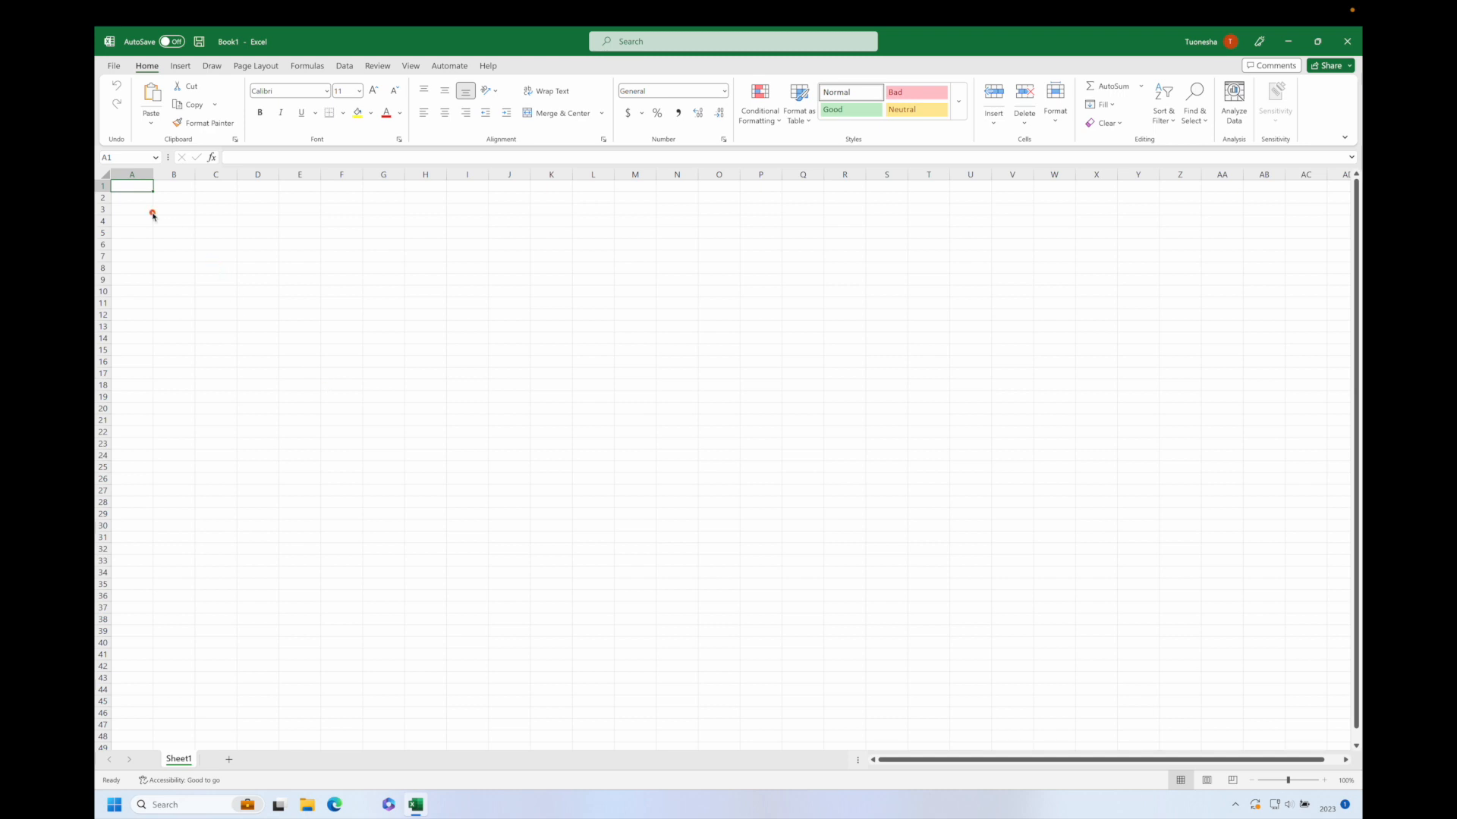
Look through the empty sheet's numbered rows and lettered columns, and return to the start of the sheet
{"action": "mouse_move", "coordinate": [112, 179]}
{"action": "left_mouse_down"}
{"action": "mouse_move", "coordinate": [1082, 567]}
{"action": "mouse_move", "coordinate": [1350, 755]}
{"action": "left_mouse_up"}
{"action": "mouse_move", "coordinate": [98, 158]}
{"action": "left_mouse_down"}
{"action": "mouse_move", "coordinate": [116, 365]}
{"action": "mouse_move", "coordinate": [115, 750]}
{"action": "left_mouse_up"}
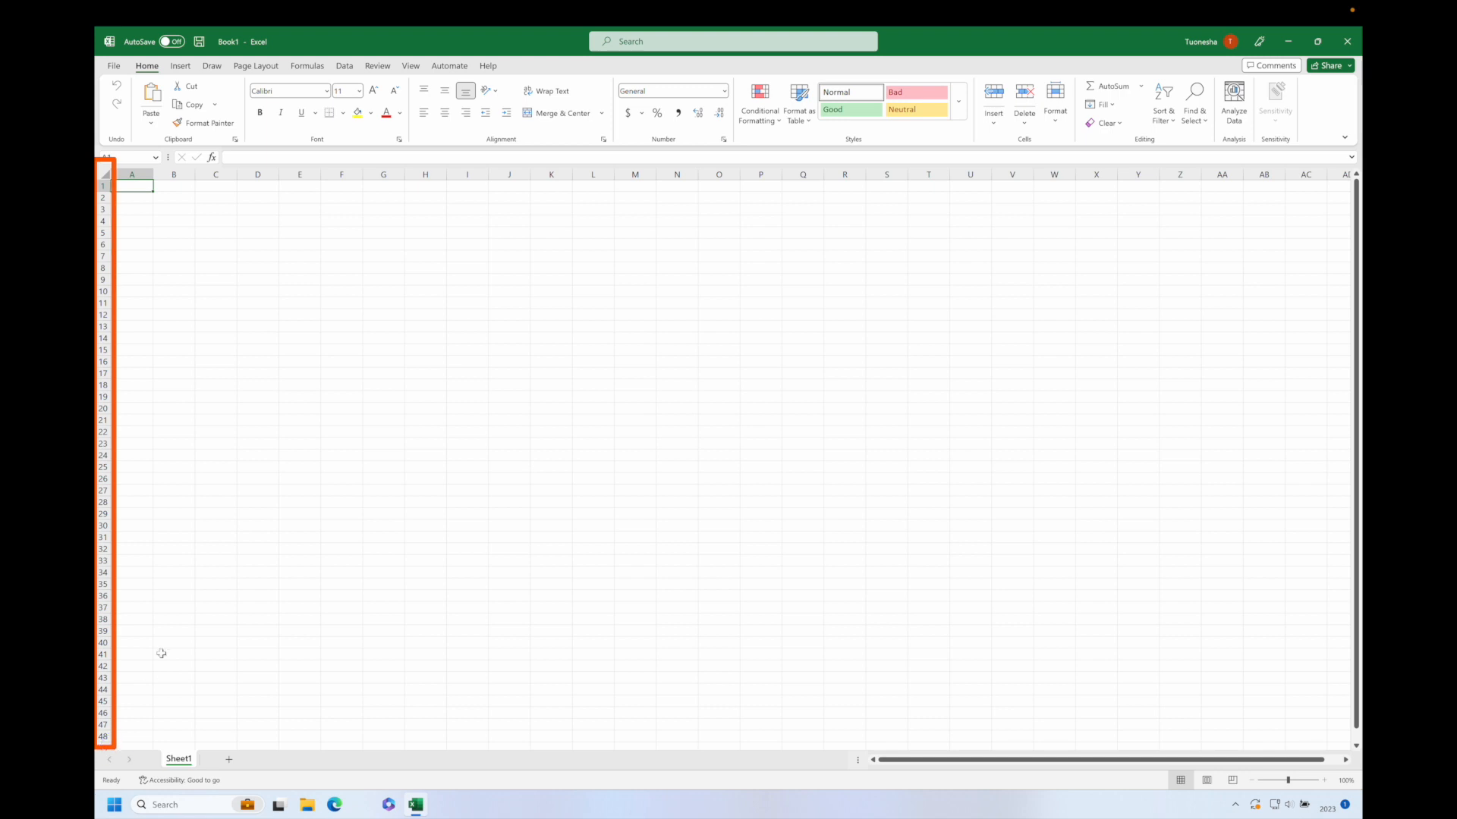
{"action": "scroll", "coordinate": [166, 647], "scroll_direction": "down", "scroll_amount": 1}
{"action": "scroll", "coordinate": [166, 646], "scroll_direction": "down", "scroll_amount": 20}
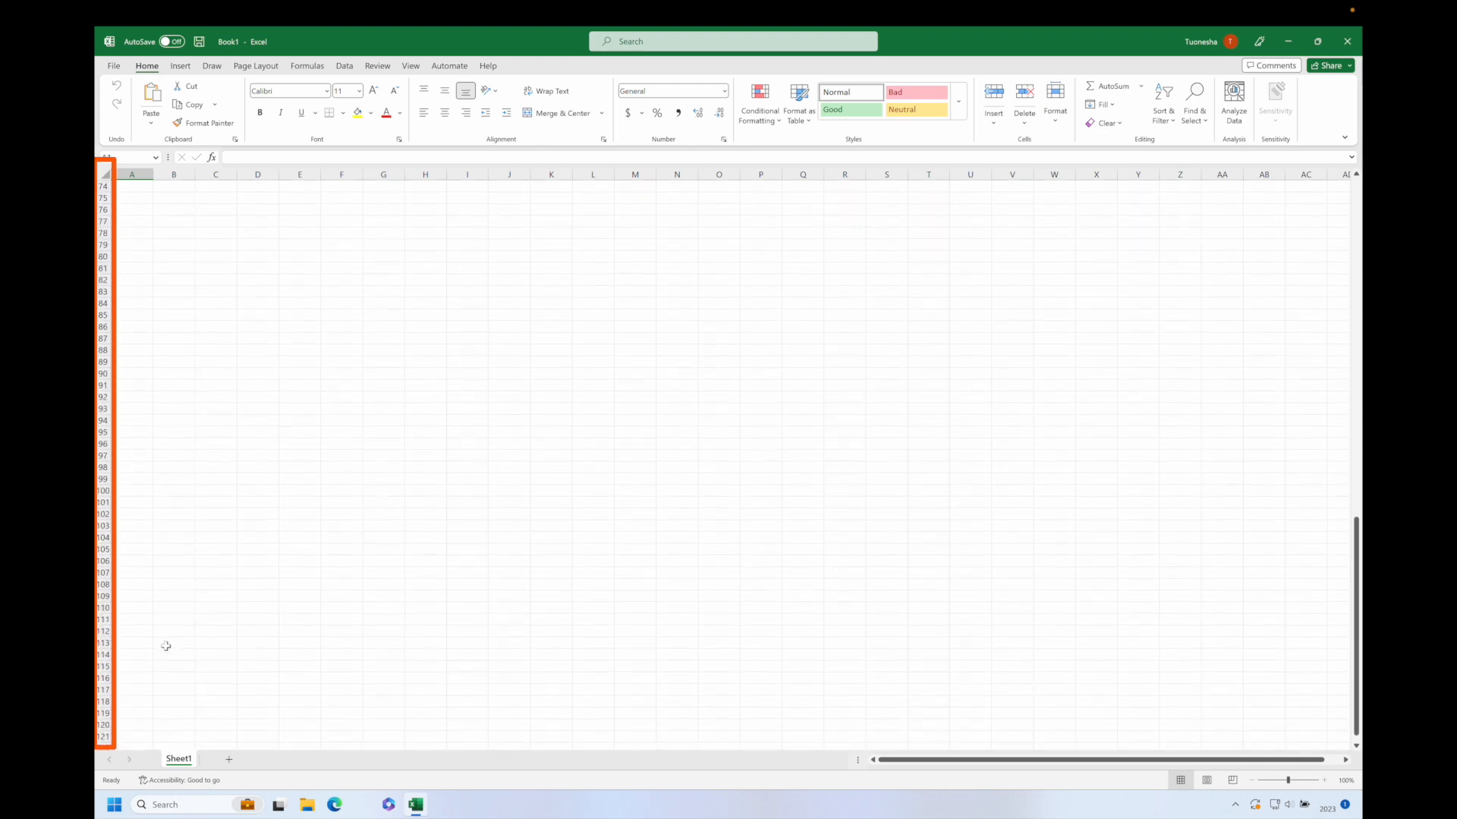
{"action": "scroll", "coordinate": [166, 646], "scroll_direction": "up", "scroll_amount": 8}
{"action": "scroll", "coordinate": [166, 646], "scroll_direction": "right", "scroll_amount": 1}
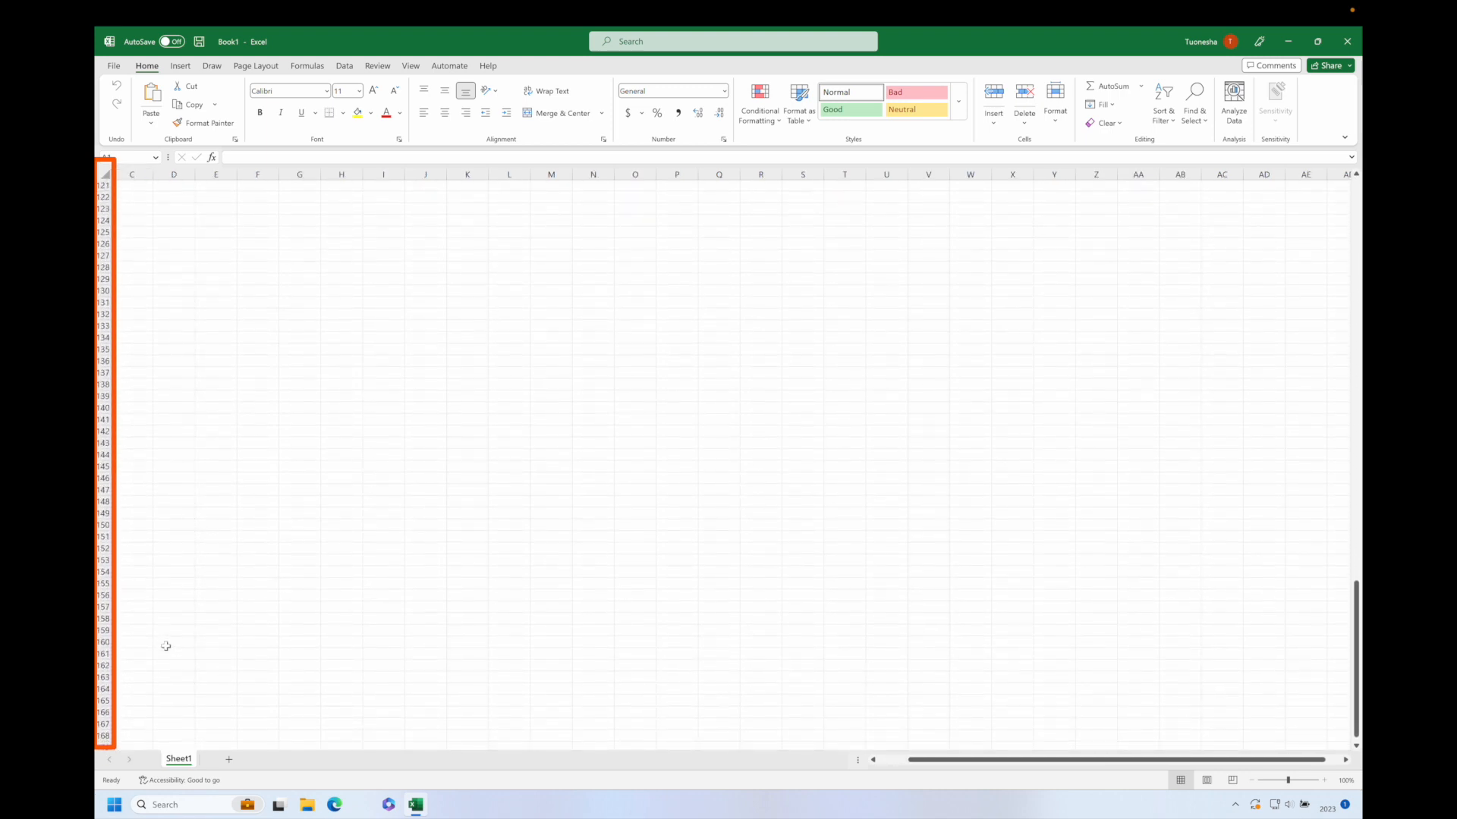
{"action": "scroll", "coordinate": [166, 647], "scroll_direction": "up", "scroll_amount": 20}
{"action": "scroll", "coordinate": [166, 646], "scroll_direction": "right", "scroll_amount": 1}
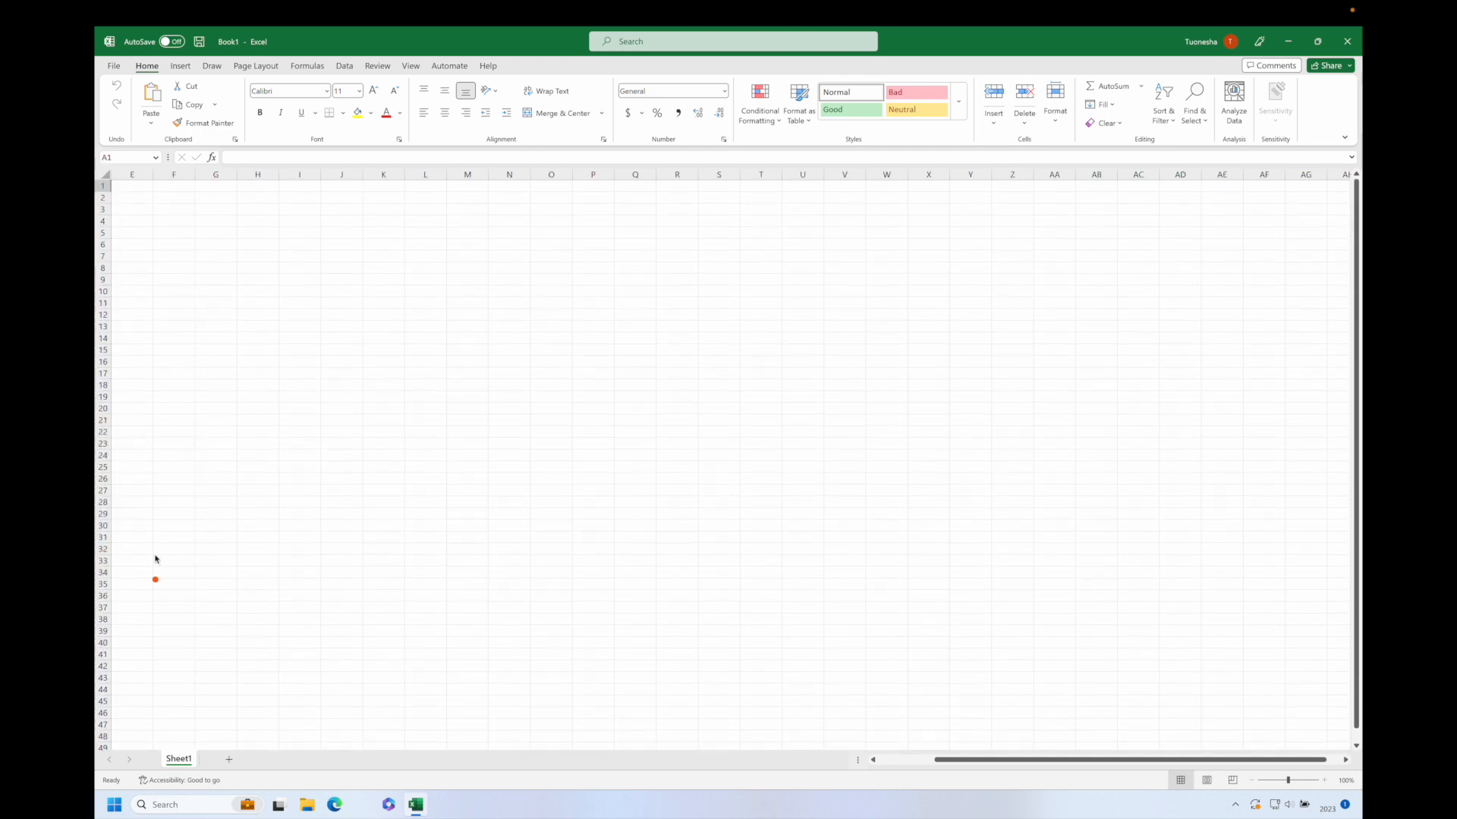
{"action": "left_click_drag", "start_coordinate": [98, 163], "coordinate": [1357, 188]}
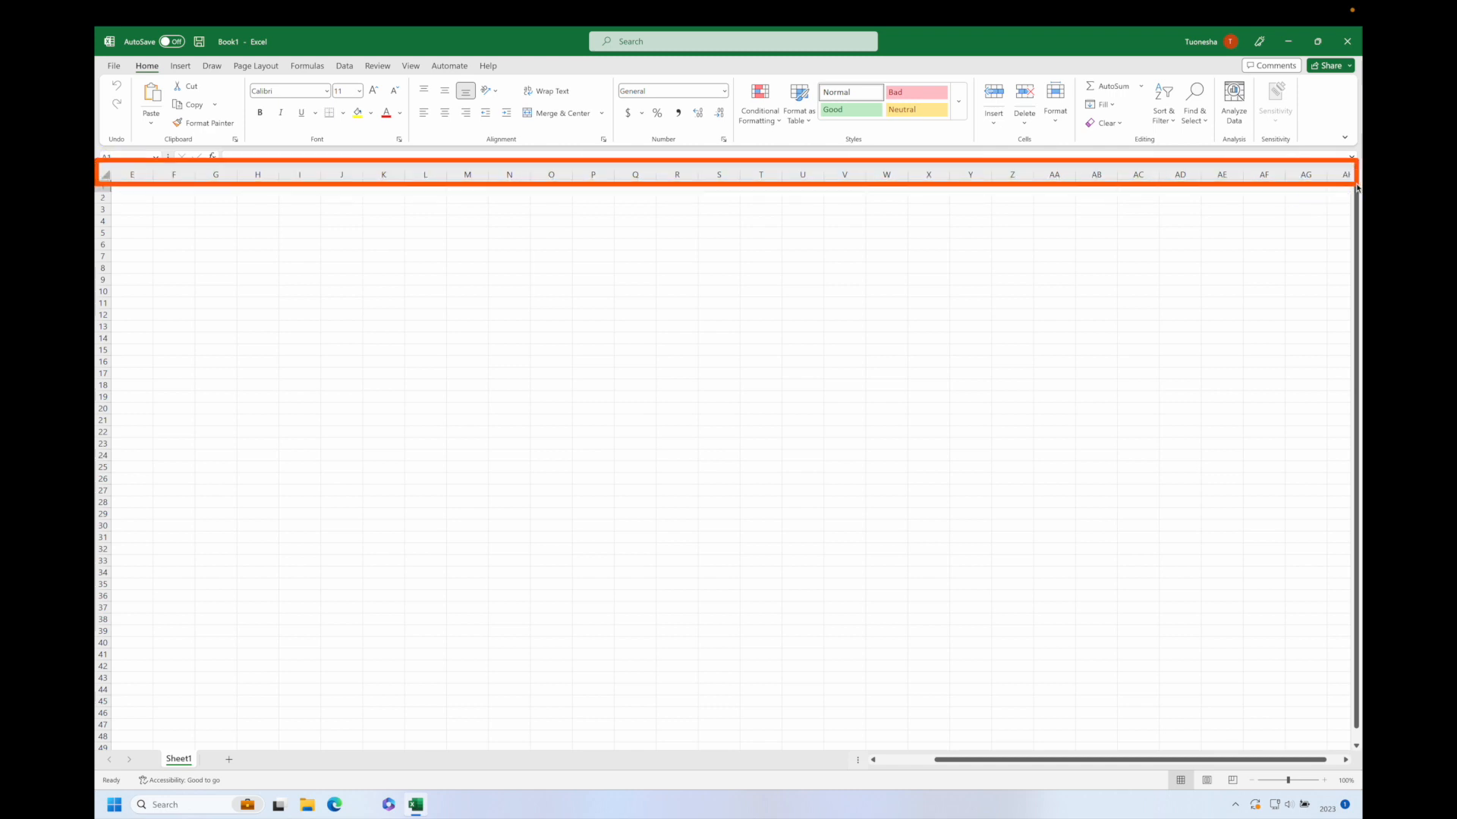
{"action": "scroll", "coordinate": [1252, 226], "scroll_direction": "right", "scroll_amount": 15}
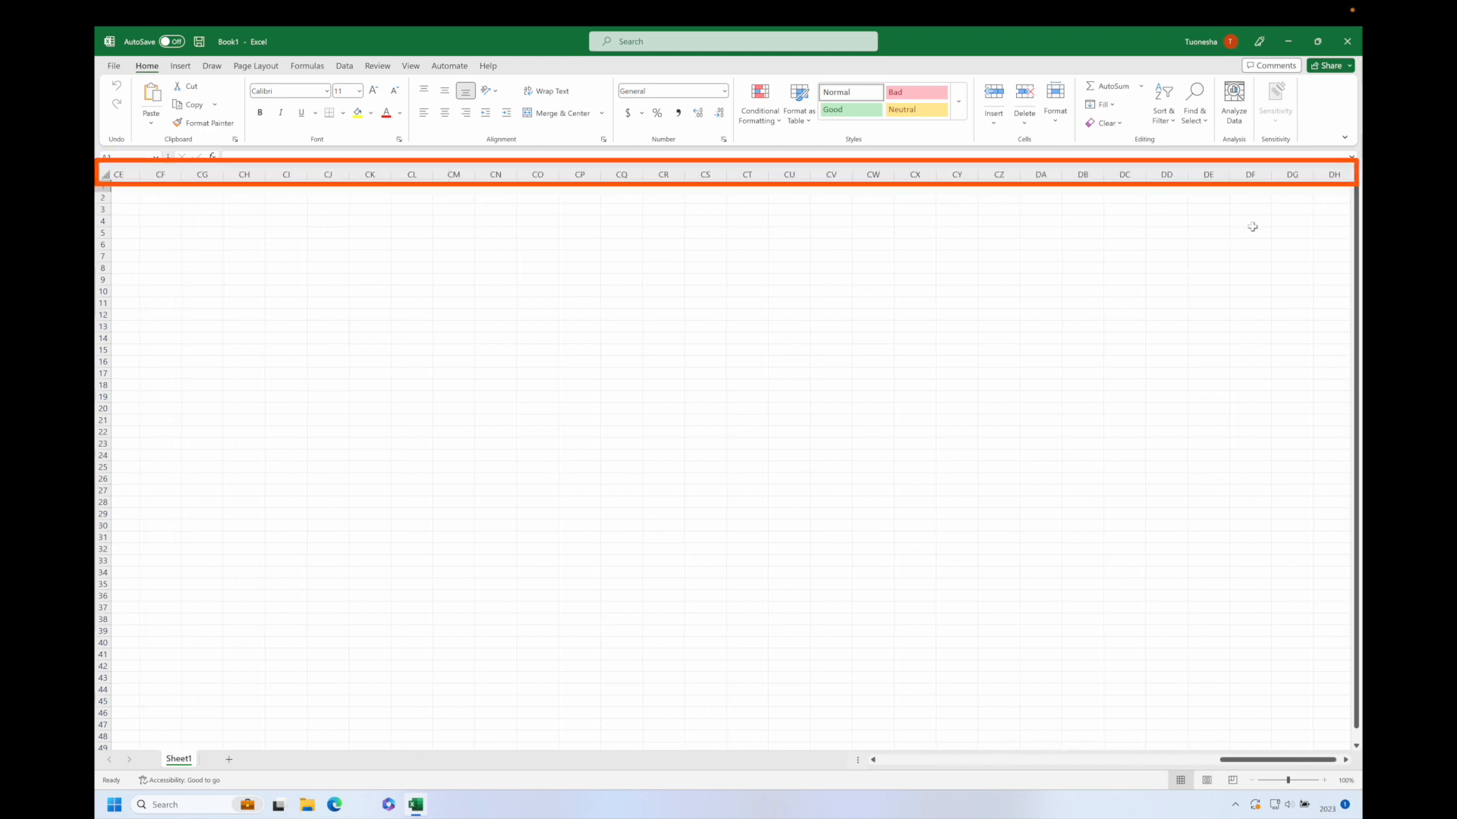
{"action": "scroll", "coordinate": [1253, 226], "scroll_direction": "right", "scroll_amount": 10}
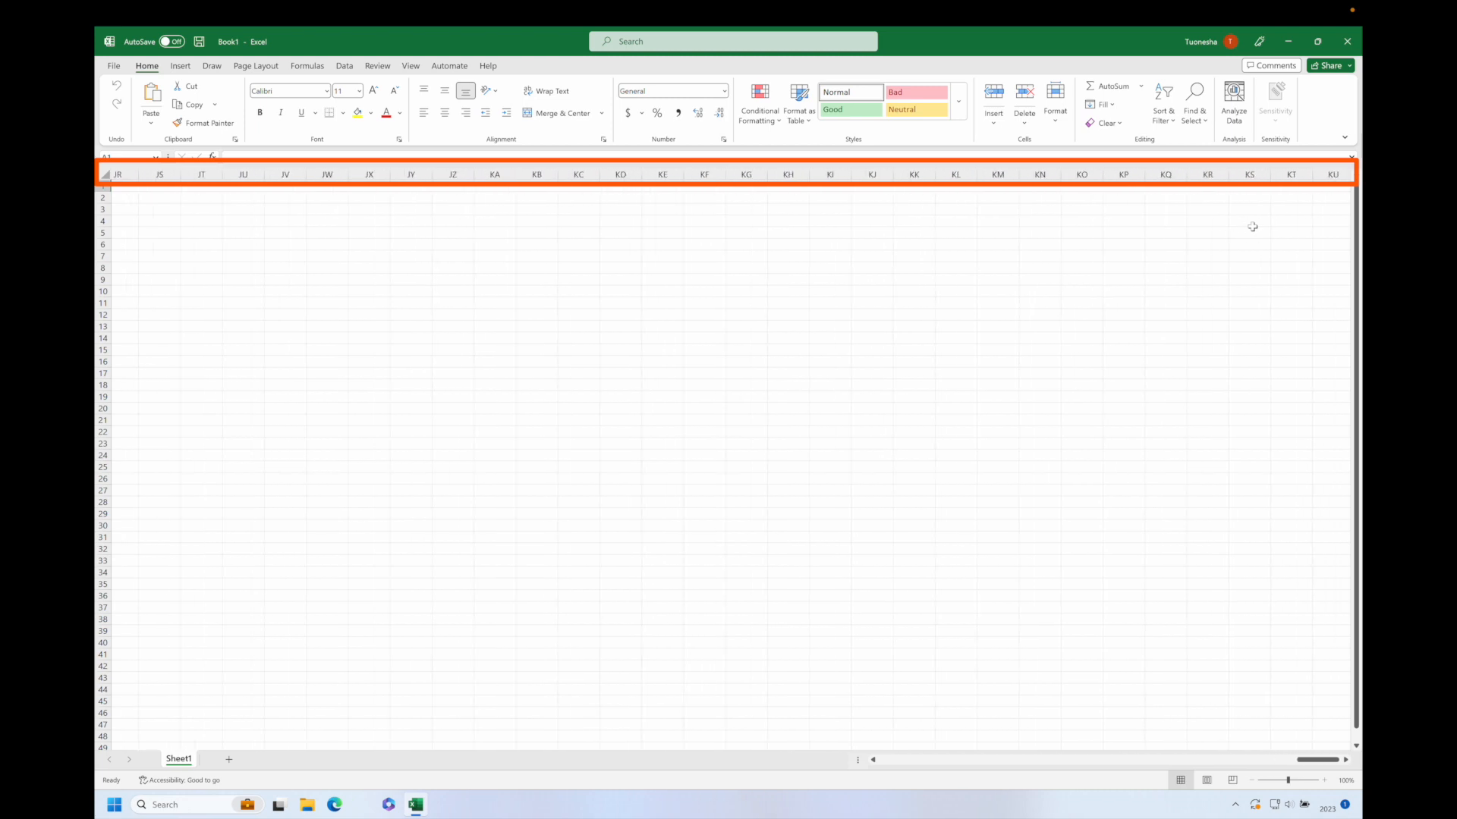
{"action": "scroll", "coordinate": [1253, 226], "scroll_direction": "left", "scroll_amount": 20}
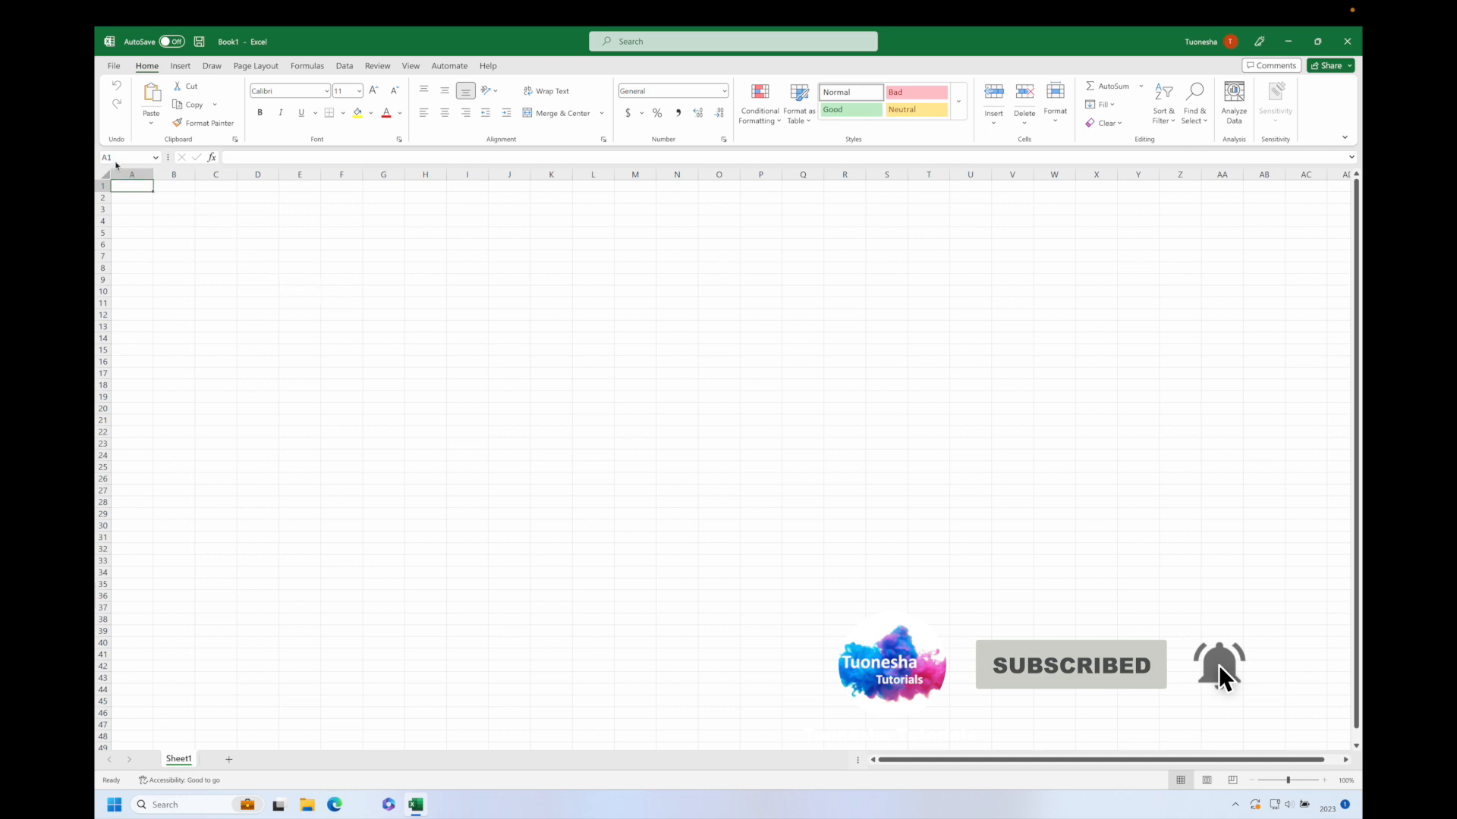
Select cell C2 and cell C1 in turn, and move the selection down column C to C5
{"action": "left_click", "coordinate": [215, 199]}
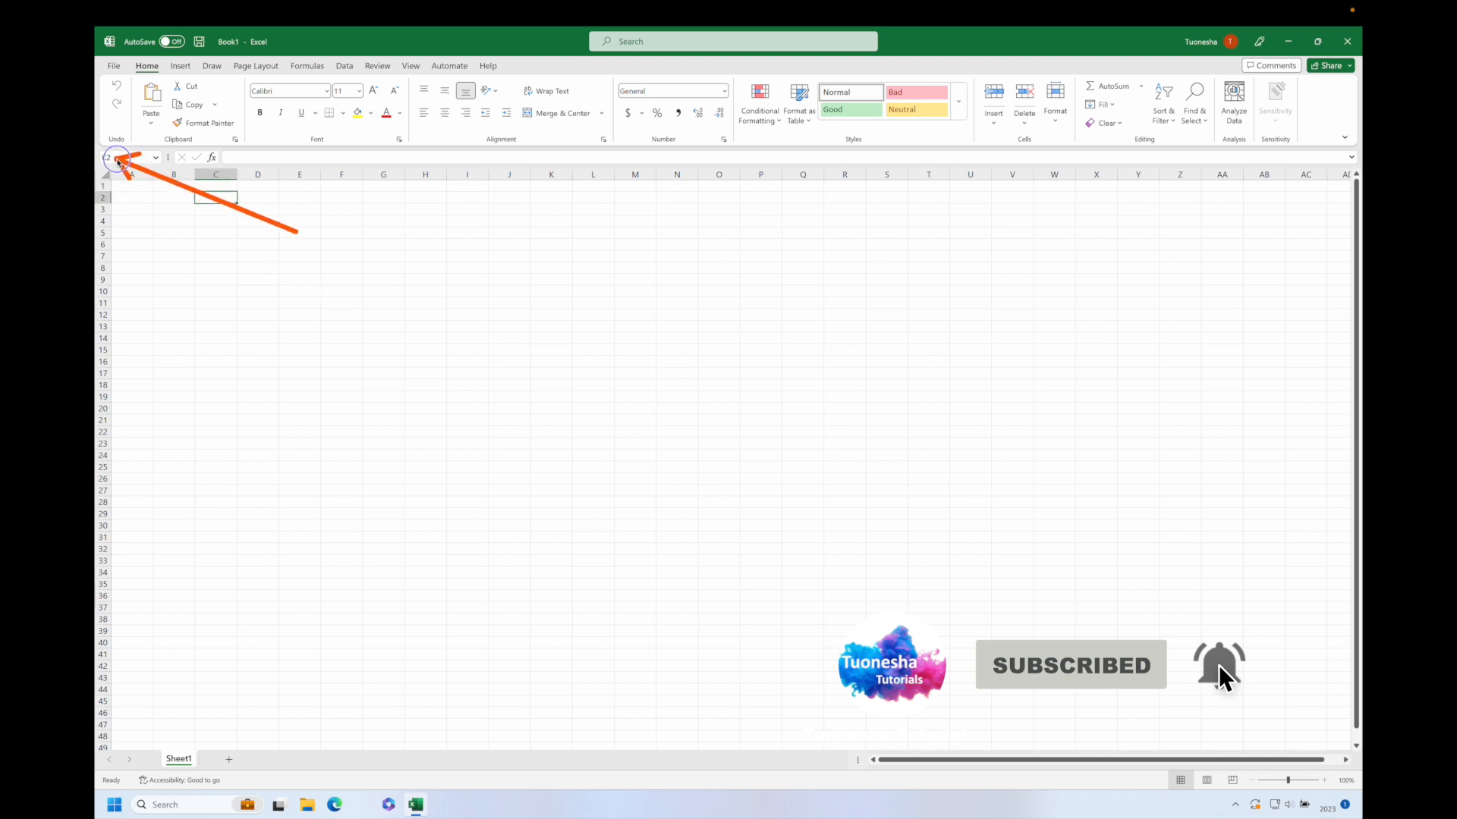
{"action": "left_click", "coordinate": [207, 186]}
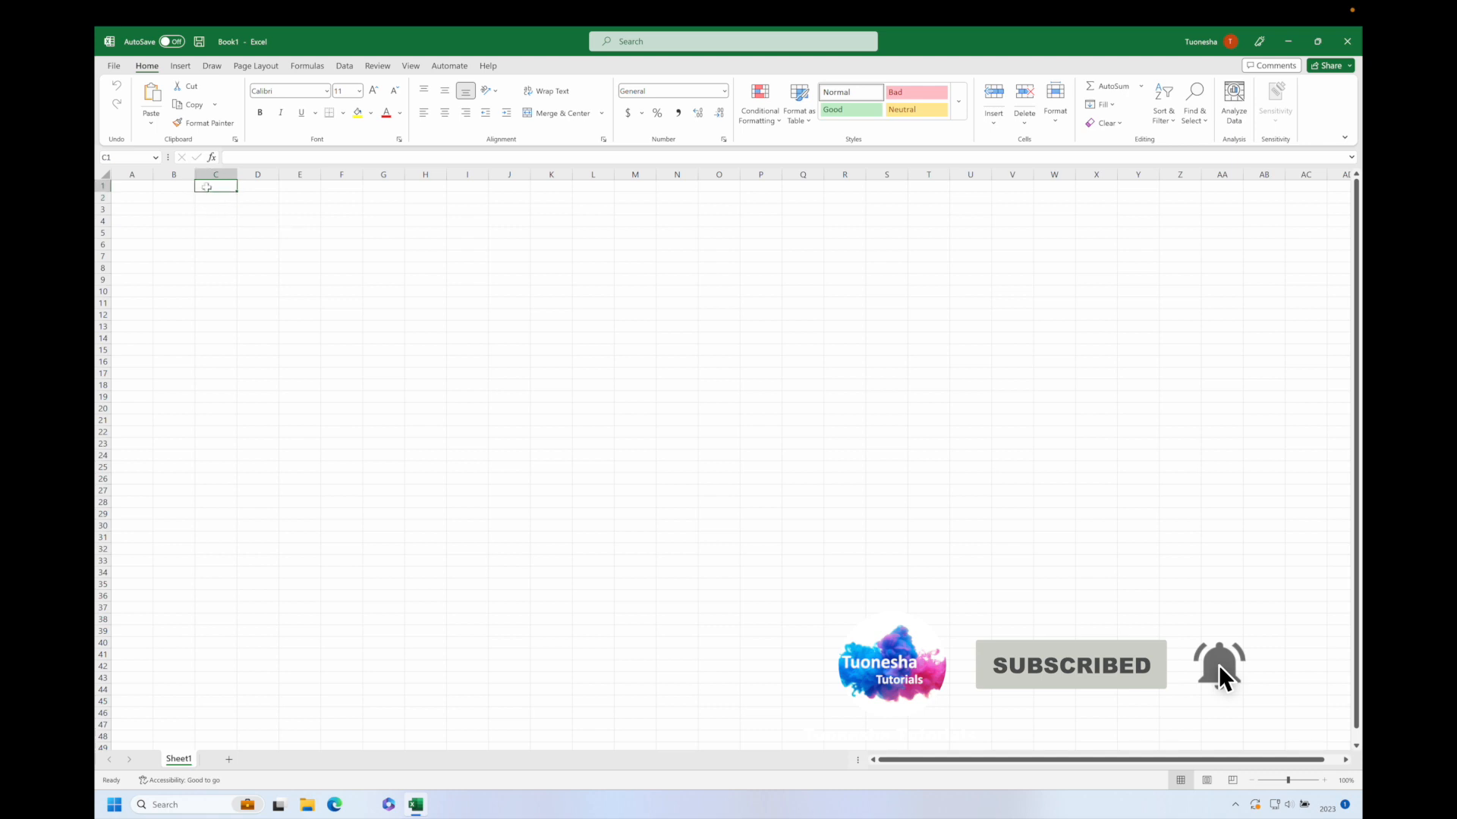
{"action": "key", "text": "Down"}
{"action": "key", "text": "Down"}
{"action": "key", "text": "Down"}
{"action": "key", "text": "Down"}
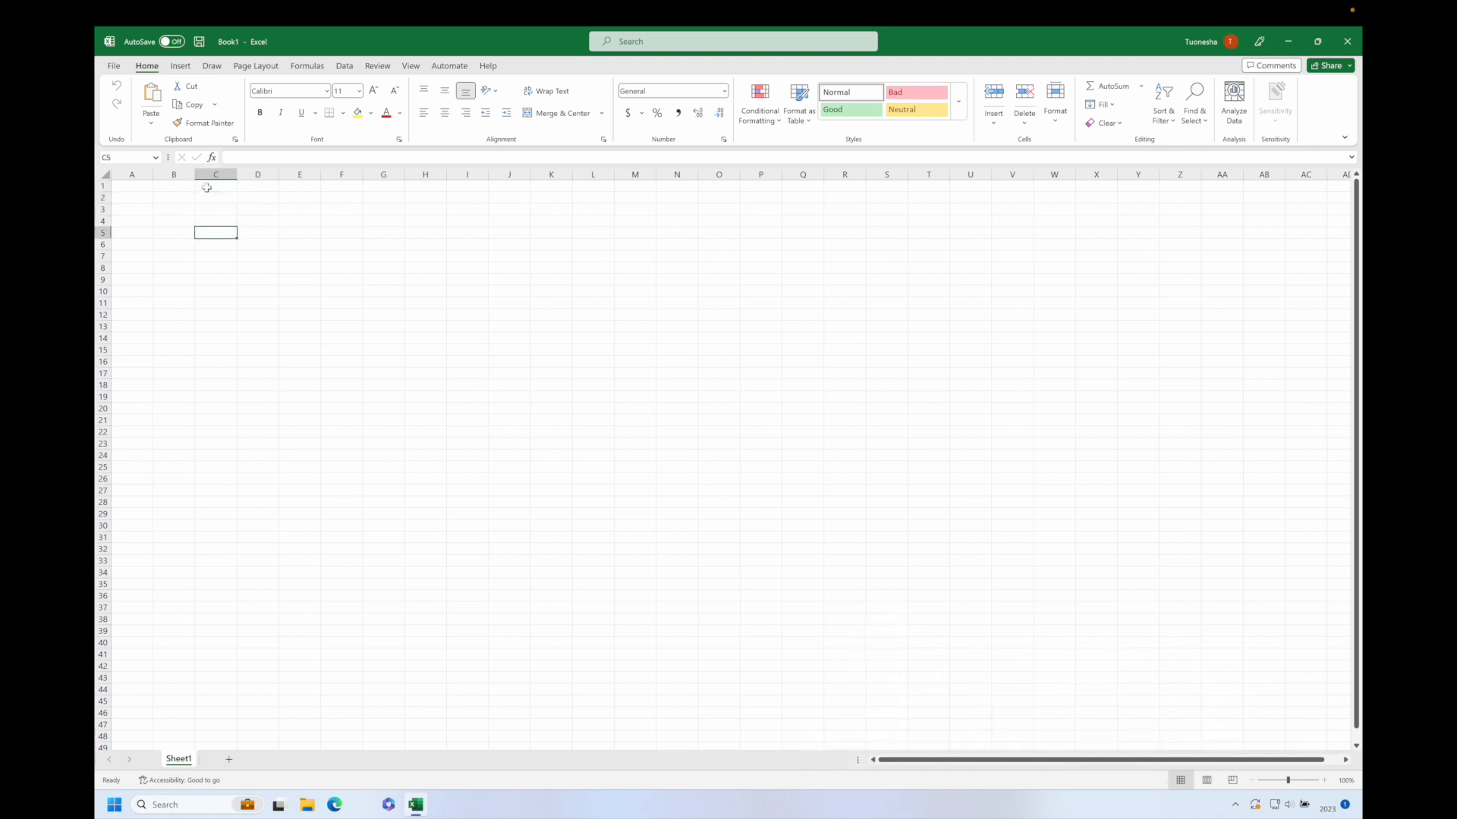
Move the active cell back and forth along row 5, ending in cell A5
{"action": "key", "text": "Left"}
{"action": "key", "text": "Left"}
{"action": "key", "text": "Right"}
{"action": "key", "text": "Right"}
{"action": "key", "text": "Right"}
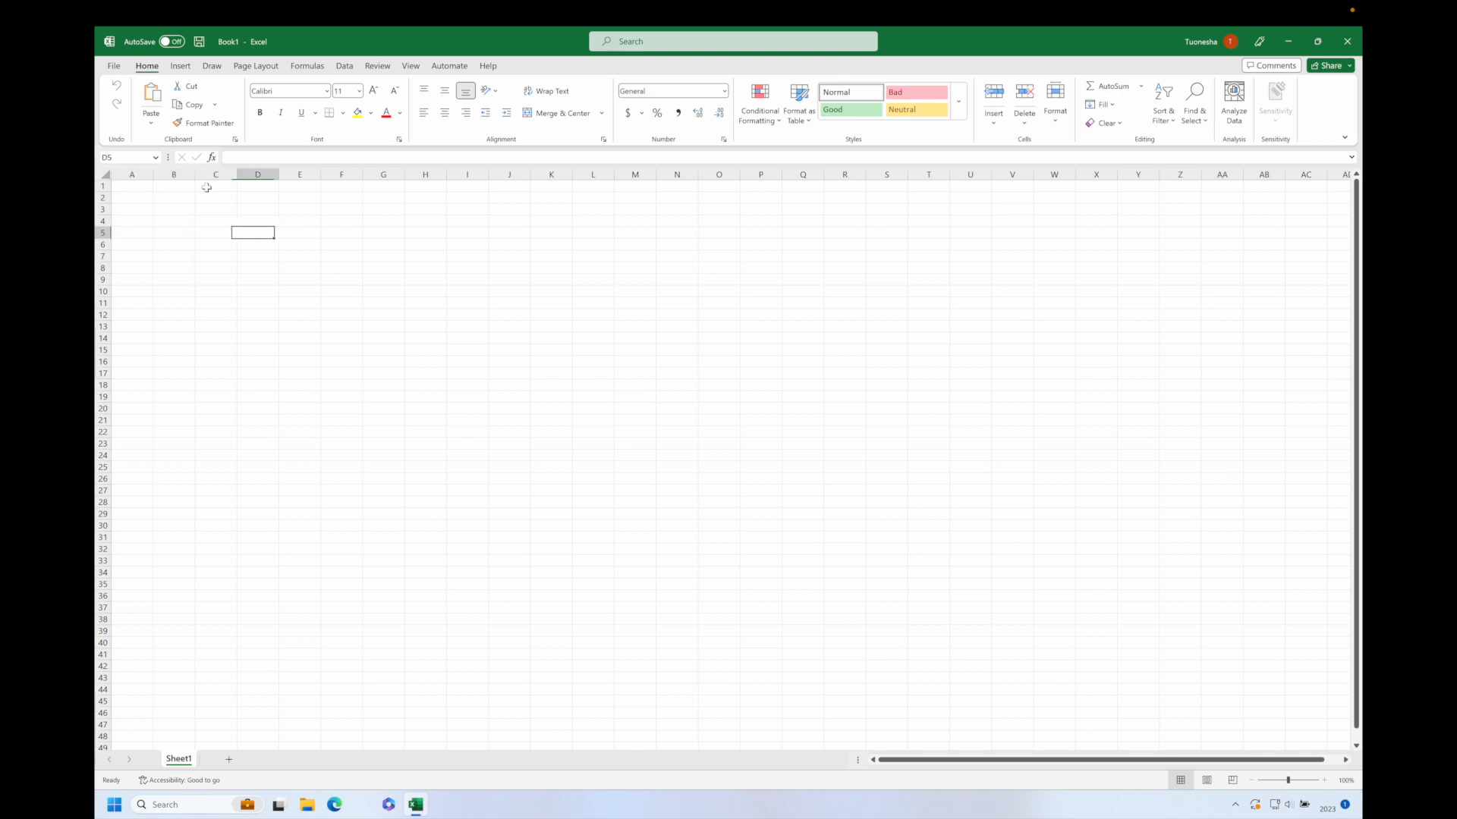
{"action": "key", "text": "Right"}
{"action": "key", "text": "Right"}
{"action": "key", "text": "Right"}
{"action": "key", "text": "Right"}
{"action": "key", "text": "Right"}
{"action": "key", "text": "Right"}
{"action": "key", "text": "Right"}
{"action": "key", "text": "Right"}
{"action": "key", "text": "Right"}
{"action": "key", "text": "Right"}
{"action": "key", "text": "Right"}
{"action": "key", "text": "Right"}
{"action": "key", "text": "Right"}
{"action": "key", "text": "Right"}
{"action": "key", "text": "Right"}
{"action": "key", "text": "Right"}
{"action": "key", "text": "Right"}
{"action": "key", "text": "Right"}
{"action": "key", "text": "Right"}
{"action": "key", "text": "Right"}
{"action": "key", "text": "Right"}
{"action": "key", "text": "Right"}
{"action": "key", "text": "Right"}
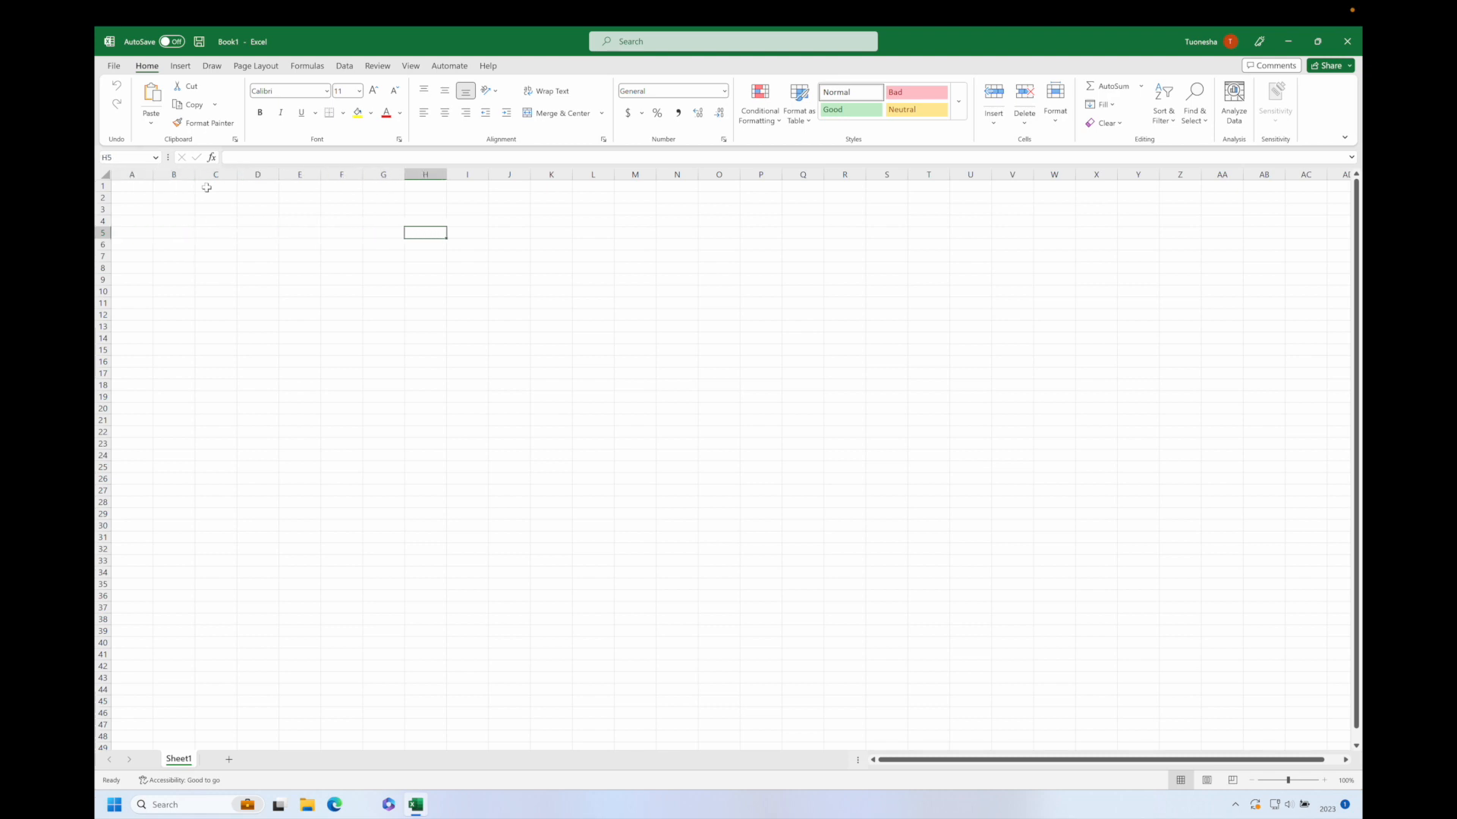
{"action": "key", "text": "Left"}
{"action": "key", "text": "Left"}
{"action": "key", "text": "Left"}
{"action": "key", "text": "Left"}
{"action": "key", "text": "Left"}
{"action": "key", "text": "Left"}
{"action": "key", "text": "Left"}
{"action": "key", "text": "Left"}
{"action": "key", "text": "Left"}
{"action": "key", "text": "Left"}
{"action": "key", "text": "Left"}
{"action": "key", "text": "Left"}
{"action": "key", "text": "Left"}
{"action": "key", "text": "Left"}
{"action": "key", "text": "Left"}
{"action": "key", "text": "Left"}
{"action": "key", "text": "Left"}
{"action": "key", "text": "Left"}
{"action": "key", "text": "Left"}
{"action": "key", "text": "Left"}
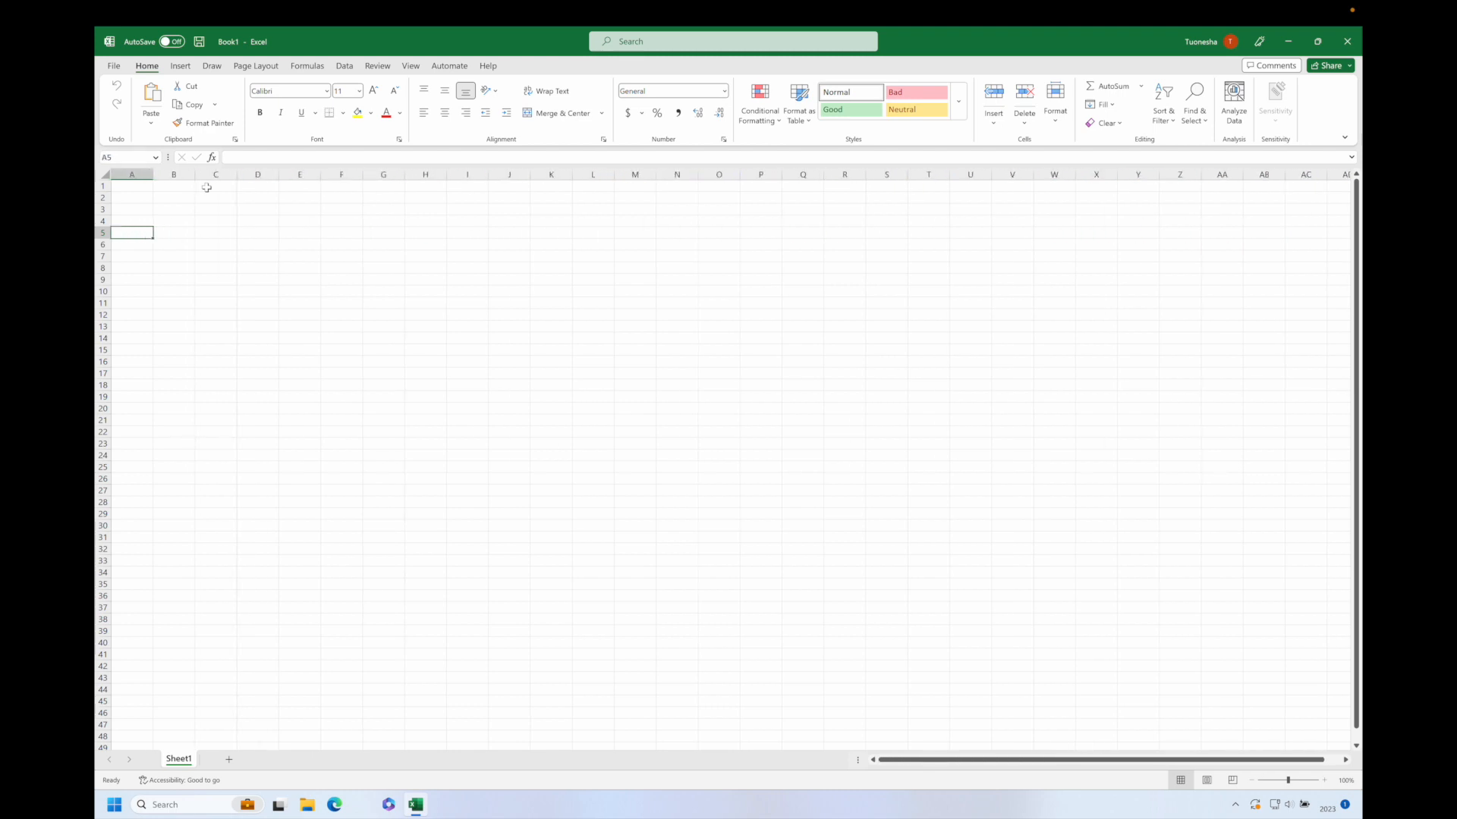
Move the active cell down through column A and back up
{"action": "key", "text": "Down"}
{"action": "key", "text": "Down"}
{"action": "key", "text": "Down"}
{"action": "key", "text": "Down"}
{"action": "key", "text": "Down"}
{"action": "key", "text": "Down"}
{"action": "key", "text": "Down"}
{"action": "key", "text": "Down"}
{"action": "key", "text": "Down"}
{"action": "key", "text": "Down"}
{"action": "key", "text": "Down"}
{"action": "key", "text": "Down"}
{"action": "key", "text": "Down"}
{"action": "key", "text": "Down"}
{"action": "key", "text": "Down"}
{"action": "key", "text": "Down"}
{"action": "key", "text": "Down"}
{"action": "key", "text": "Down"}
{"action": "key", "text": "Down"}
{"action": "key", "text": "Down"}
{"action": "key", "text": "Down"}
{"action": "key", "text": "Down"}
{"action": "key", "text": "Down"}
{"action": "key", "text": "Down"}
{"action": "key", "text": "Down"}
{"action": "key", "text": "Down"}
{"action": "key", "text": "Down"}
{"action": "key", "text": "Down"}
{"action": "key", "text": "Down"}
{"action": "key", "text": "Down"}
{"action": "key", "text": "Down"}
{"action": "key", "text": "Down"}
{"action": "key", "text": "Down"}
{"action": "key", "text": "Down"}
{"action": "key", "text": "Down"}
{"action": "key", "text": "Down"}
{"action": "key", "text": "Up"}
{"action": "key", "text": "Up"}
{"action": "key", "text": "Up"}
{"action": "key", "text": "Up"}
{"action": "key", "text": "Up"}
{"action": "key", "text": "Up"}
{"action": "key", "text": "Up"}
{"action": "key", "text": "Up"}
{"action": "key", "text": "Up"}
{"action": "key", "text": "Up"}
{"action": "key", "text": "Up"}
{"action": "key", "text": "Up"}
{"action": "key", "text": "Up"}
{"action": "key", "text": "Up"}
{"action": "key", "text": "Up"}
{"action": "key", "text": "Up"}
{"action": "key", "text": "Up"}
{"action": "key", "text": "Up"}
{"action": "key", "text": "Up"}
{"action": "key", "text": "Up"}
Enter the header ProductID in cell A1
{"action": "left_click", "coordinate": [187, 200]}
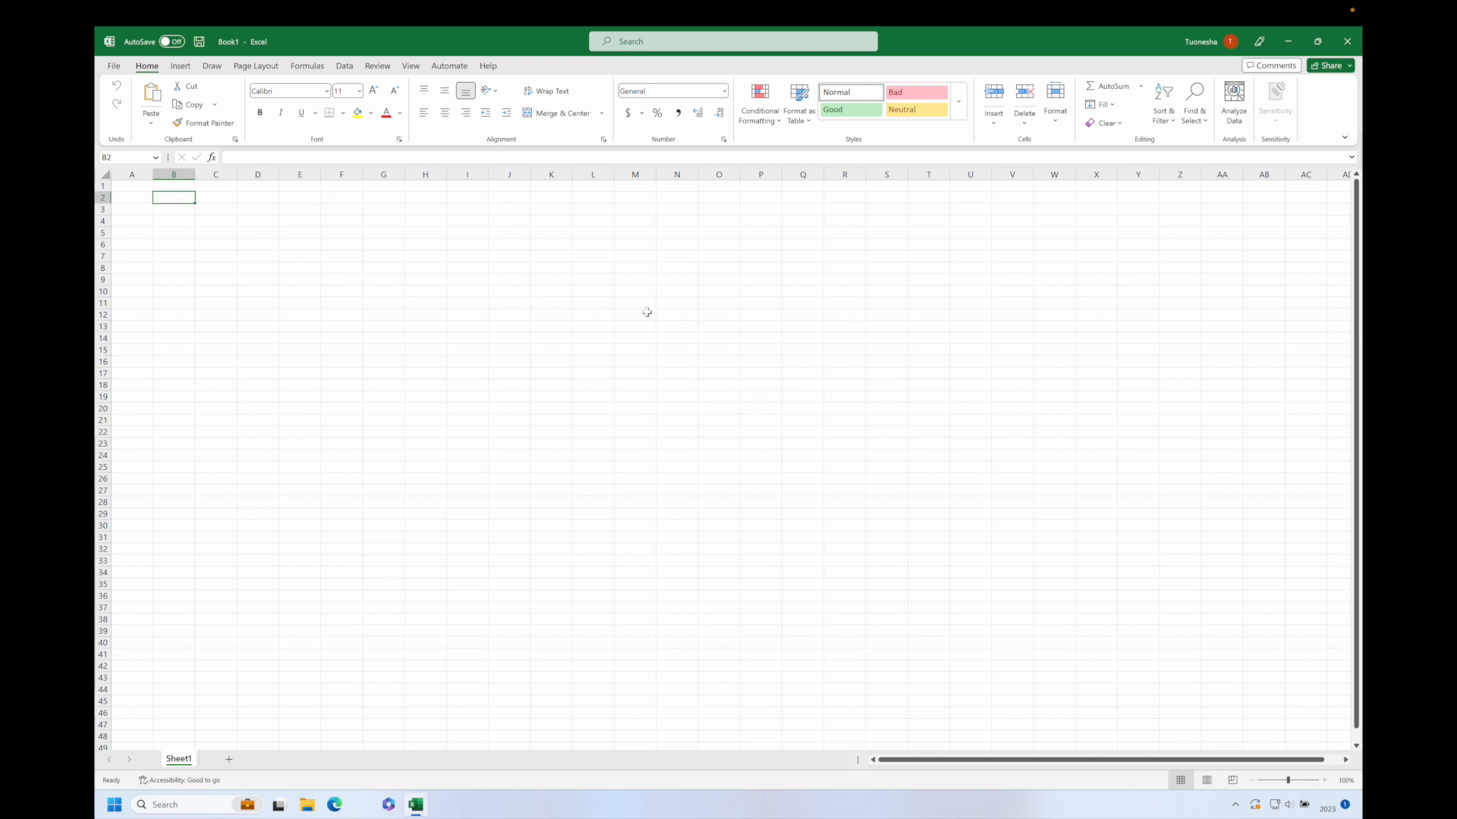
{"action": "key", "text": "Up"}
{"action": "key", "text": "Left"}
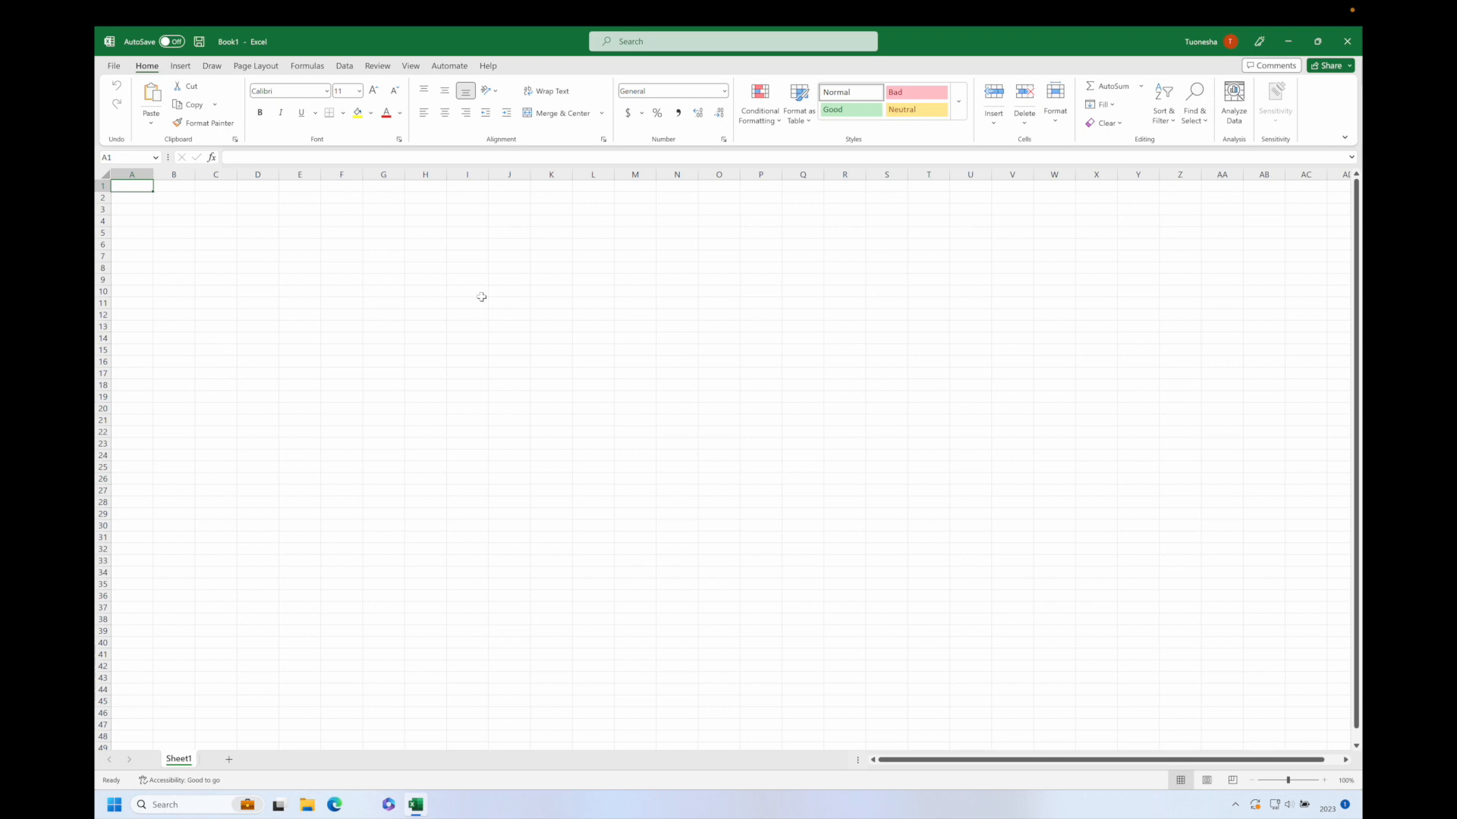
{"action": "type", "text": "Produc"}
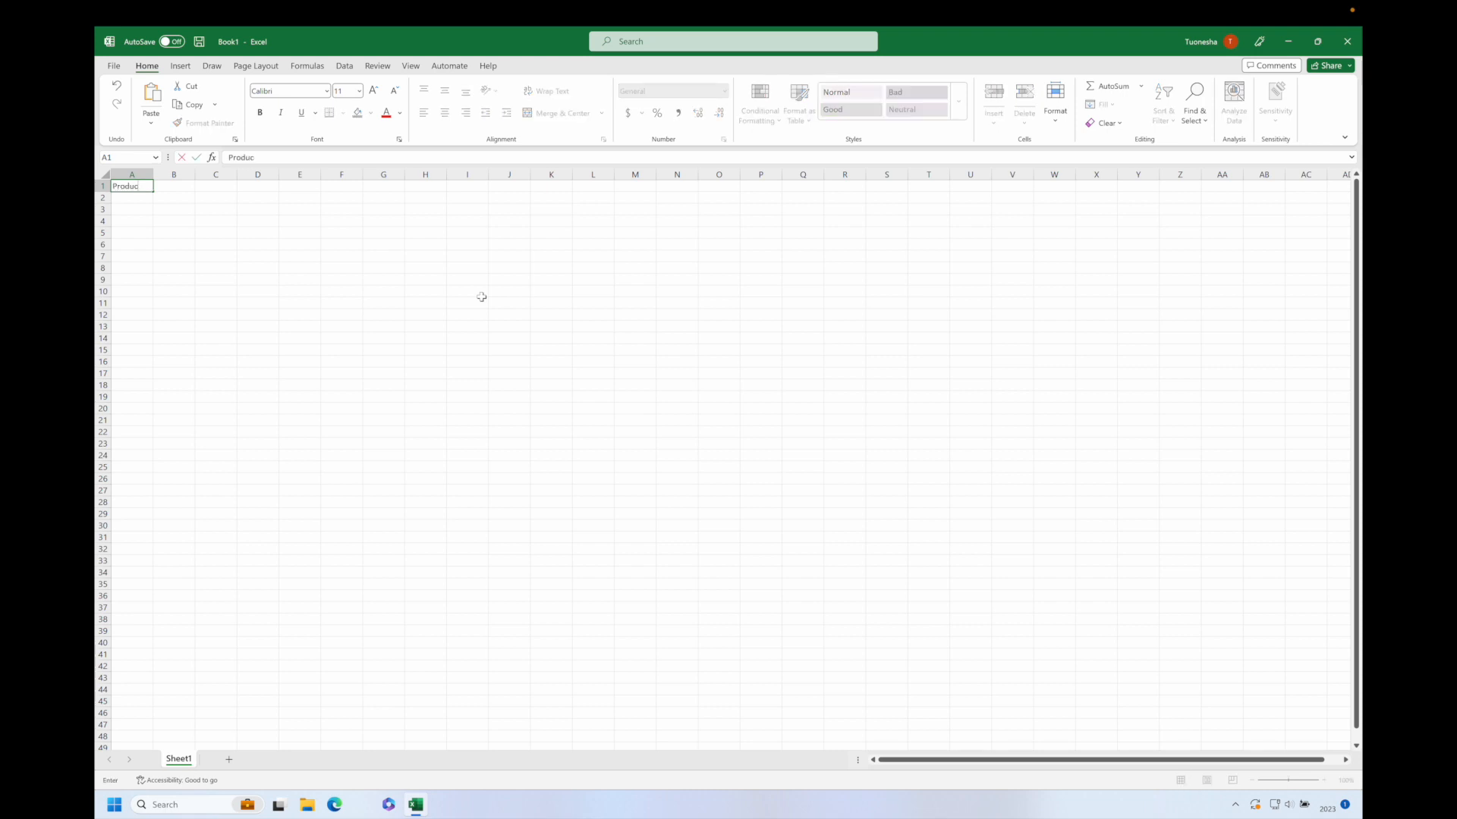
{"action": "type", "text": "tID"}
{"action": "key", "text": "Tab"}
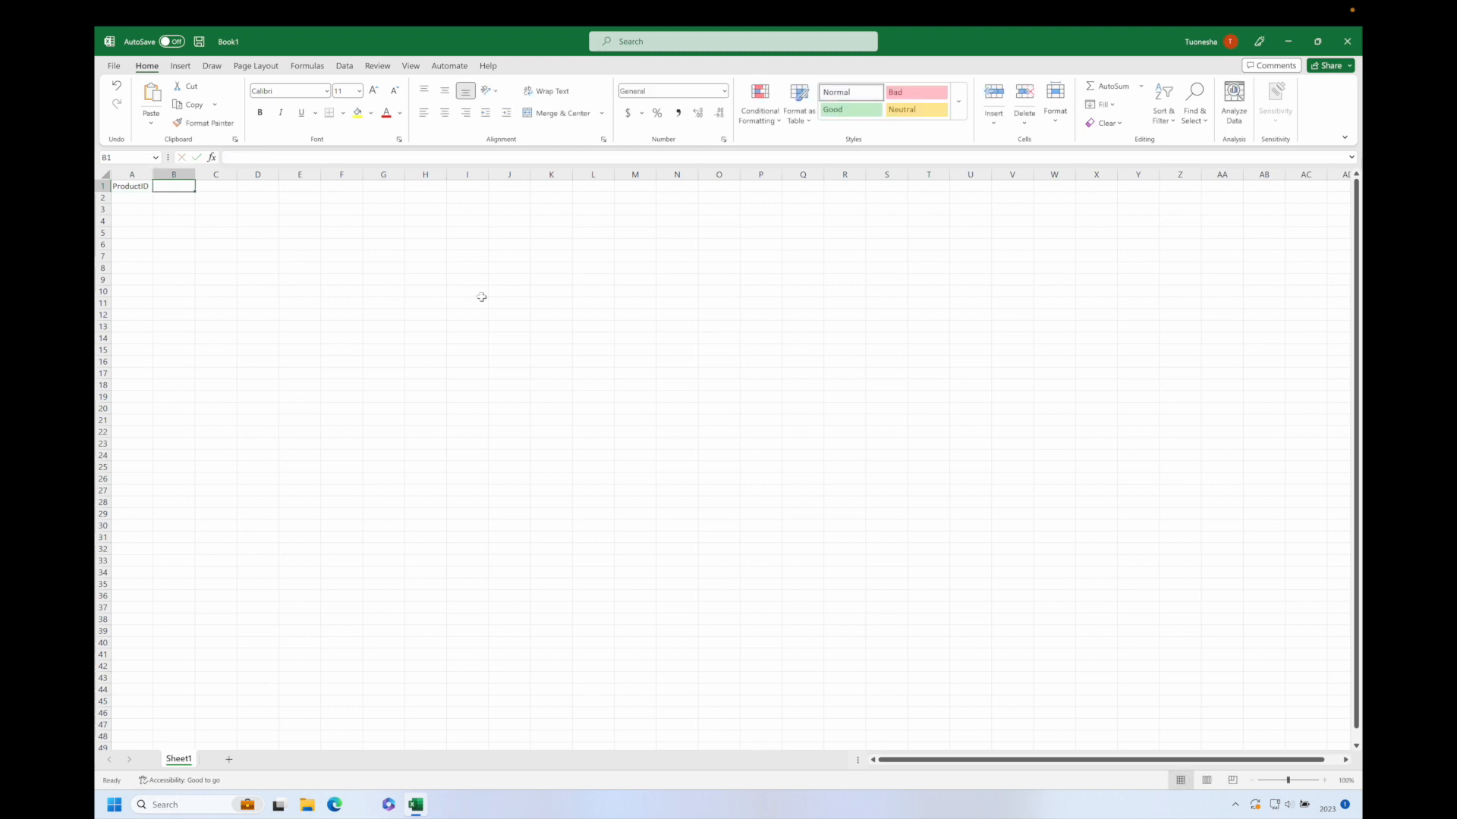
Enter the header Product Name in cell B1 and widen column B to fit it
{"action": "left_click", "coordinate": [144, 184]}
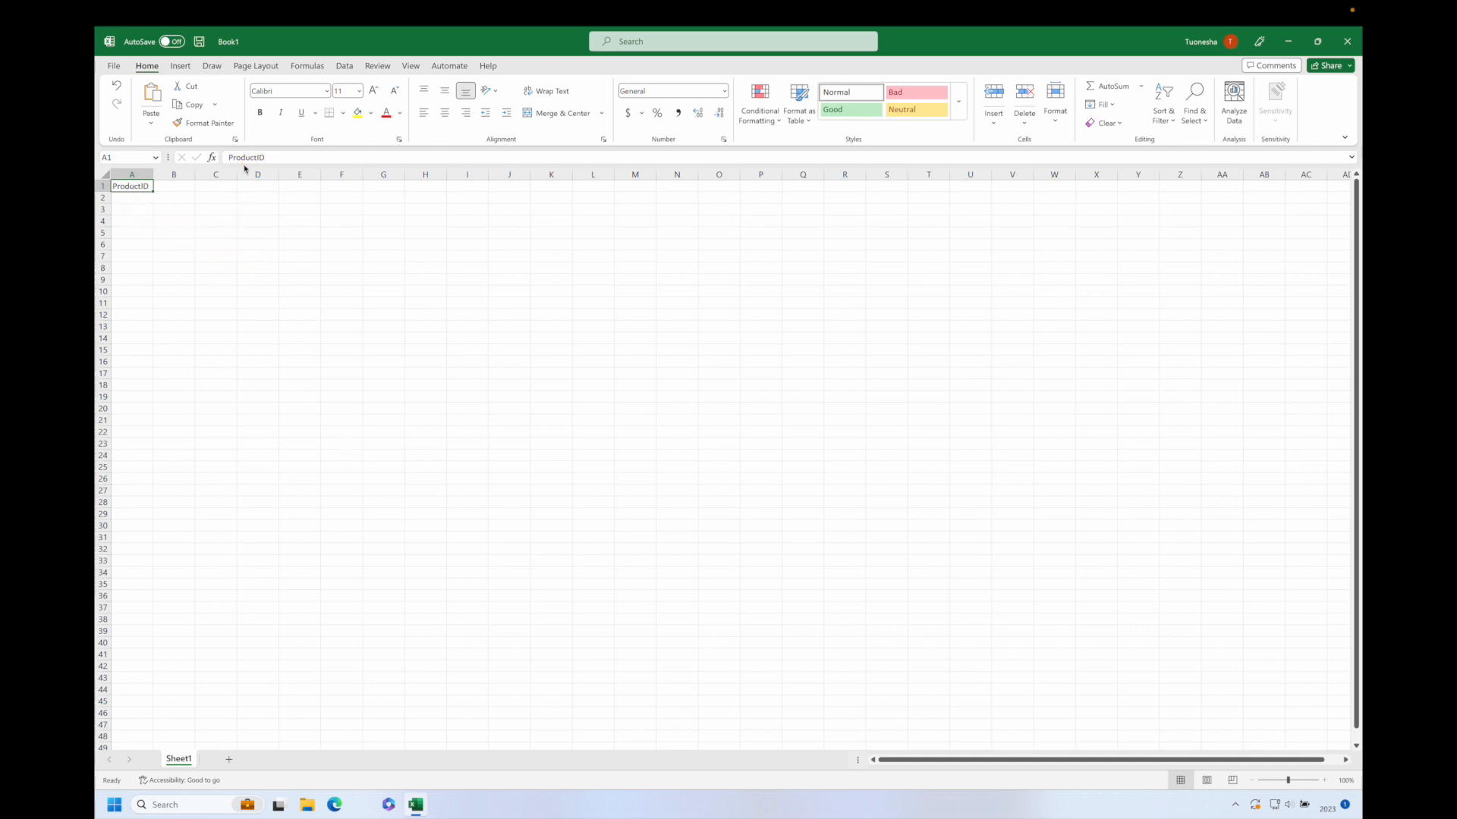
{"action": "left_click", "coordinate": [183, 186]}
{"action": "left_click", "coordinate": [256, 156]}
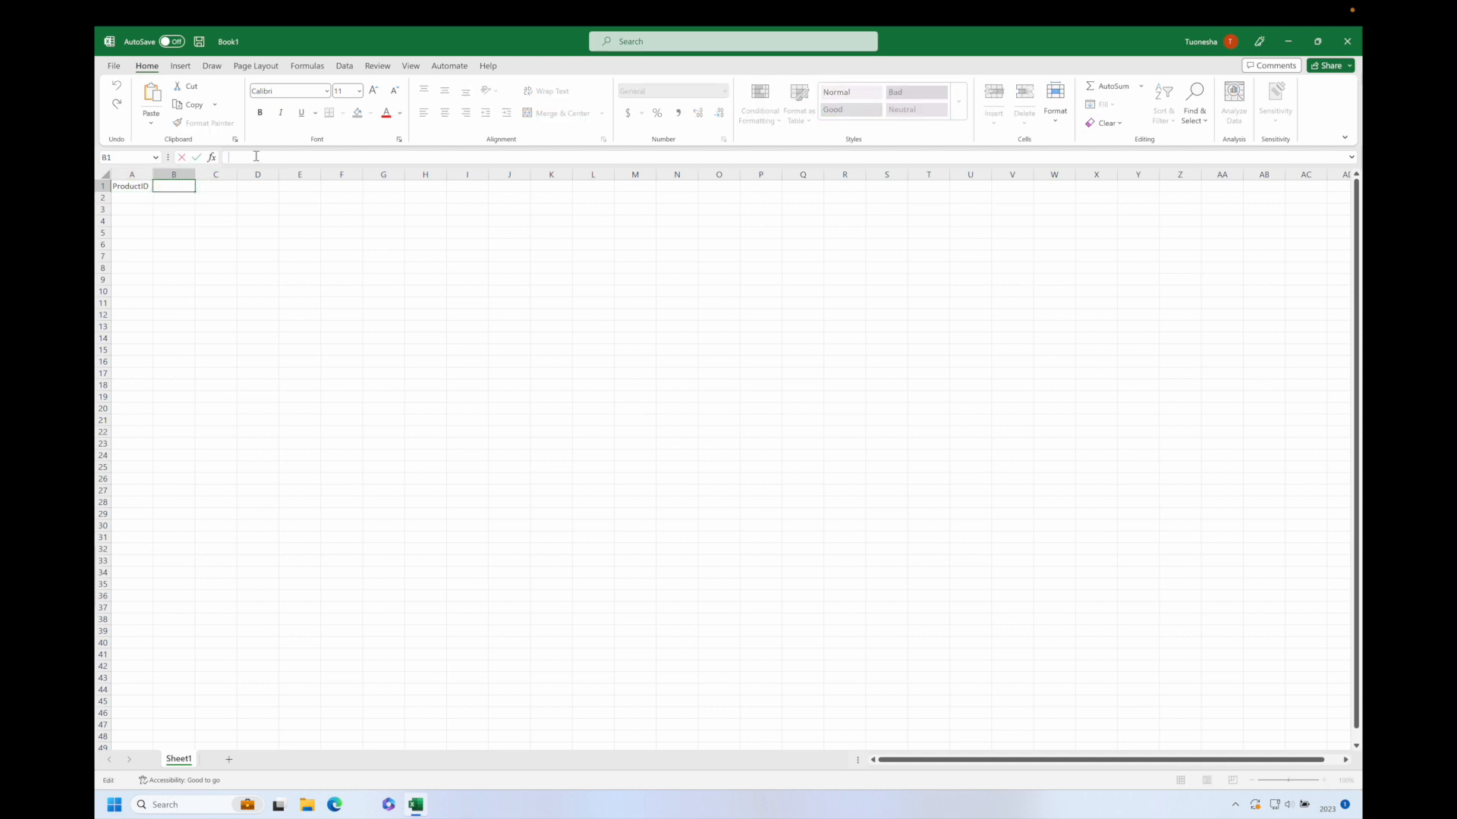
{"action": "type", "text": "Product Name"}
{"action": "key", "text": "Return"}
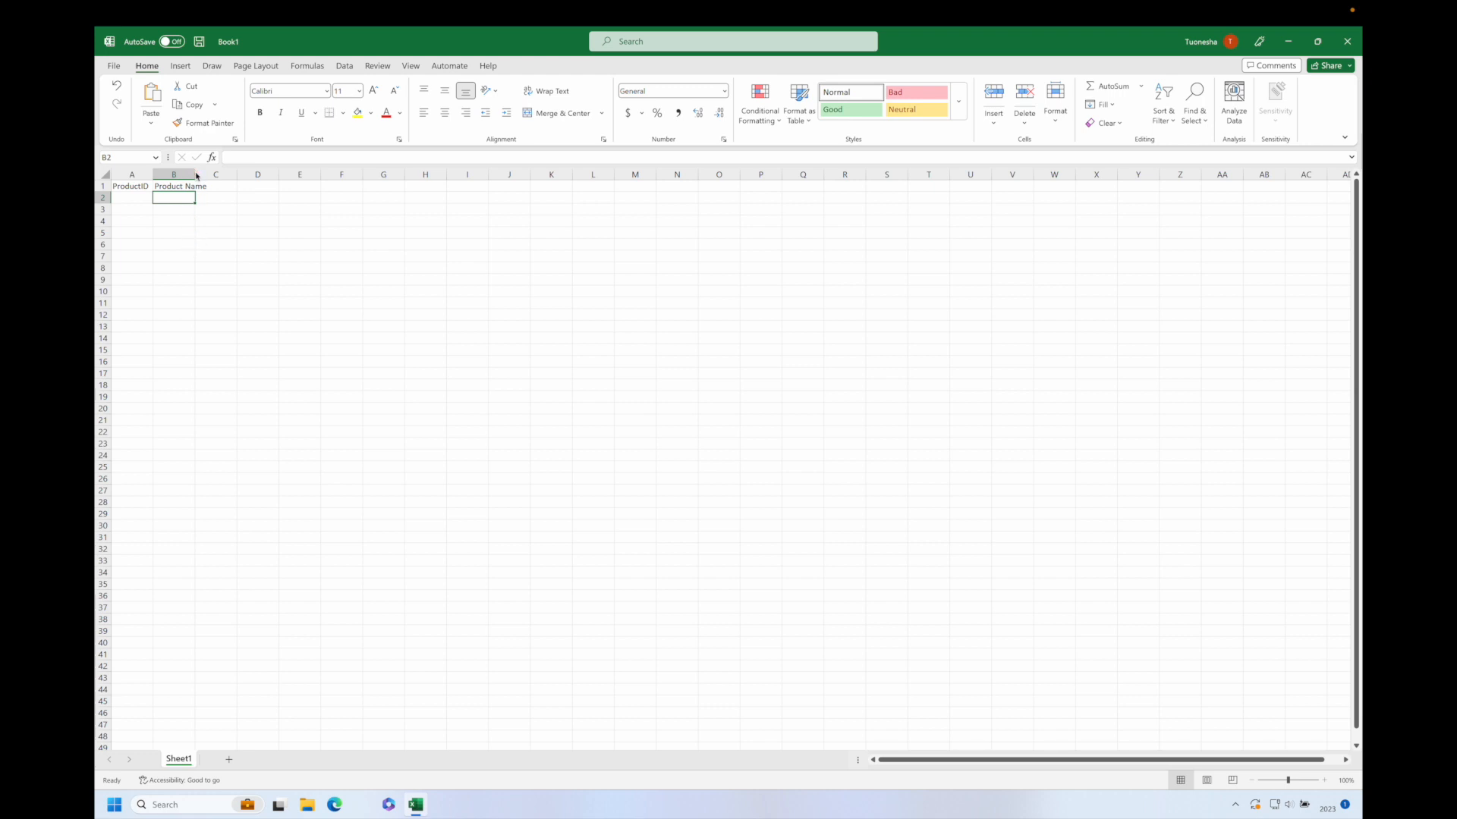
{"action": "left_click_drag", "start_coordinate": [196, 176], "coordinate": [219, 174]}
Enter the header Price in cell C1
{"action": "left_click", "coordinate": [233, 187]}
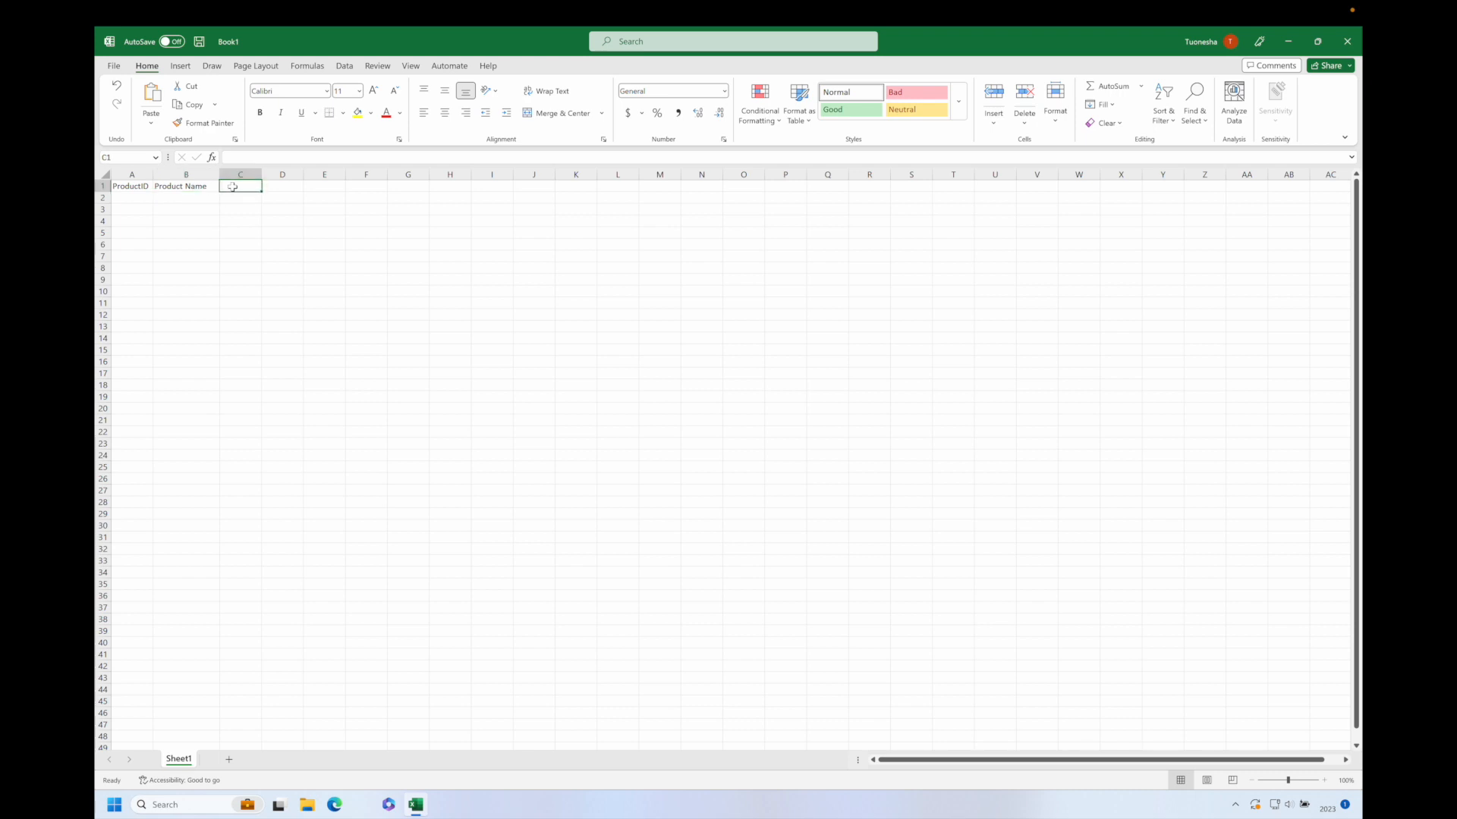
{"action": "type", "text": "Price"}
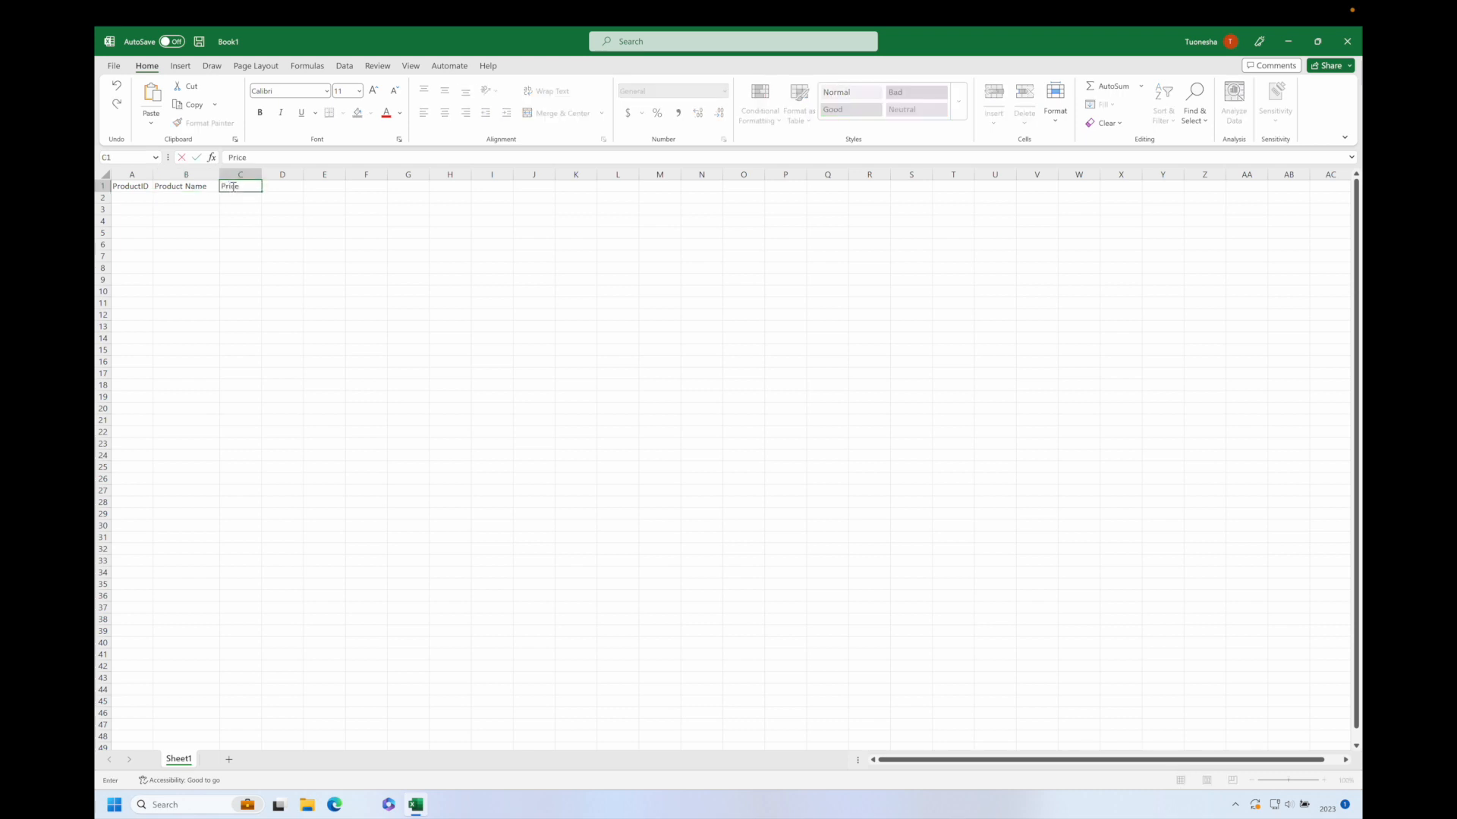
{"action": "key", "text": "Return"}
Fill the ProductID column with 1, 2, 3 and 4 in cells A2 to A5
{"action": "key", "text": "Left"}
{"action": "key", "text": "Left"}
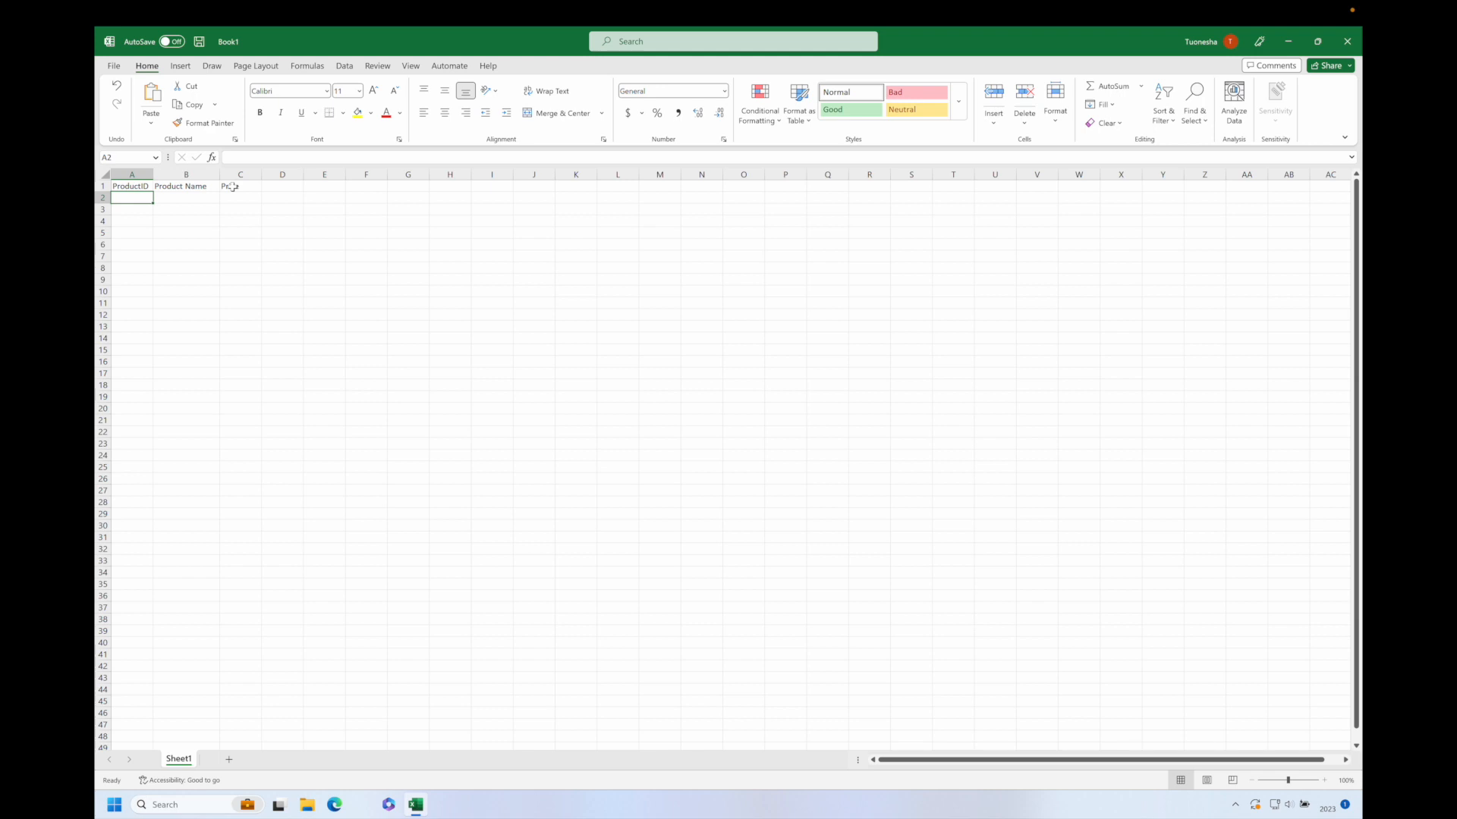
{"action": "type", "text": "1"}
{"action": "key", "text": "Return"}
{"action": "type", "text": "2"}
{"action": "key", "text": "Return"}
{"action": "type", "text": "3"}
{"action": "key", "text": "Return"}
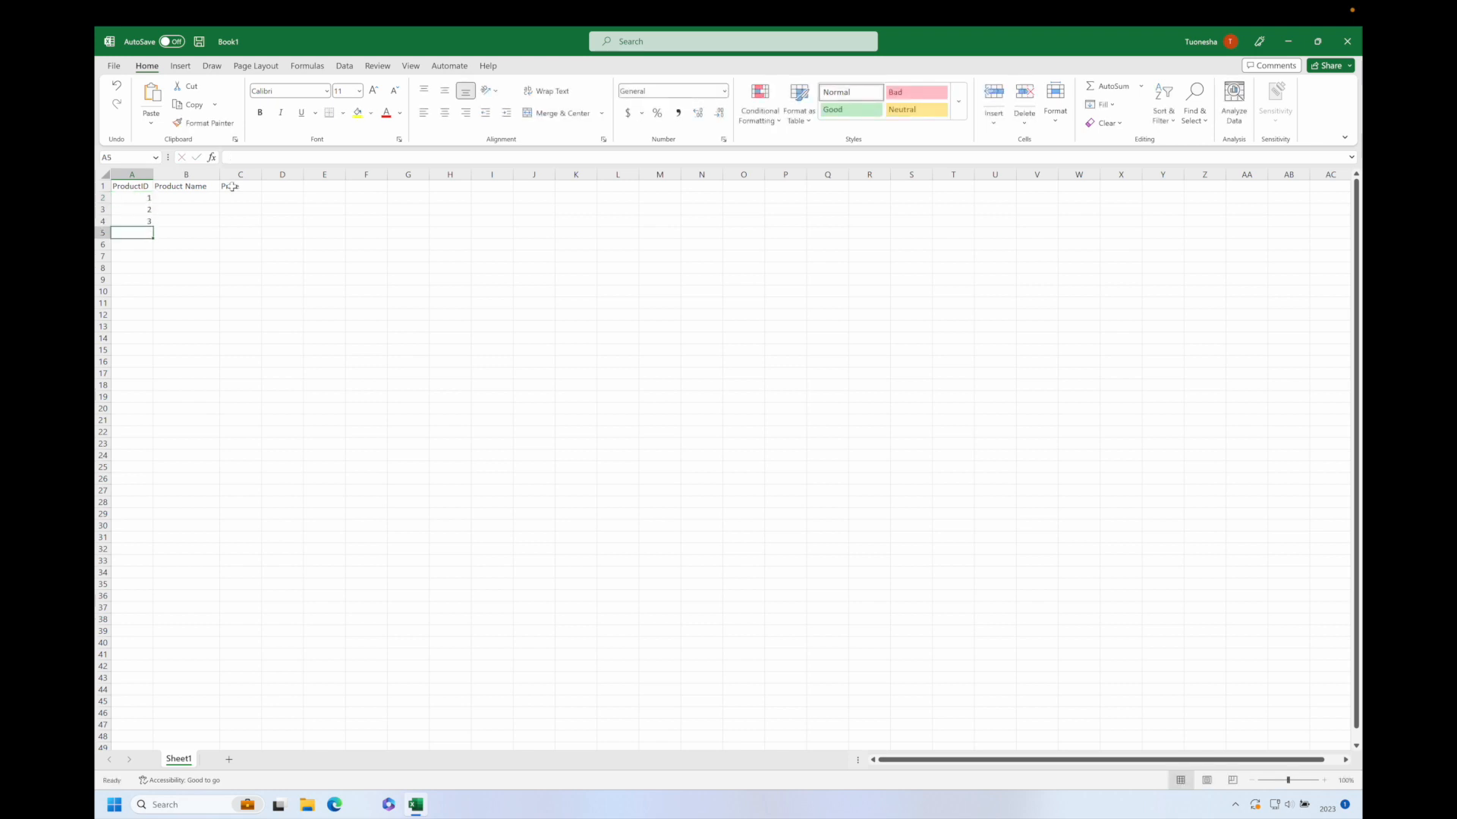
{"action": "type", "text": "4"}
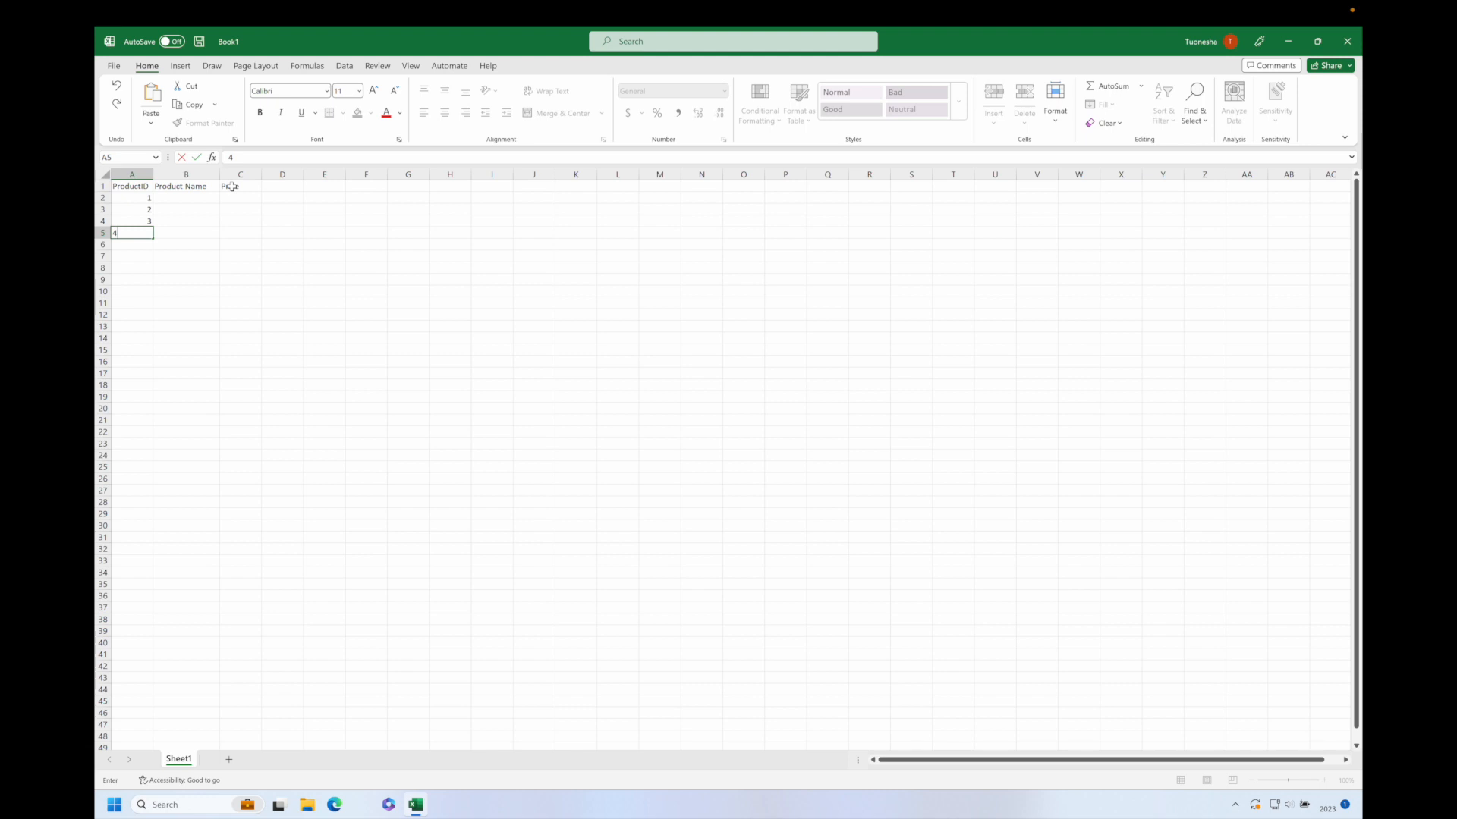
{"action": "key", "text": "Return"}
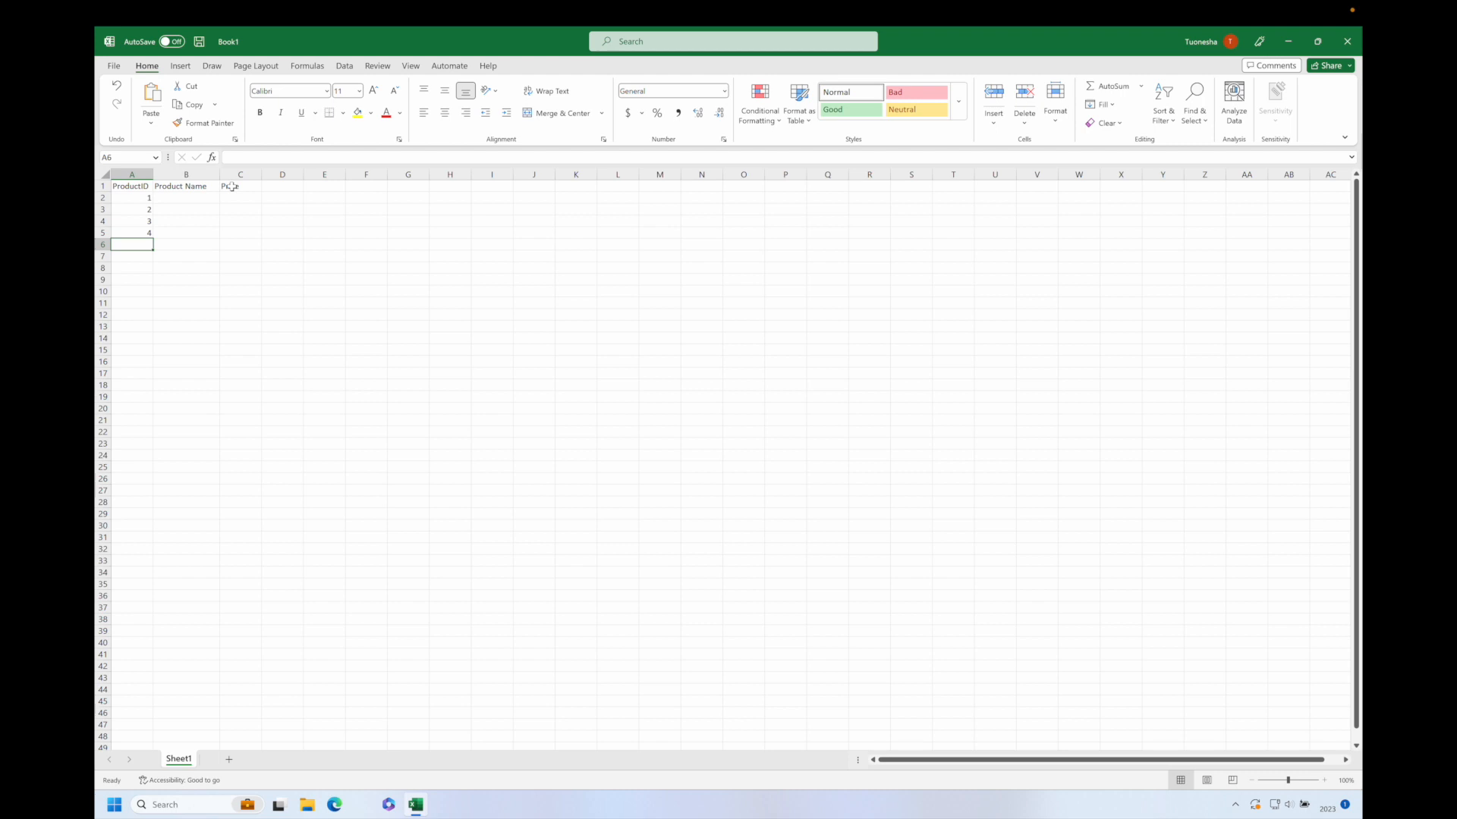
Enter the product names Chai in cell B2 and Syrup in cell B3
{"action": "left_click", "coordinate": [195, 197]}
{"action": "type", "text": "Ch"}
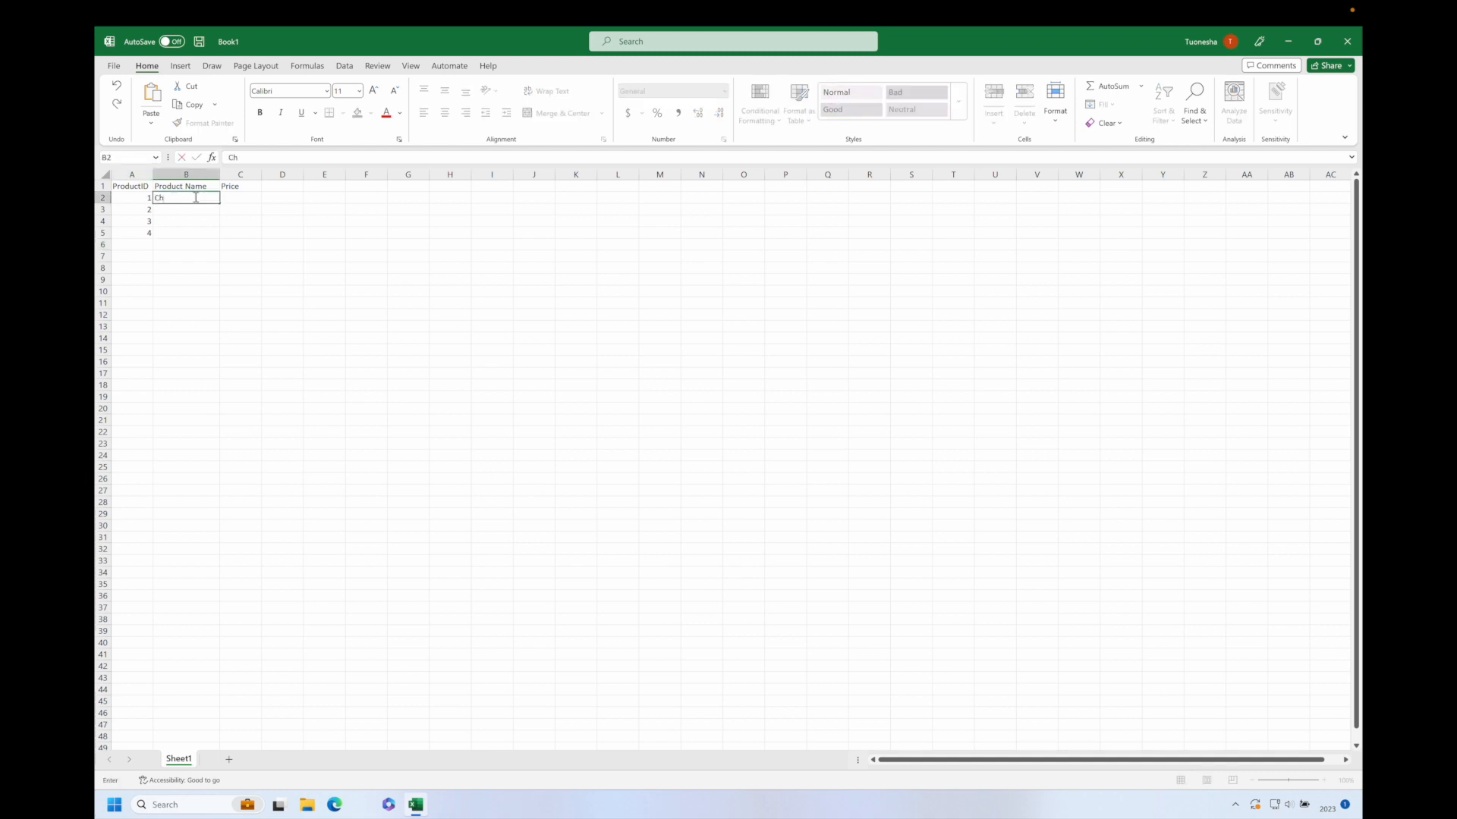
{"action": "type", "text": "ai"}
{"action": "key", "text": "Return"}
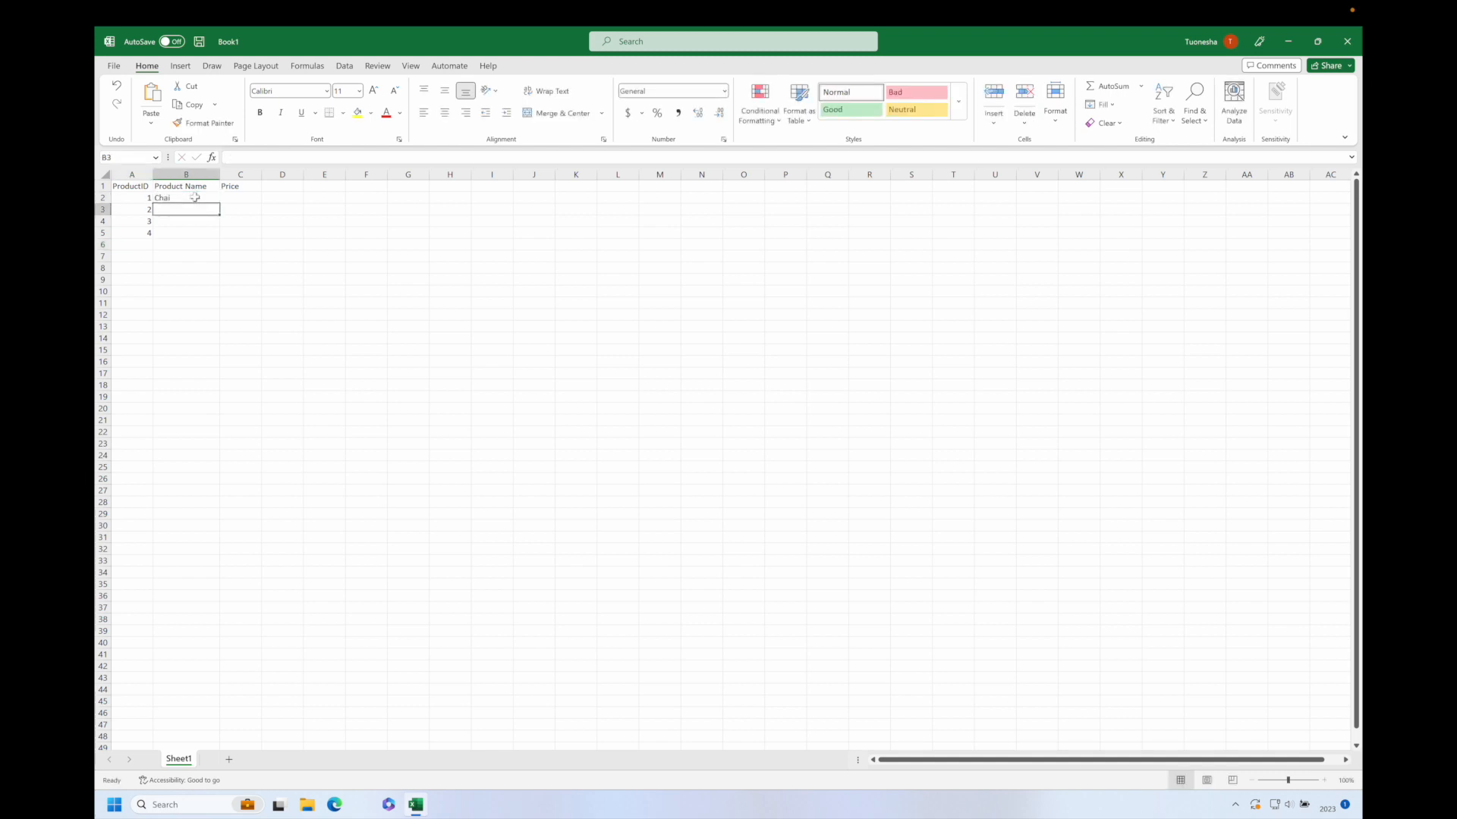
{"action": "left_click", "coordinate": [263, 155]}
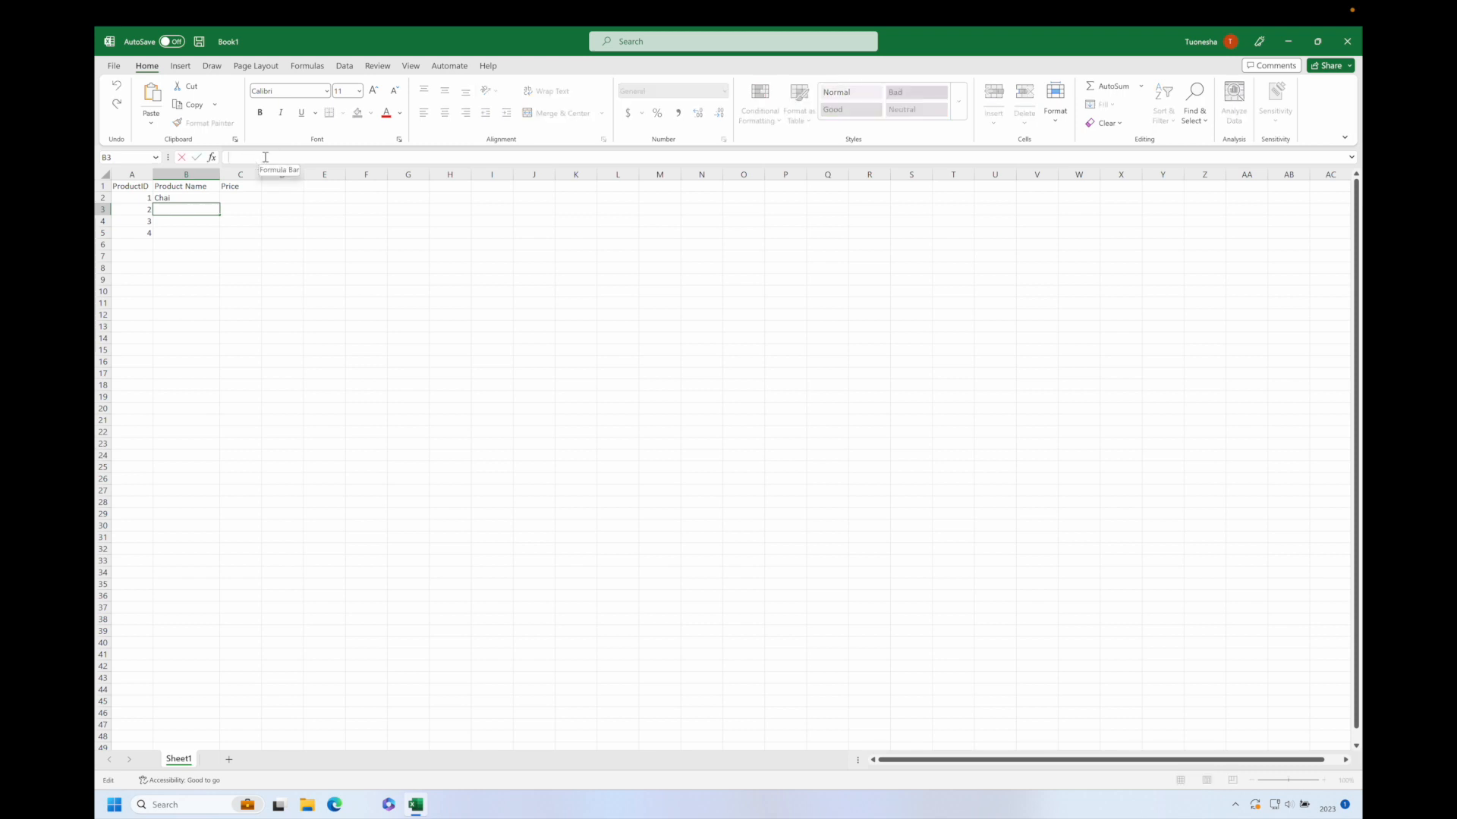
{"action": "type", "text": "Syrup"}
{"action": "key", "text": "Return"}
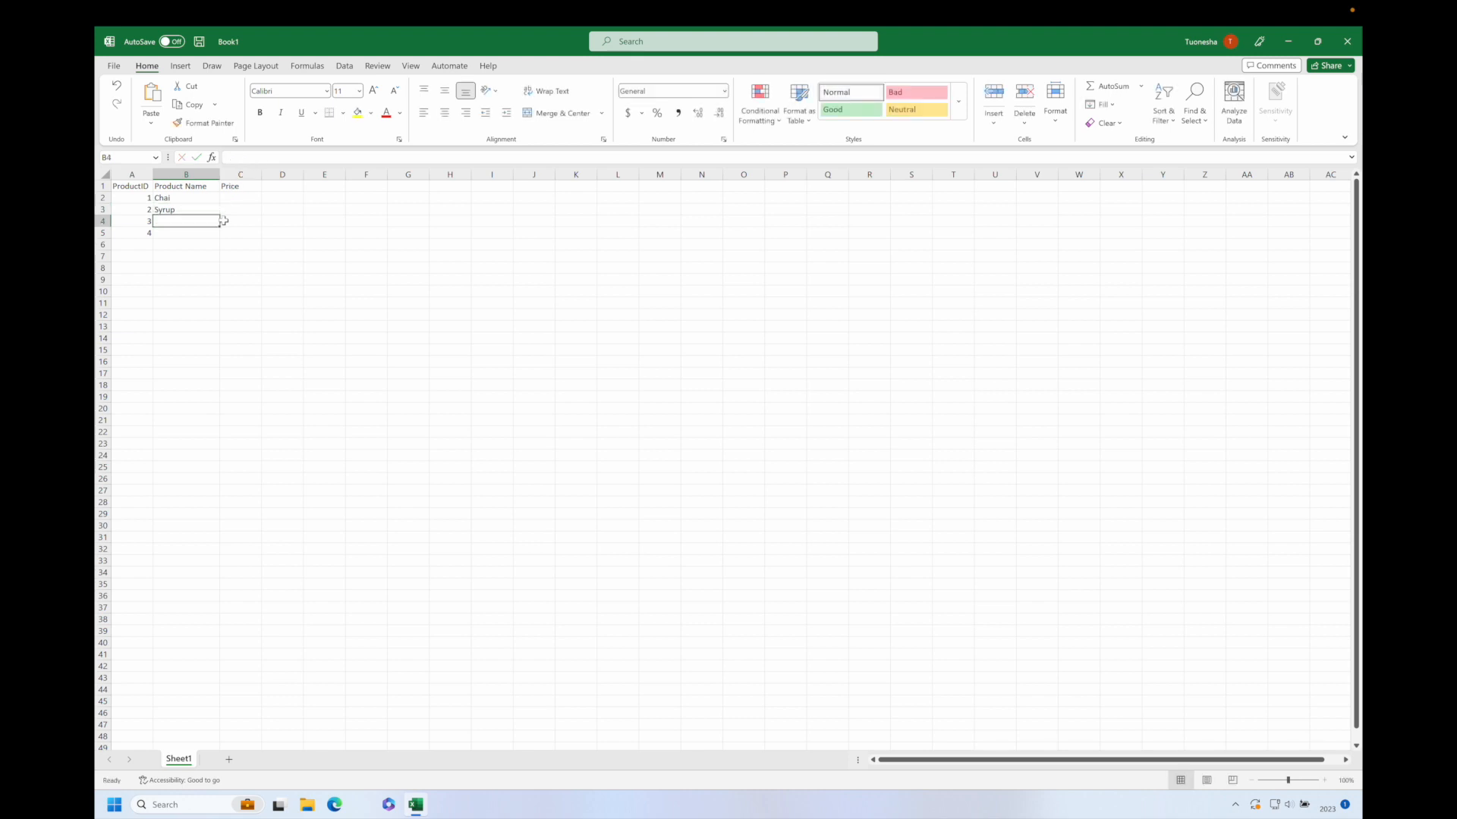
Enter the product names Cajun Seasoning in cell B4 and Olive Oil in cell B5
{"action": "type", "text": "Cajun"}
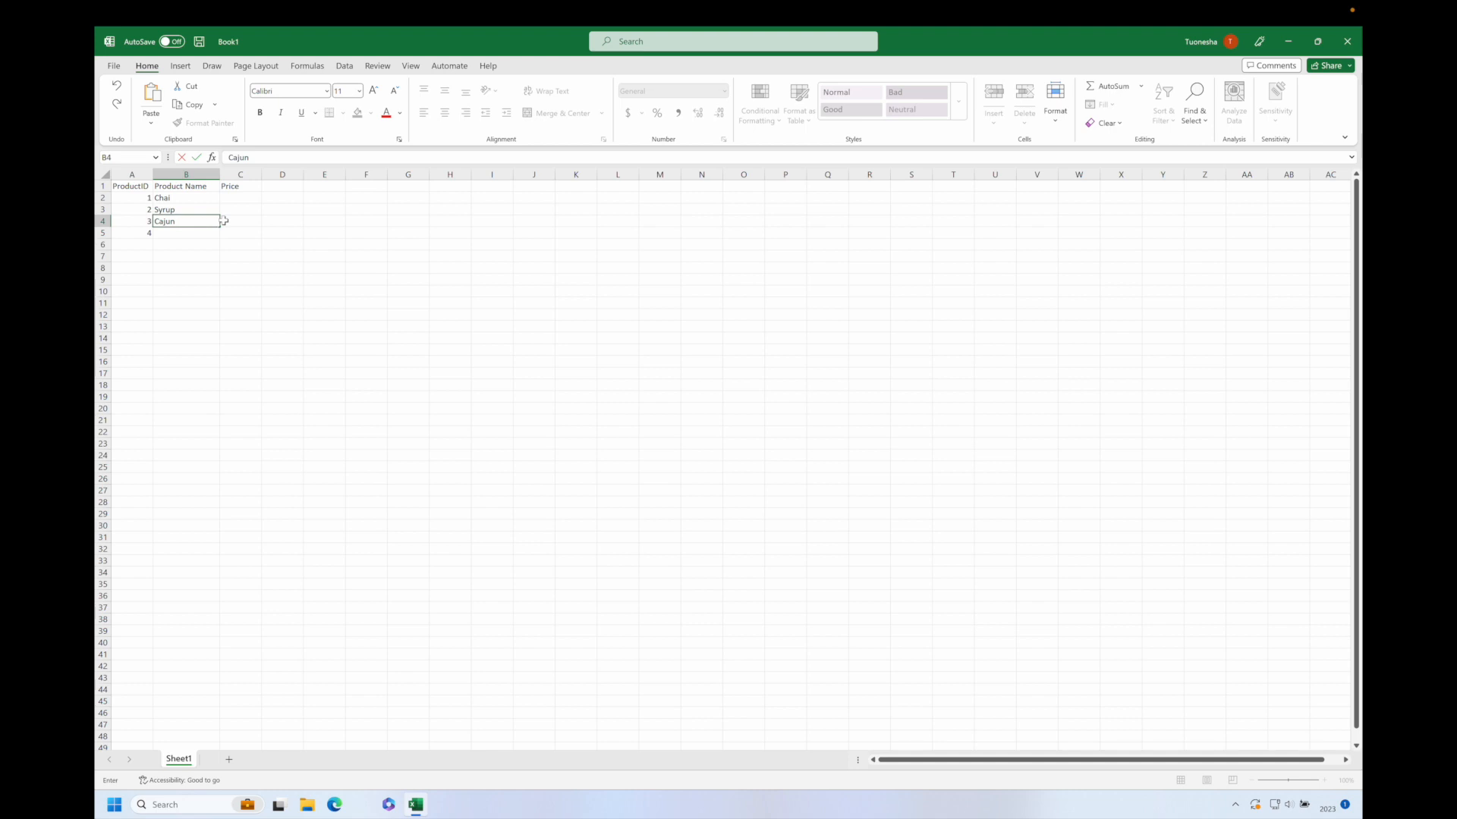
{"action": "type", "text": " Seasoning"}
{"action": "key", "text": "Return"}
{"action": "type", "text": "Olive"}
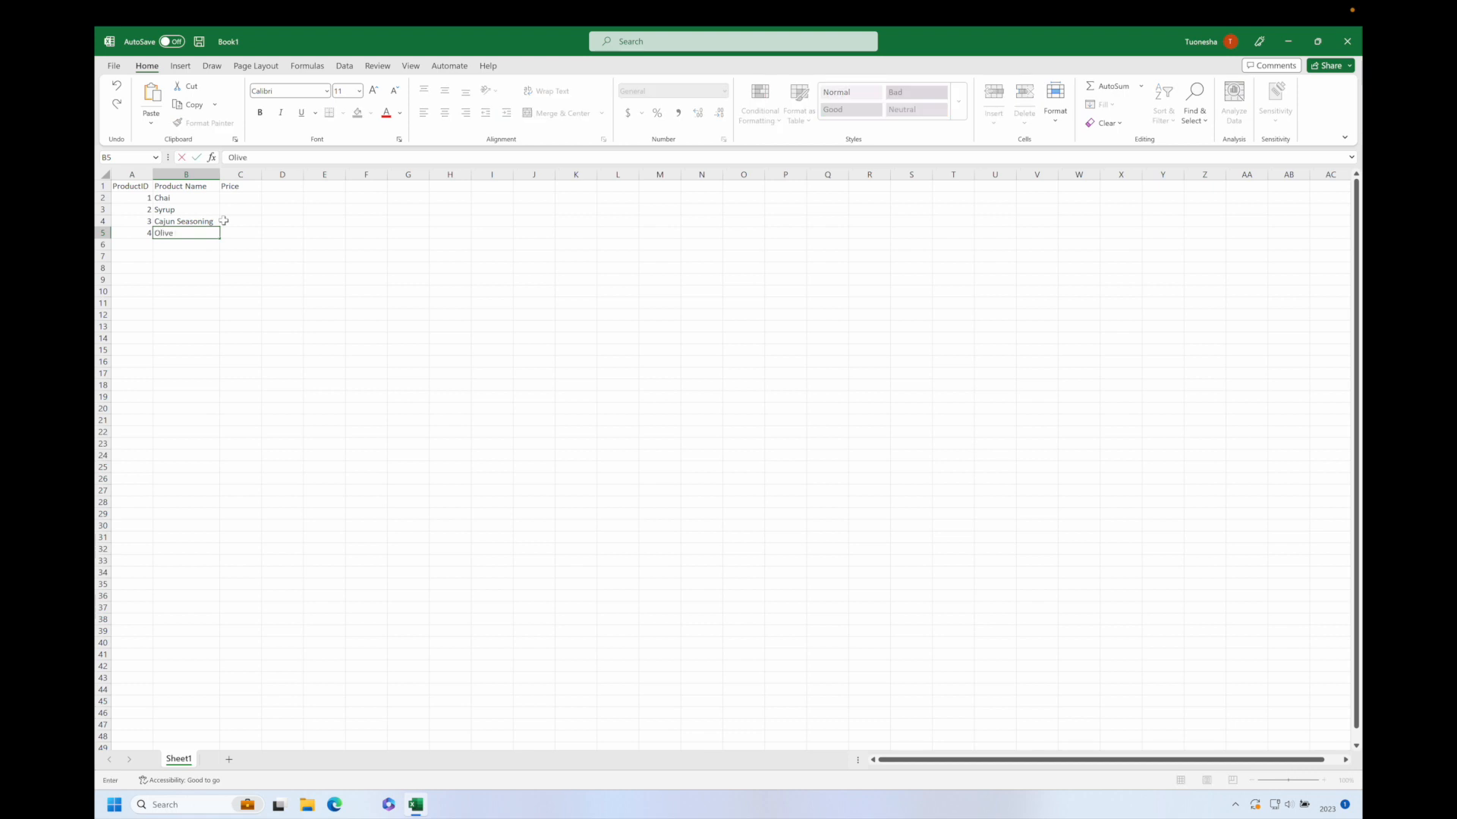
{"action": "type", "text": " Oil"}
{"action": "key", "text": "Return"}
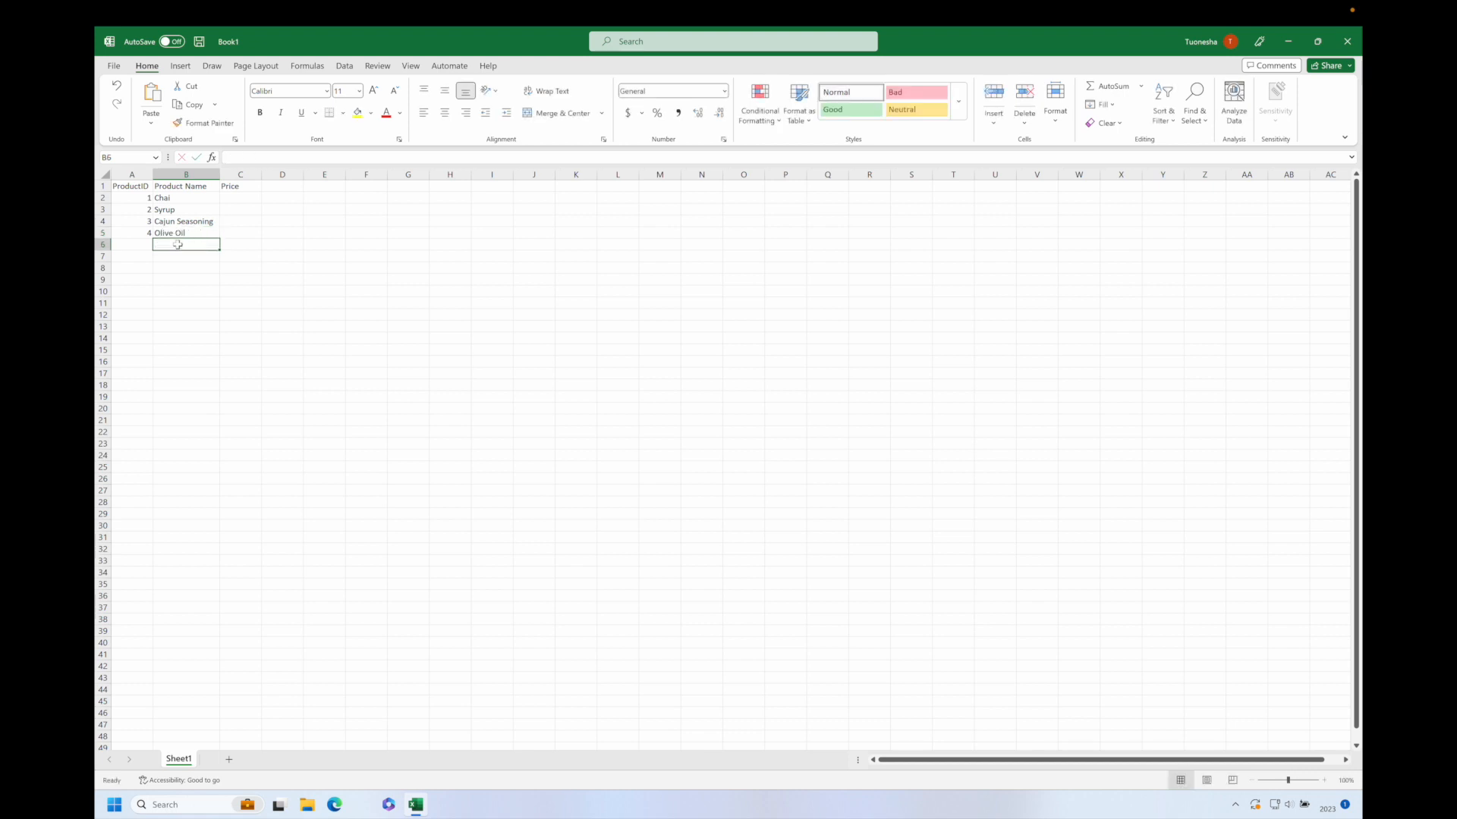
Enter the product IDs 5, 6 and 7 in cells A6 to A8
{"action": "left_click", "coordinate": [144, 244]}
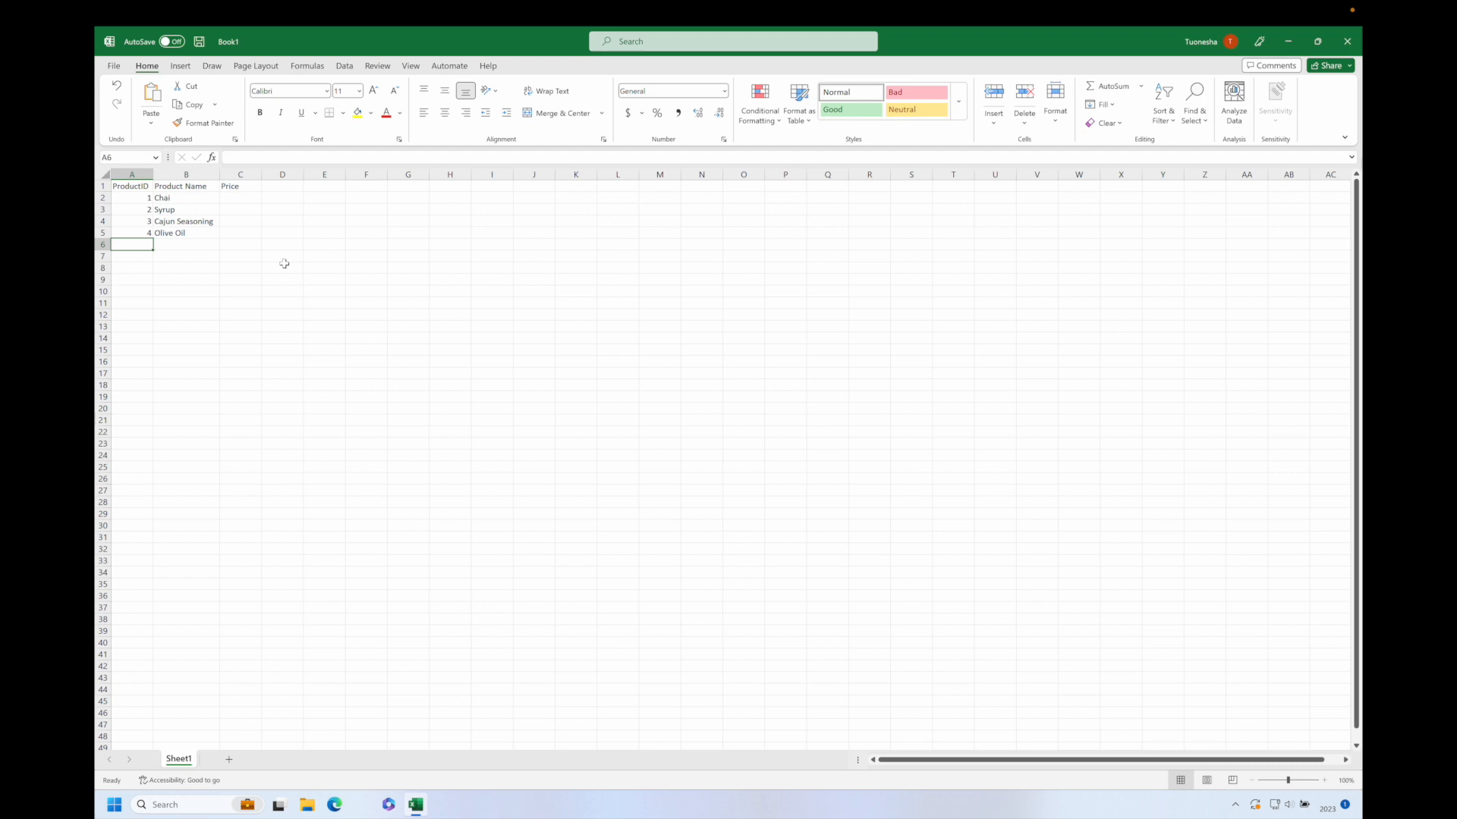
{"action": "type", "text": "5"}
{"action": "key", "text": "Return"}
{"action": "type", "text": "6"}
{"action": "key", "text": "Return"}
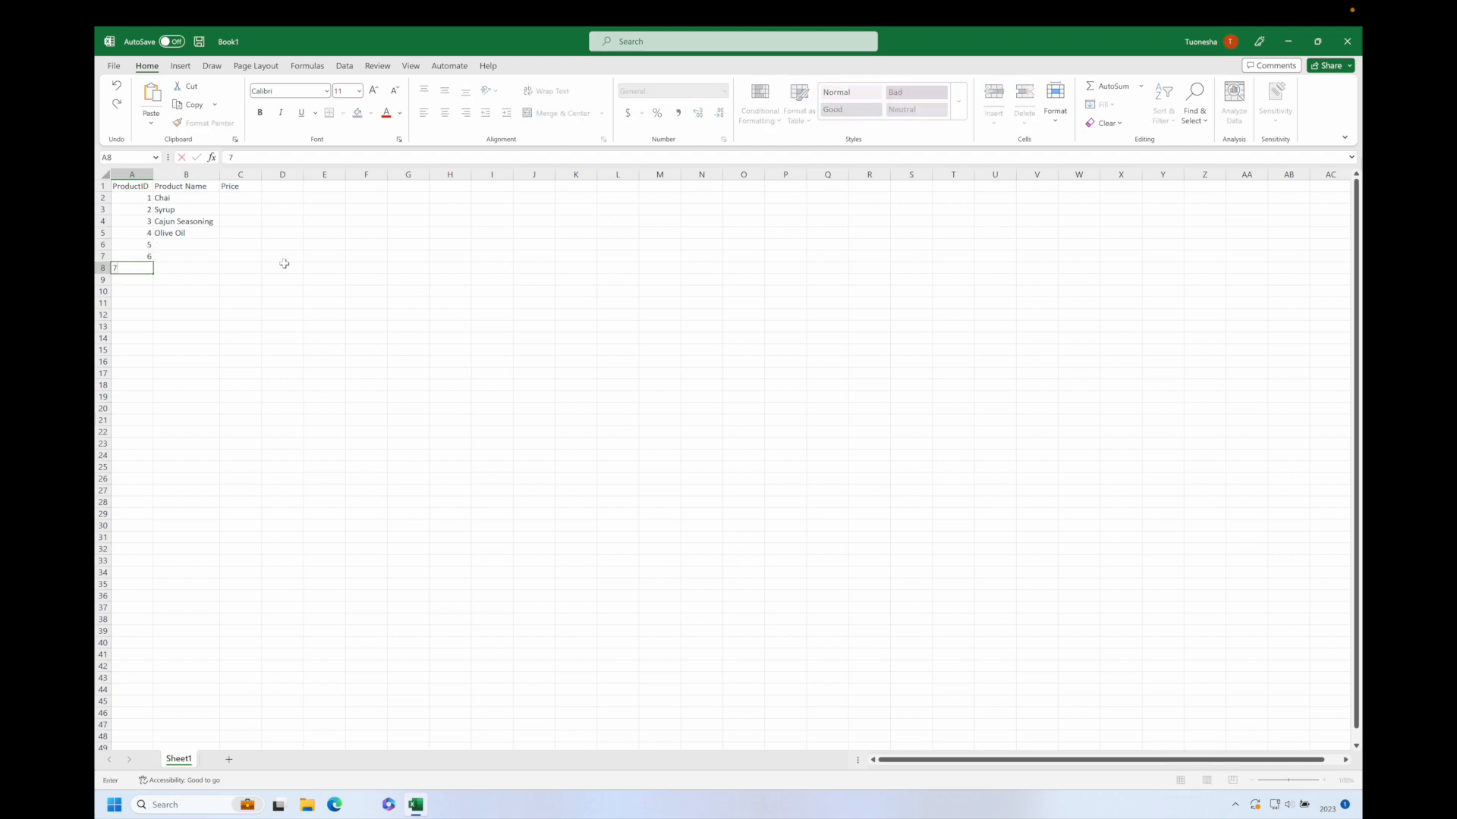
{"action": "key", "text": "Return"}
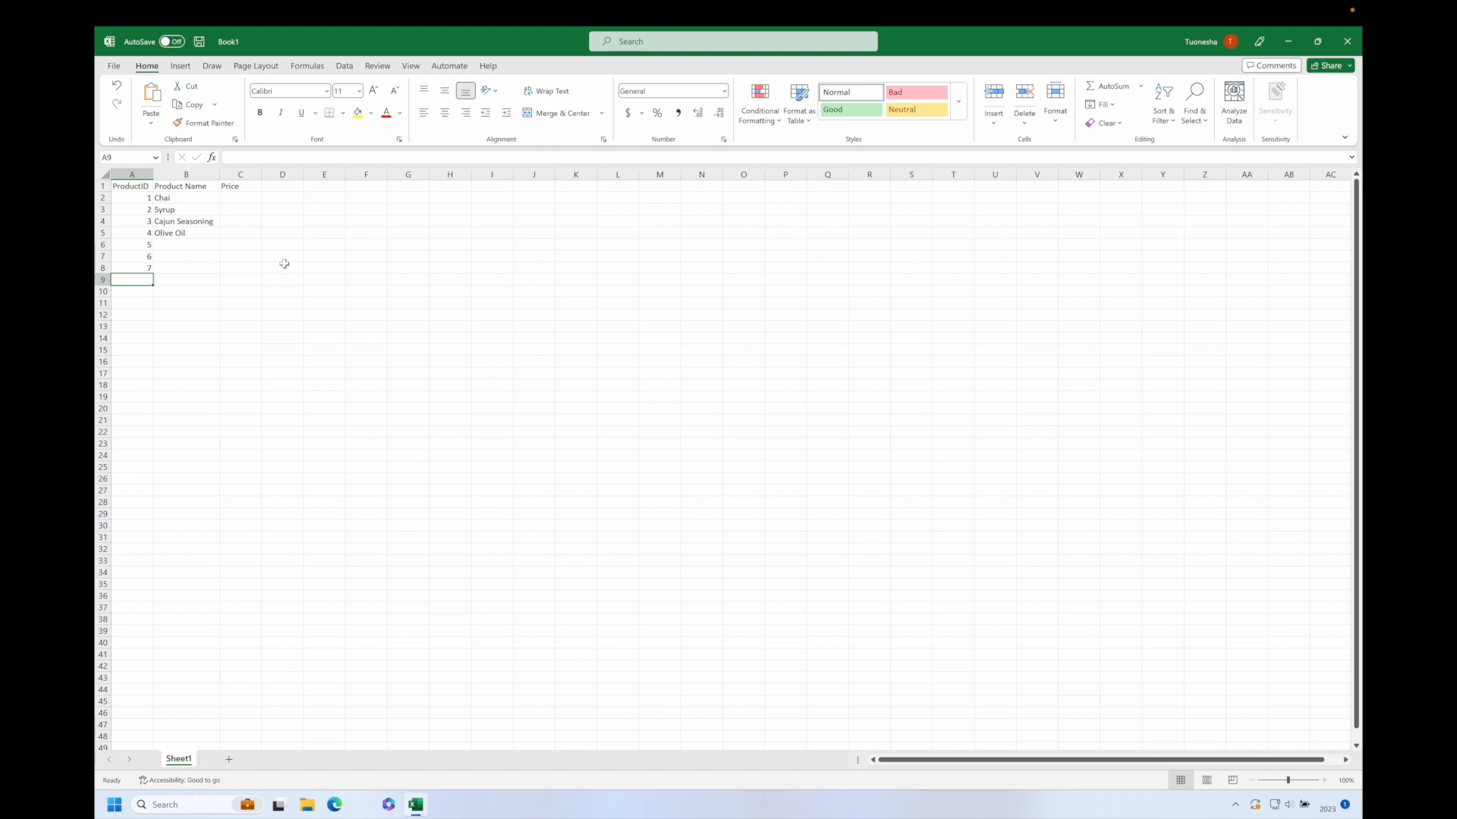
Clear the product IDs from cells A6 to A8
{"action": "left_click_drag", "start_coordinate": [112, 236], "coordinate": [155, 280]}
{"action": "left_click", "coordinate": [146, 245]}
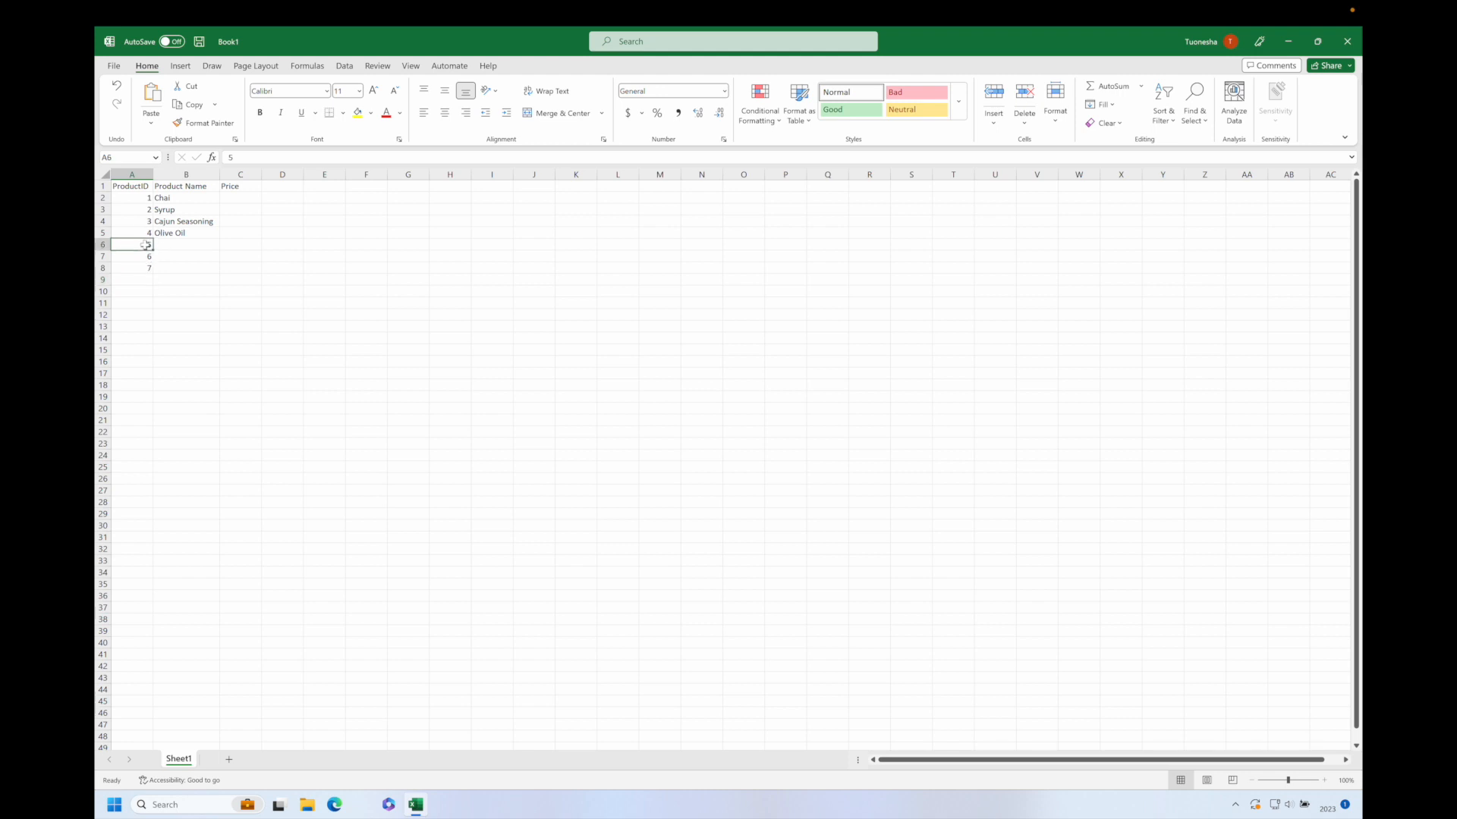
{"action": "key", "text": "Down"}
{"action": "key", "text": "Delete"}
{"action": "key", "text": "Down"}
{"action": "key", "text": "Delete"}
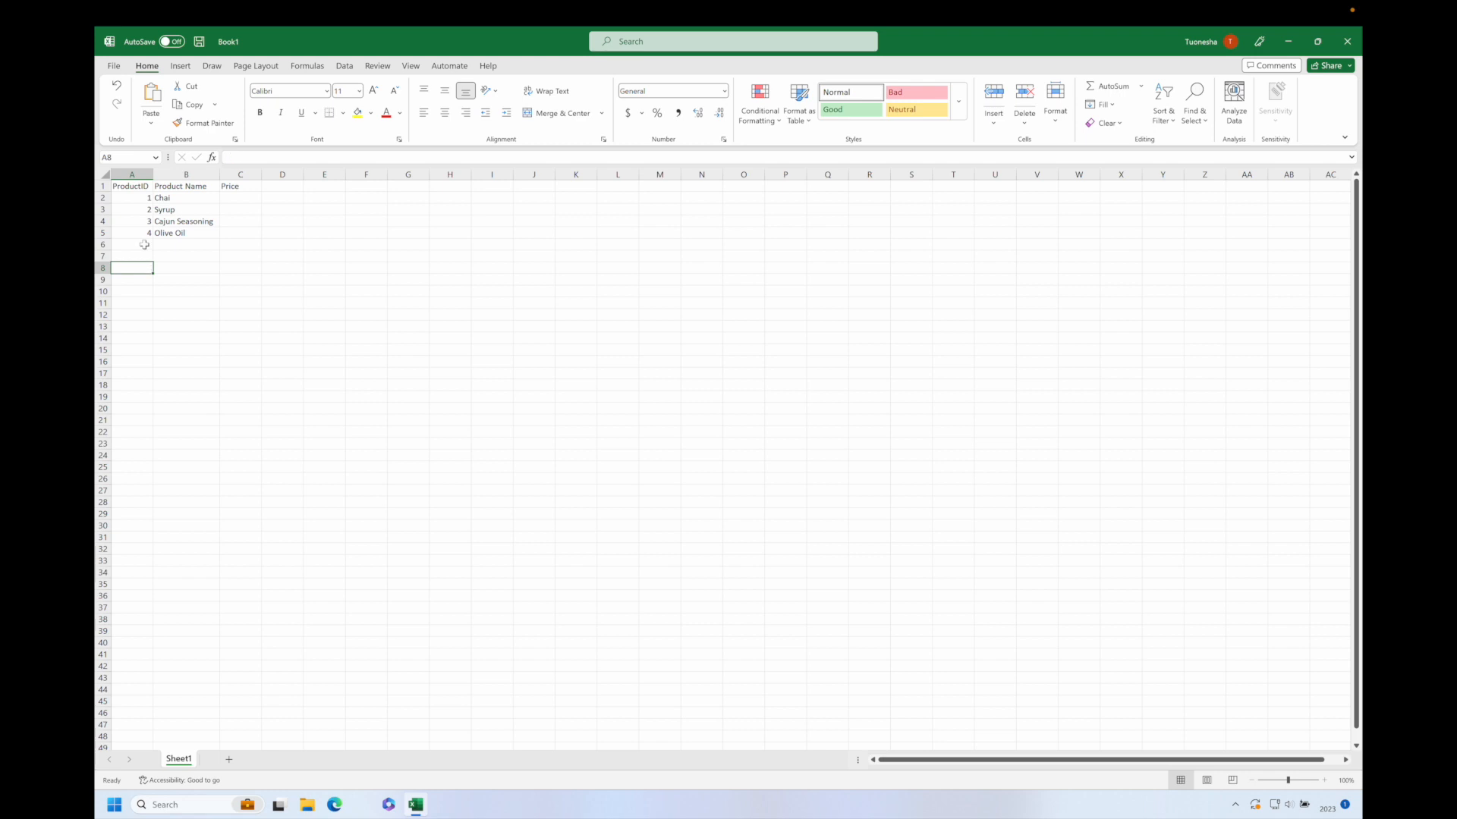
Extend the product ID series from cells A4 and A5 down to A8 with AutoFill
{"action": "left_click", "coordinate": [144, 233]}
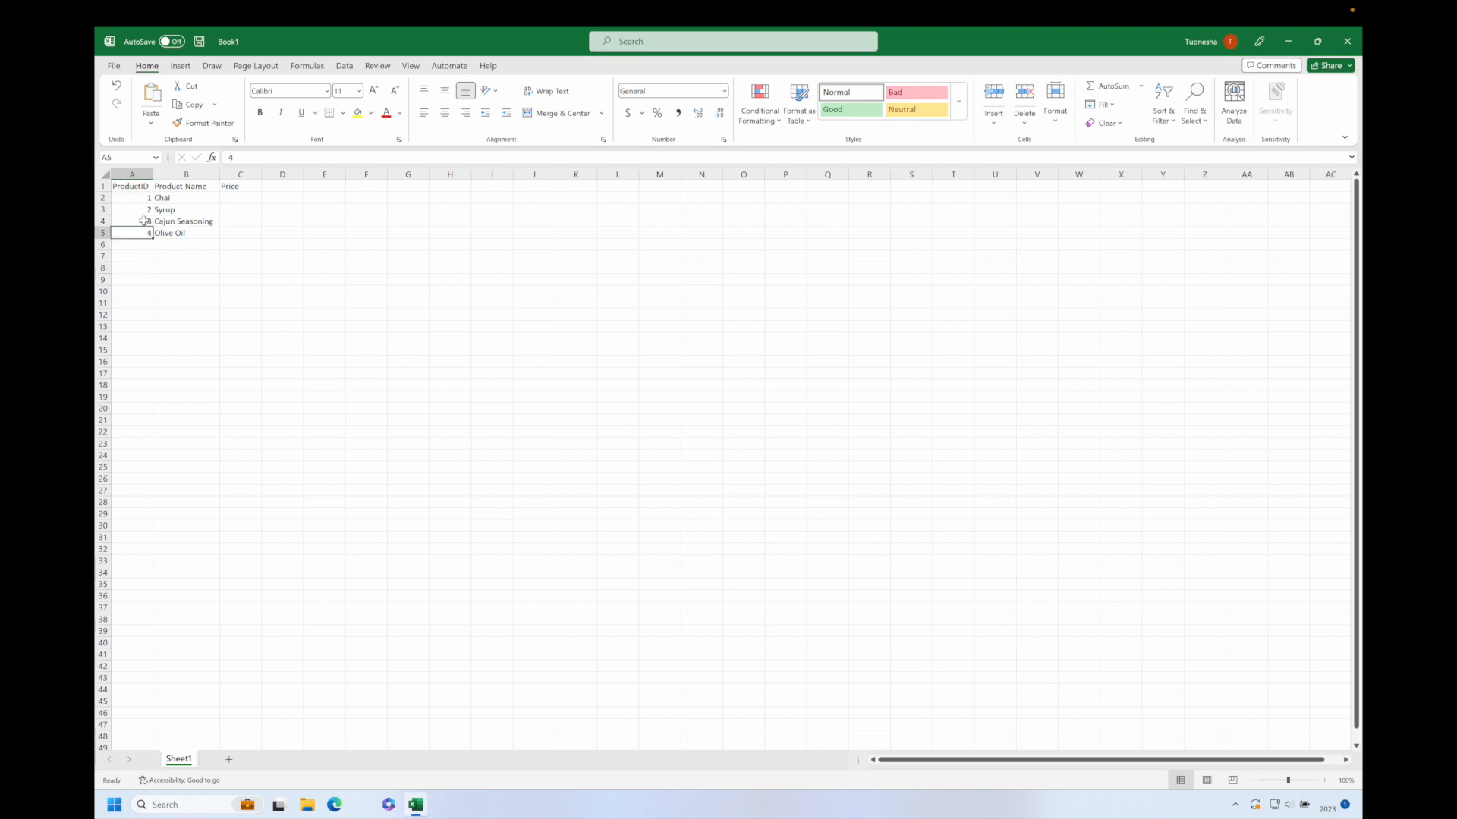
{"action": "left_click_drag", "start_coordinate": [144, 221], "coordinate": [151, 270]}
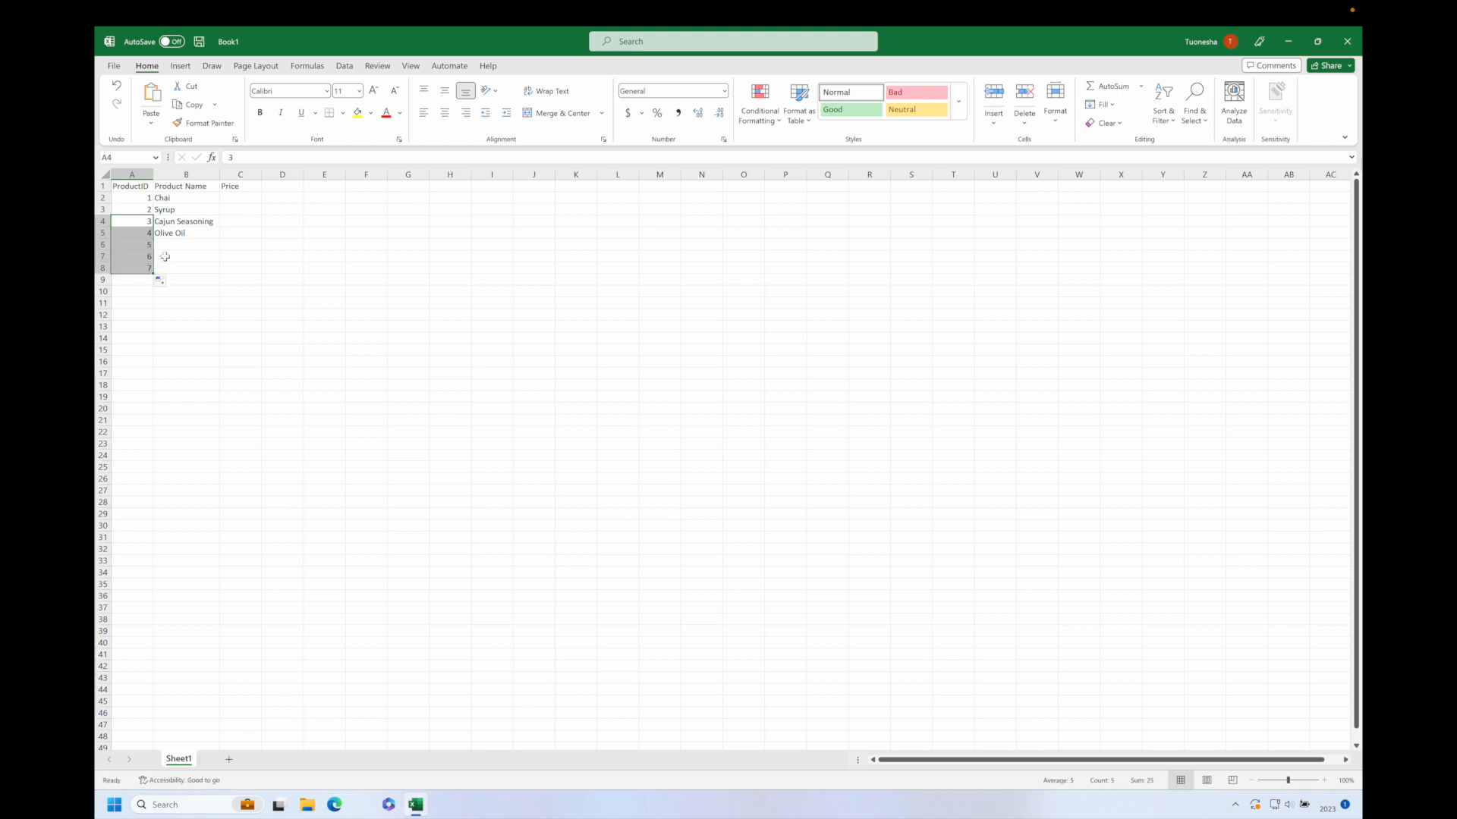
Enter the product names Boysenberry Spread, Dried Pears and Curry Sauce in cells B6 to B8
{"action": "left_click", "coordinate": [175, 243]}
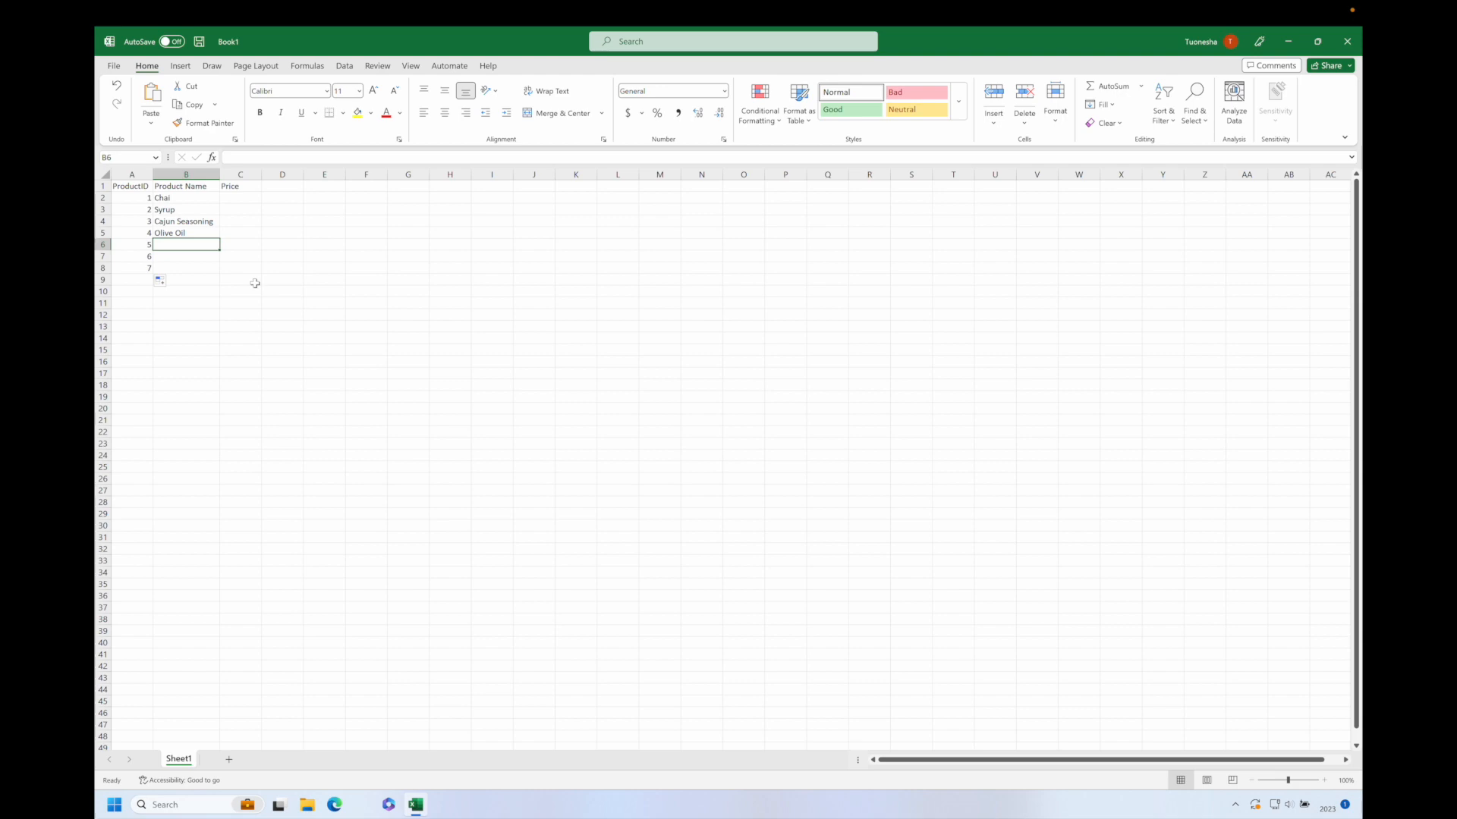
{"action": "type", "text": "Boys"}
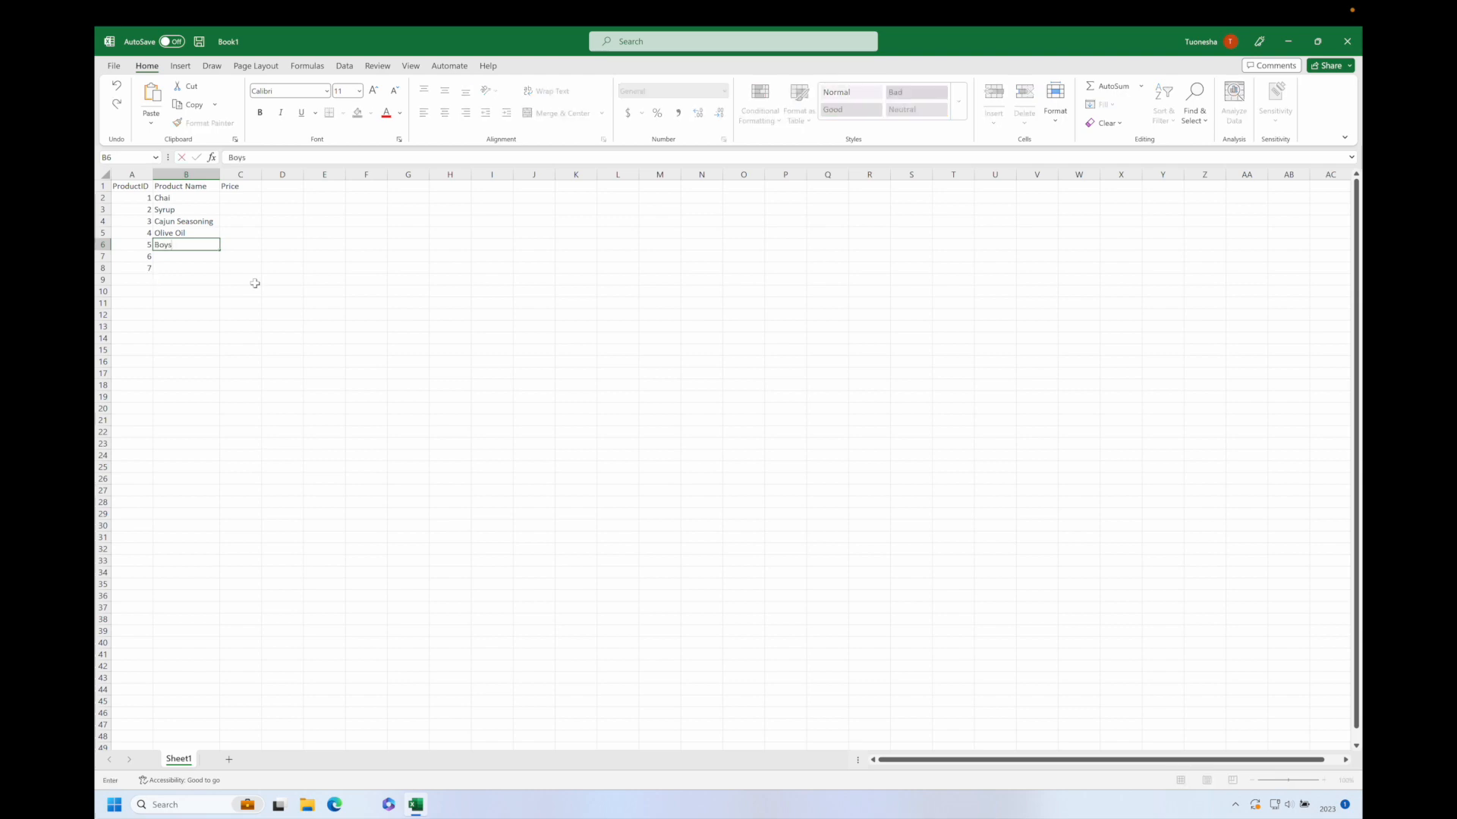
{"action": "type", "text": "enberry Spread"}
{"action": "key", "text": "Return"}
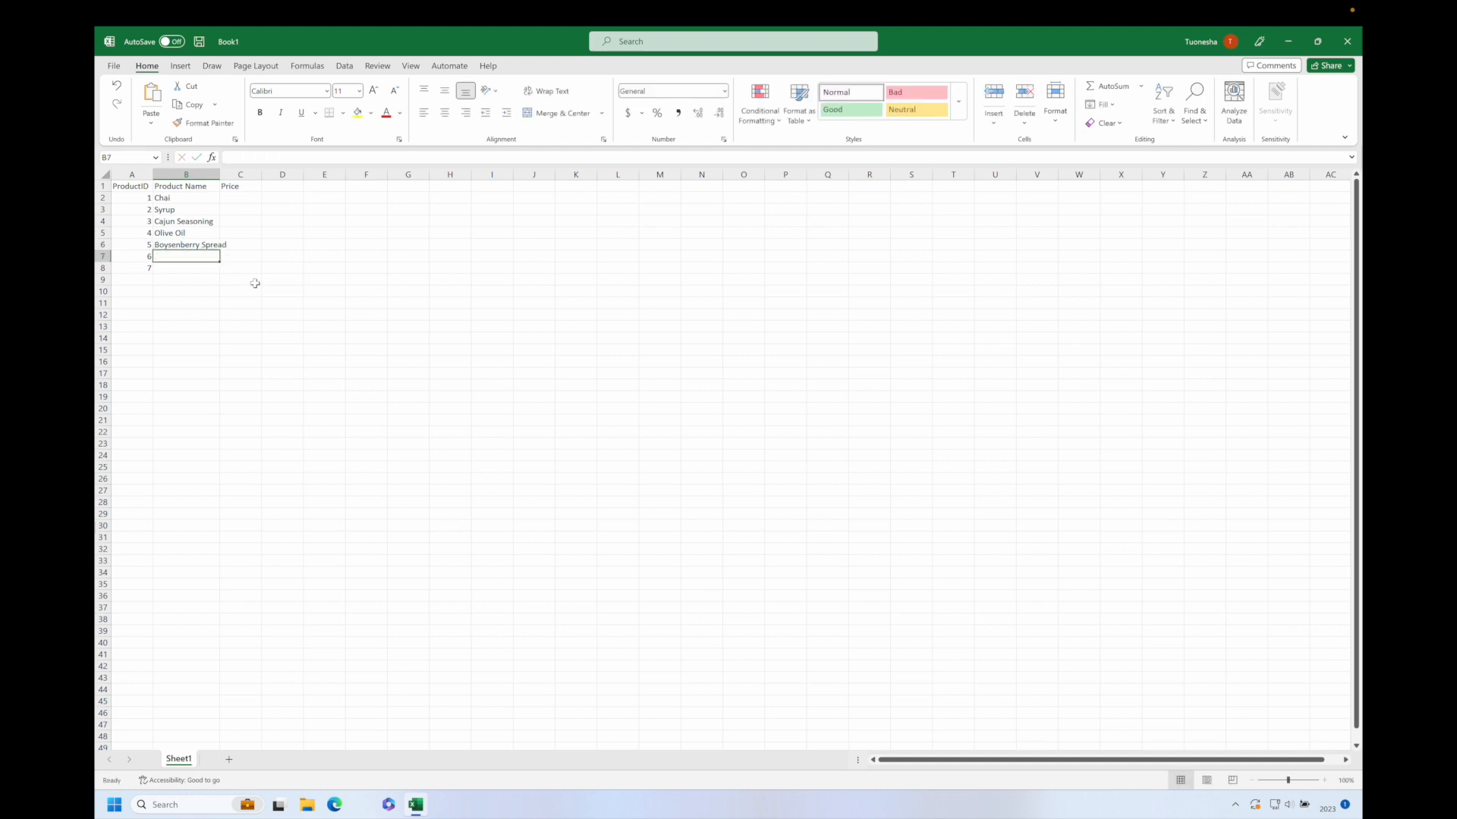
{"action": "type", "text": "D"}
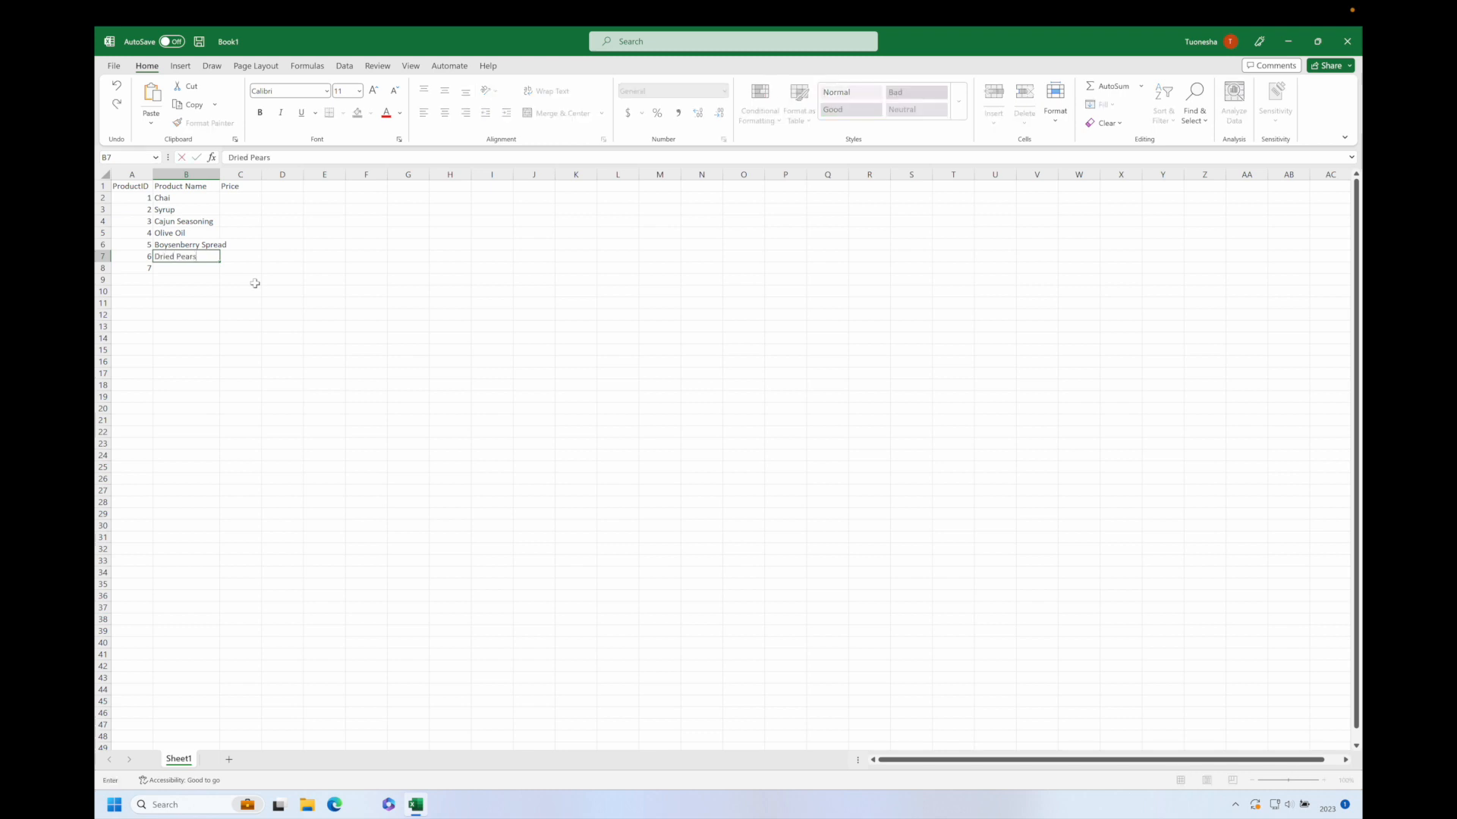
{"action": "type", "text": "ried Pears"}
{"action": "key", "text": "Return"}
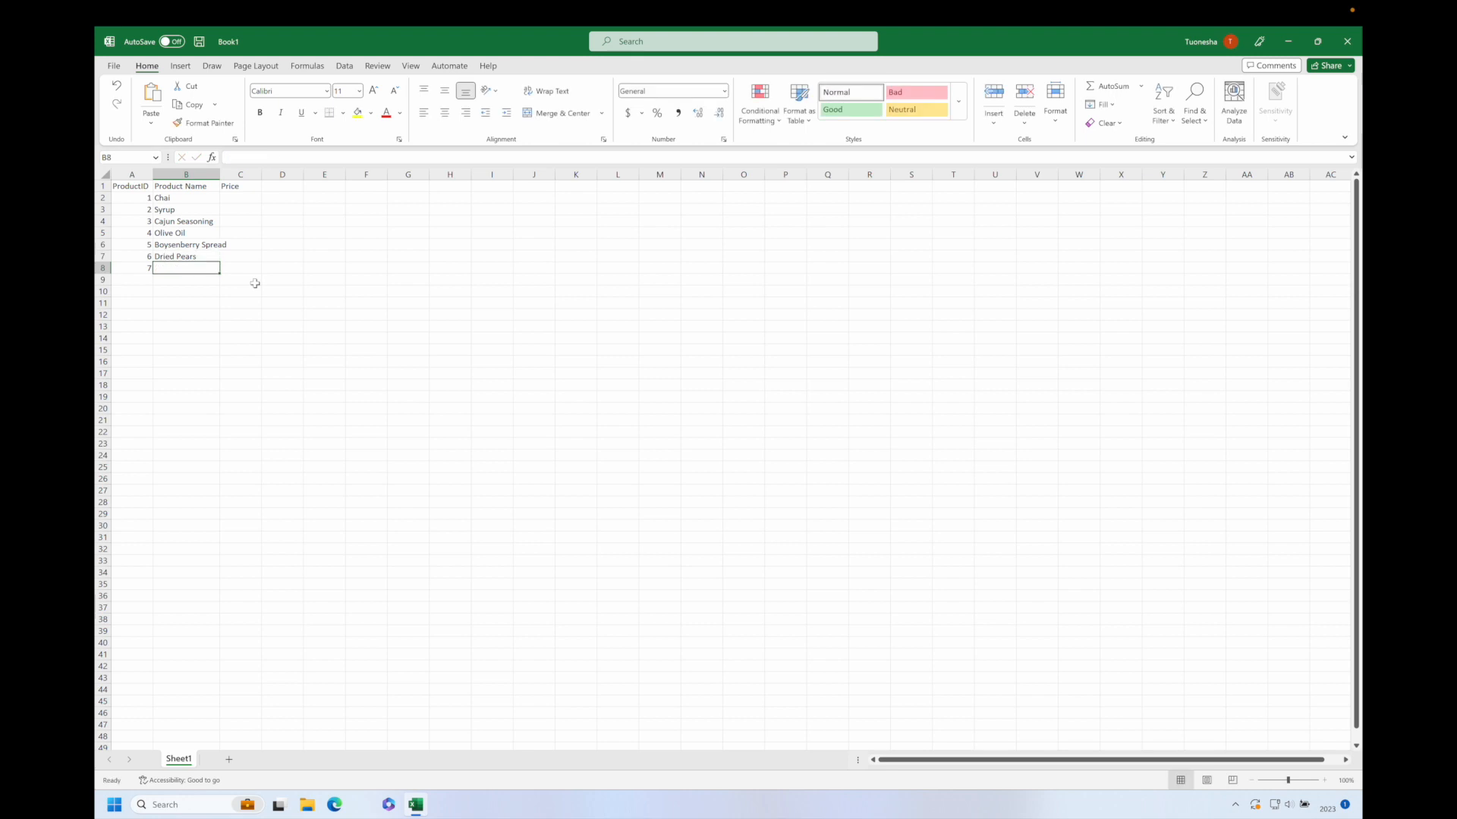
{"action": "type", "text": "Curre"}
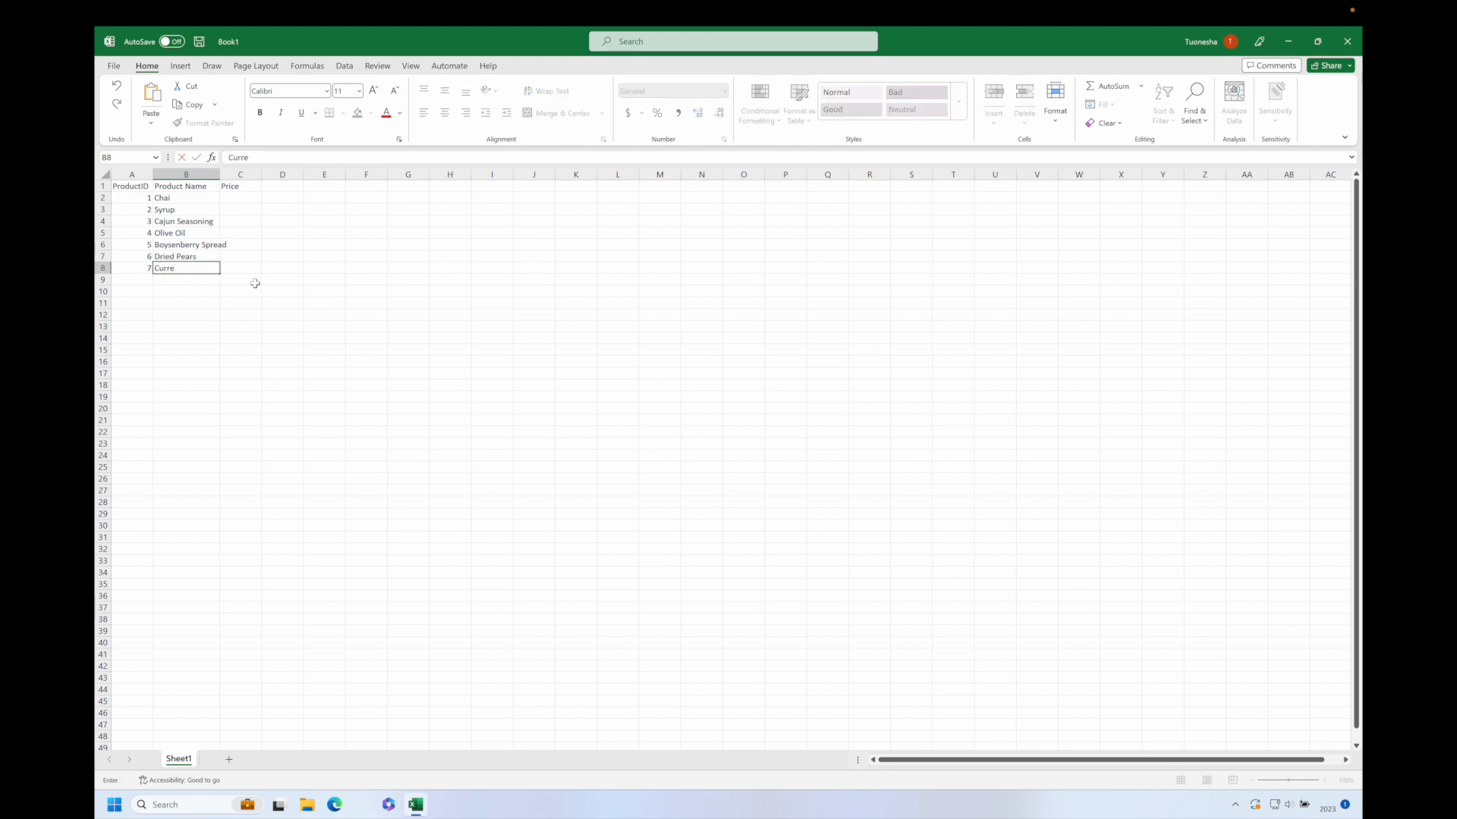
{"action": "type", "text": " Sauc"}
{"action": "key", "text": "Return"}
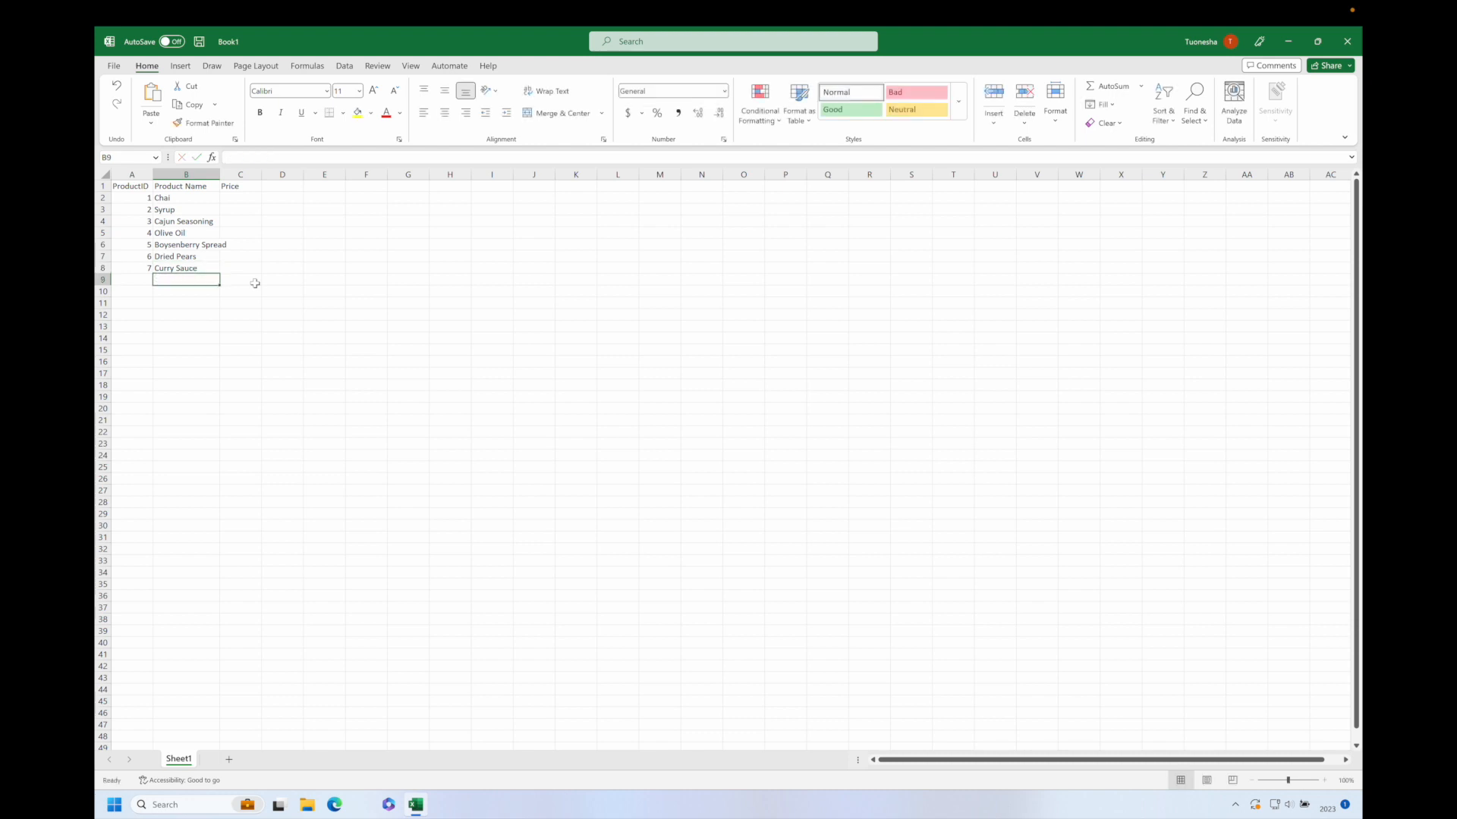
Try to AutoFill from the single cell A8 down to A14, and undo the fill
{"action": "left_click", "coordinate": [146, 269]}
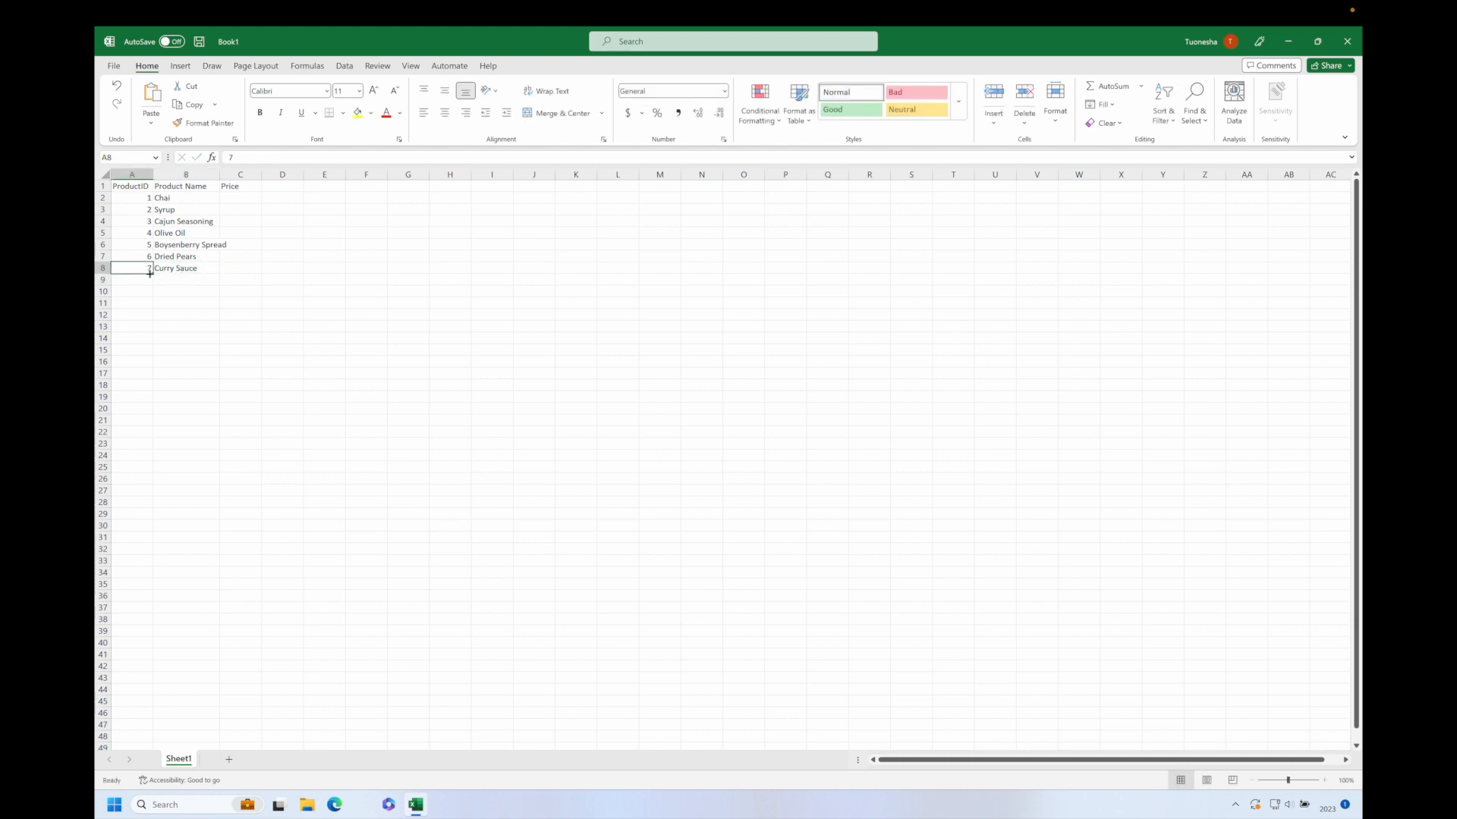
{"action": "left_click_drag", "start_coordinate": [150, 274], "coordinate": [149, 346]}
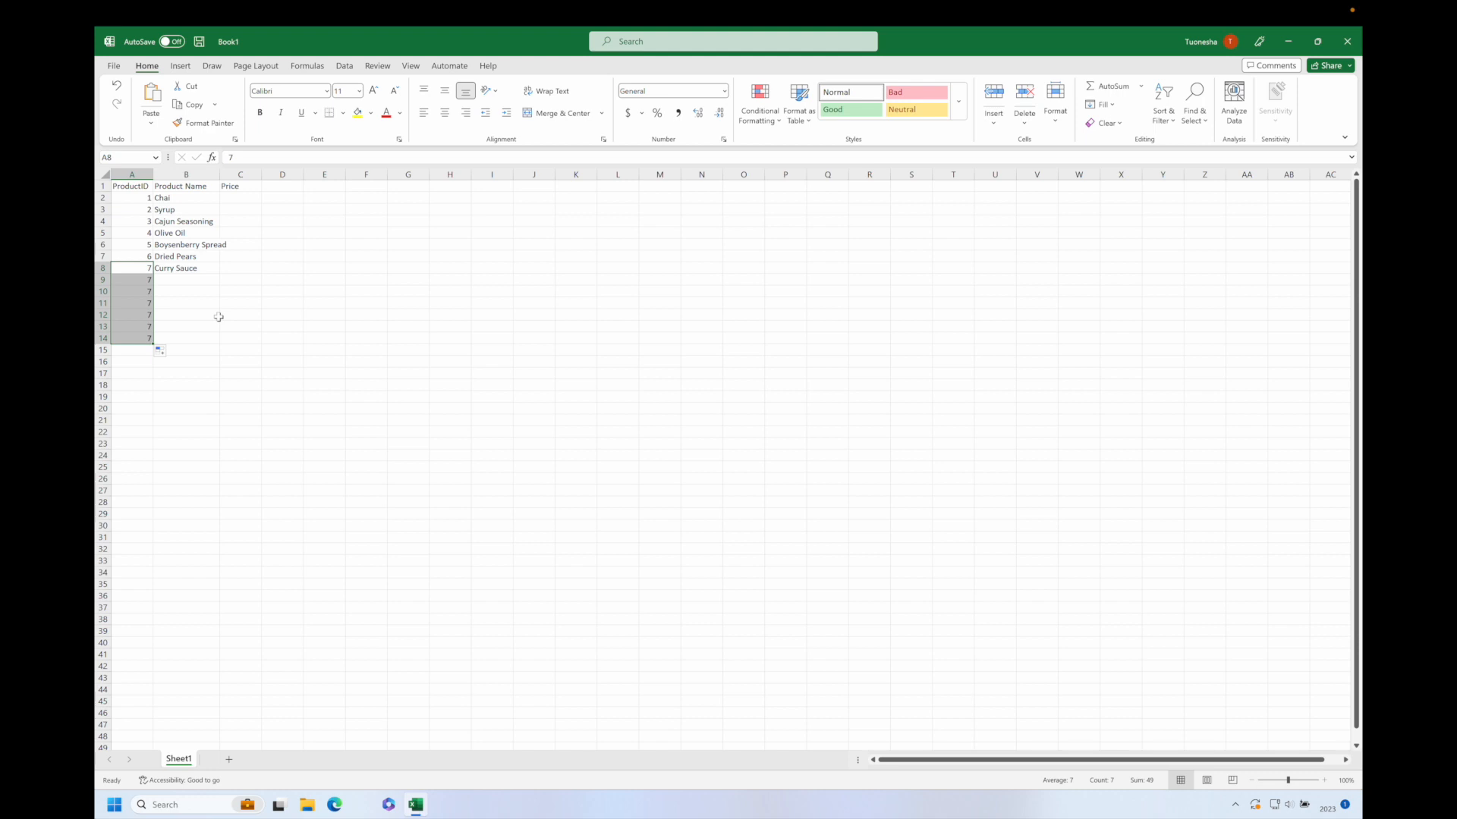
{"action": "key", "text": "ctrl+z"}
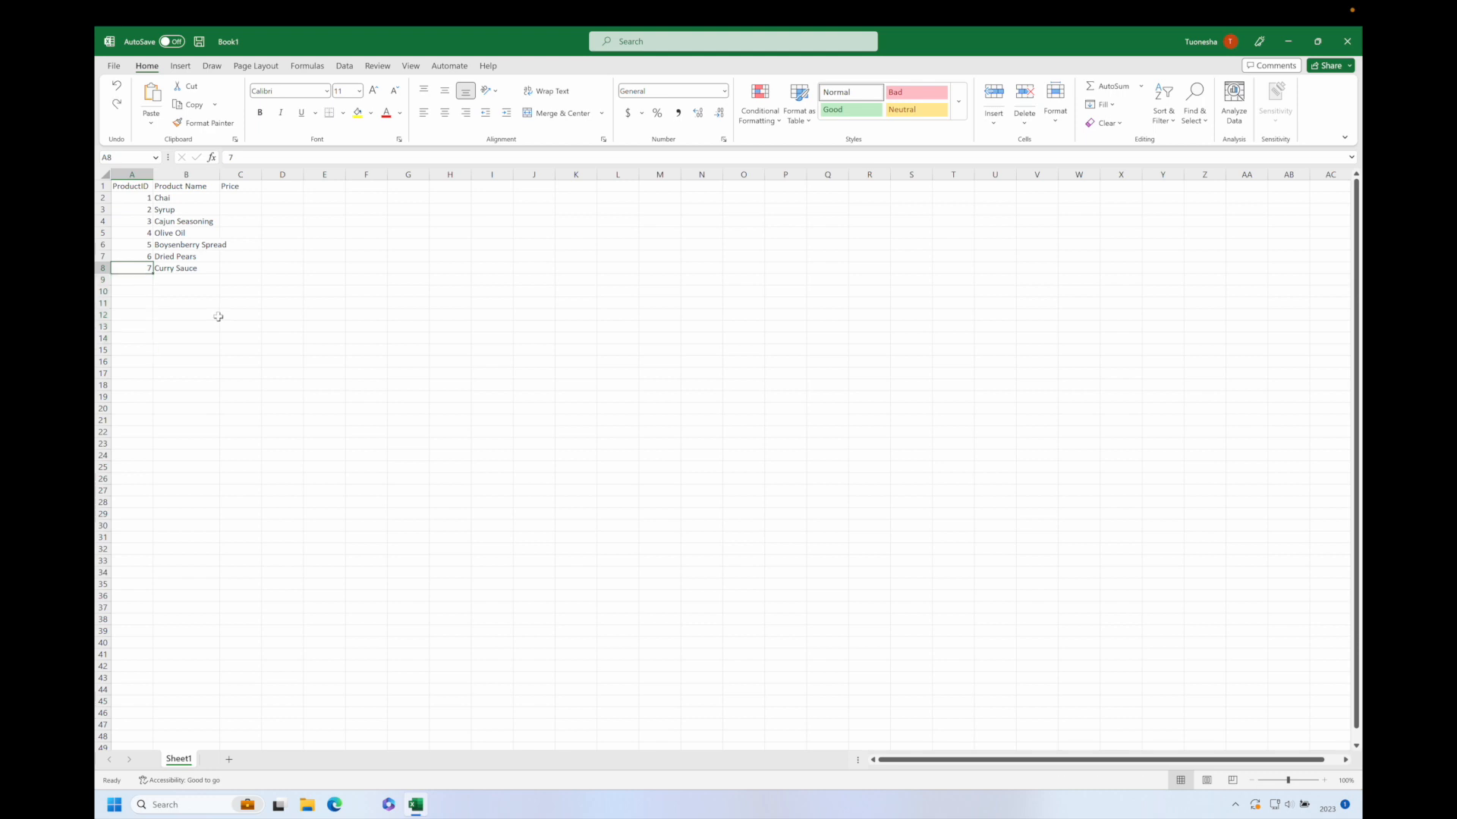
AutoFill the product IDs from cells A7 and A8 down to A15, and undo the fill
{"action": "left_click_drag", "start_coordinate": [137, 253], "coordinate": [150, 354]}
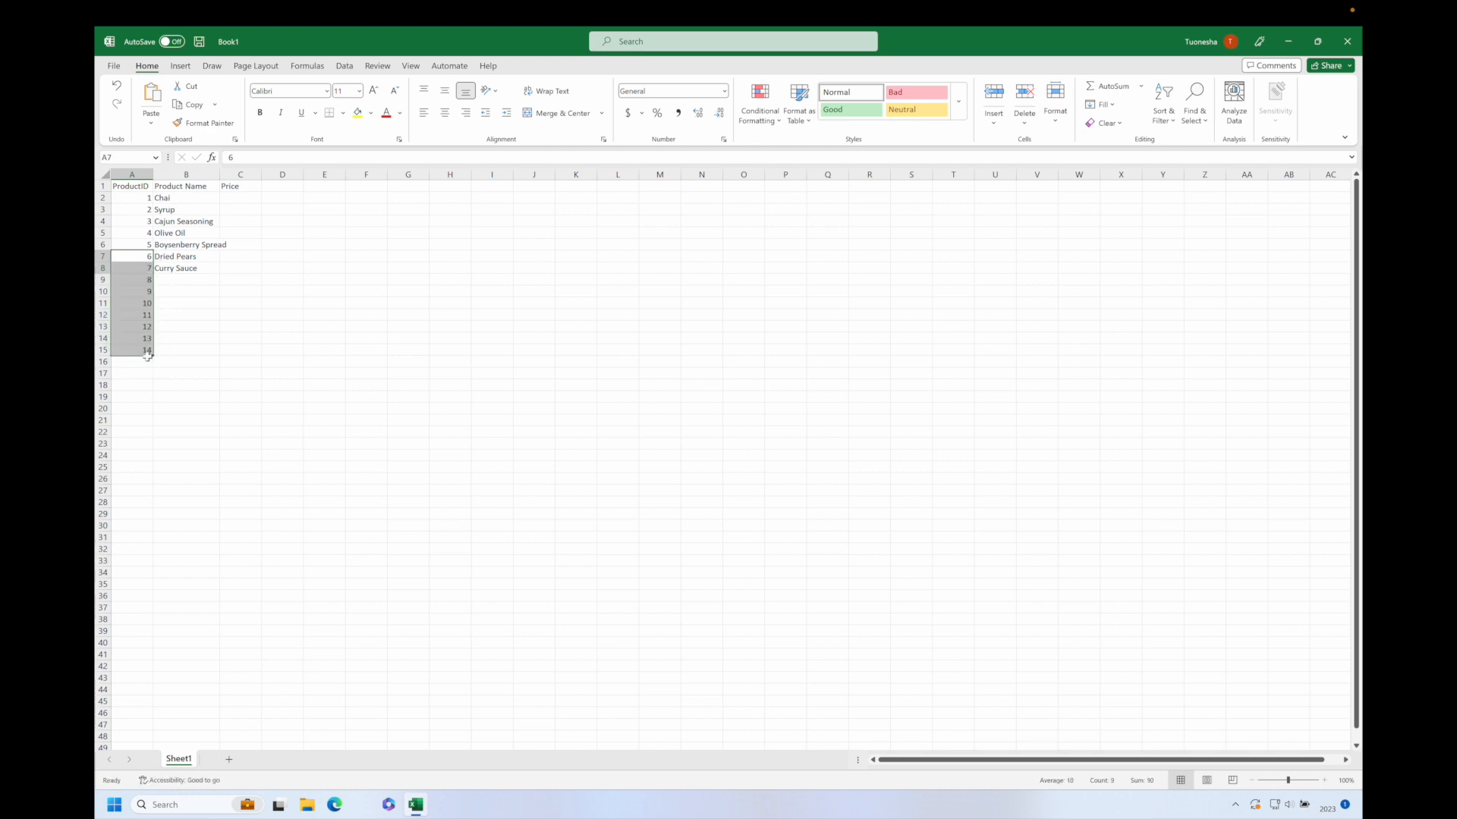
{"action": "key", "text": "ctrl+z"}
AutoFit the width of the Product Name column to its contents
{"action": "left_click", "coordinate": [195, 207]}
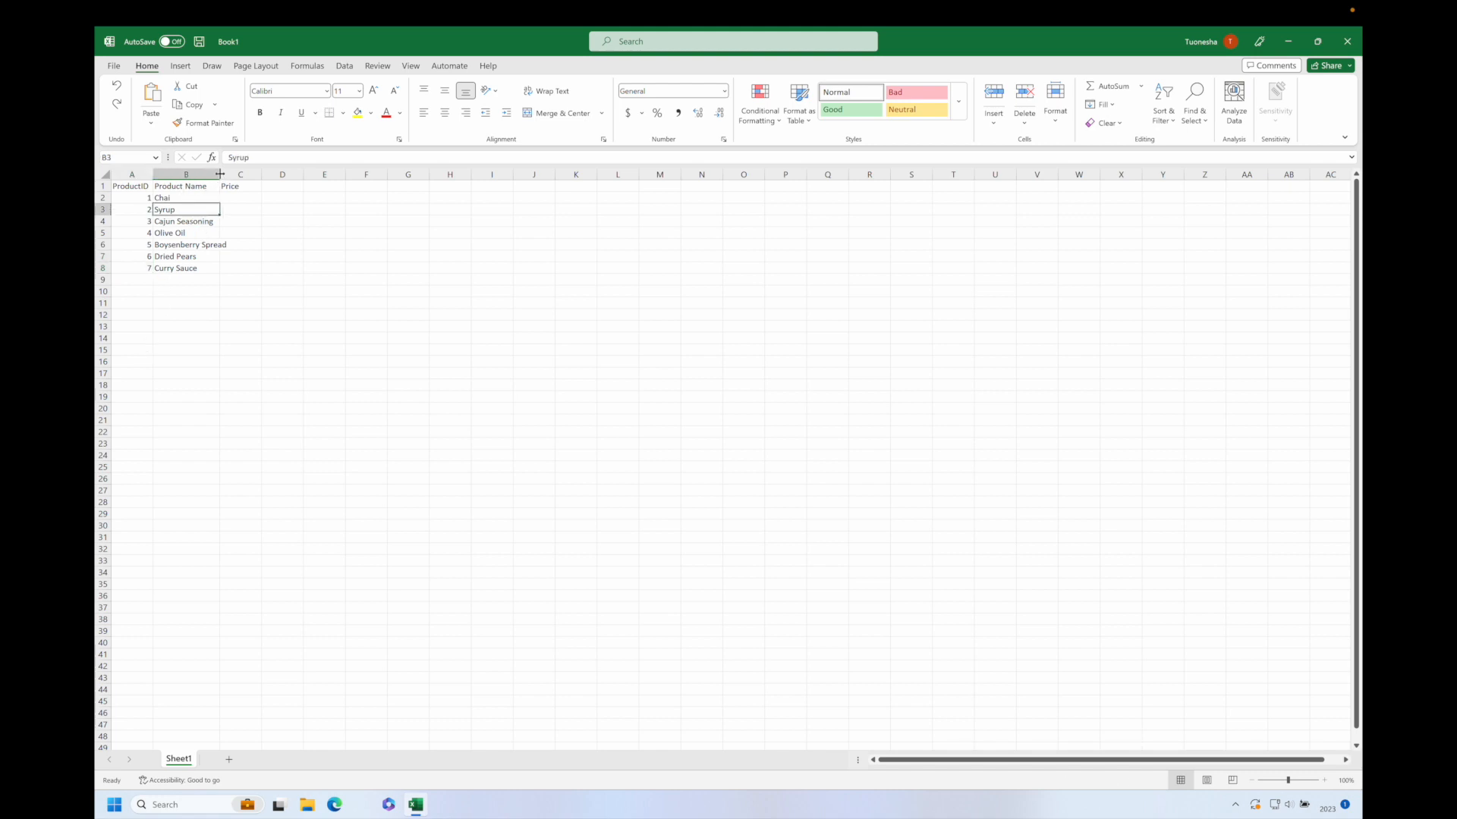
{"action": "left_click_drag", "start_coordinate": [220, 174], "coordinate": [207, 175]}
{"action": "double_click", "coordinate": [207, 174]}
Enter the prices 3, 4, 2, 3, 5 and 6 in cells C2 to C7
{"action": "left_click", "coordinate": [248, 198]}
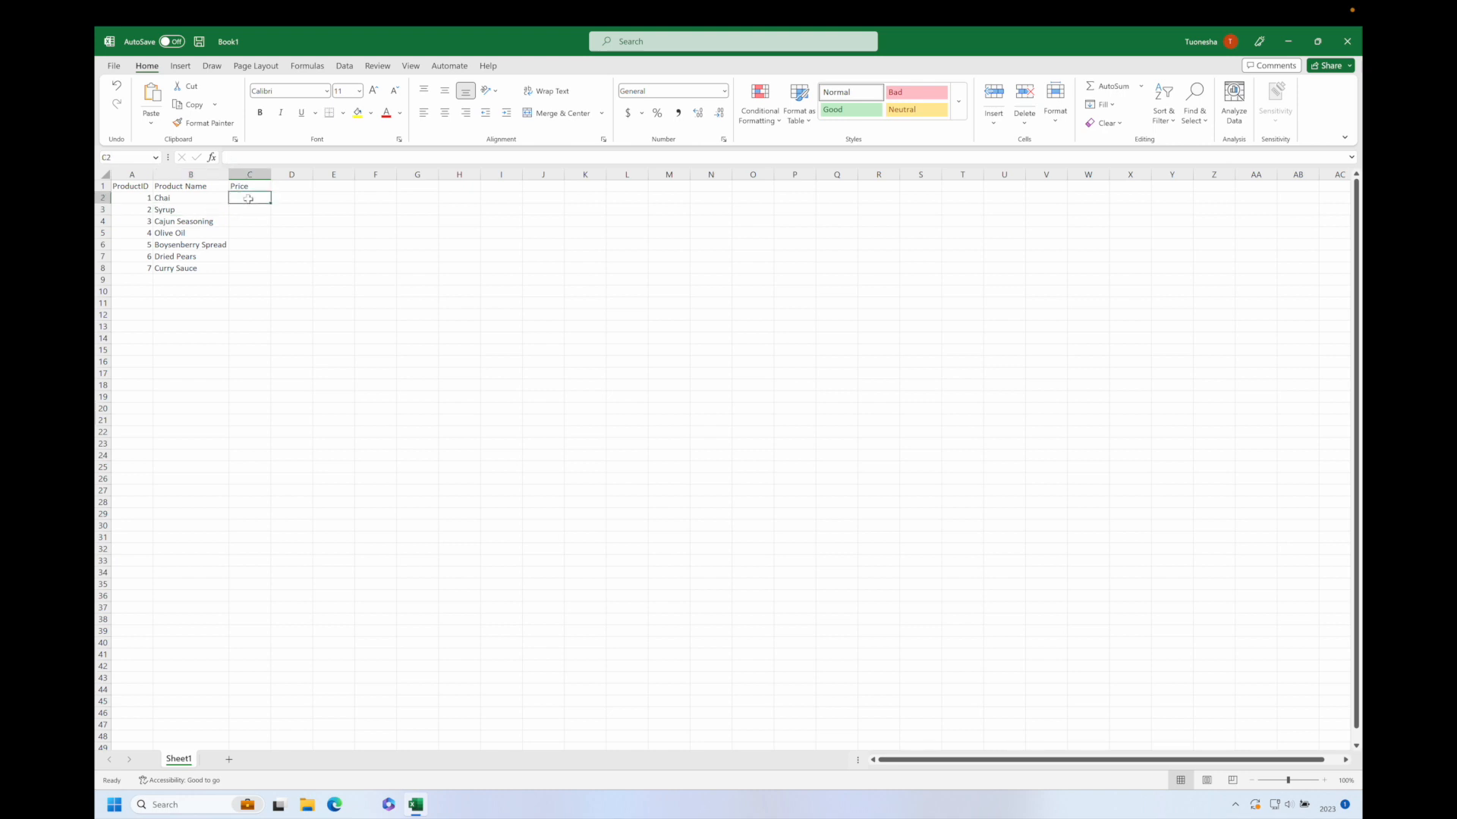
{"action": "type", "text": "3"}
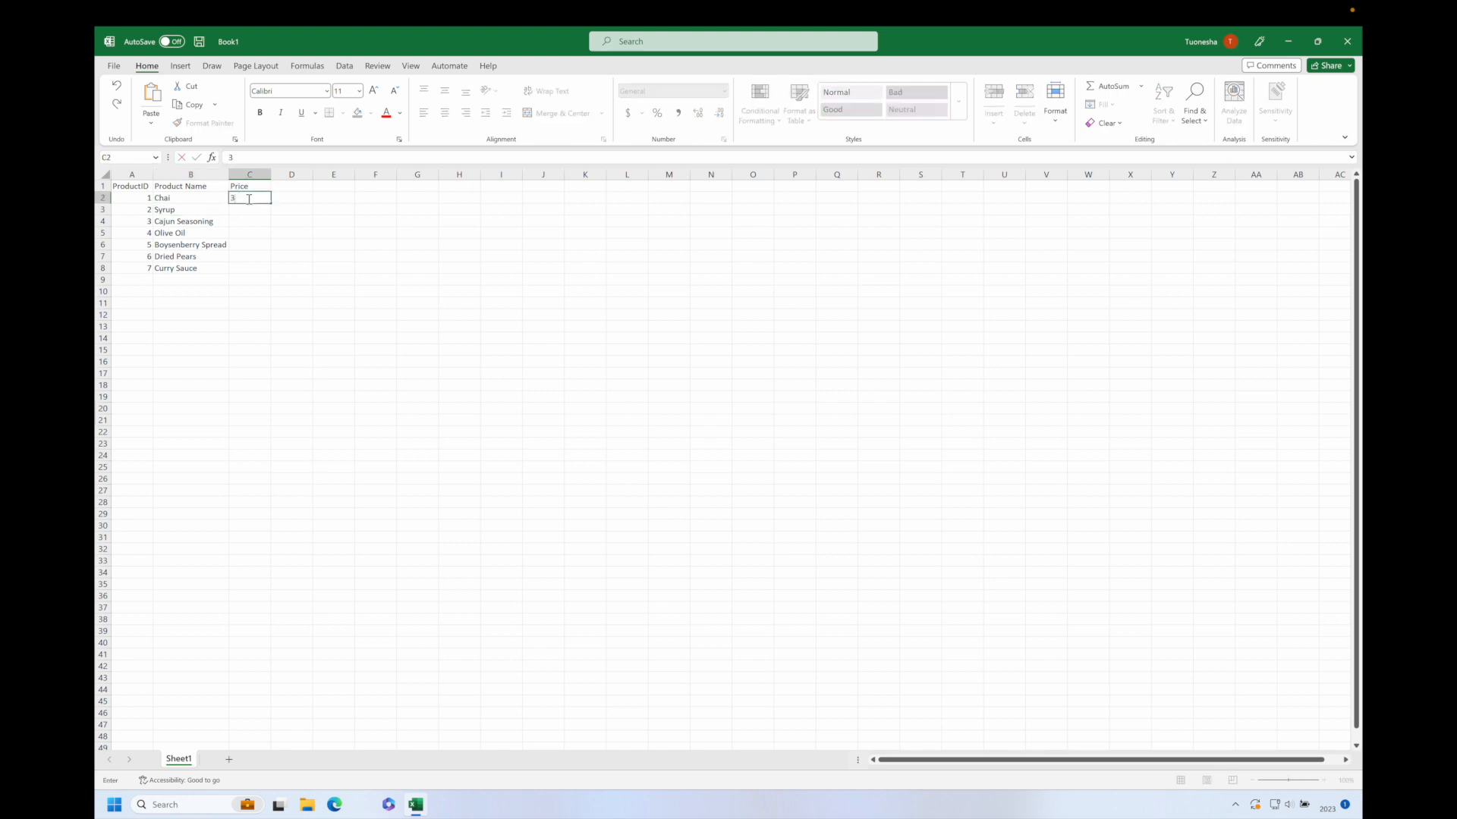
{"action": "key", "text": "Return"}
{"action": "type", "text": "4"}
{"action": "key", "text": "Return"}
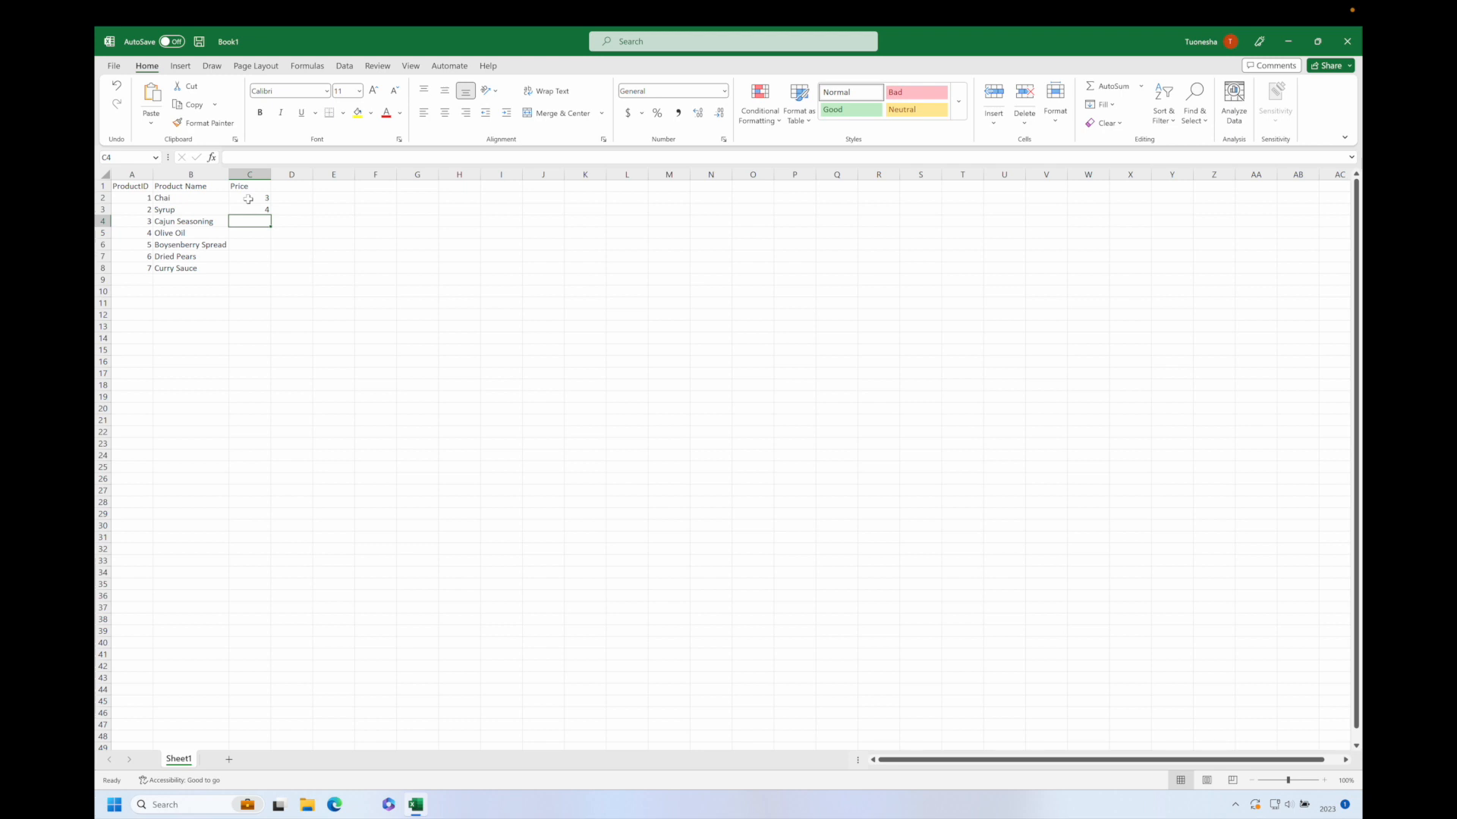
{"action": "type", "text": "2"}
{"action": "key", "text": "Return"}
{"action": "type", "text": "3"}
{"action": "key", "text": "Return"}
{"action": "type", "text": "5"}
{"action": "key", "text": "Return"}
{"action": "type", "text": "6"}
{"action": "key", "text": "Return"}
Set the prices in cells C2 to C4 to 18, 10 and 22
{"action": "key", "text": "Up"}
{"action": "key", "text": "Up"}
{"action": "key", "text": "Up"}
{"action": "key", "text": "Up"}
{"action": "key", "text": "Up"}
{"action": "key", "text": "Up"}
{"action": "type", "text": "18"}
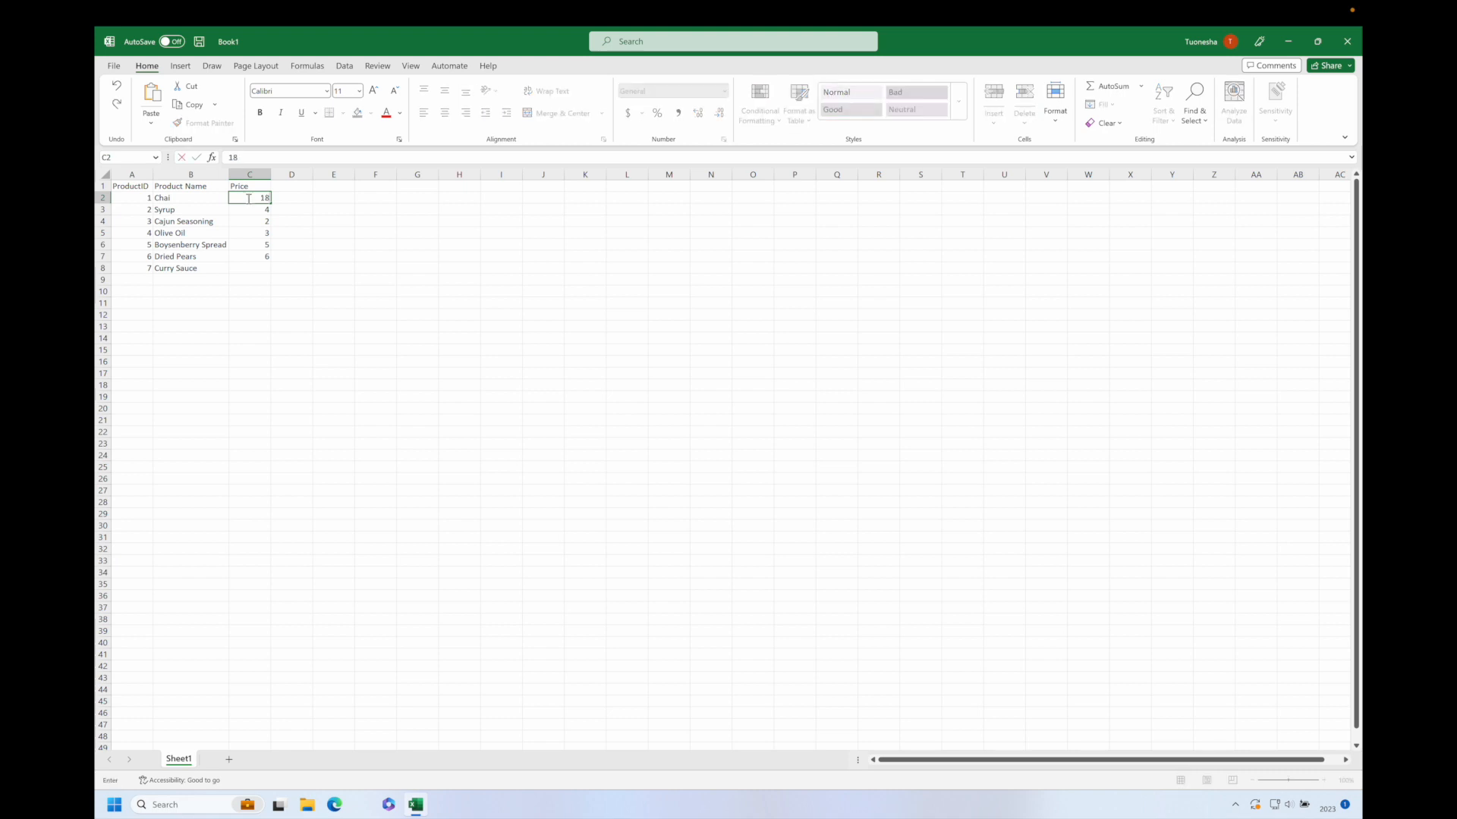
{"action": "key", "text": "Return"}
{"action": "type", "text": "10"}
{"action": "key", "text": "Return"}
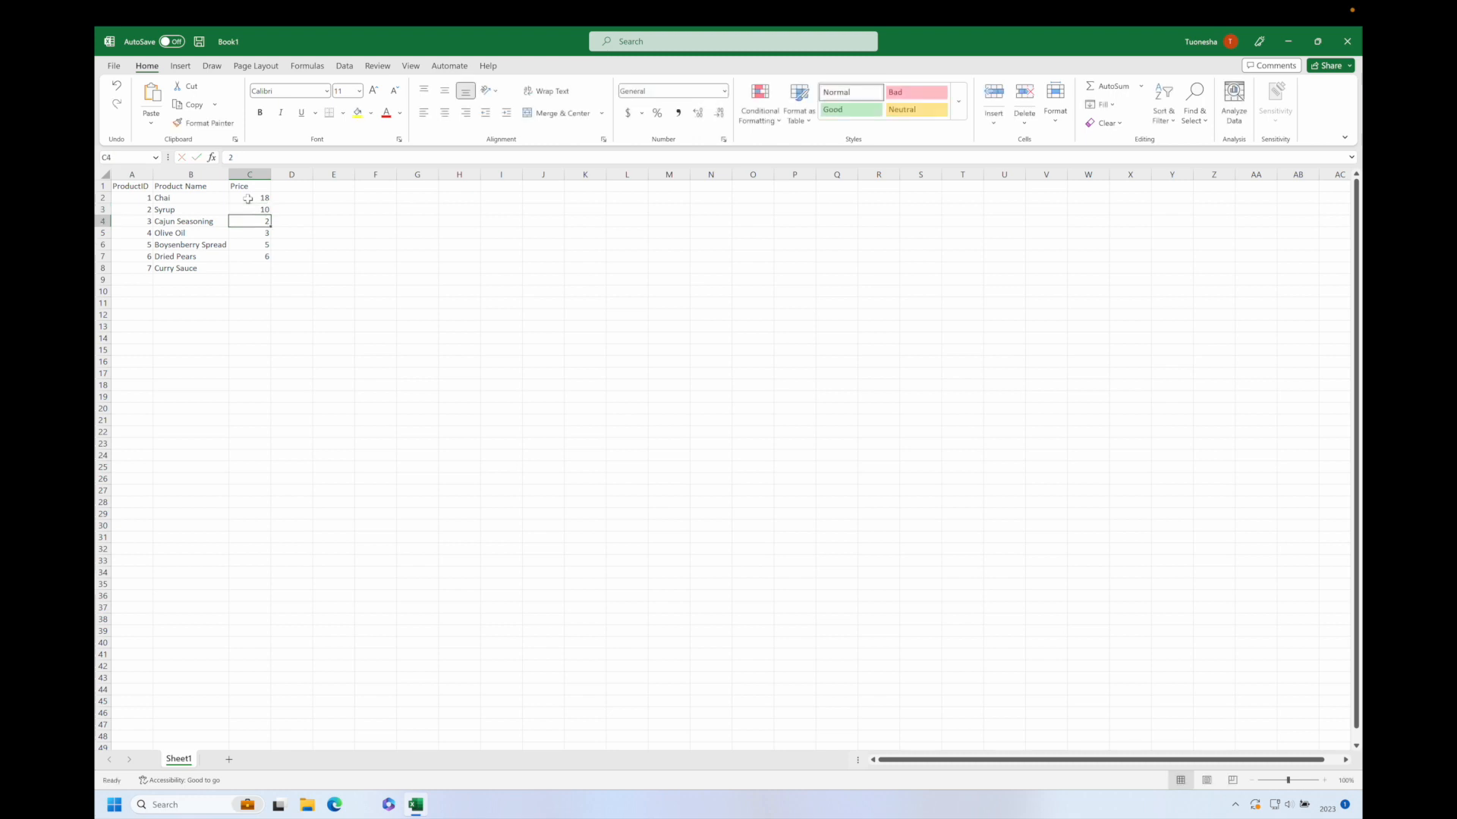
{"action": "type", "text": "22"}
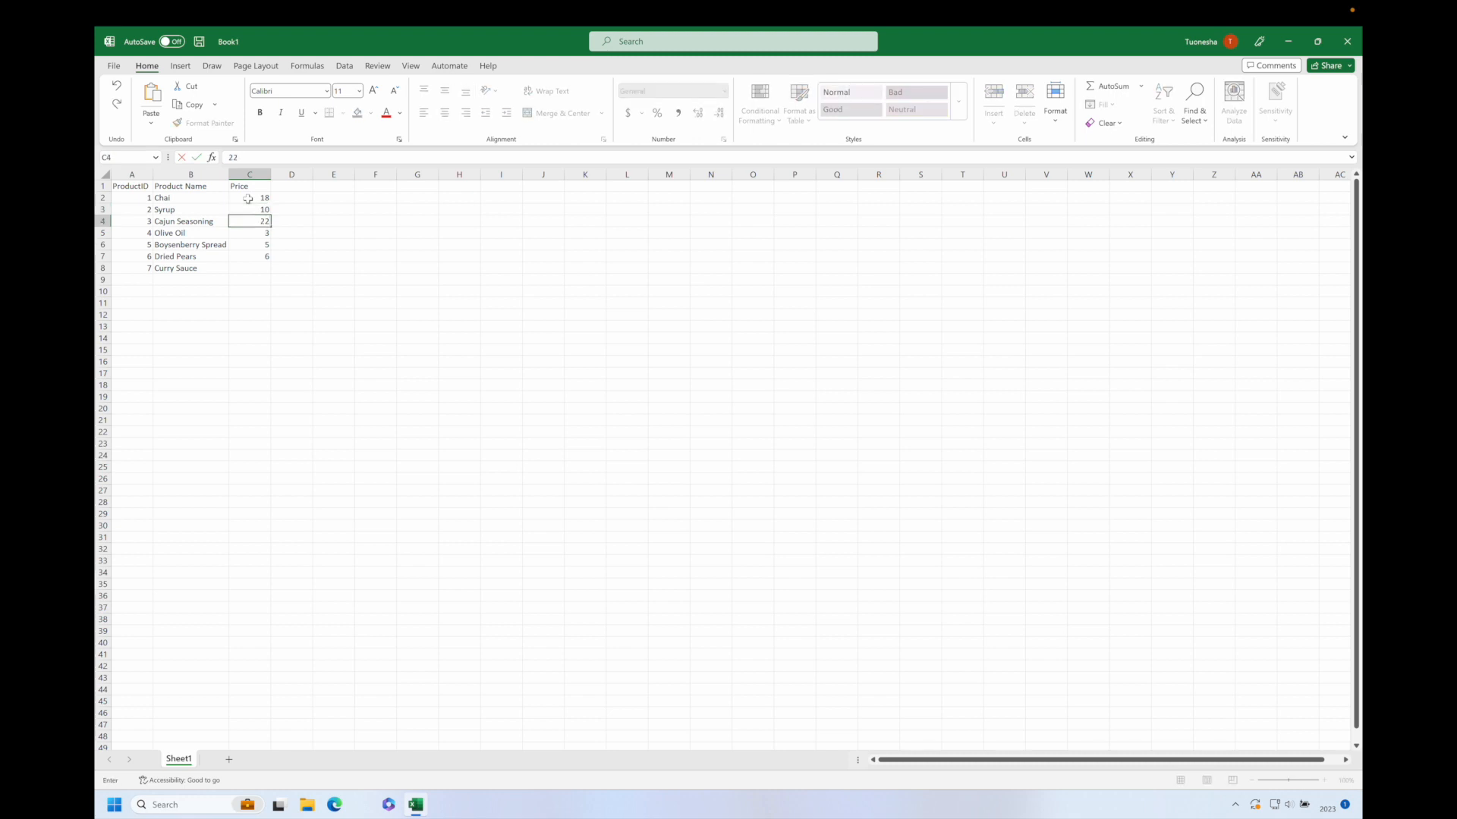
{"action": "key", "text": "Return"}
Enter the prices 21.35, 25, 30 and 17.44 in cells C5 to C8
{"action": "type", "text": "2"}
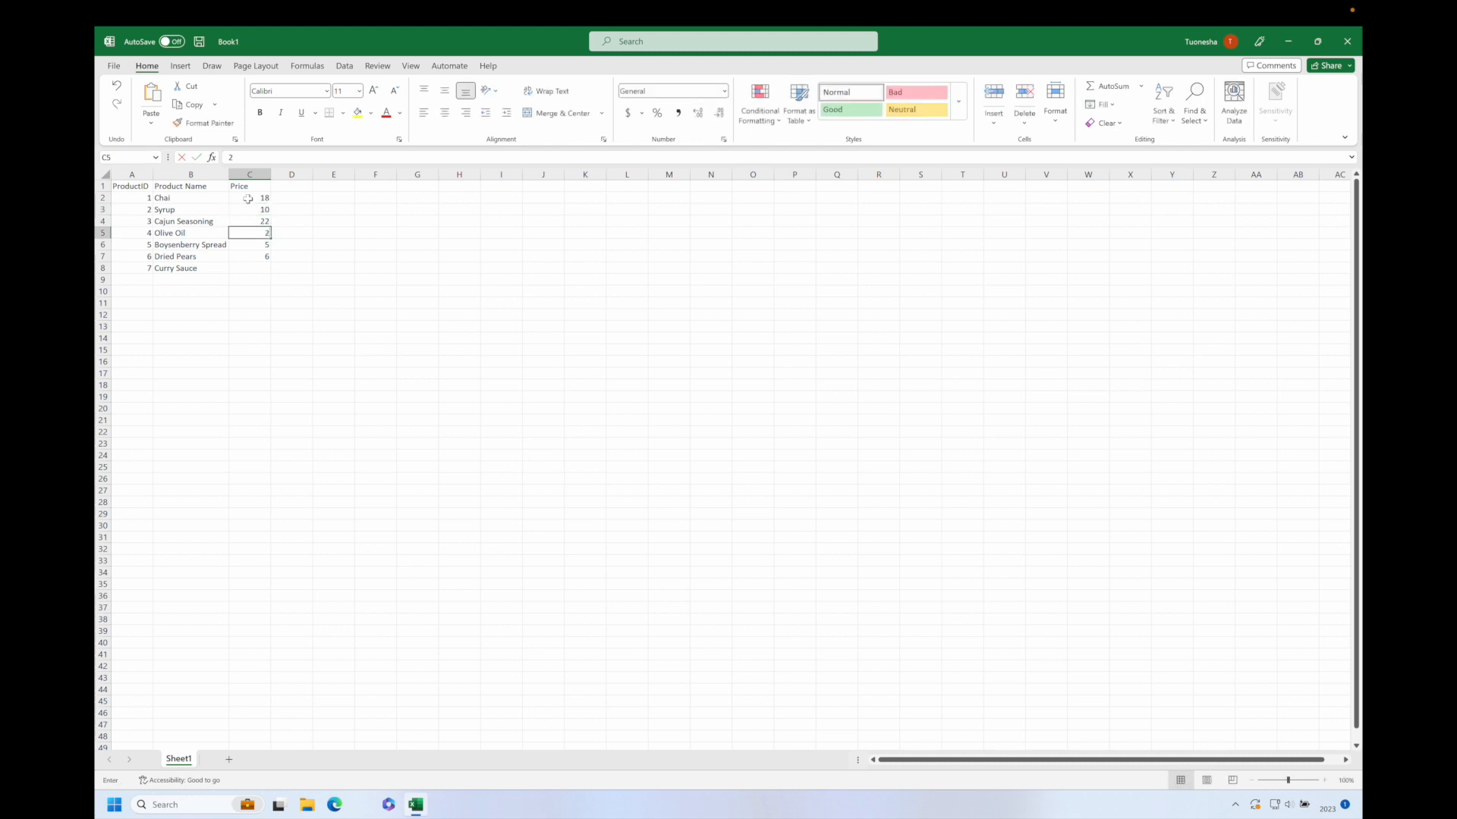
{"action": "type", "text": "1.35"}
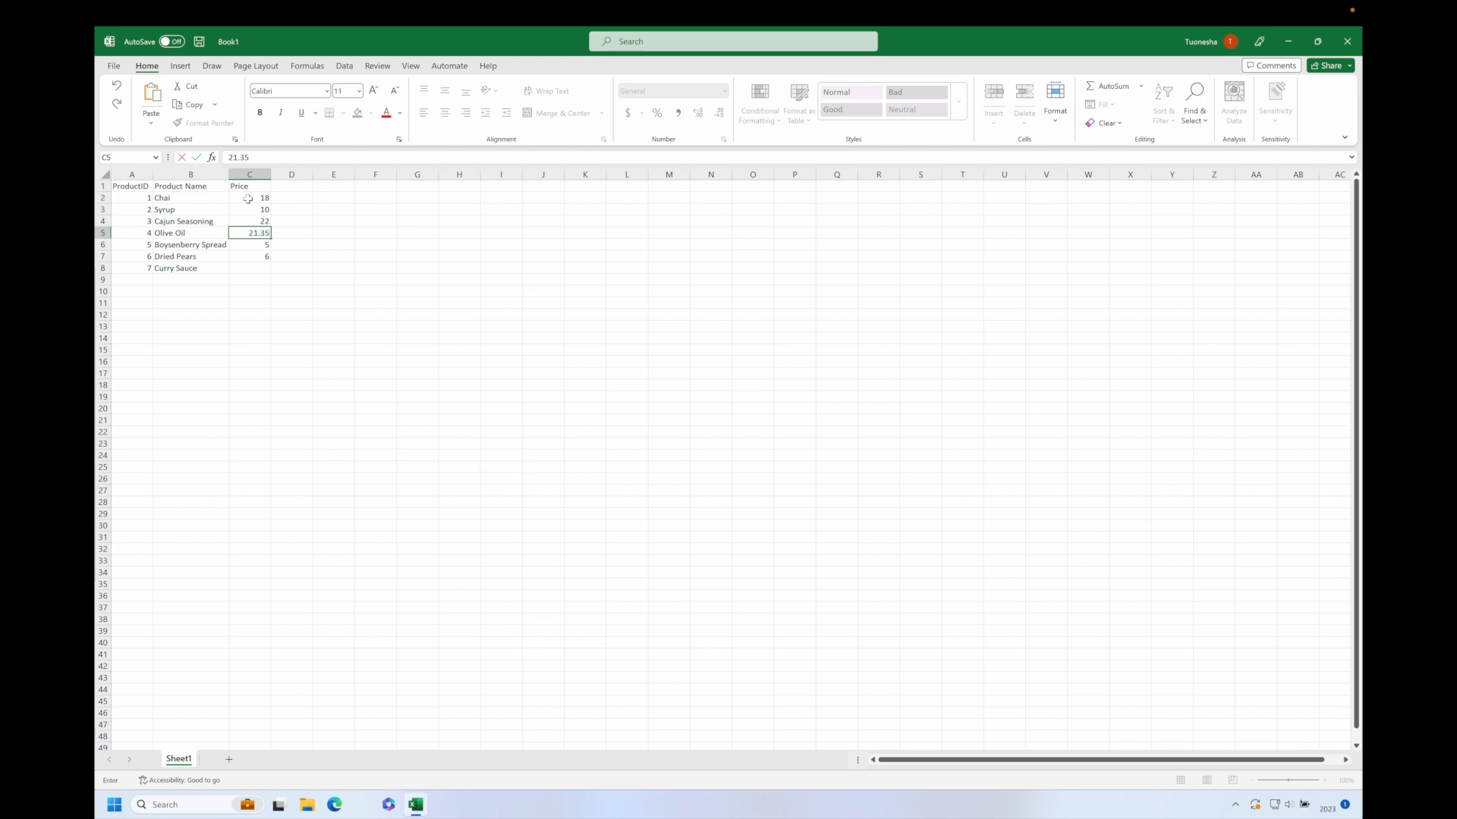
{"action": "key", "text": "Return"}
{"action": "type", "text": "25"}
{"action": "key", "text": "Return"}
{"action": "type", "text": "30"}
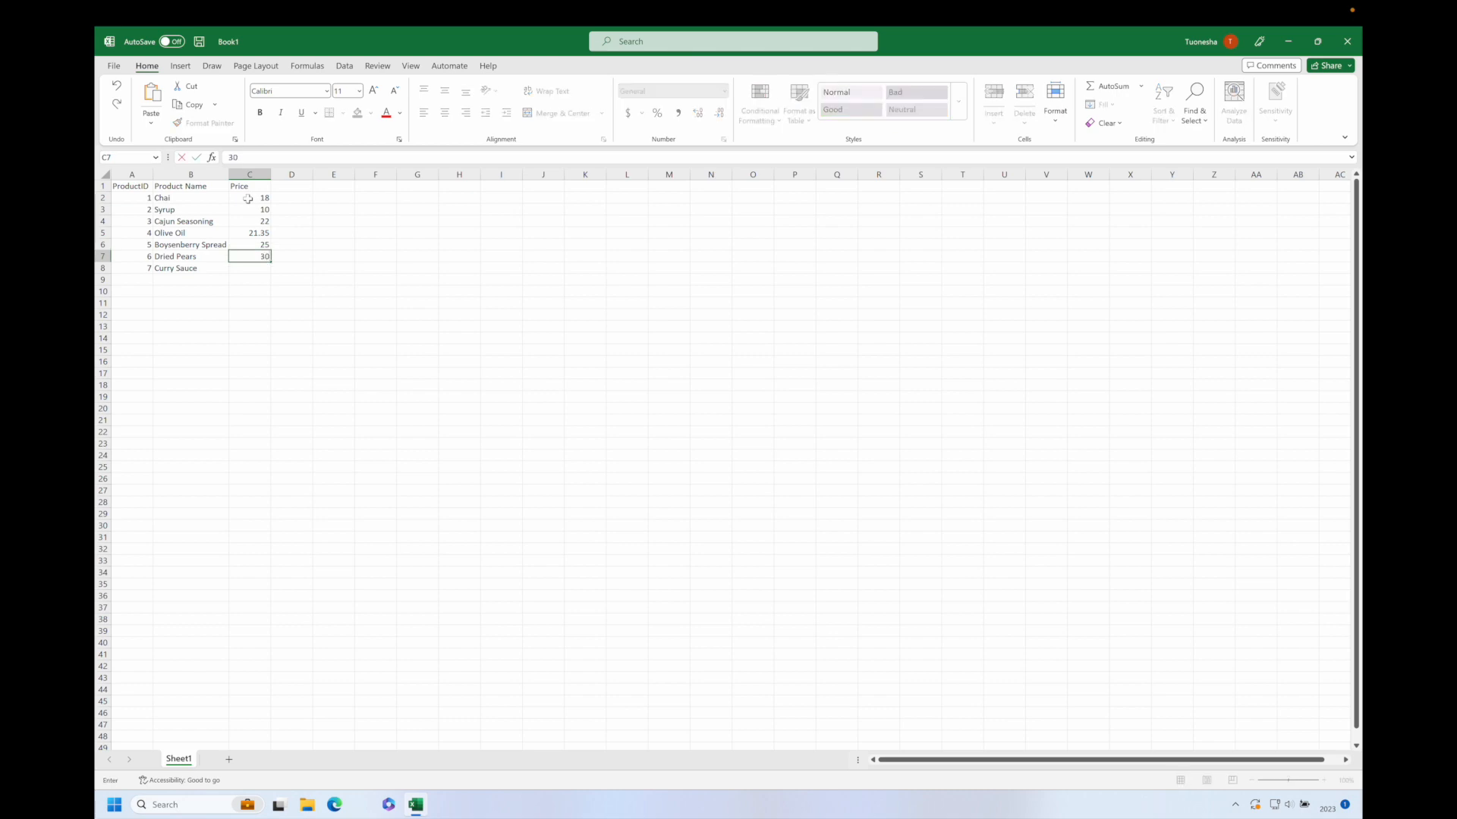
{"action": "key", "text": "Return"}
{"action": "type", "text": "17.44"}
{"action": "key", "text": "Return"}
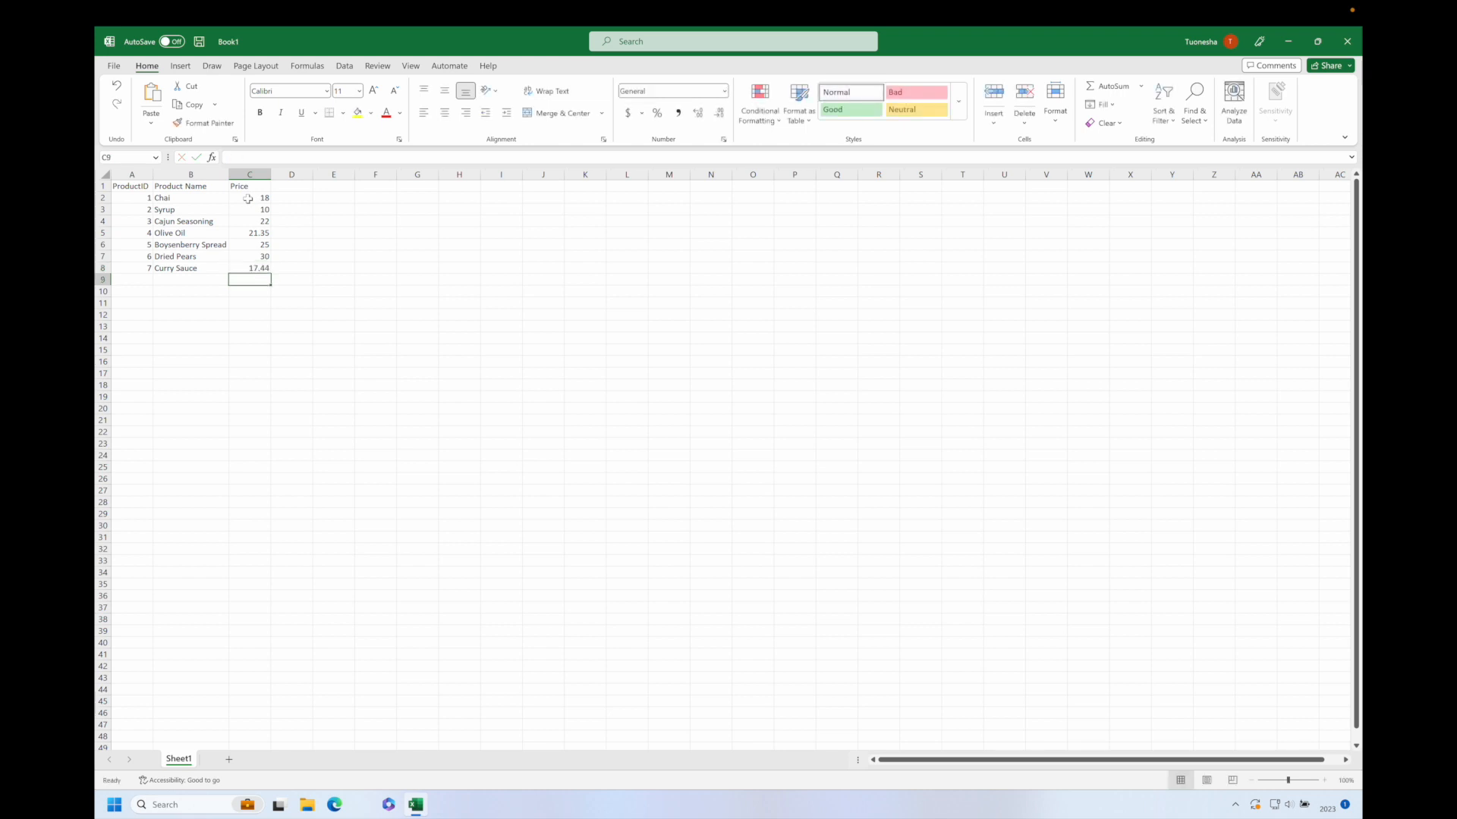
Apply the Comma style to the prices in C2 to C8 and reduce them to zero decimal places
{"action": "left_click", "coordinate": [264, 197]}
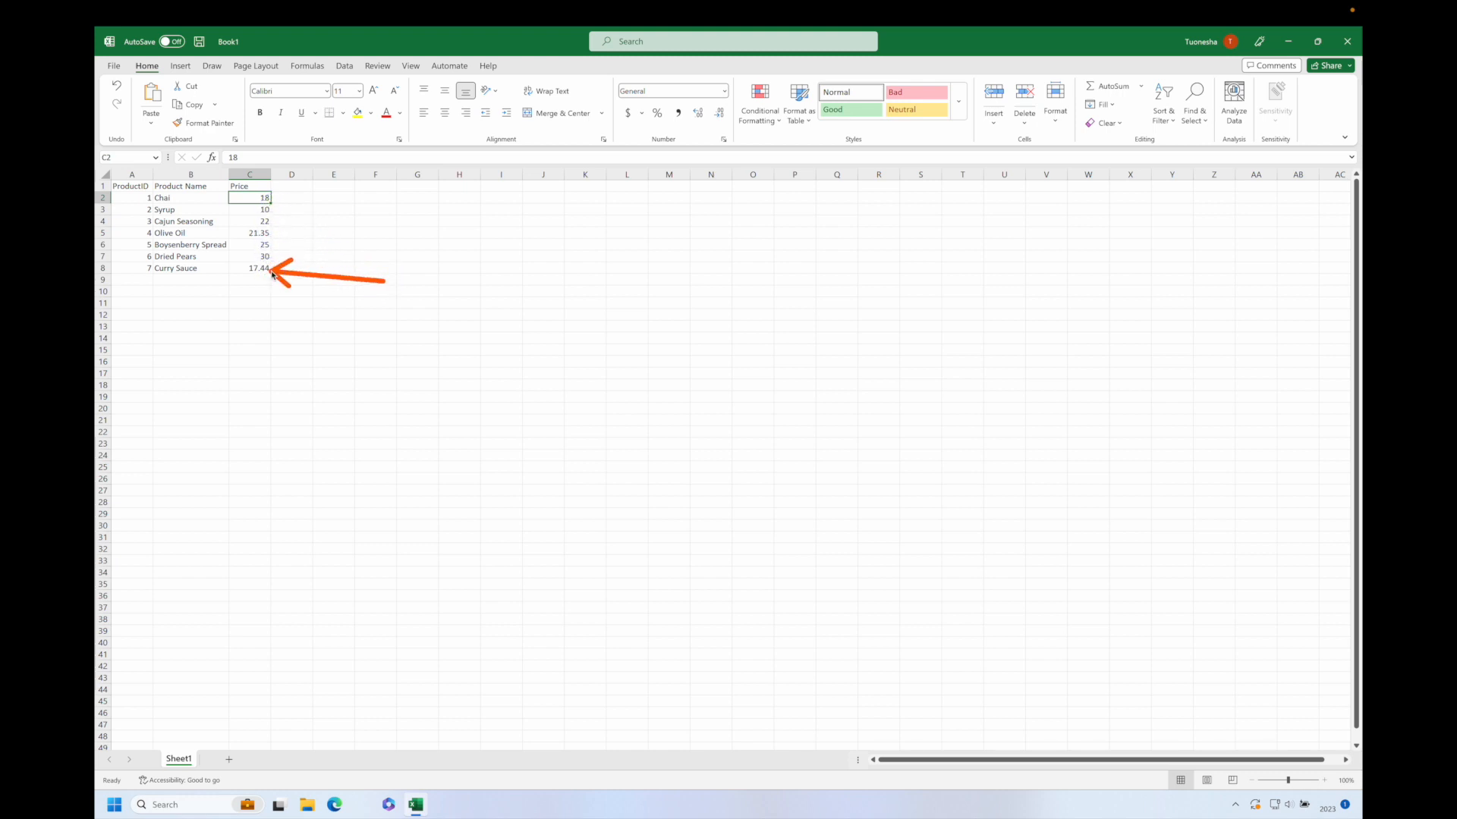
{"action": "left_click_drag", "start_coordinate": [249, 198], "coordinate": [249, 269]}
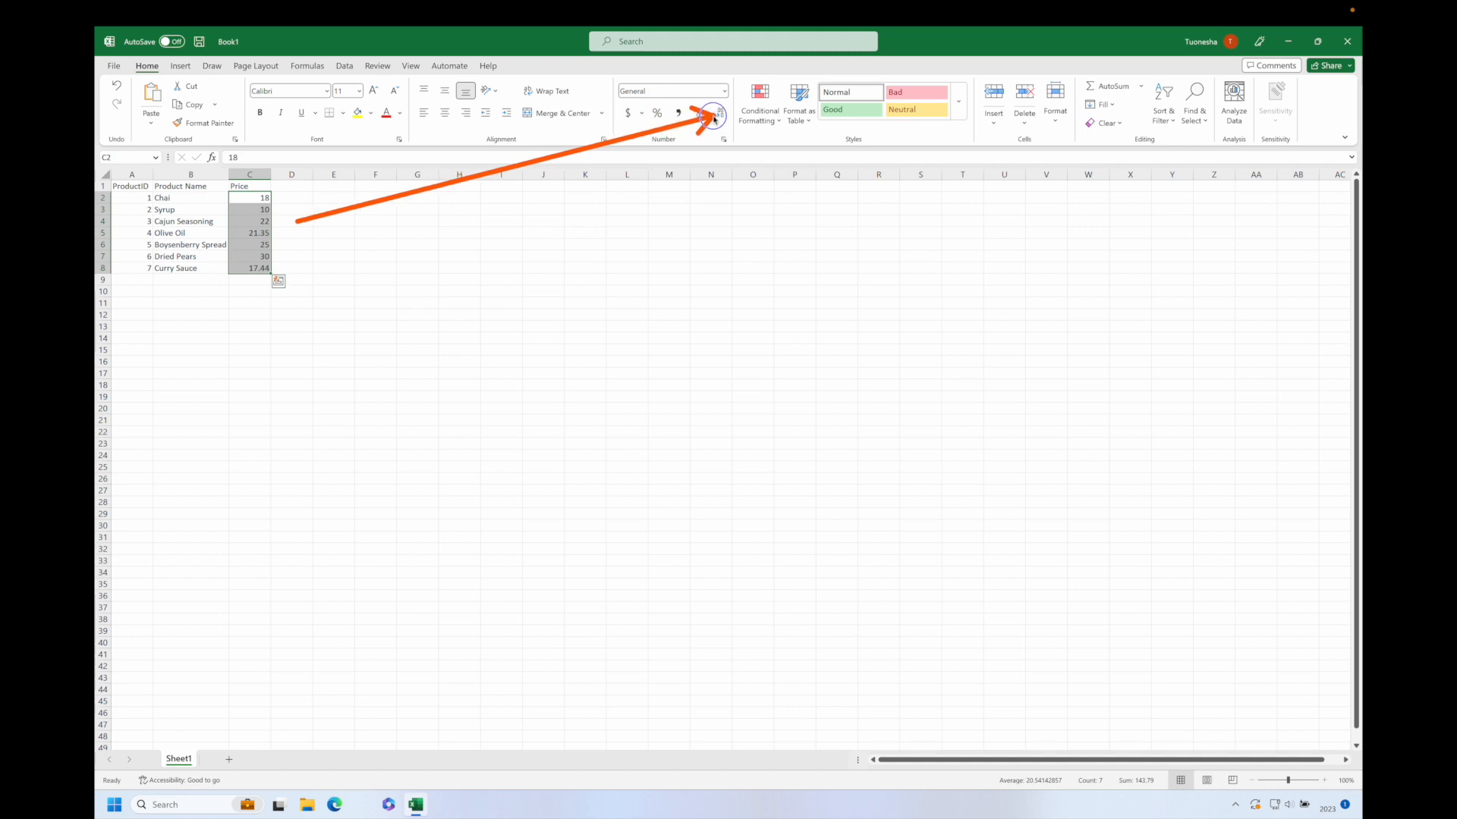
{"action": "mouse_move", "coordinate": [680, 115]}
{"action": "left_mouse_down"}
{"action": "mouse_move", "coordinate": [720, 115]}
{"action": "mouse_move", "coordinate": [682, 120]}
{"action": "left_mouse_up"}
{"action": "key", "text": "ctrl+q"}
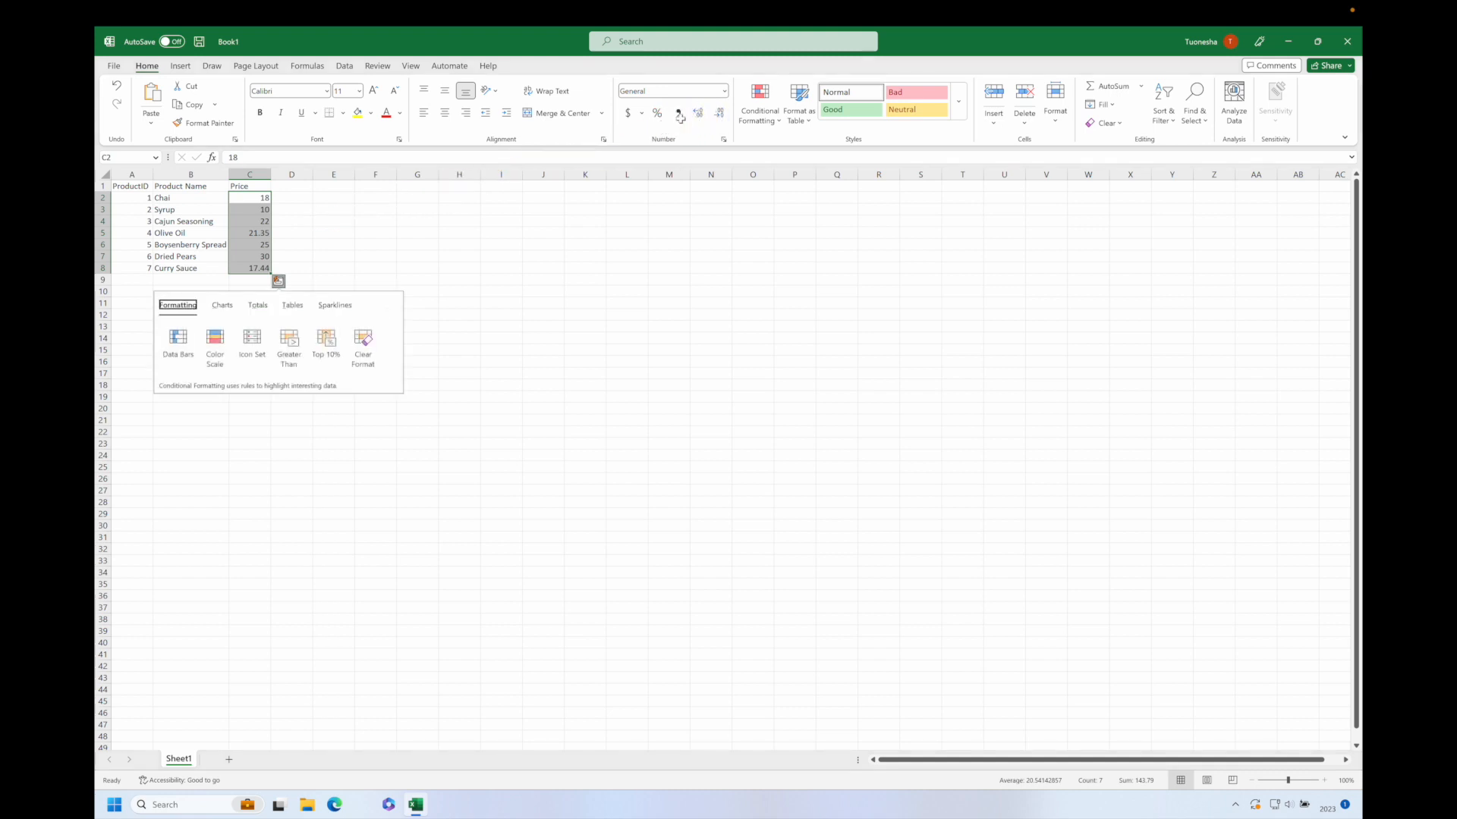
{"action": "left_click", "coordinate": [680, 115]}
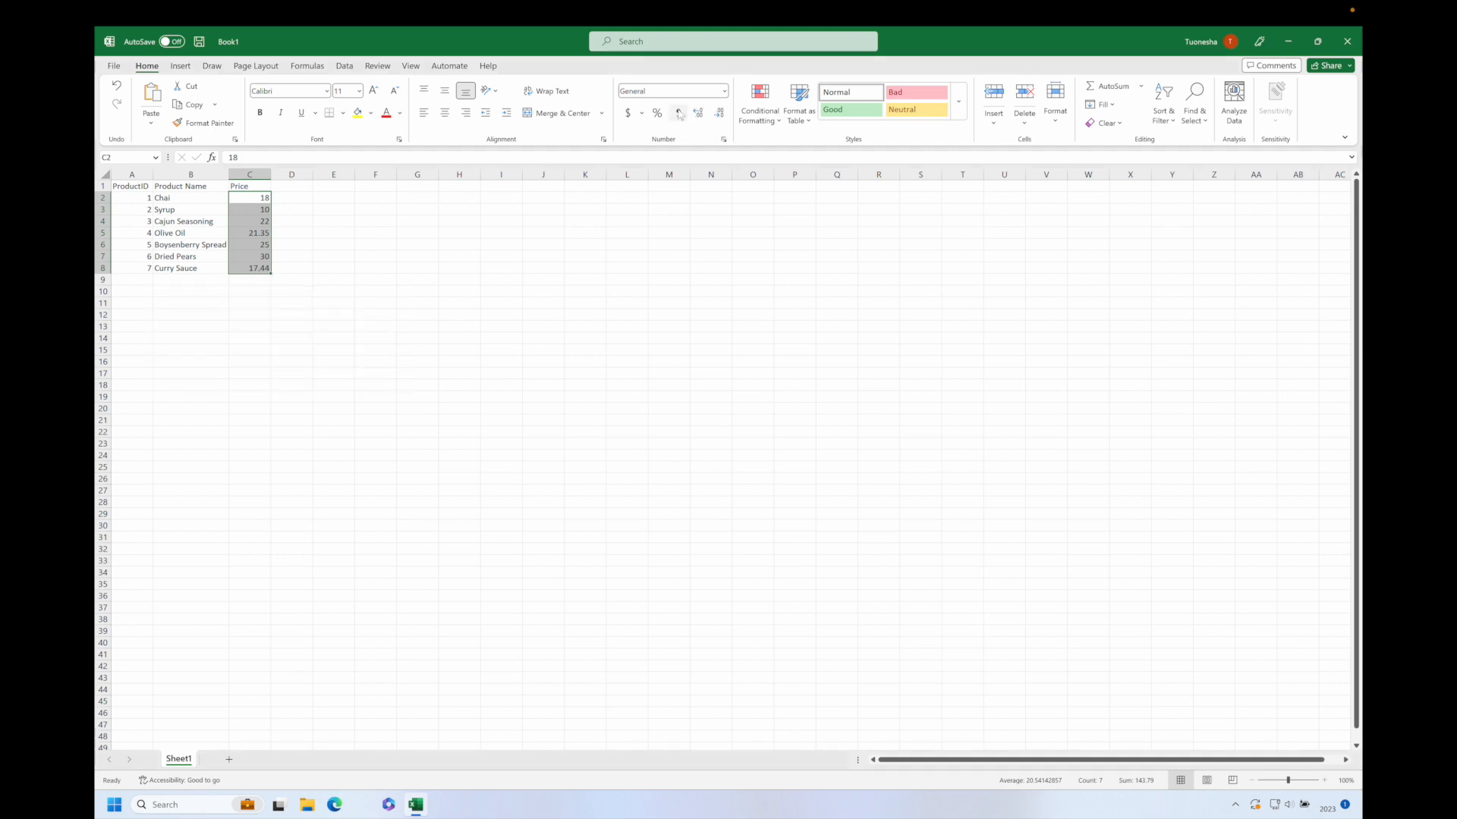
{"action": "left_click", "coordinate": [680, 115]}
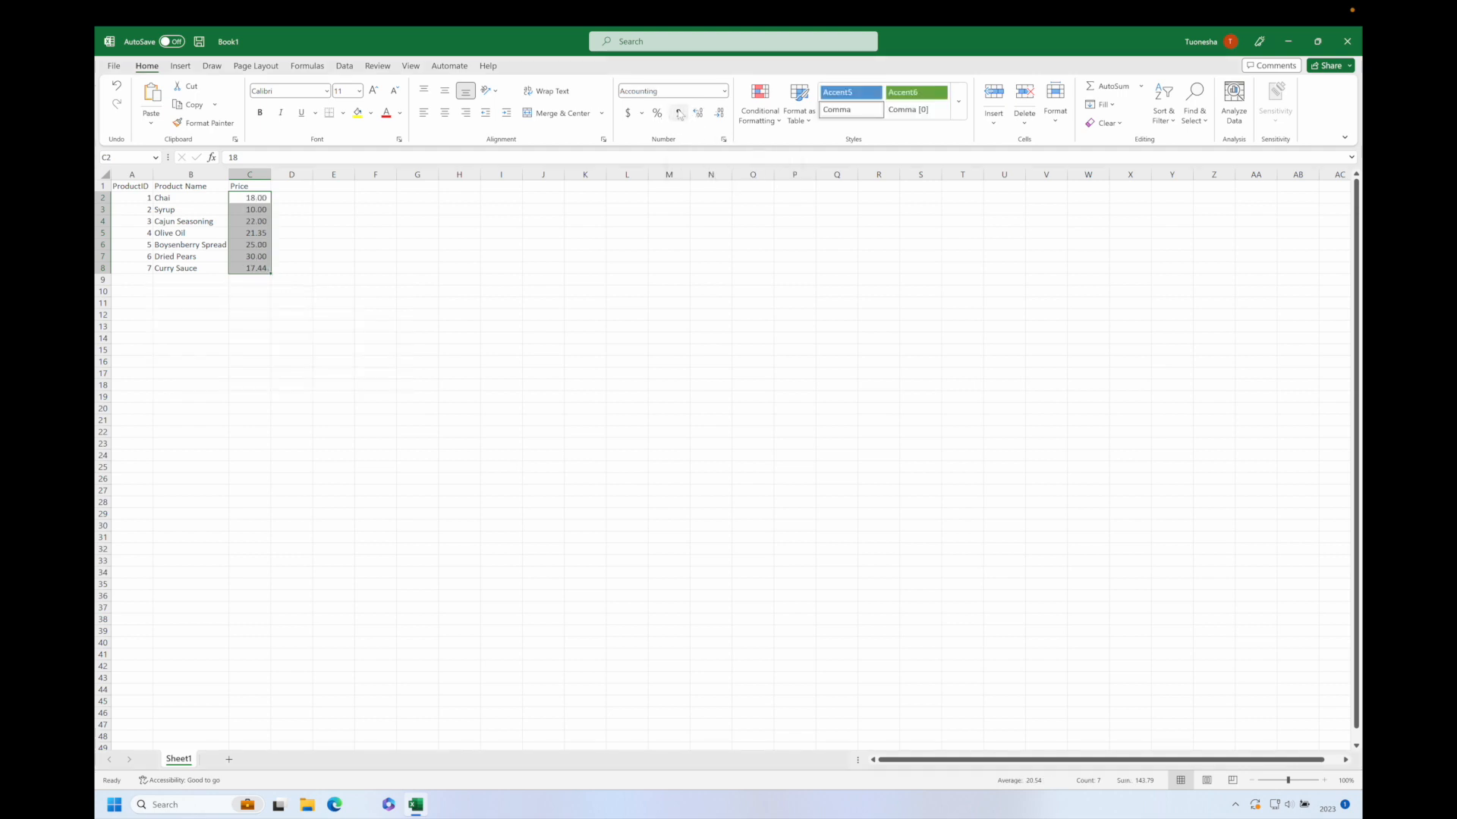
{"action": "left_click", "coordinate": [720, 114]}
{"action": "left_click", "coordinate": [720, 113]}
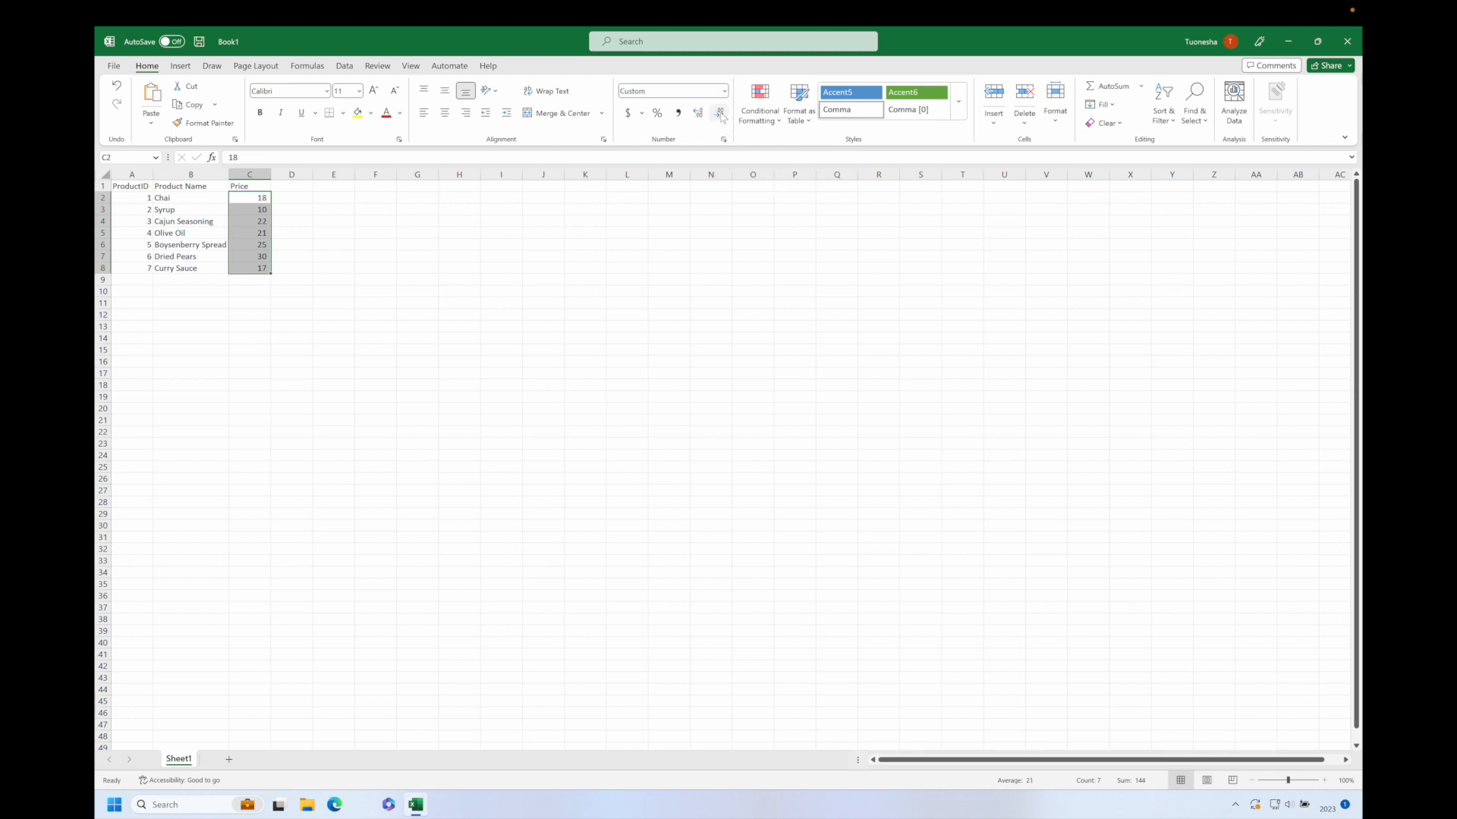
Increase the number format of the prices in C2 to C8 to two decimal places
{"action": "left_click", "coordinate": [698, 113]}
{"action": "left_click", "coordinate": [698, 114]}
{"action": "left_click", "coordinate": [195, 223]}
Move the whole table in A1 to C8 so it starts at H3, and move it back to A1
{"action": "left_click_drag", "start_coordinate": [135, 186], "coordinate": [229, 187]}
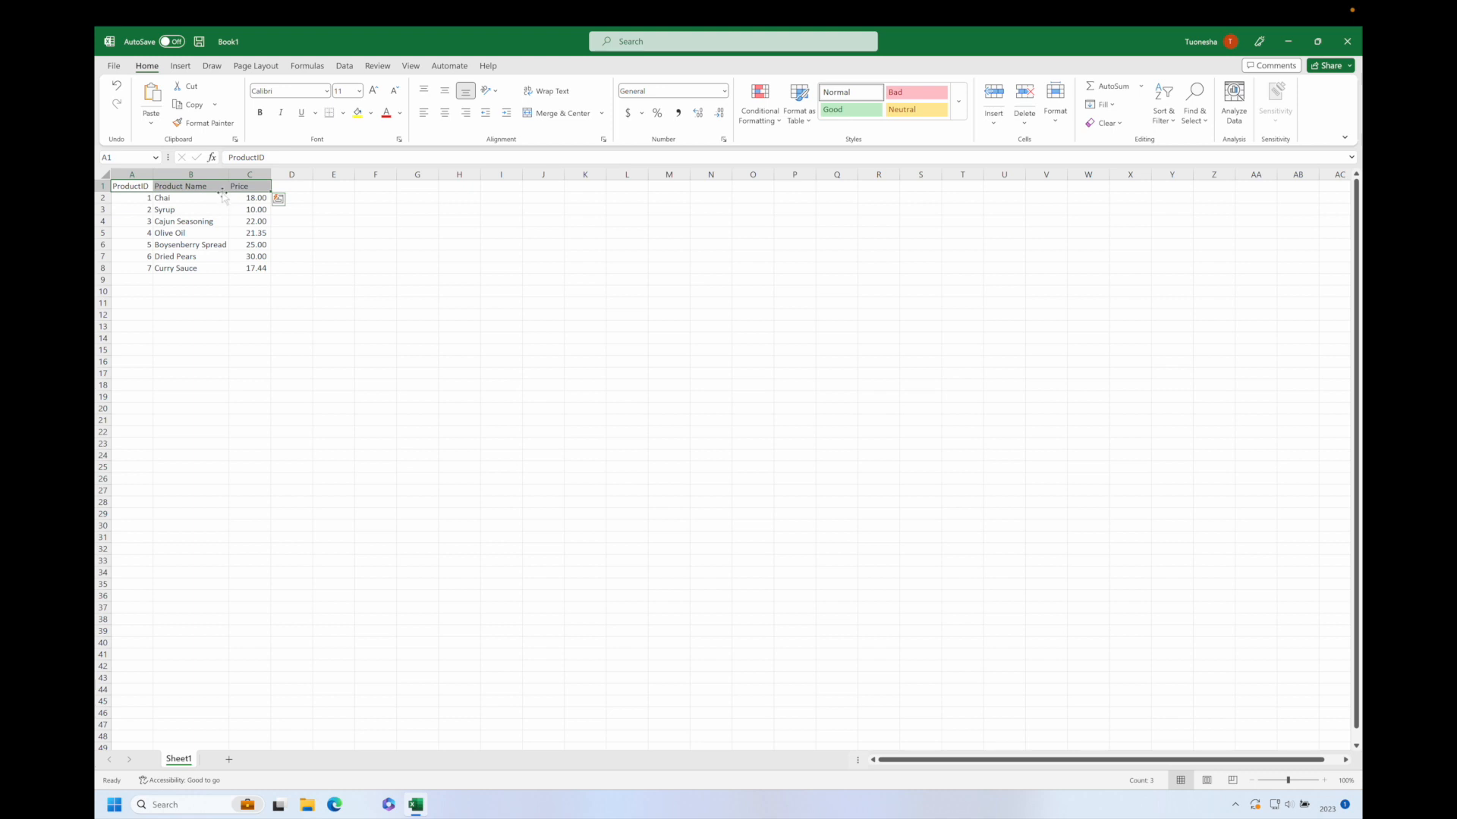
{"action": "mouse_move", "coordinate": [222, 192]}
{"action": "left_mouse_down"}
{"action": "mouse_move", "coordinate": [422, 188]}
{"action": "mouse_move", "coordinate": [205, 185]}
{"action": "left_mouse_up"}
{"action": "left_click", "coordinate": [258, 268]}
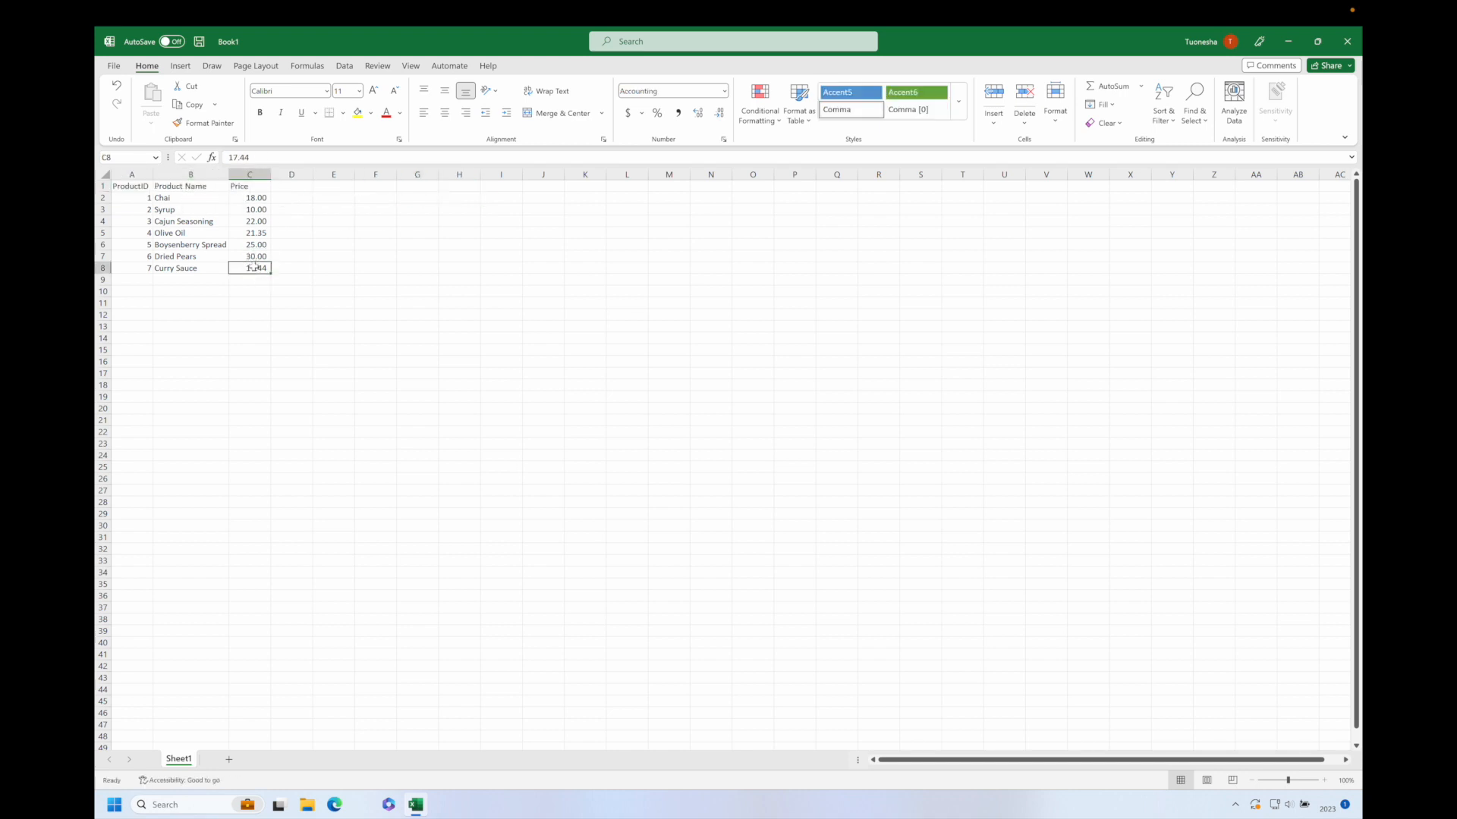
{"action": "left_click_drag", "start_coordinate": [257, 267], "coordinate": [133, 187]}
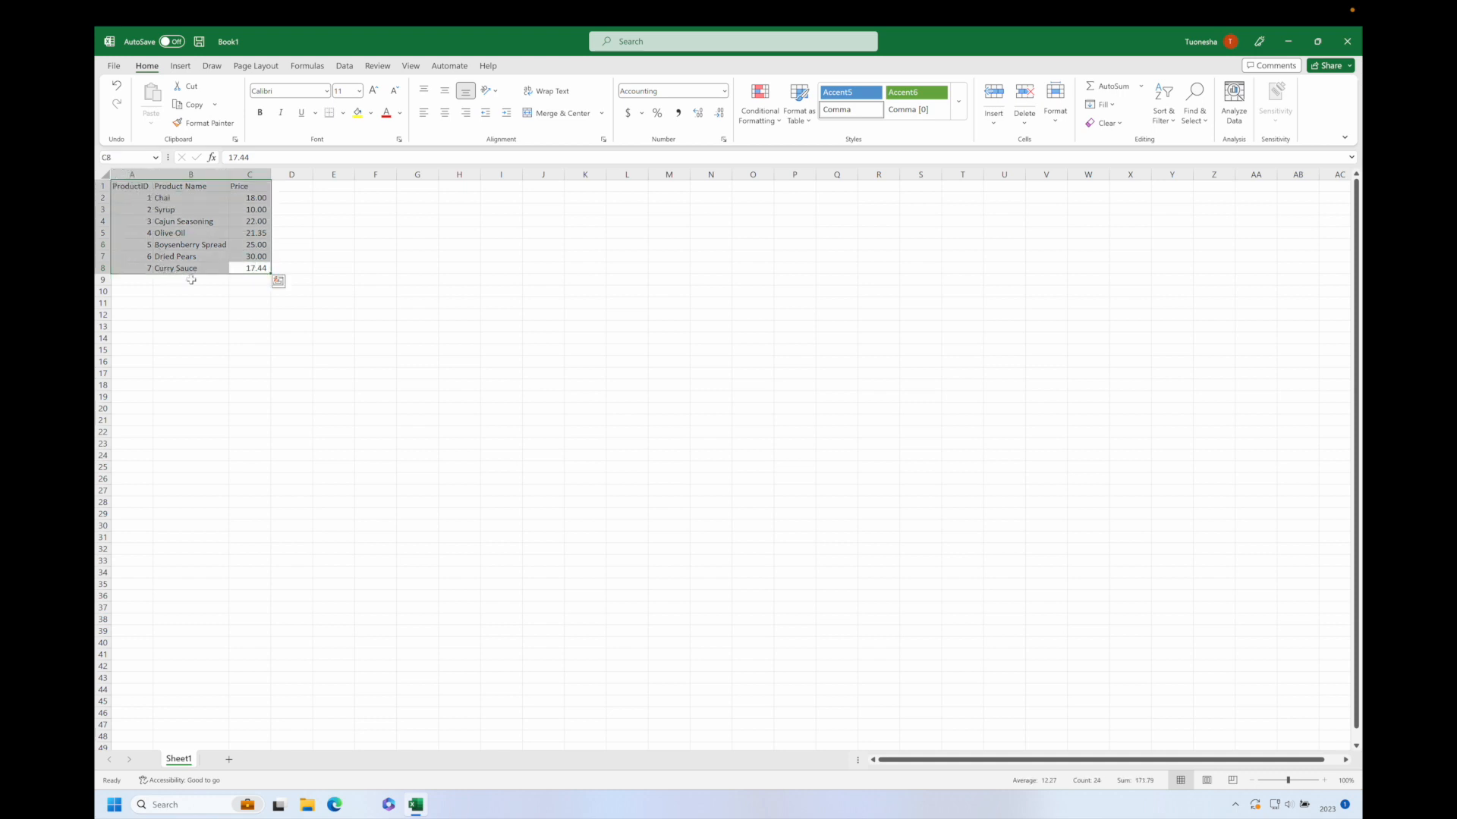
{"action": "left_click_drag", "start_coordinate": [195, 278], "coordinate": [492, 285]}
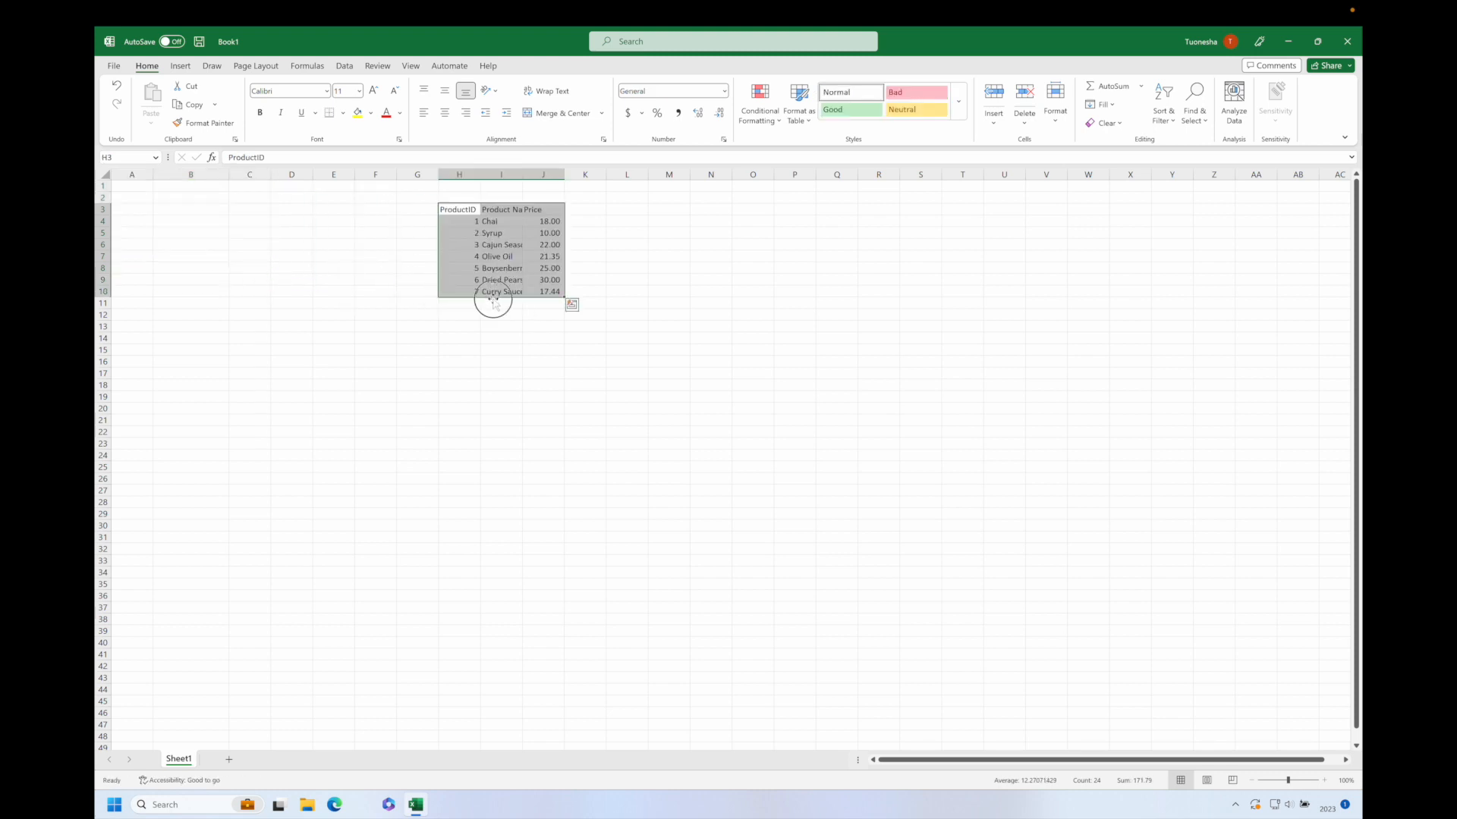
{"action": "left_click_drag", "start_coordinate": [491, 299], "coordinate": [173, 219]}
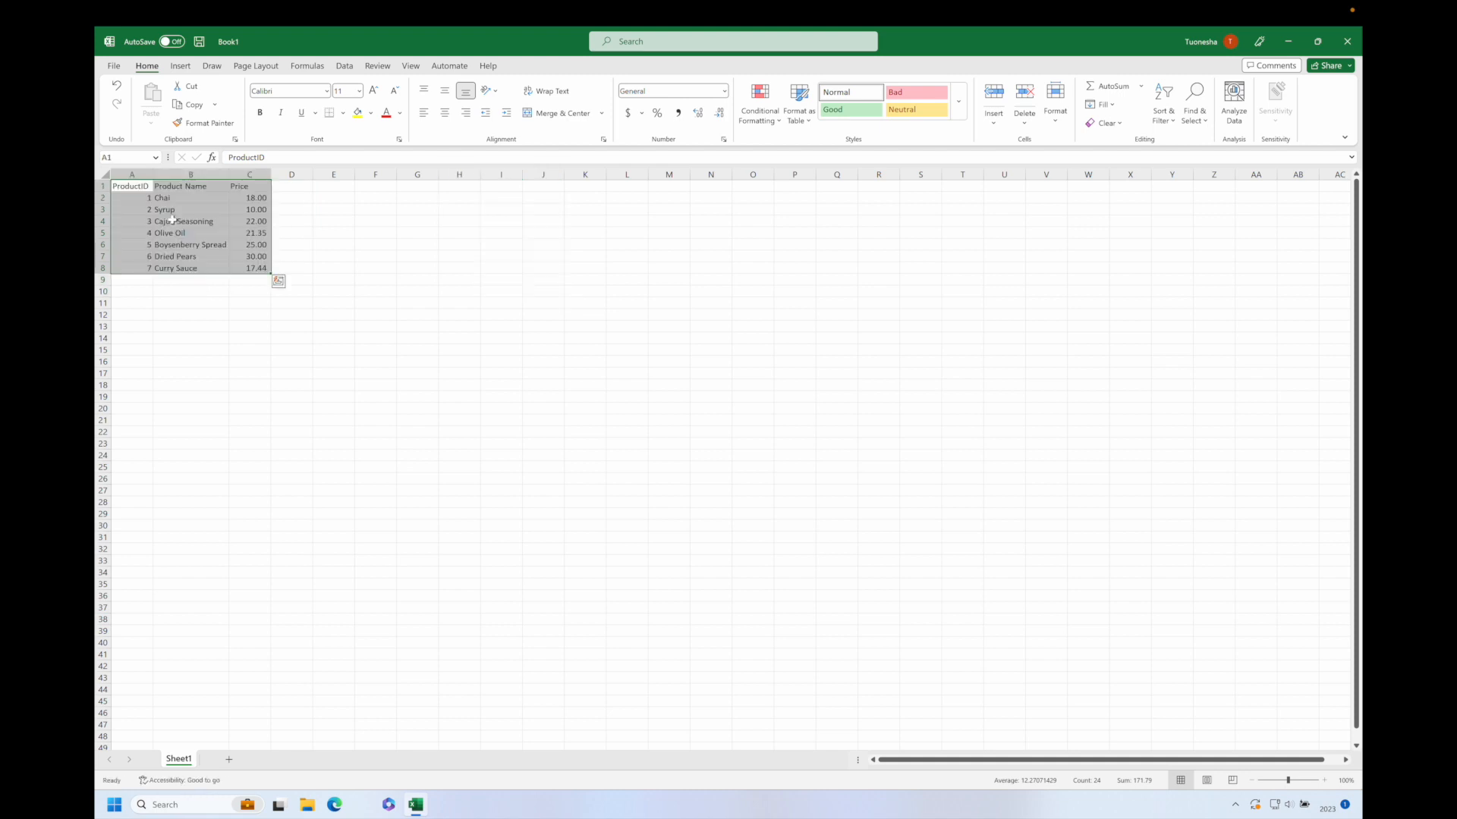
Move the Price column in C1 to C8 over to column F and back to column C
{"action": "left_click_drag", "start_coordinate": [247, 187], "coordinate": [254, 269]}
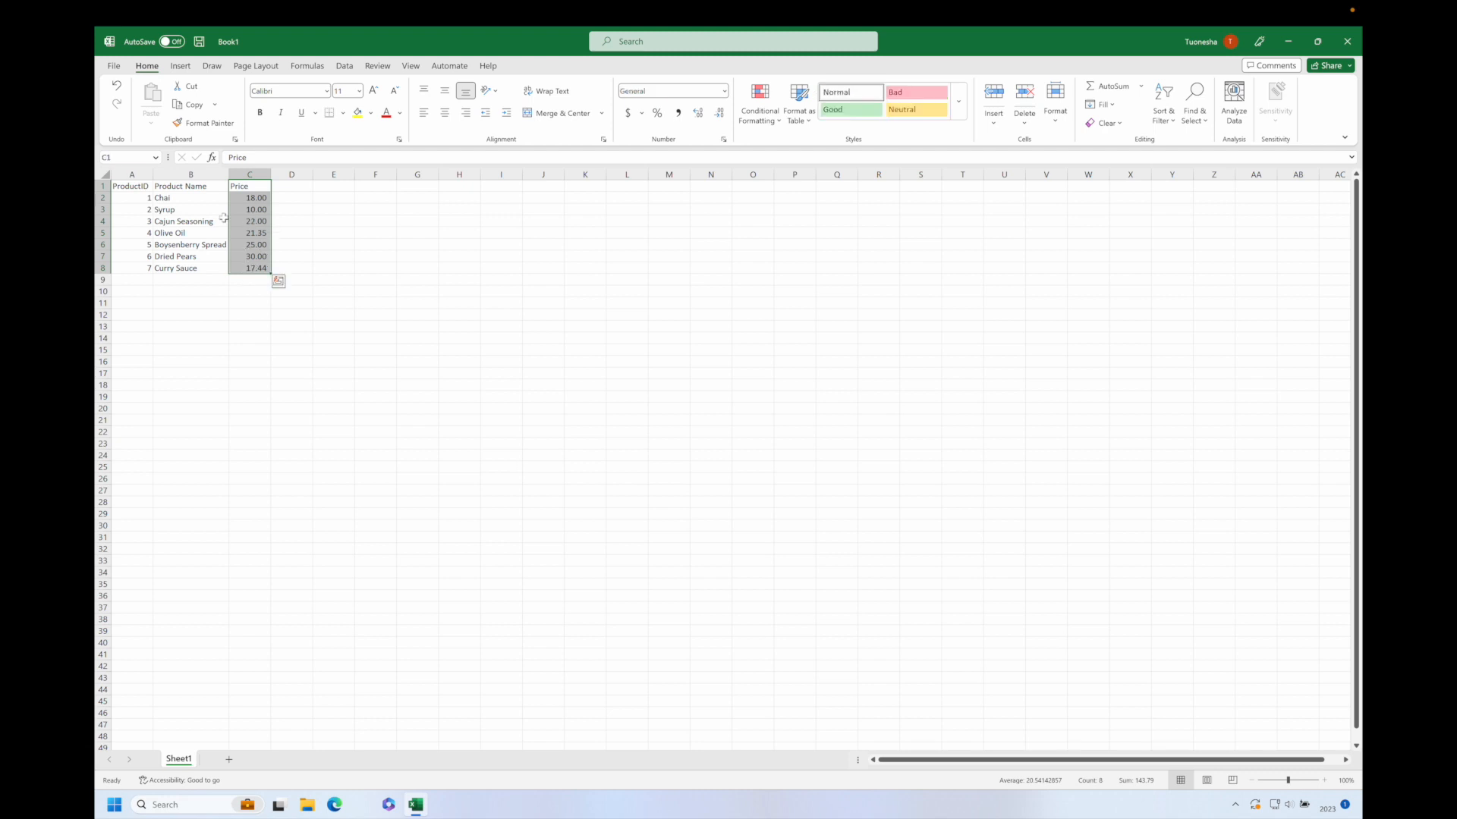
{"action": "left_click_drag", "start_coordinate": [270, 218], "coordinate": [357, 222]}
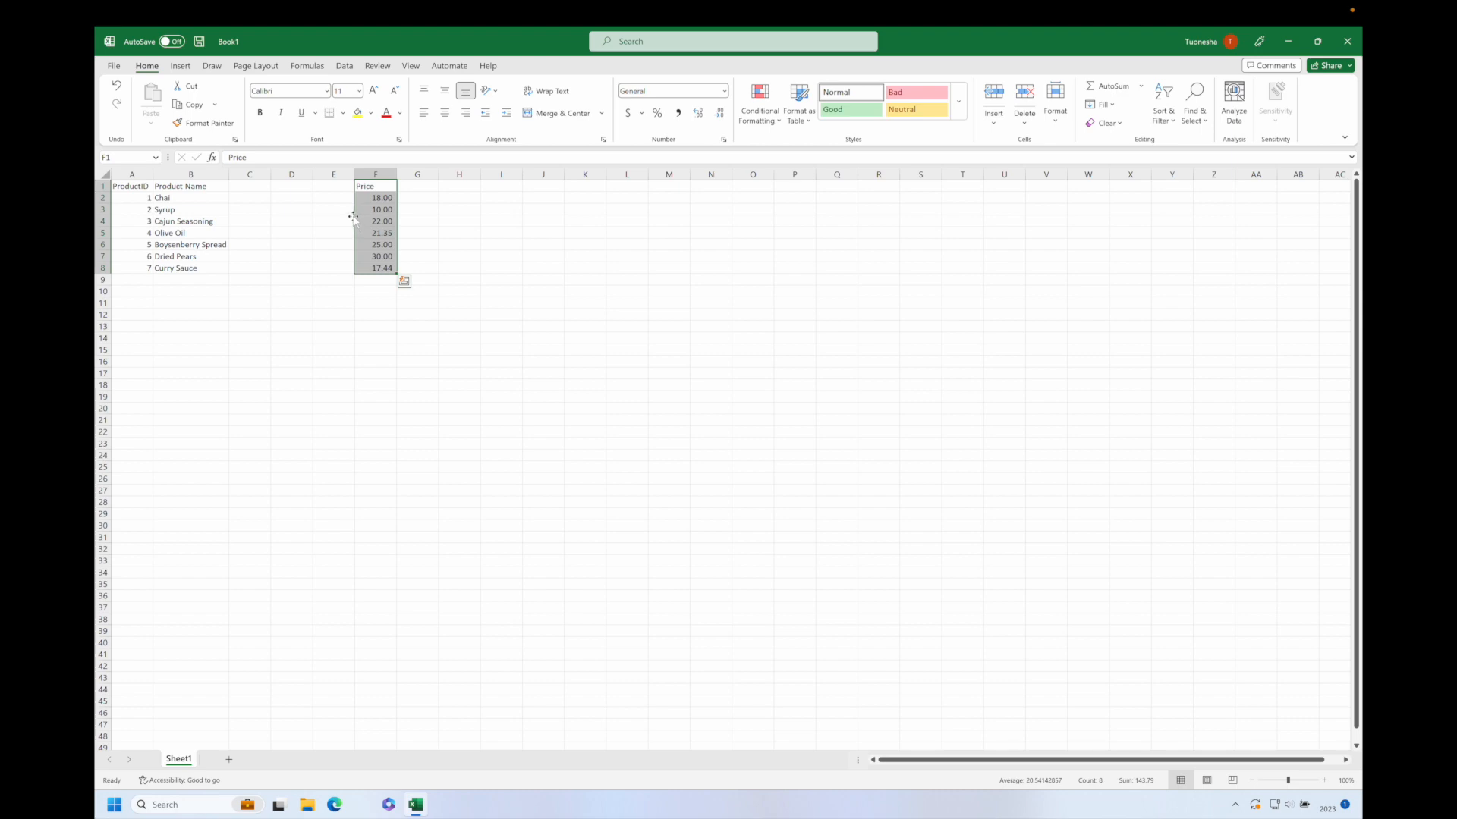
{"action": "left_click_drag", "start_coordinate": [357, 217], "coordinate": [256, 207]}
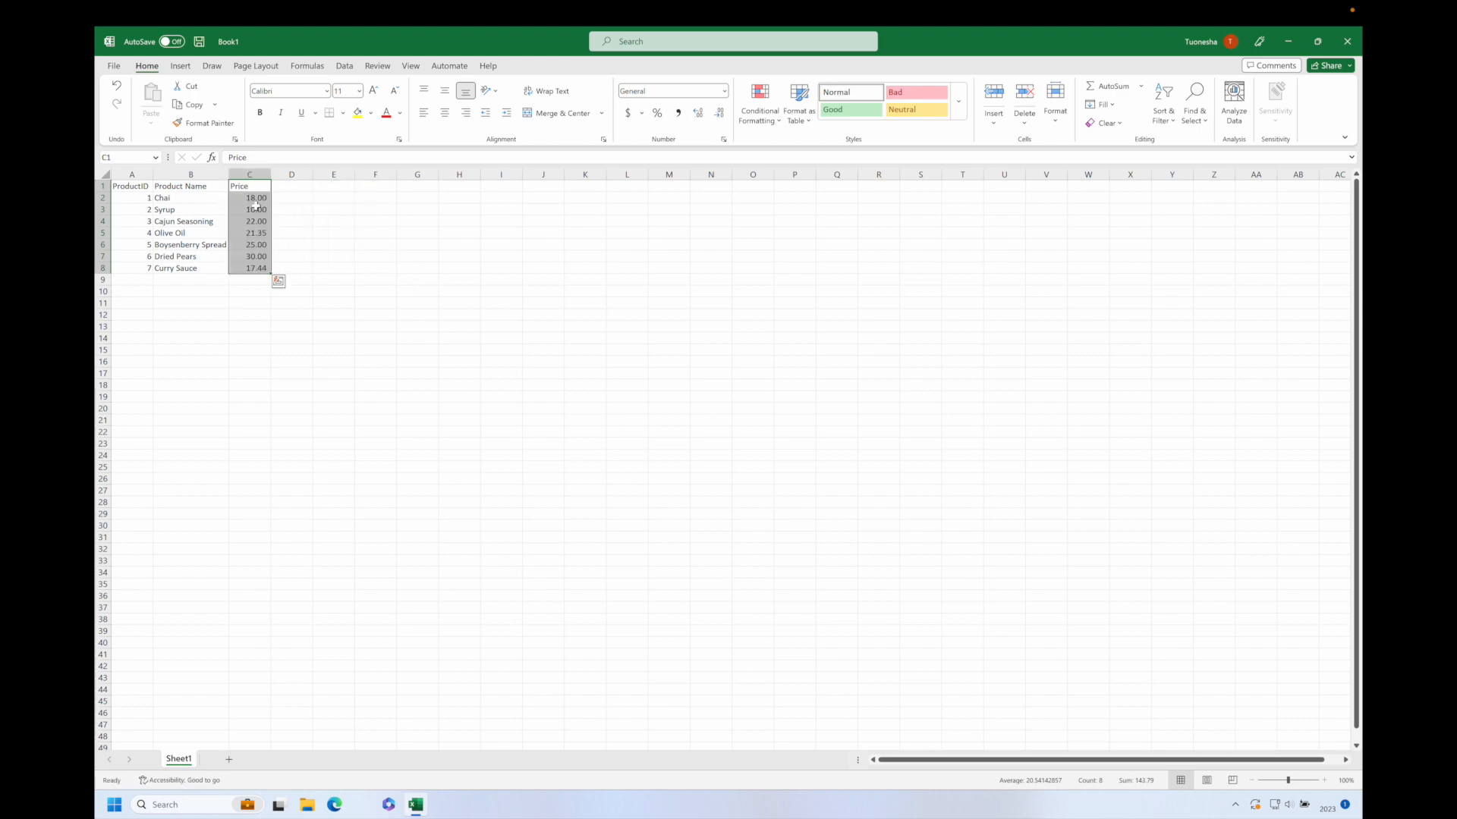
{"action": "left_click", "coordinate": [218, 208]}
{"action": "left_click", "coordinate": [256, 212]}
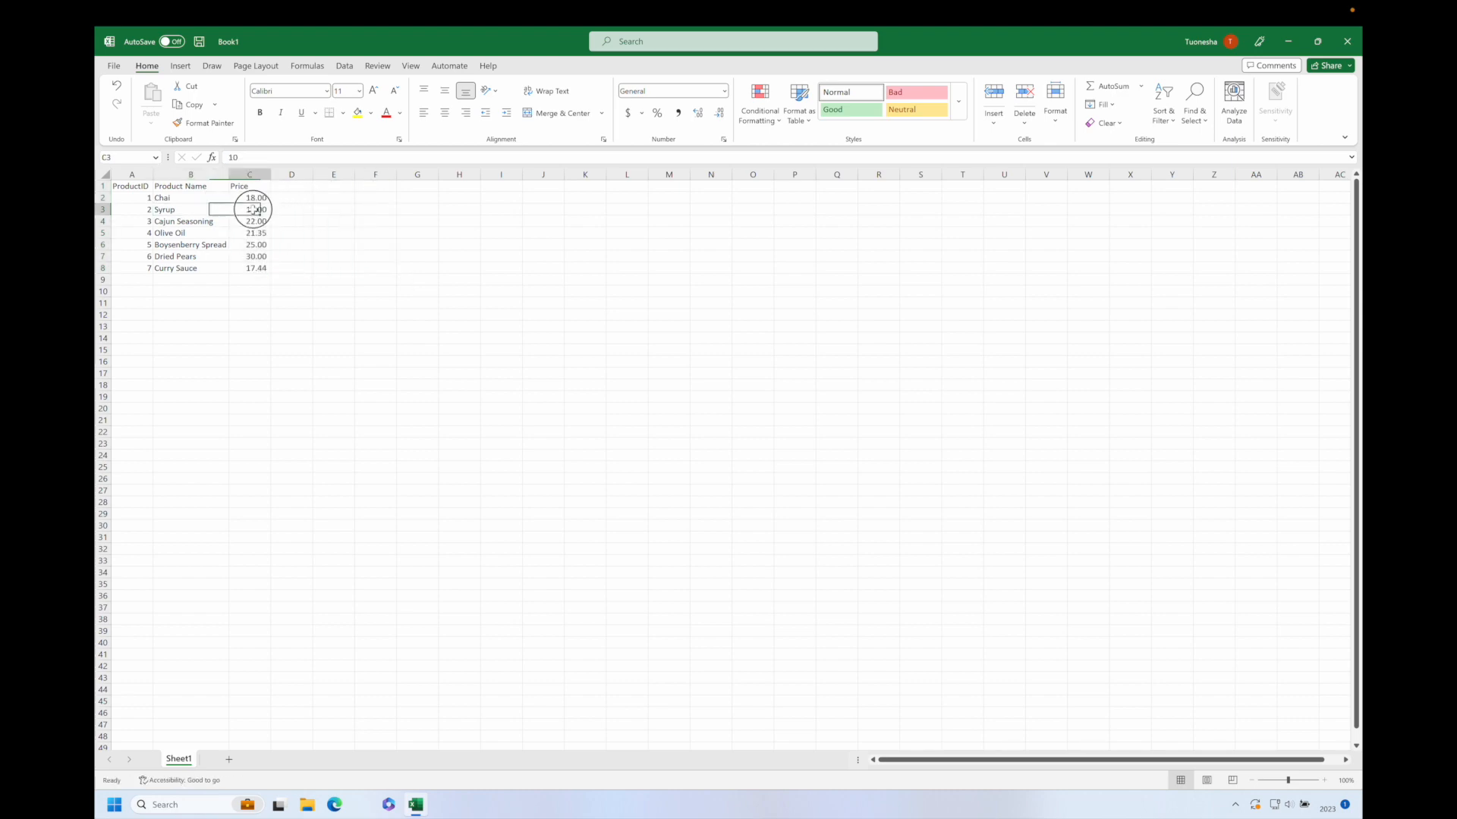
{"action": "mouse_move", "coordinate": [270, 212]}
{"action": "left_mouse_down"}
{"action": "mouse_move", "coordinate": [331, 214]}
{"action": "mouse_move", "coordinate": [261, 213]}
{"action": "left_mouse_up"}
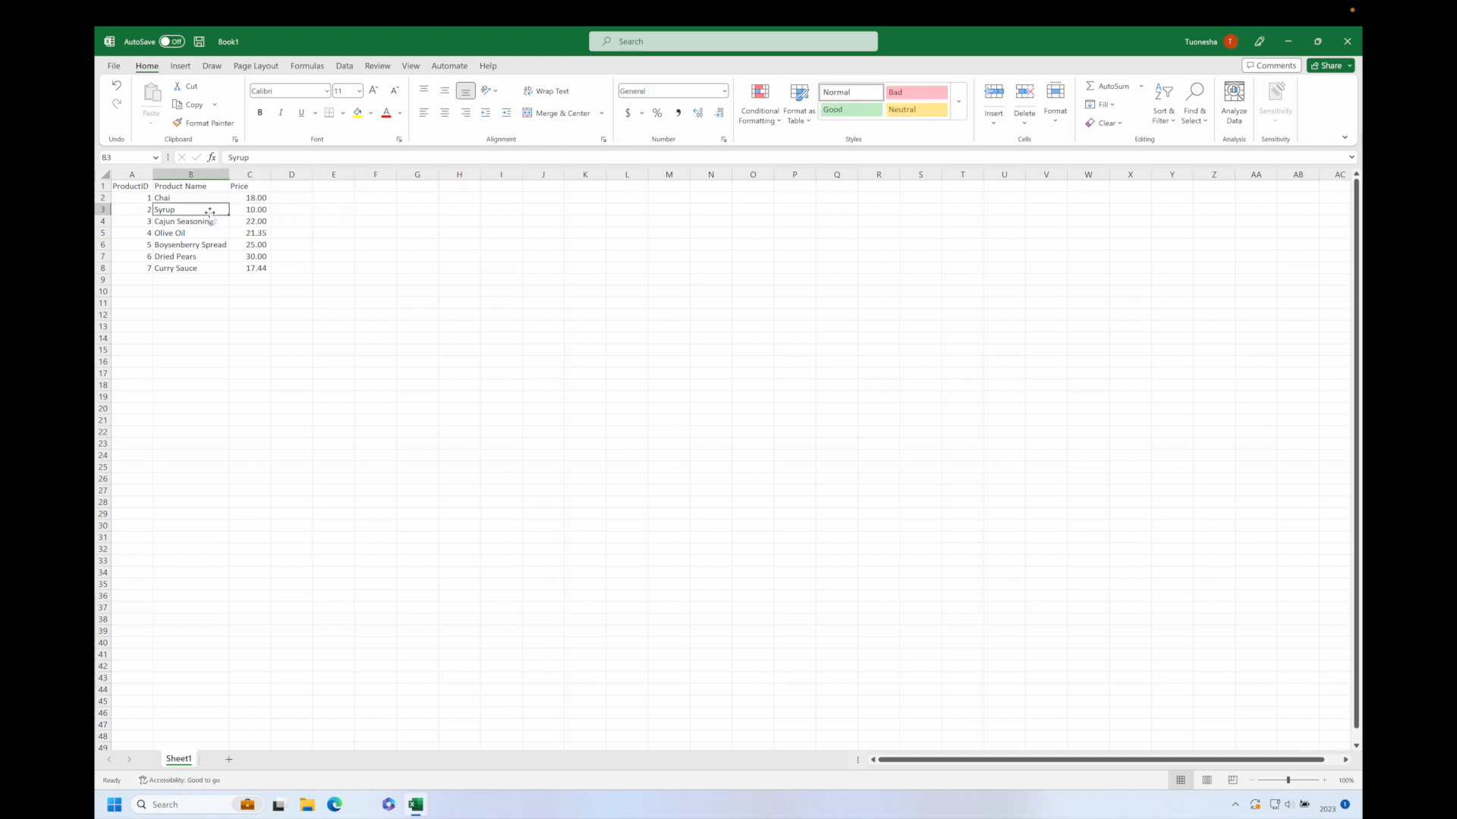
Make the header cells A1 to C1 bold
{"action": "left_click_drag", "start_coordinate": [134, 186], "coordinate": [237, 186]}
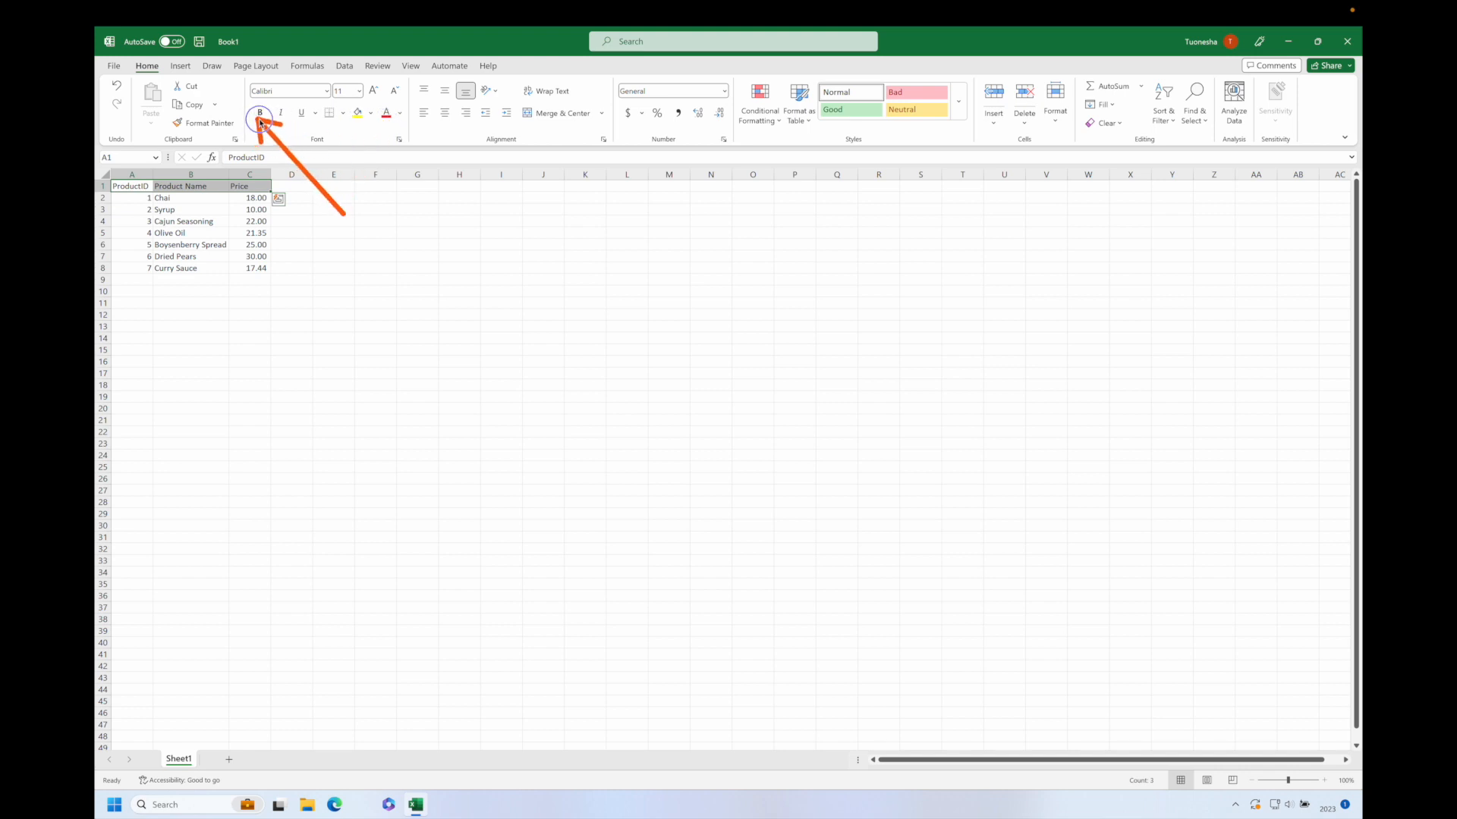
{"action": "key", "text": "ctrl+q"}
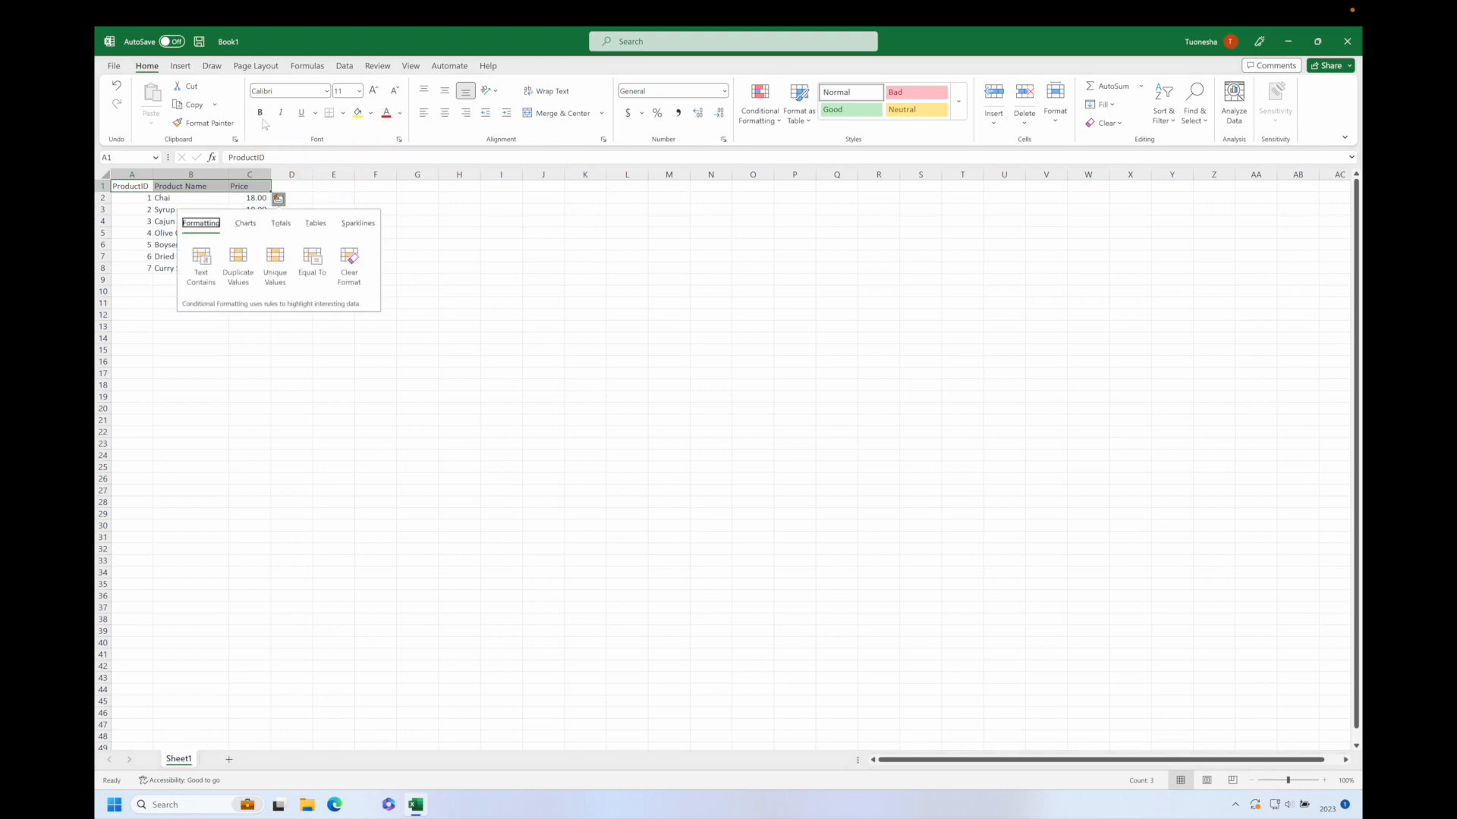
{"action": "left_click", "coordinate": [371, 113]}
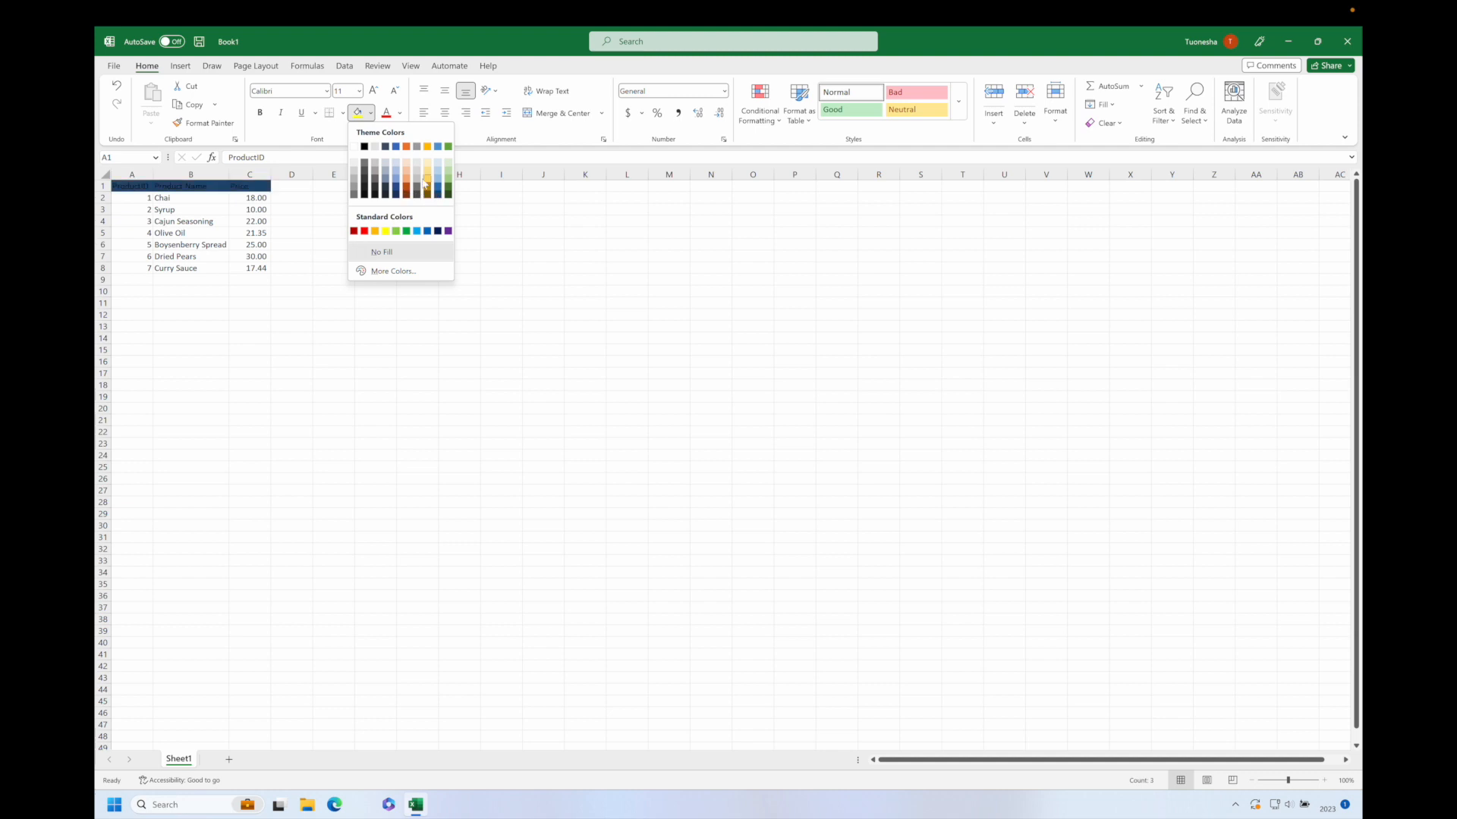
{"action": "left_click", "coordinate": [301, 187]}
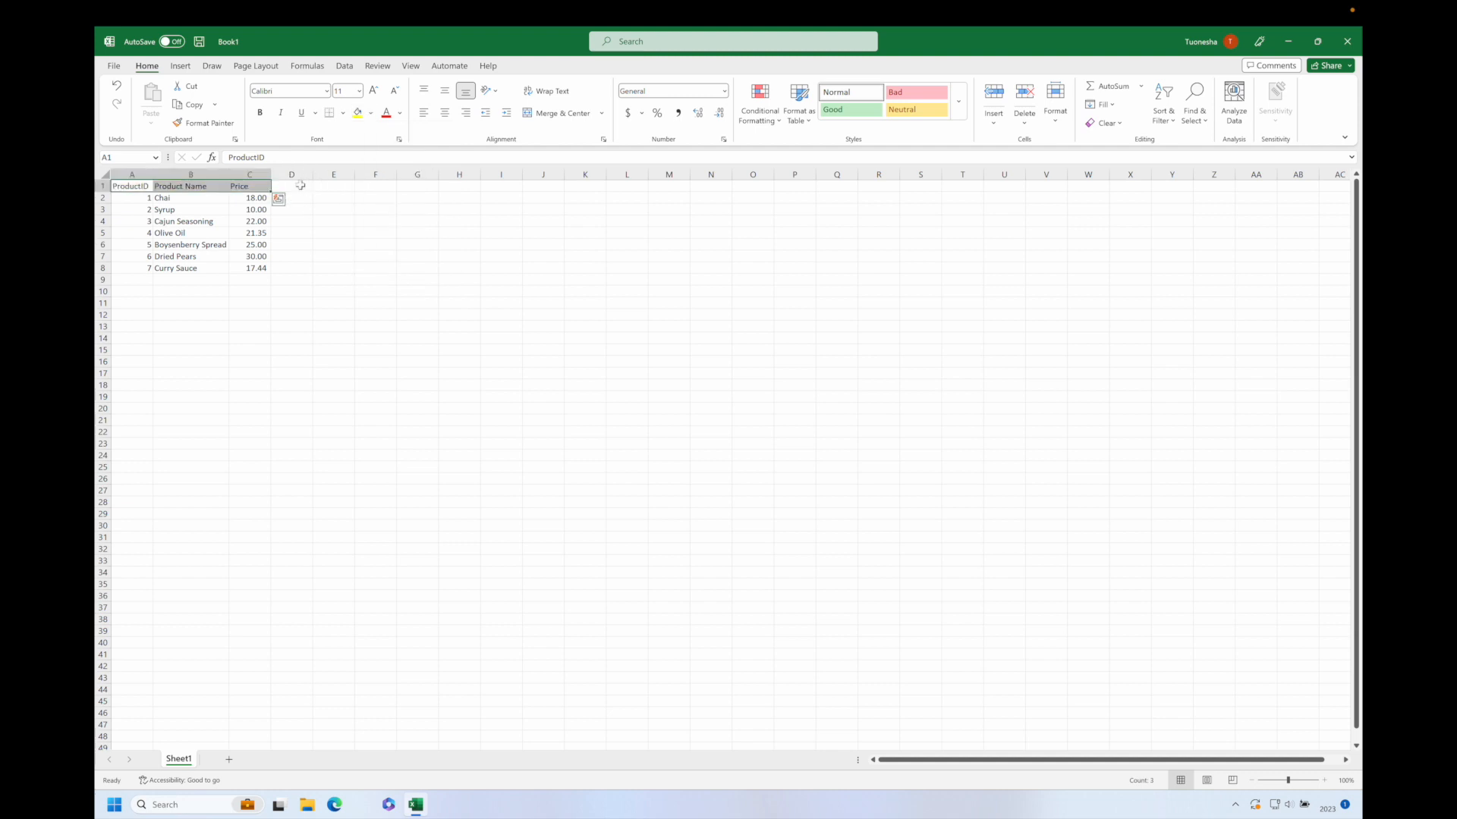
{"action": "left_click", "coordinate": [260, 113]}
{"action": "left_click", "coordinate": [245, 221]}
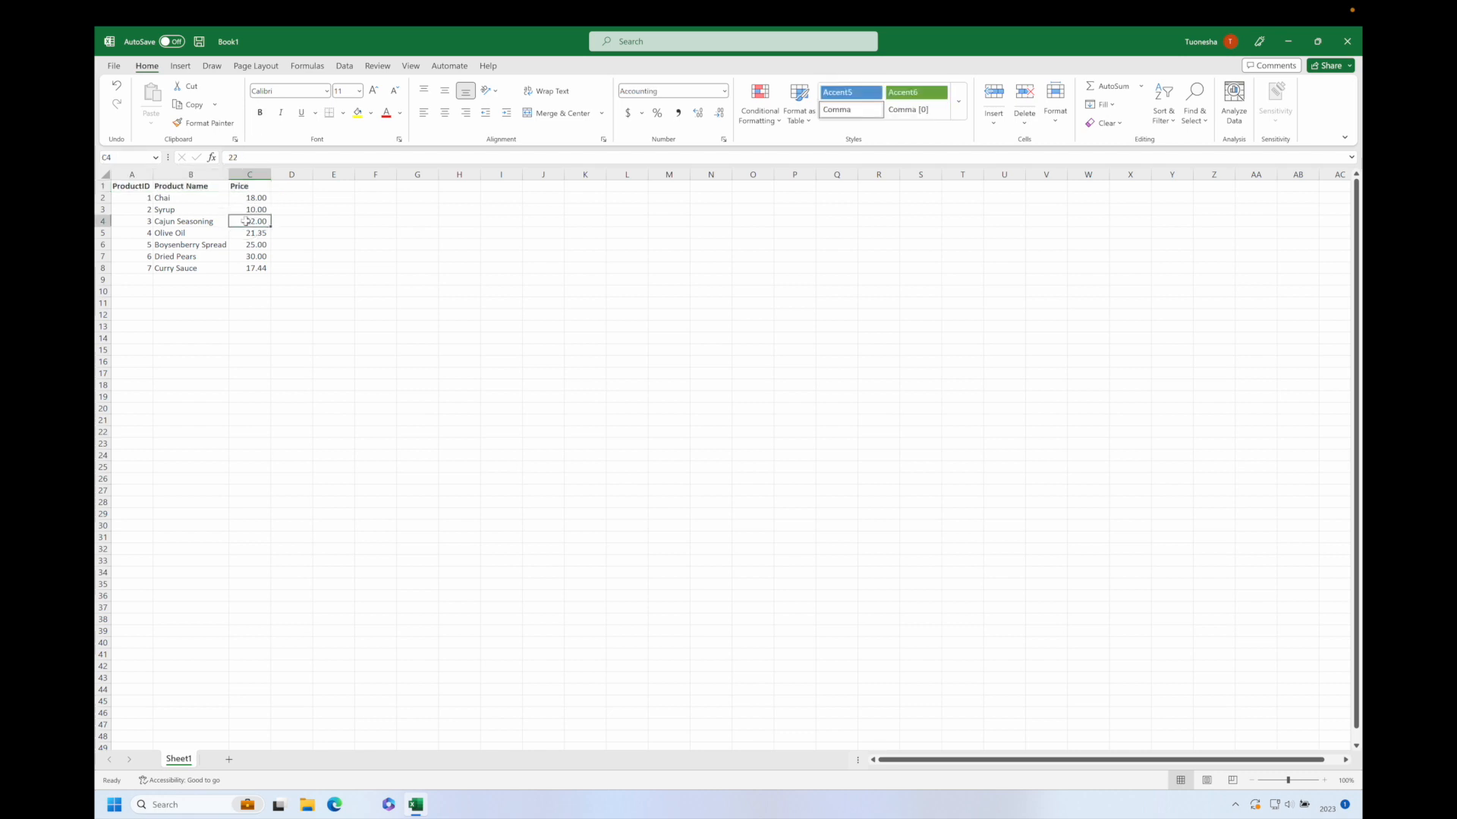
Save the workbook under the file name First Table
{"action": "left_click", "coordinate": [115, 67]}
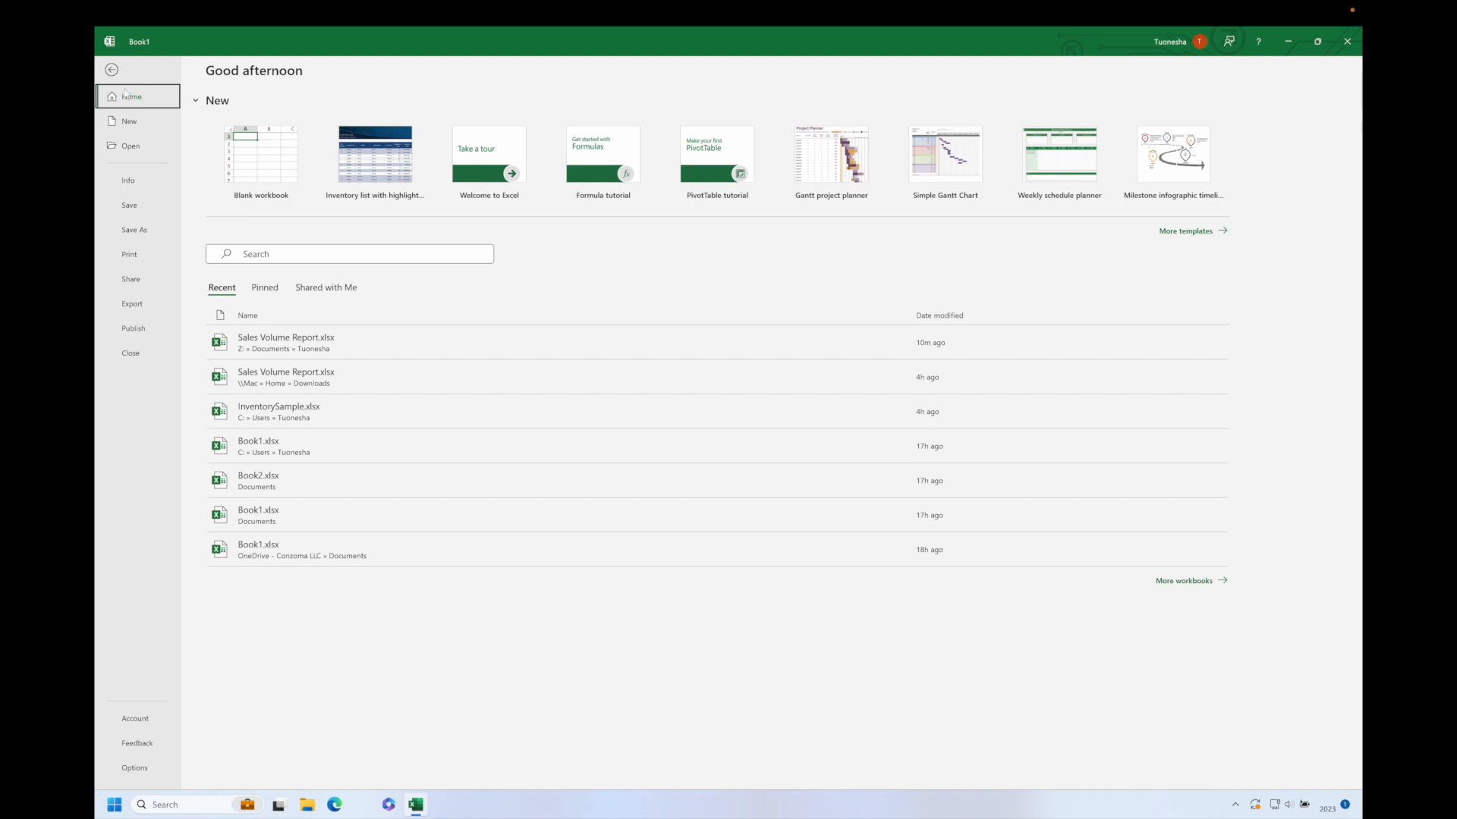
{"action": "left_click", "coordinate": [112, 71]}
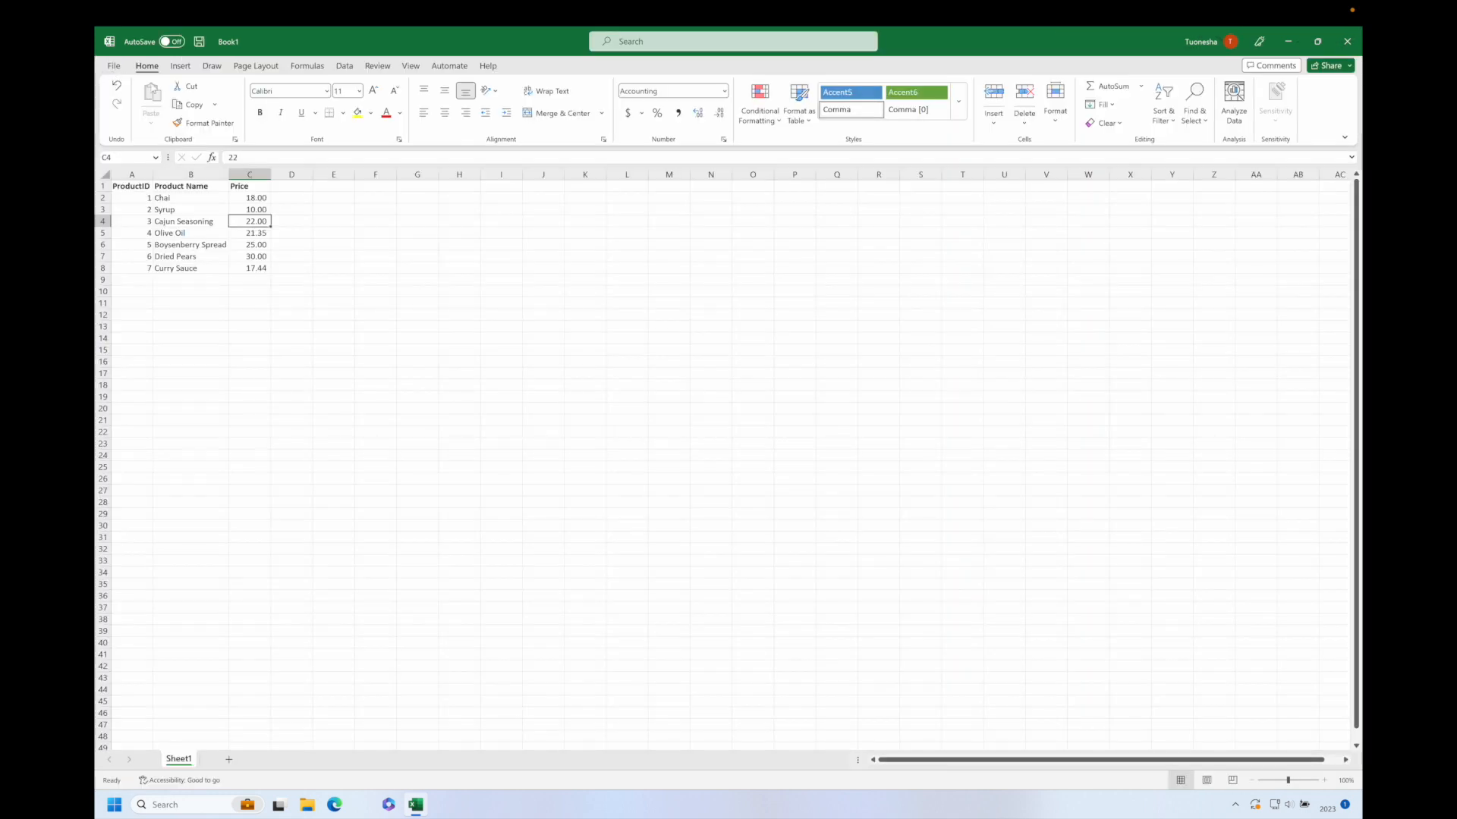
{"action": "left_click", "coordinate": [199, 42]}
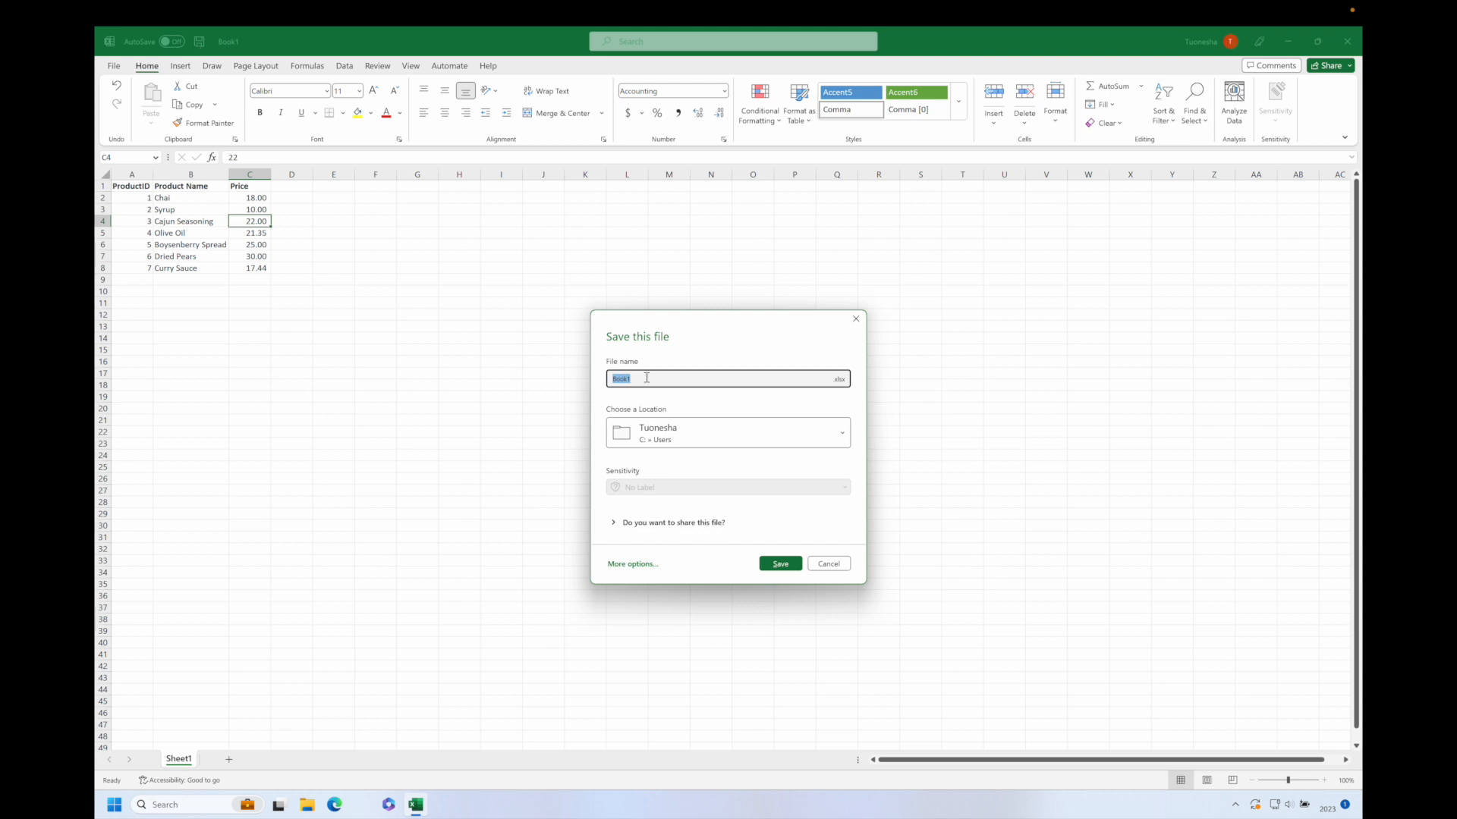
{"action": "type", "text": "First Table"}
{"action": "left_click", "coordinate": [781, 564]}
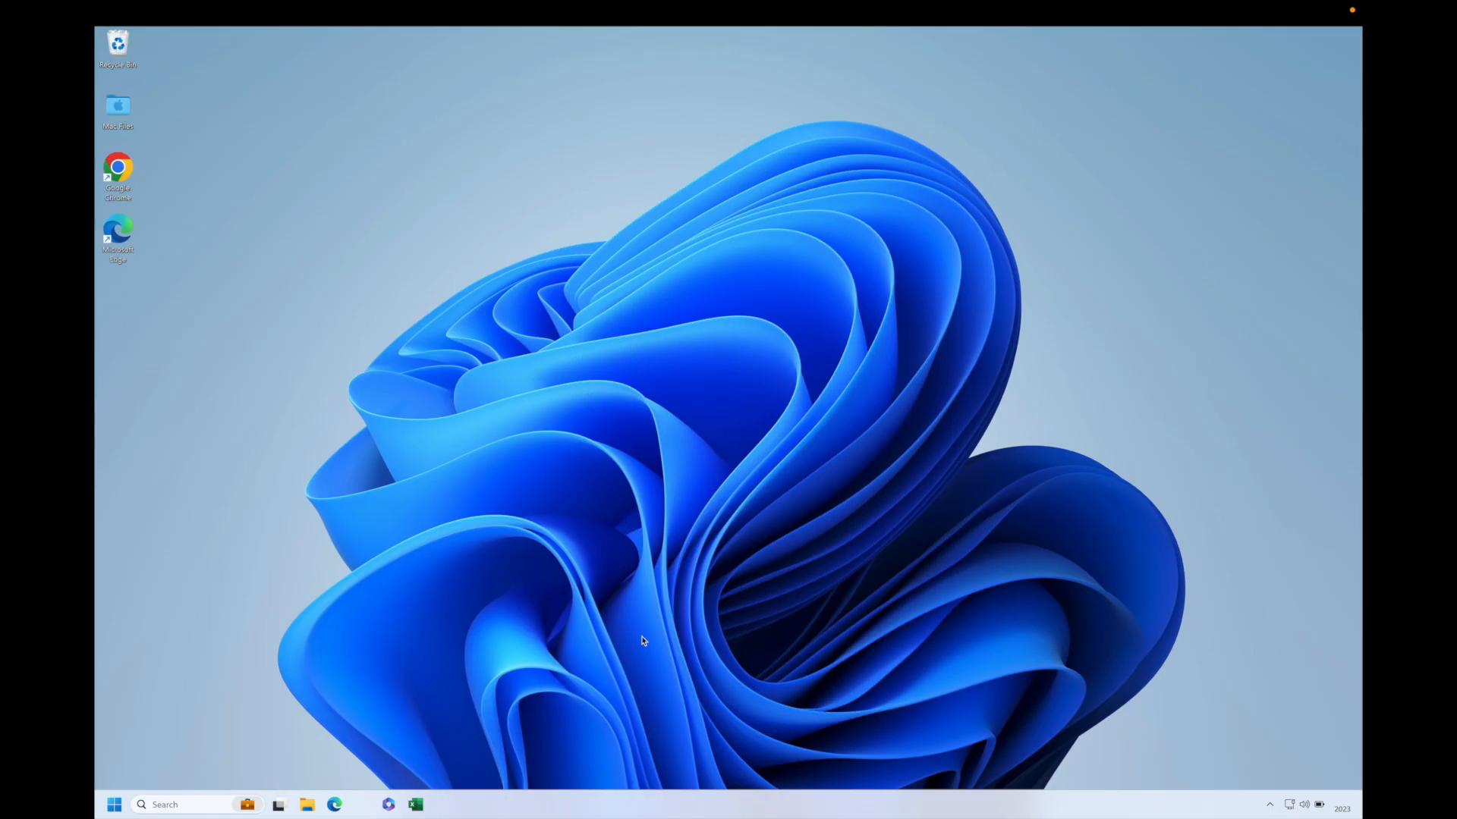
Start Excel and open the recent workbook First Table.xlsx
{"action": "left_click", "coordinate": [416, 805]}
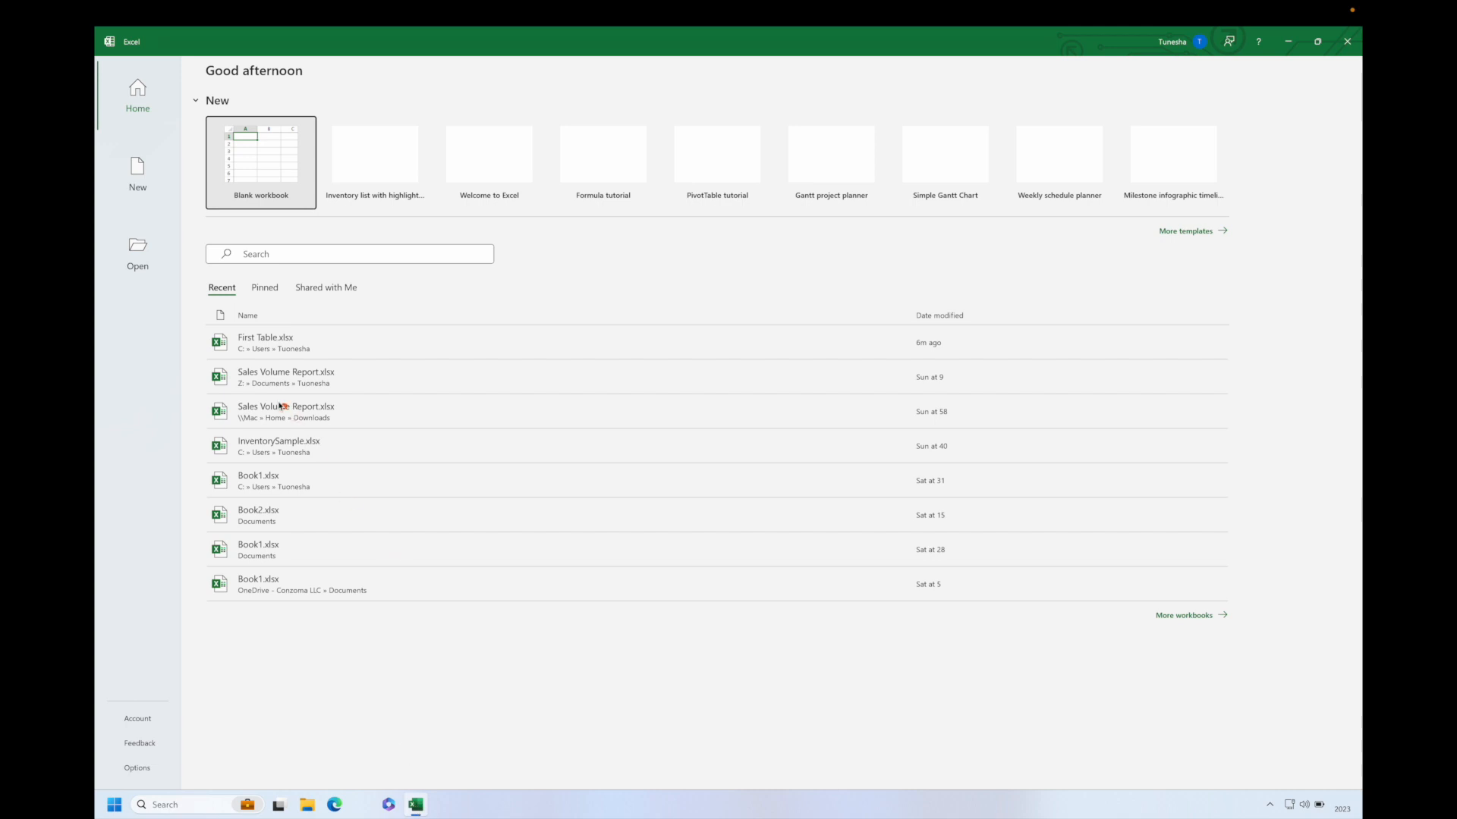
{"action": "mouse_move", "coordinate": [203, 320]}
{"action": "left_mouse_down"}
{"action": "mouse_move", "coordinate": [250, 350]}
{"action": "mouse_move", "coordinate": [330, 361]}
{"action": "left_mouse_up"}
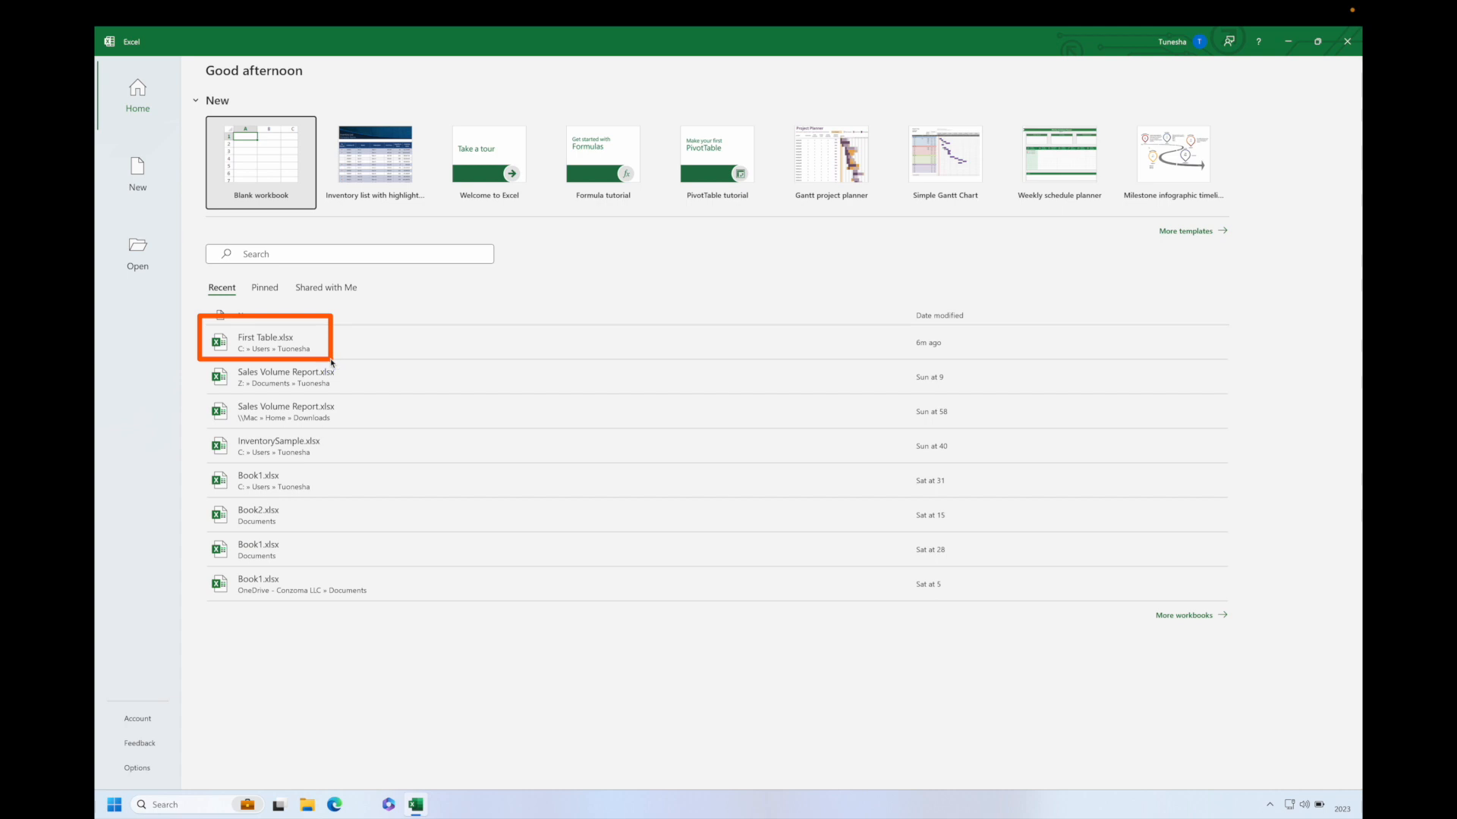
{"action": "left_click", "coordinate": [262, 347]}
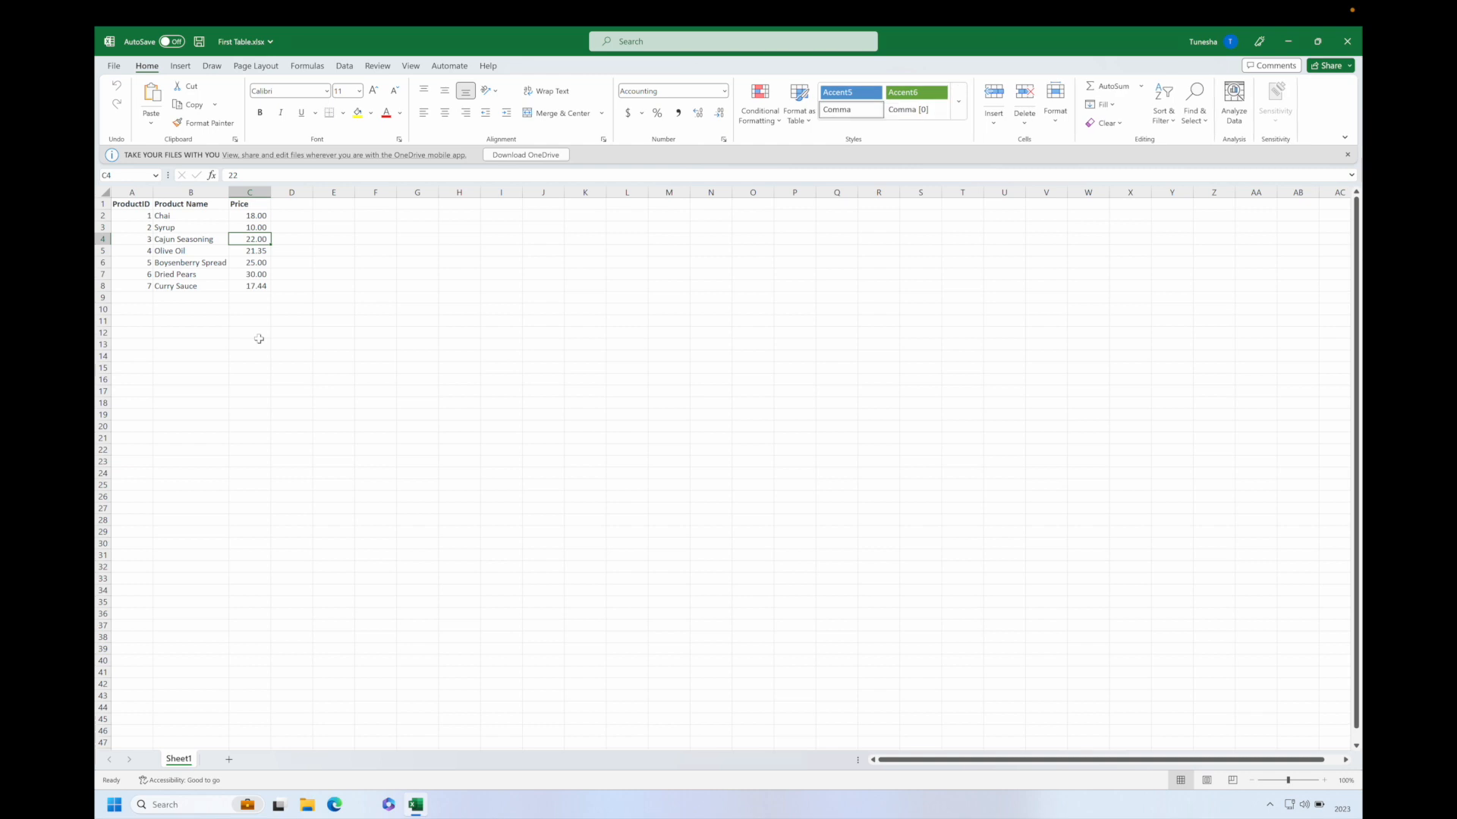
{"action": "left_click", "coordinate": [259, 342]}
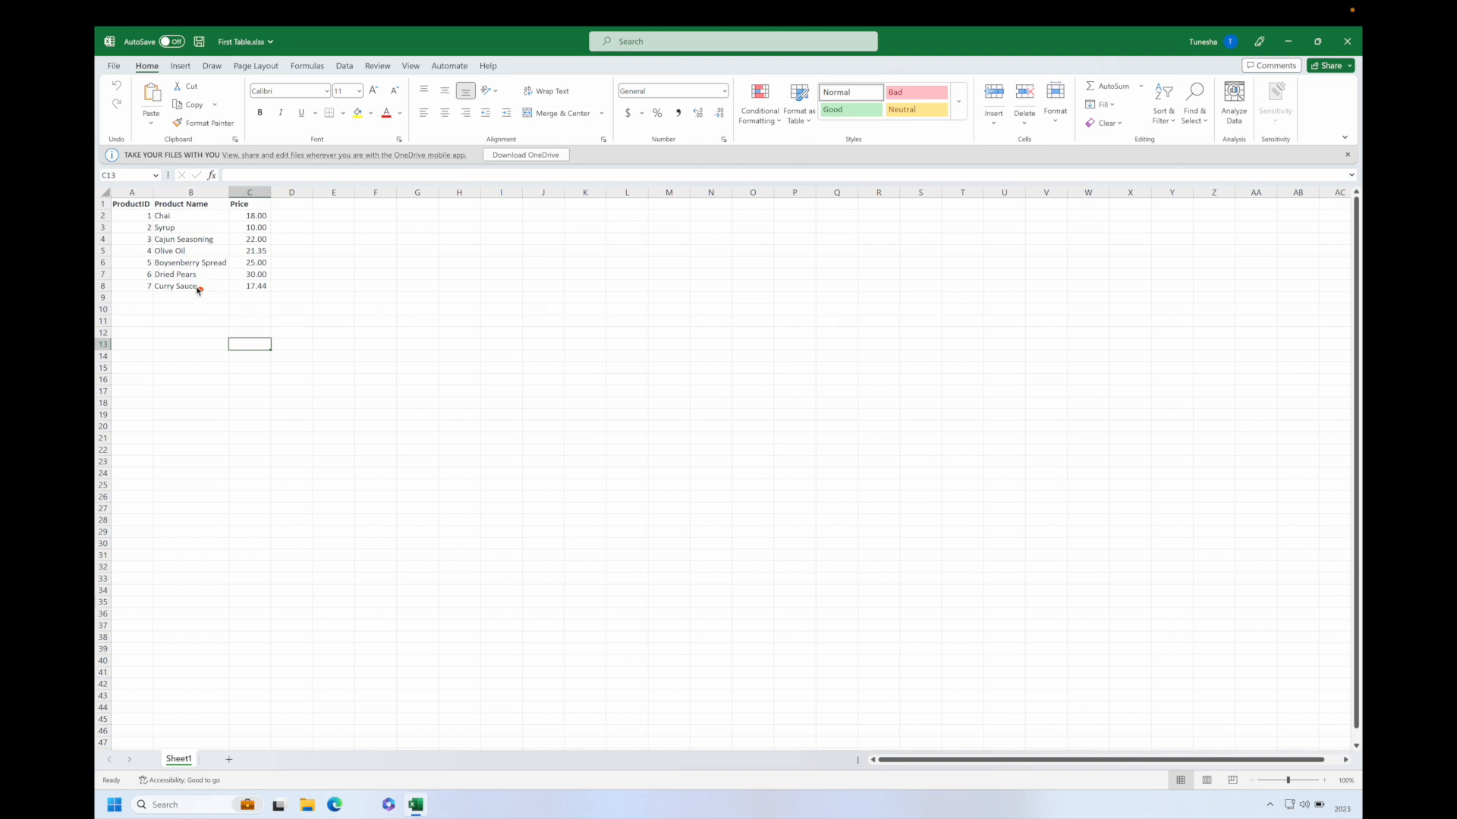
Rename the worksheet holding the product table as Products
{"action": "left_click_drag", "start_coordinate": [112, 196], "coordinate": [270, 298]}
{"action": "left_click_drag", "start_coordinate": [285, 552], "coordinate": [188, 753]}
{"action": "double_click", "coordinate": [187, 759]}
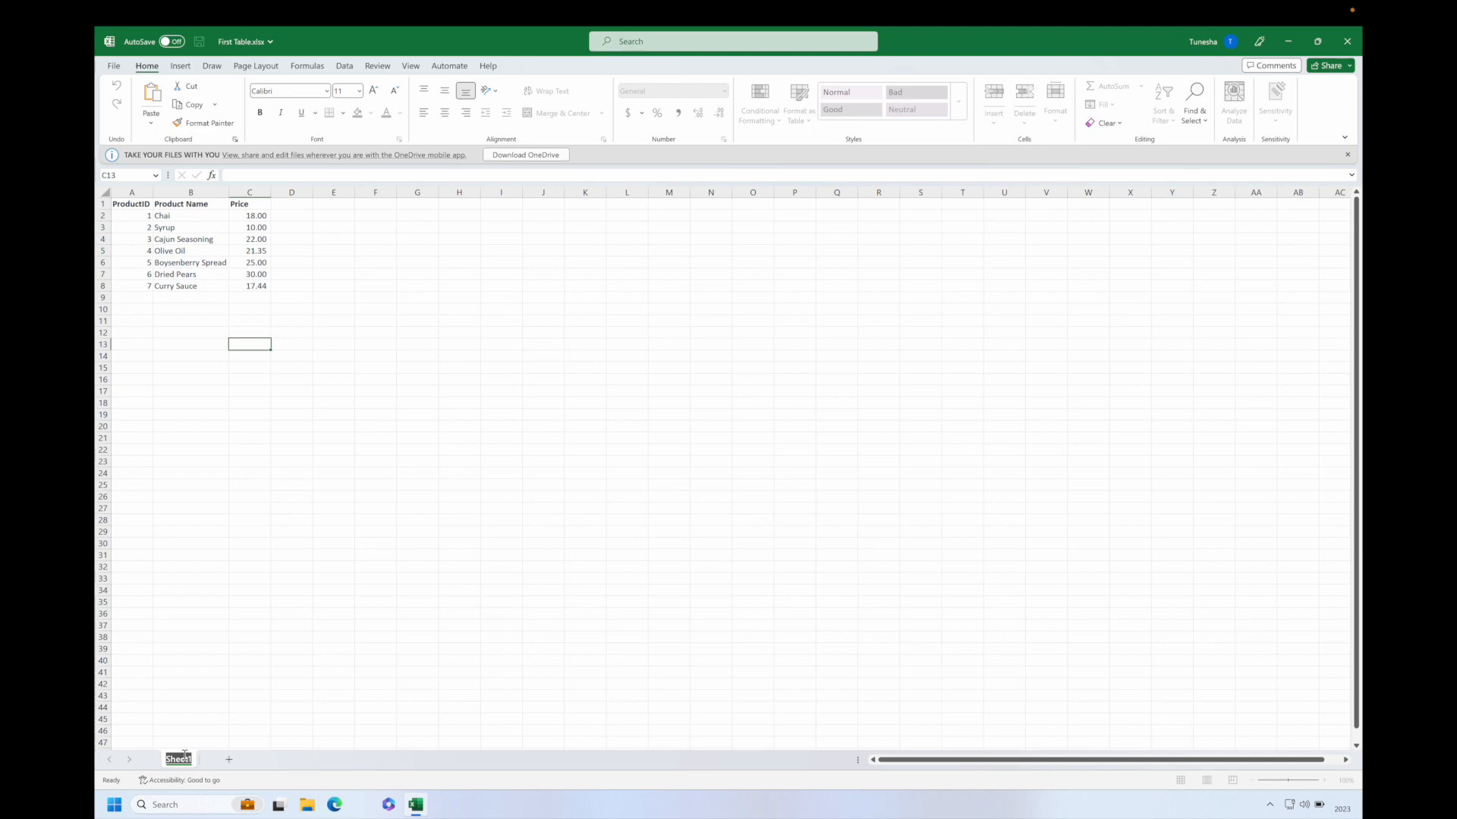
{"action": "type", "text": "Products"}
{"action": "key", "text": "Return"}
{"action": "left_click", "coordinate": [252, 509]}
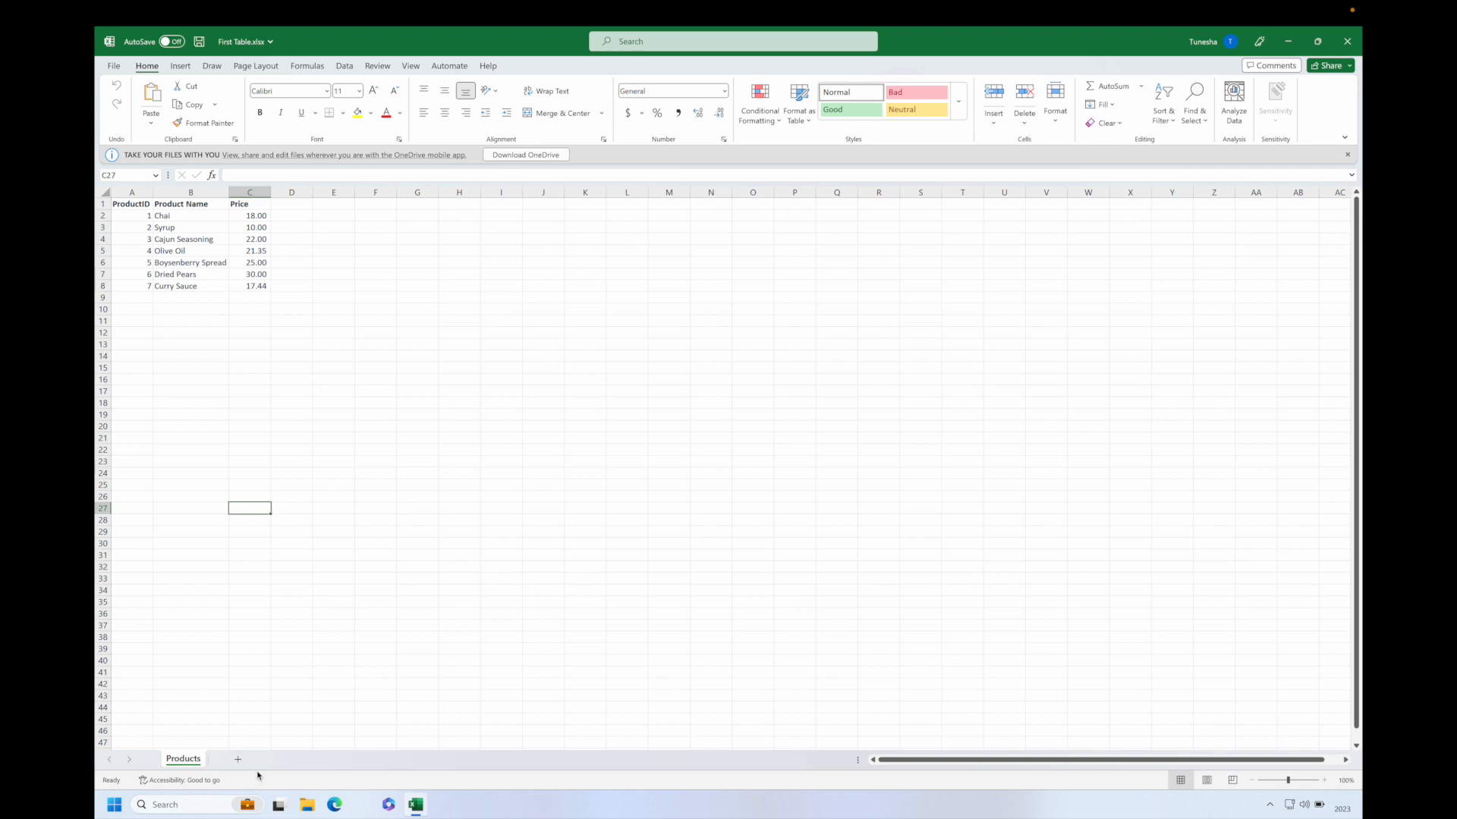
Add a new worksheet after the Products sheet
{"action": "left_click", "coordinate": [237, 760]}
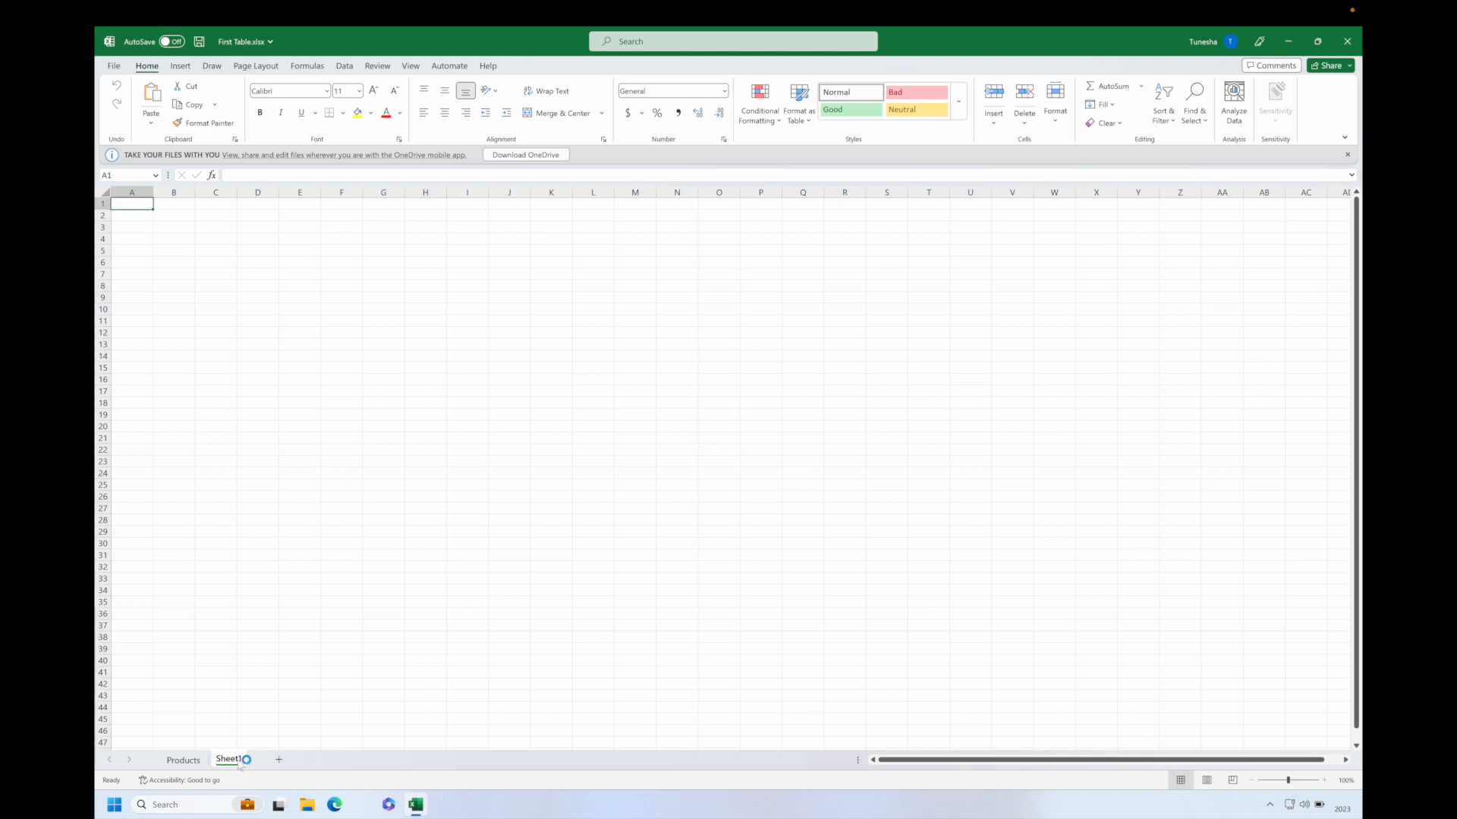
{"action": "type", "text": "Cu"}
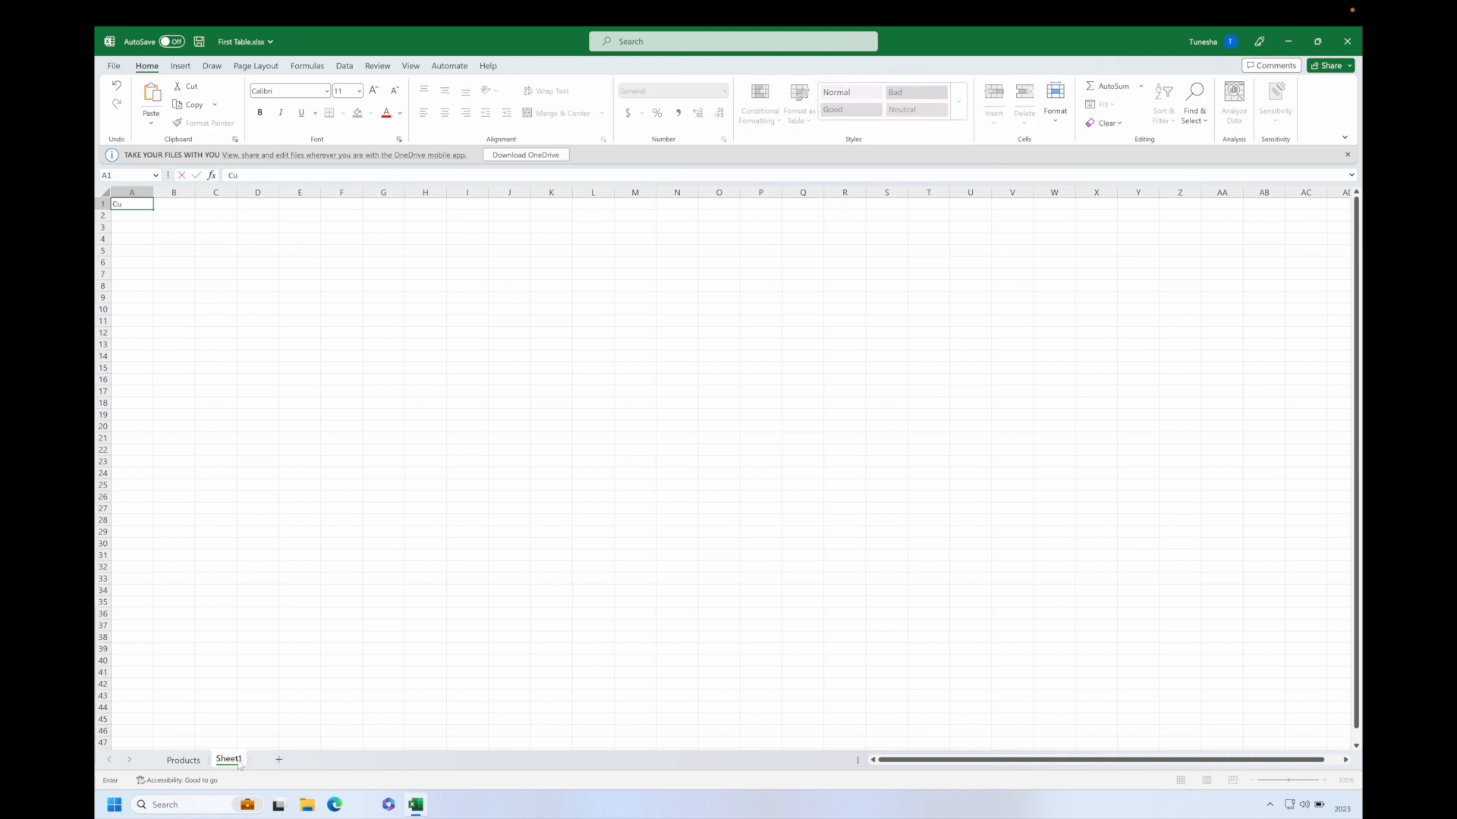
{"action": "type", "text": "stomers"}
{"action": "key", "text": "Escape"}
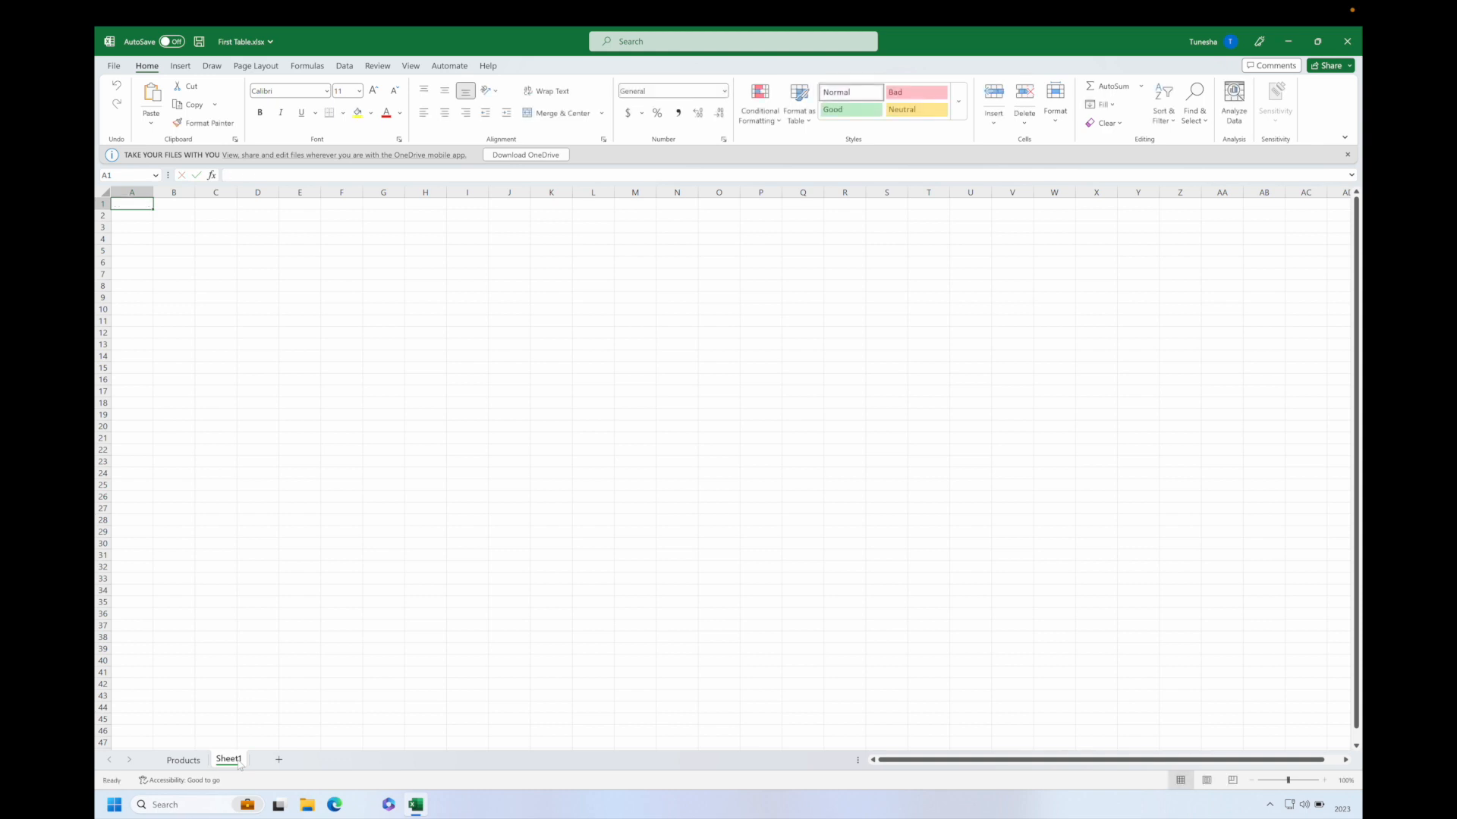
Rename the new empty worksheet as Customers
{"action": "double_click", "coordinate": [236, 762]}
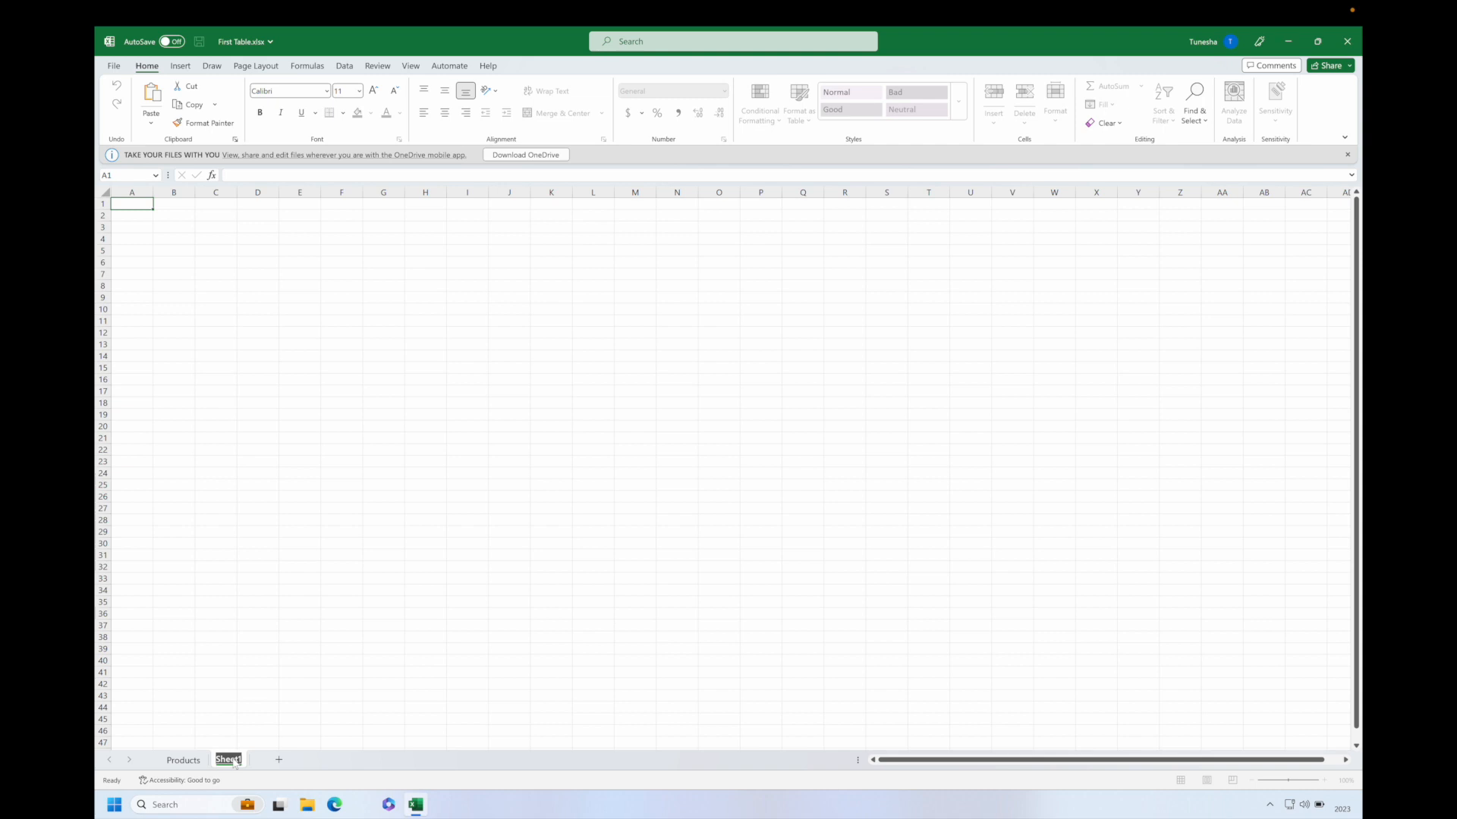
{"action": "type", "text": "Customers"}
{"action": "key", "text": "Return"}
{"action": "left_click", "coordinate": [176, 205]}
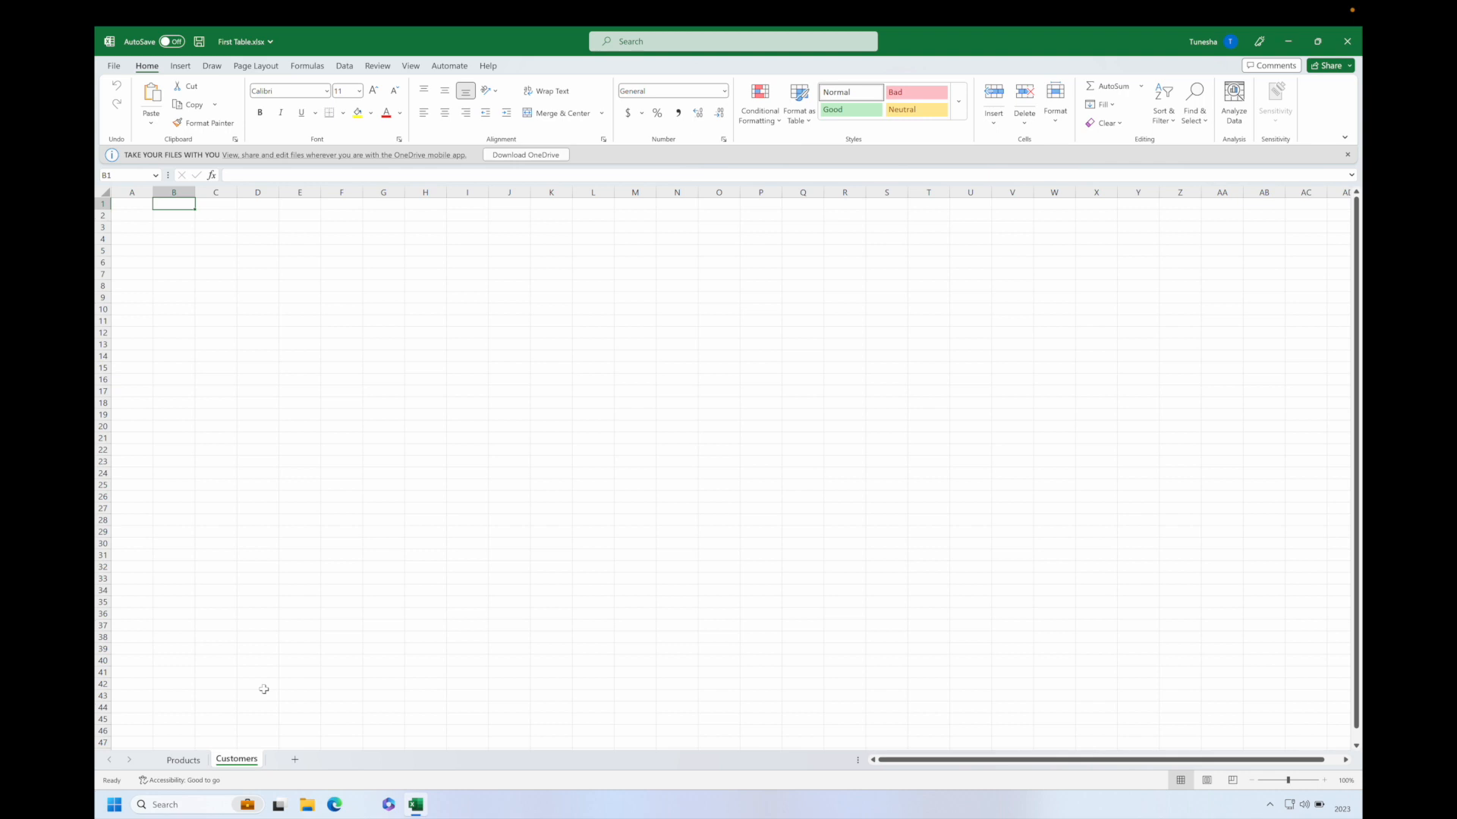
Add another worksheet after Customers and name it Inventory
{"action": "left_click", "coordinate": [294, 761]}
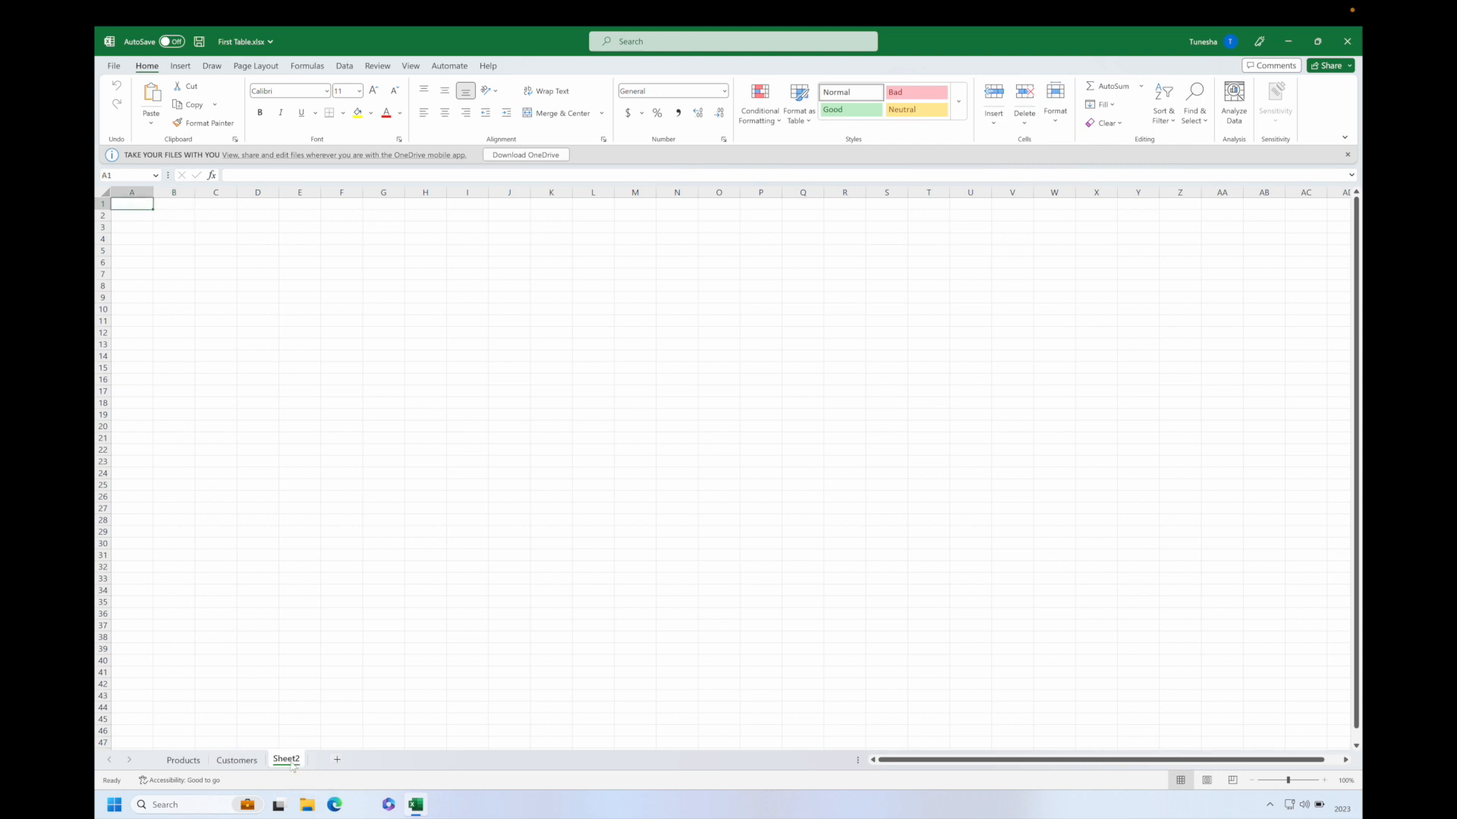
{"action": "double_click", "coordinate": [291, 760]}
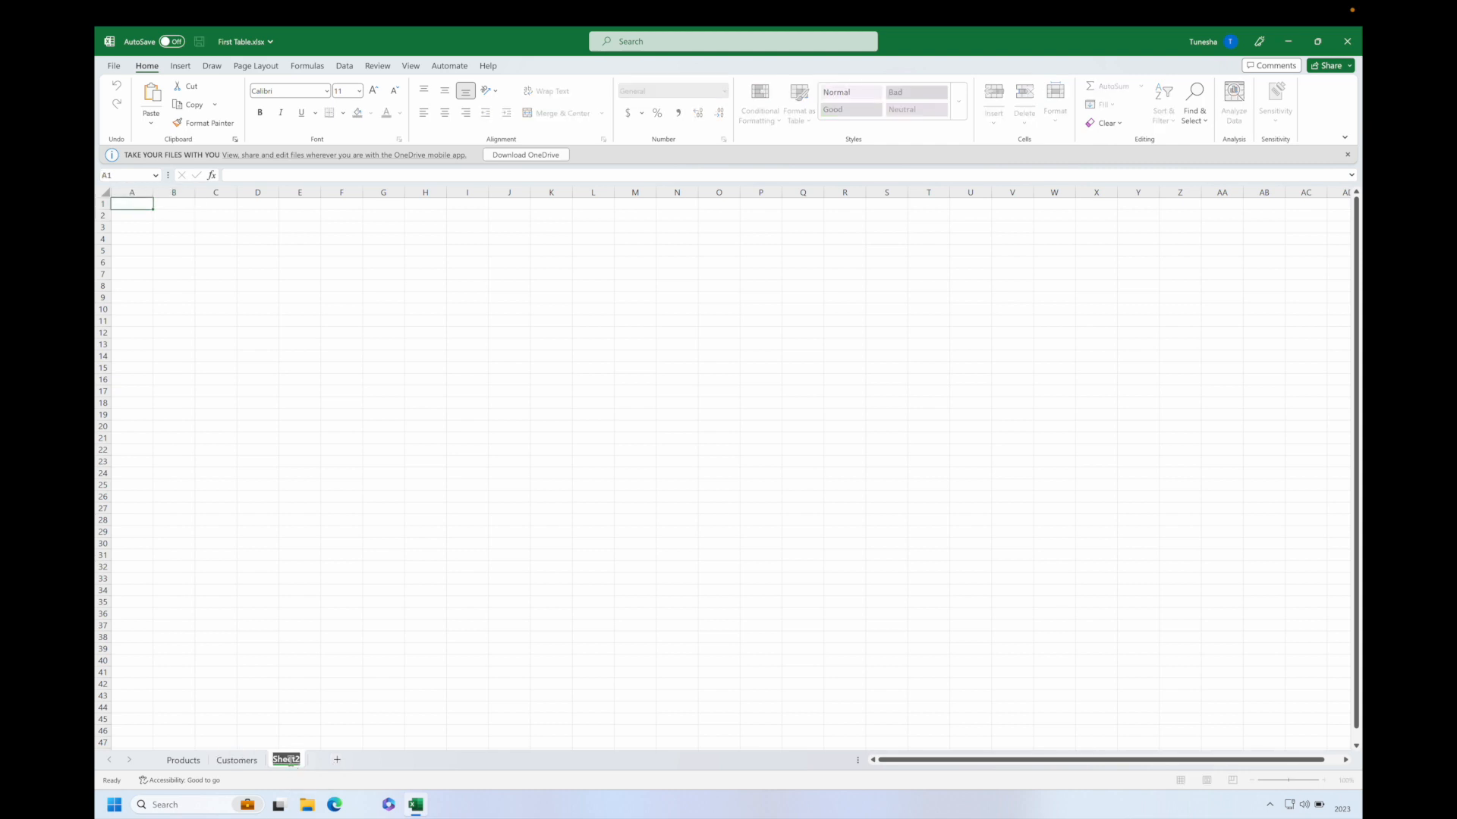
{"action": "type", "text": "Inventory"}
{"action": "key", "text": "Return"}
{"action": "left_click", "coordinate": [351, 706]}
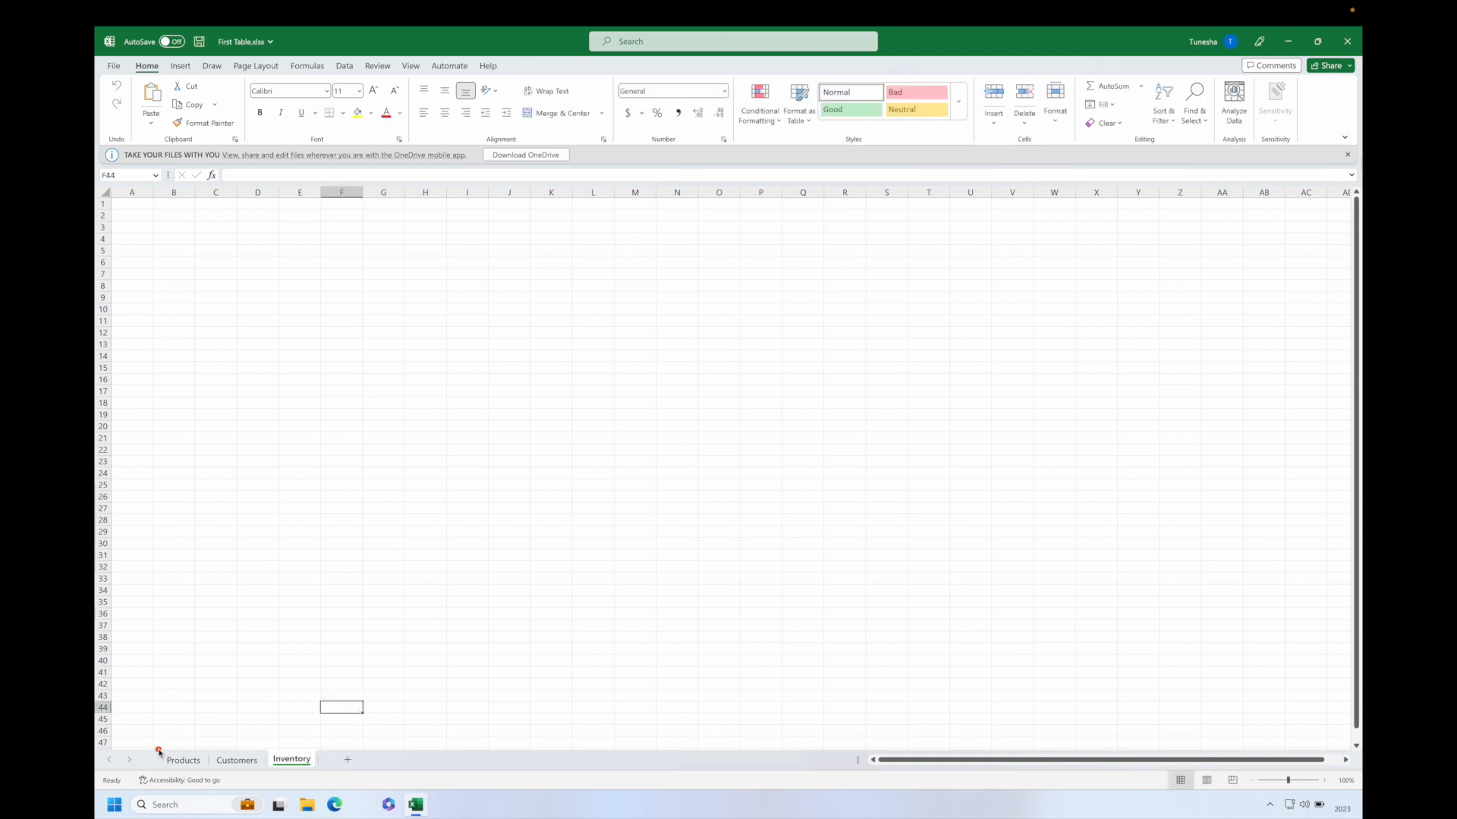
{"action": "right_click", "coordinate": [300, 764]}
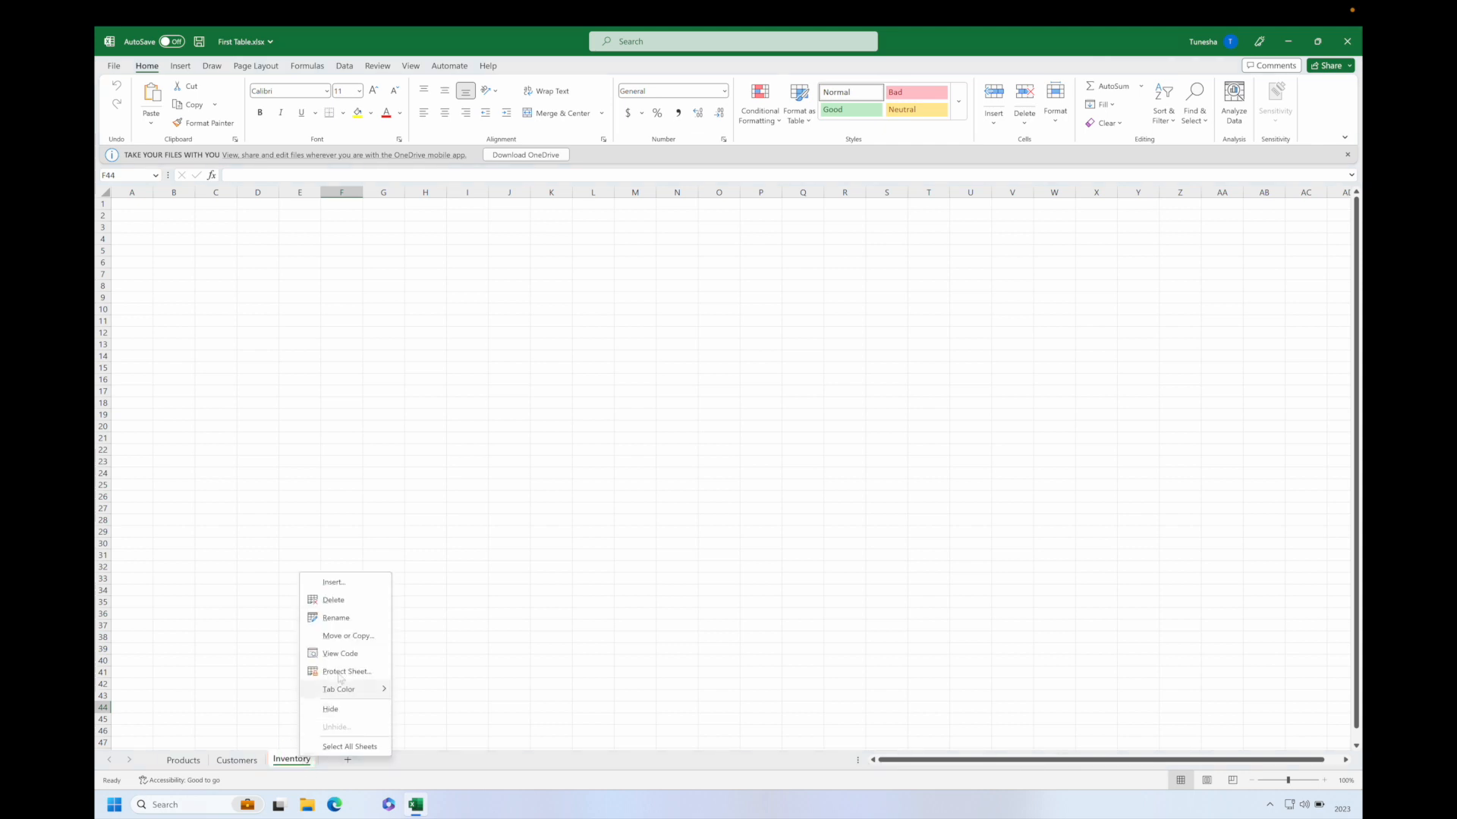
{"action": "left_click", "coordinate": [343, 618]}
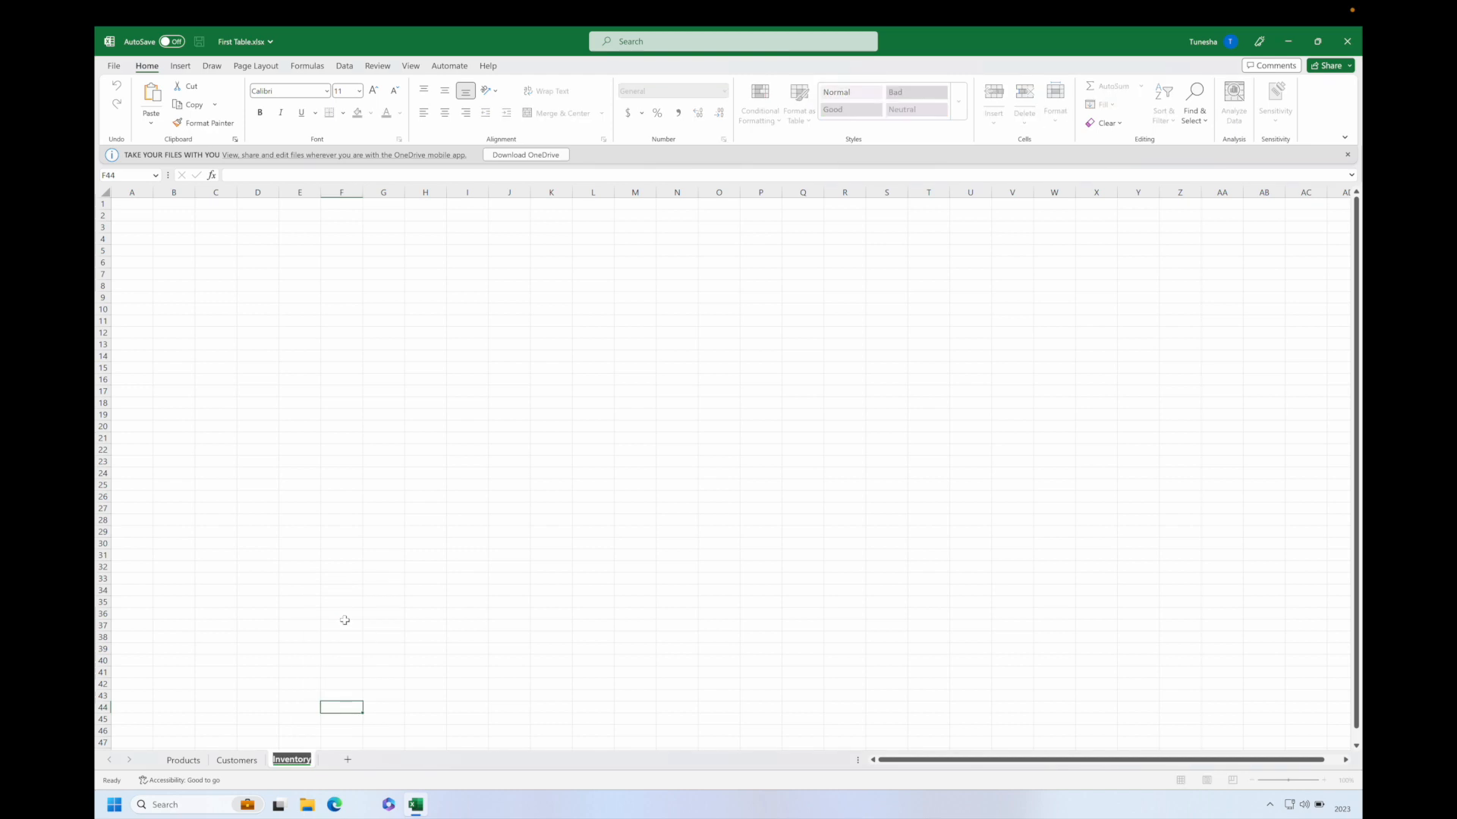
{"action": "left_click", "coordinate": [306, 761]}
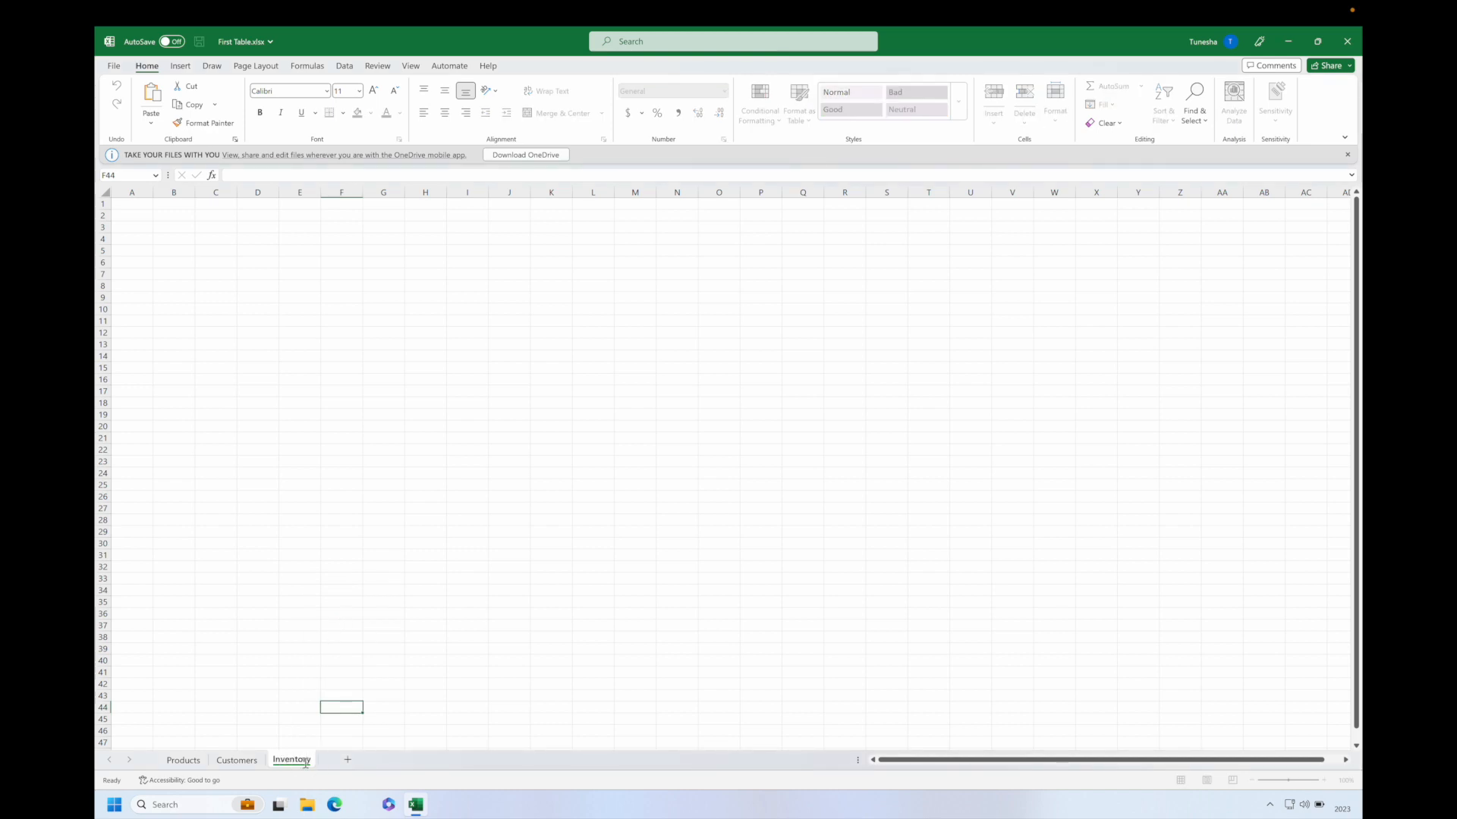
{"action": "key", "text": "Return"}
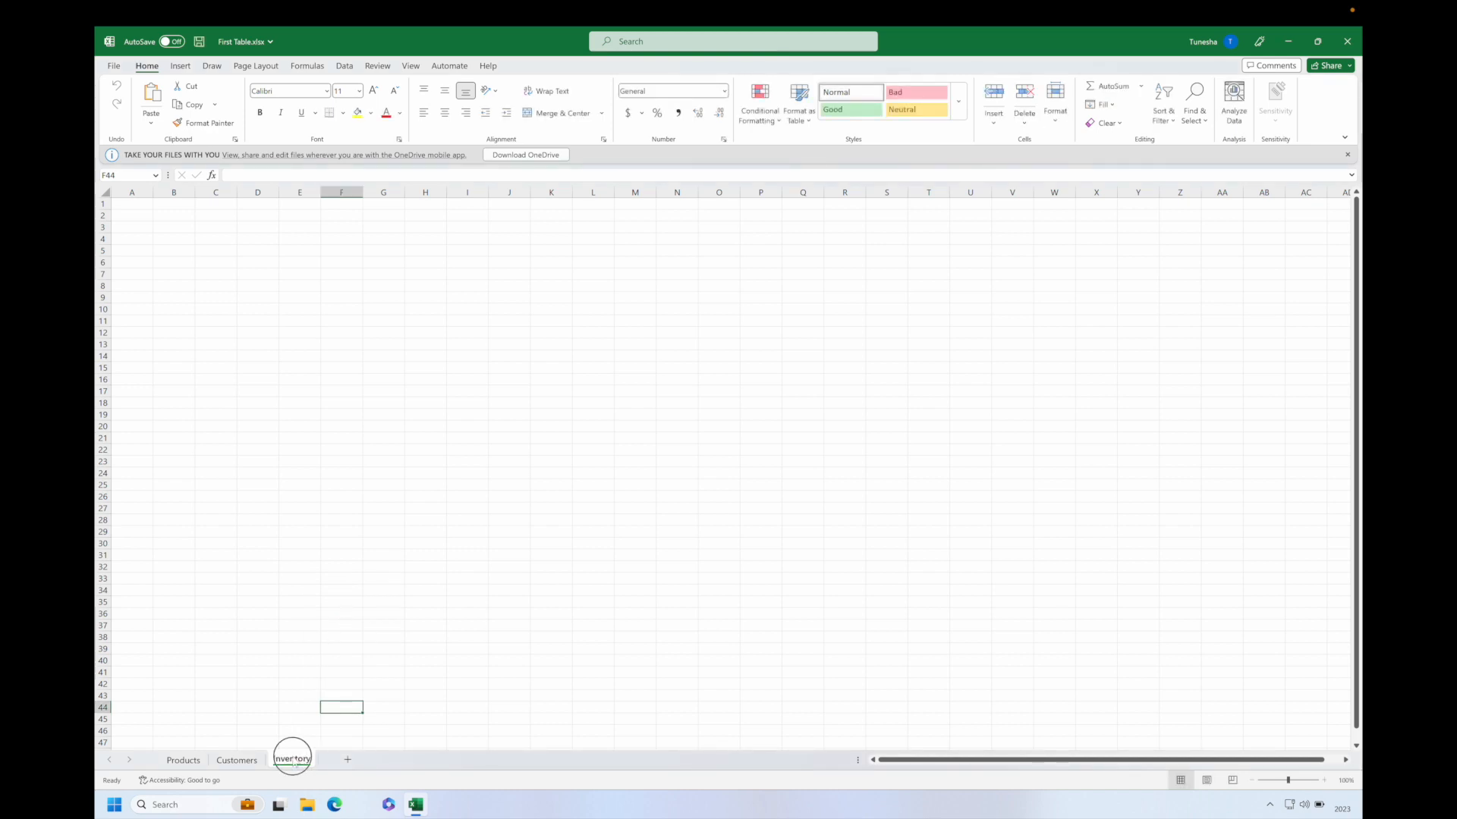
{"action": "left_click_drag", "start_coordinate": [209, 767], "coordinate": [327, 761]}
Add a Cost price header in D1 of the Products sheet and widen its column slightly
{"action": "left_click", "coordinate": [186, 761]}
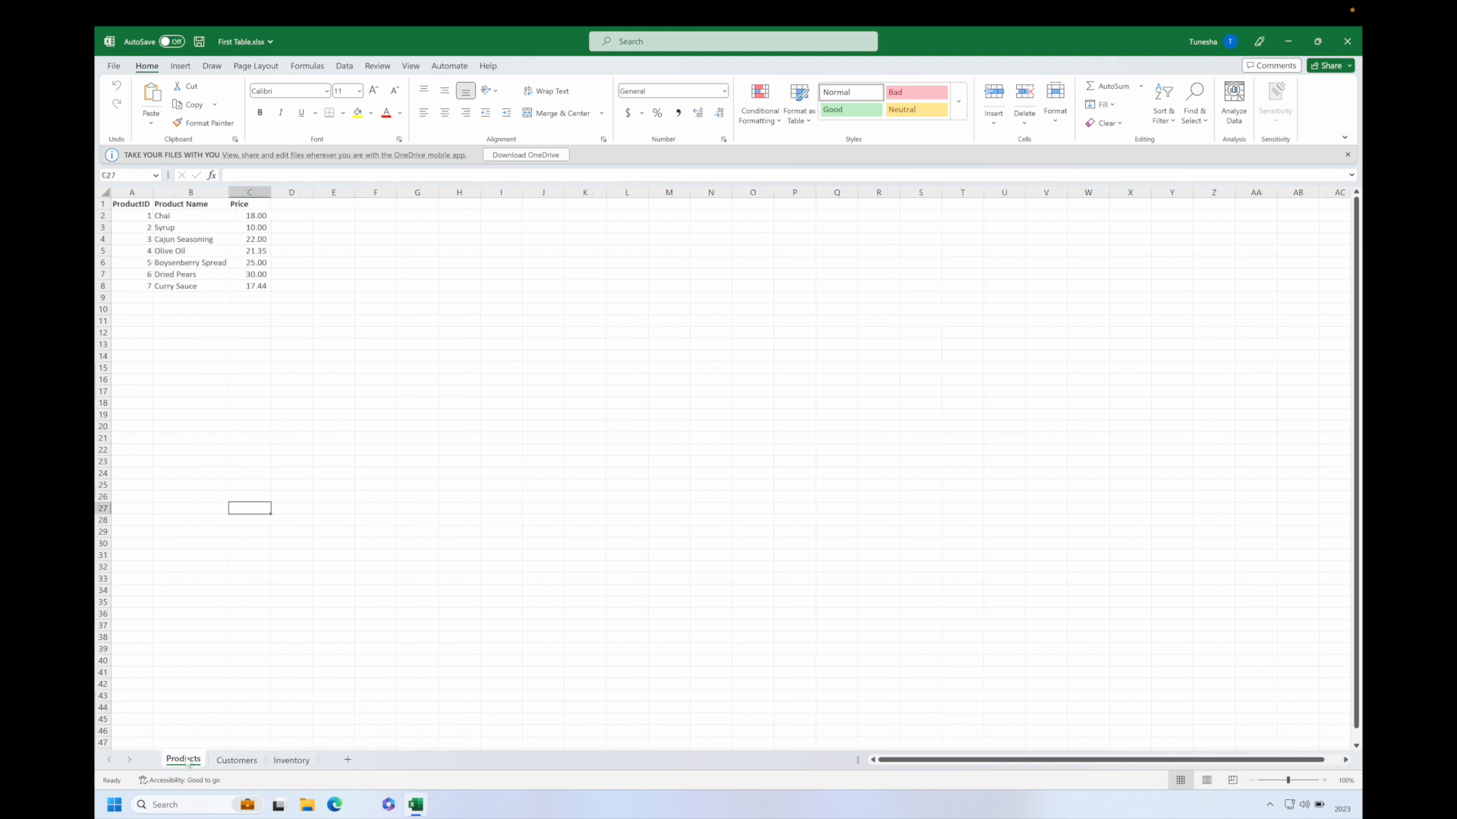
{"action": "left_click", "coordinate": [292, 205]}
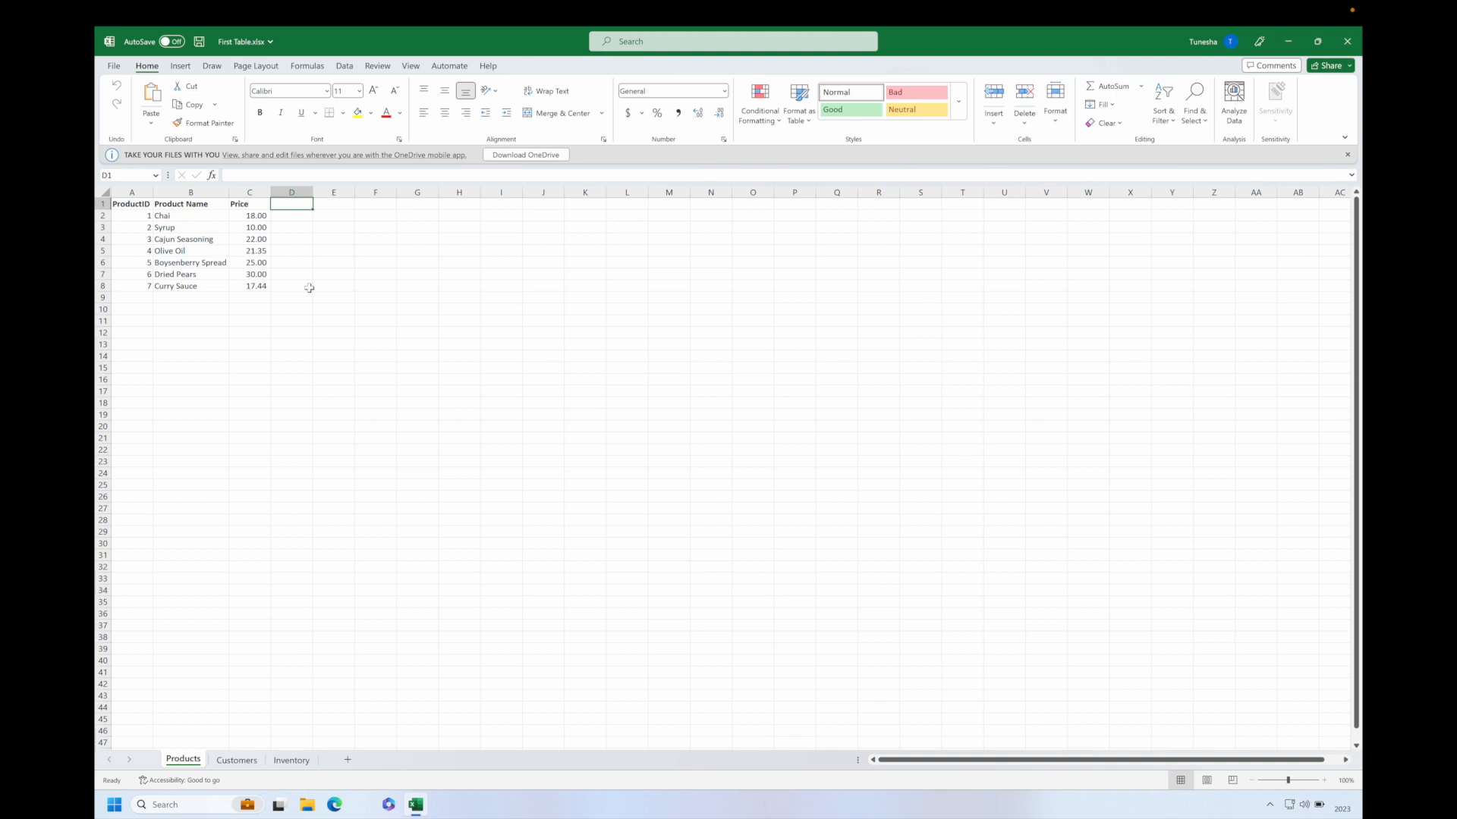
{"action": "type", "text": "Cost"}
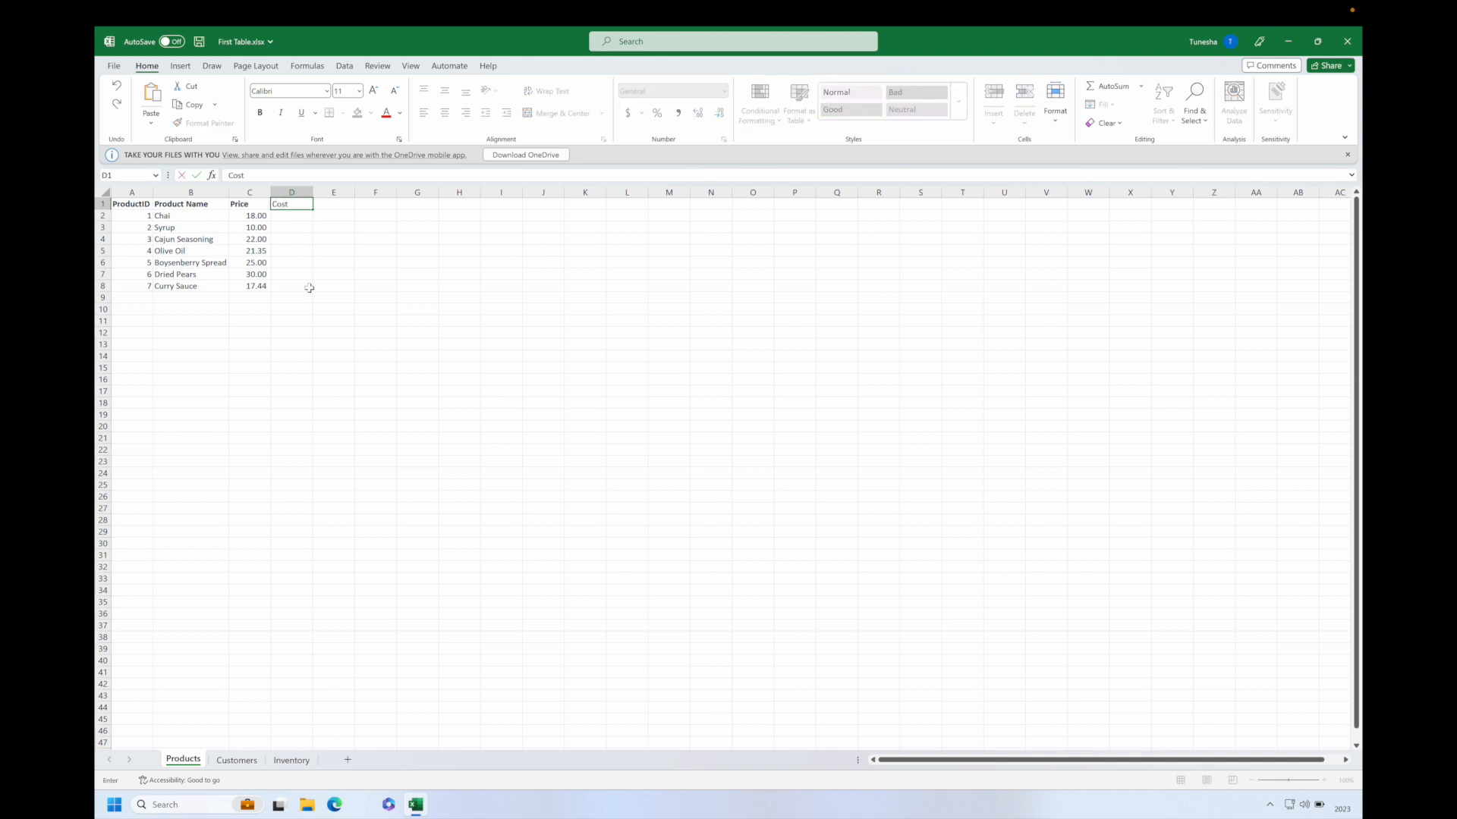
{"action": "type", "text": " price"}
{"action": "key", "text": "Return"}
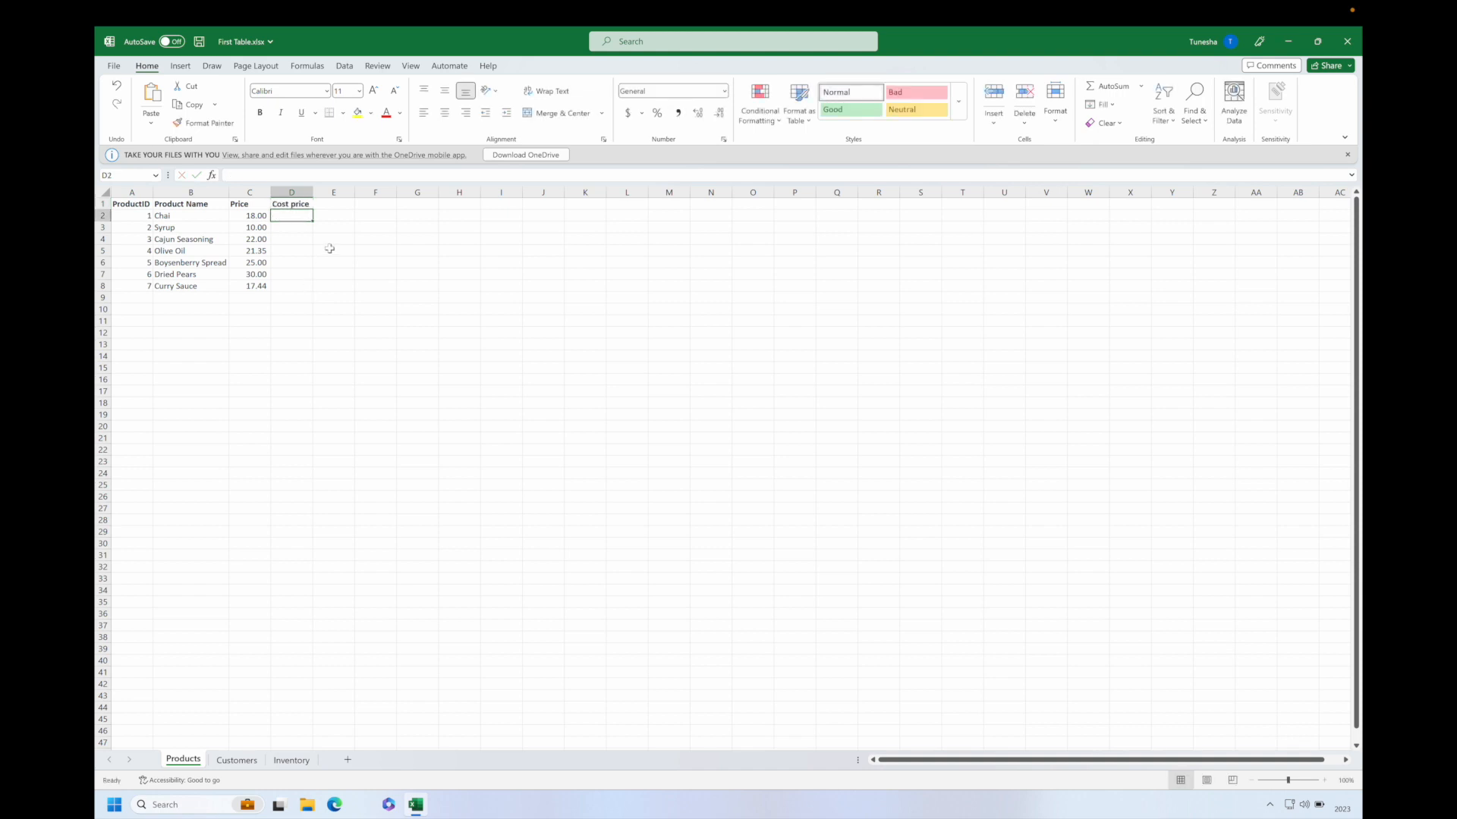
{"action": "left_click_drag", "start_coordinate": [313, 192], "coordinate": [319, 192]}
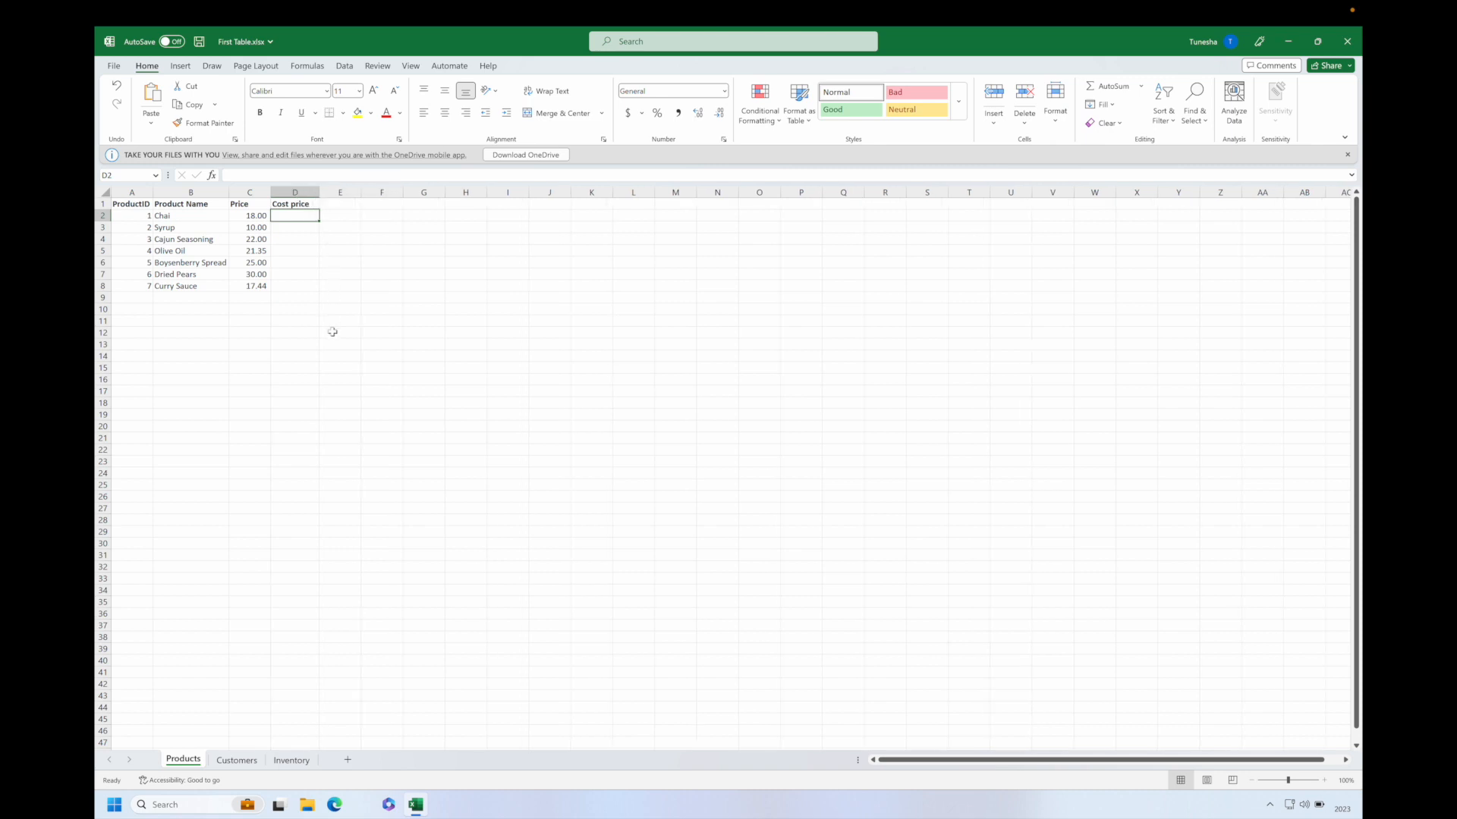
Enter the cost prices 12, 8, 20, 17.2, 20, 22 and 14 for the seven products in D2:D8
{"action": "type", "text": "12"}
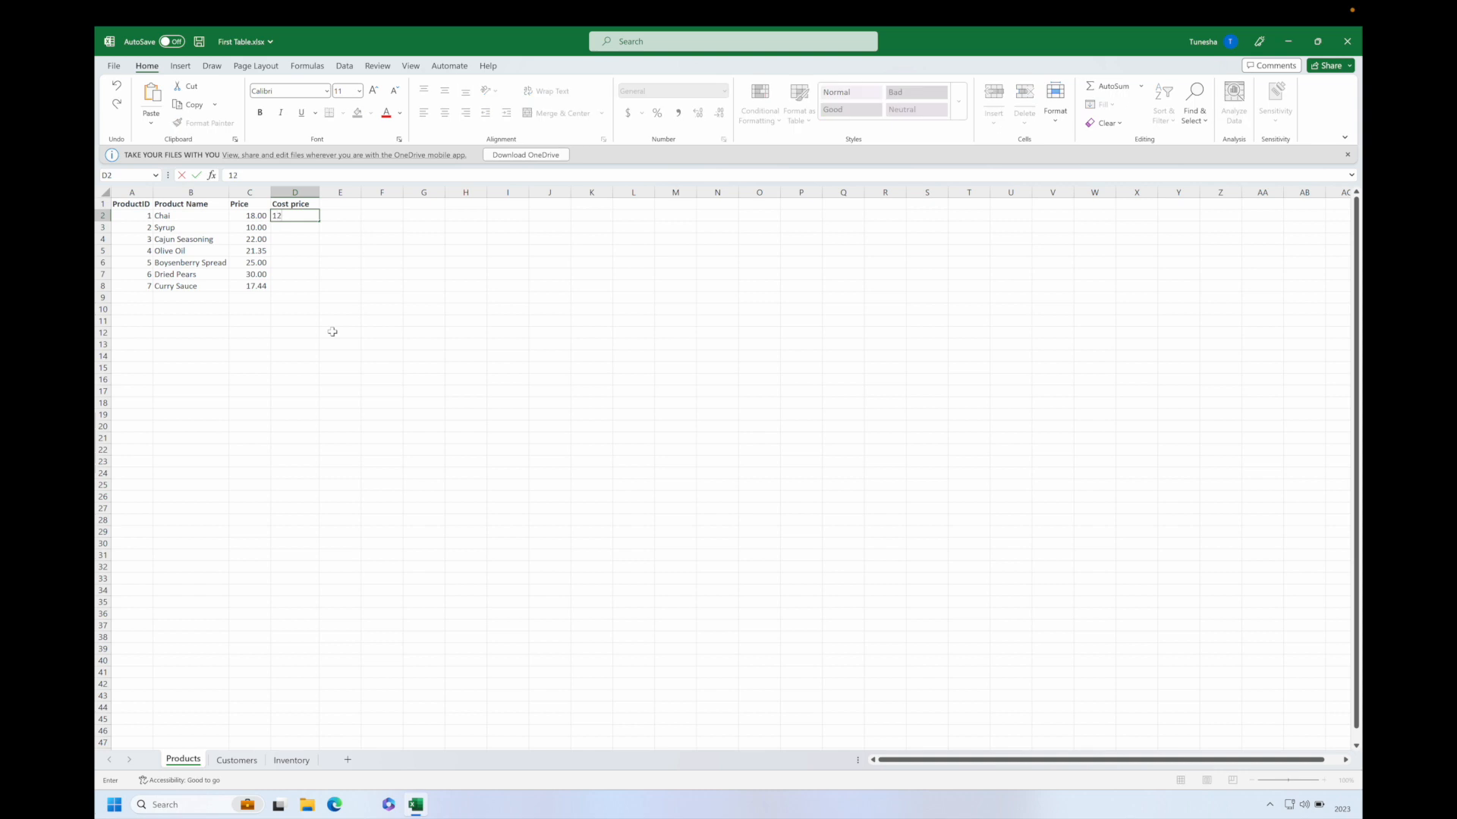
{"action": "key", "text": "Return"}
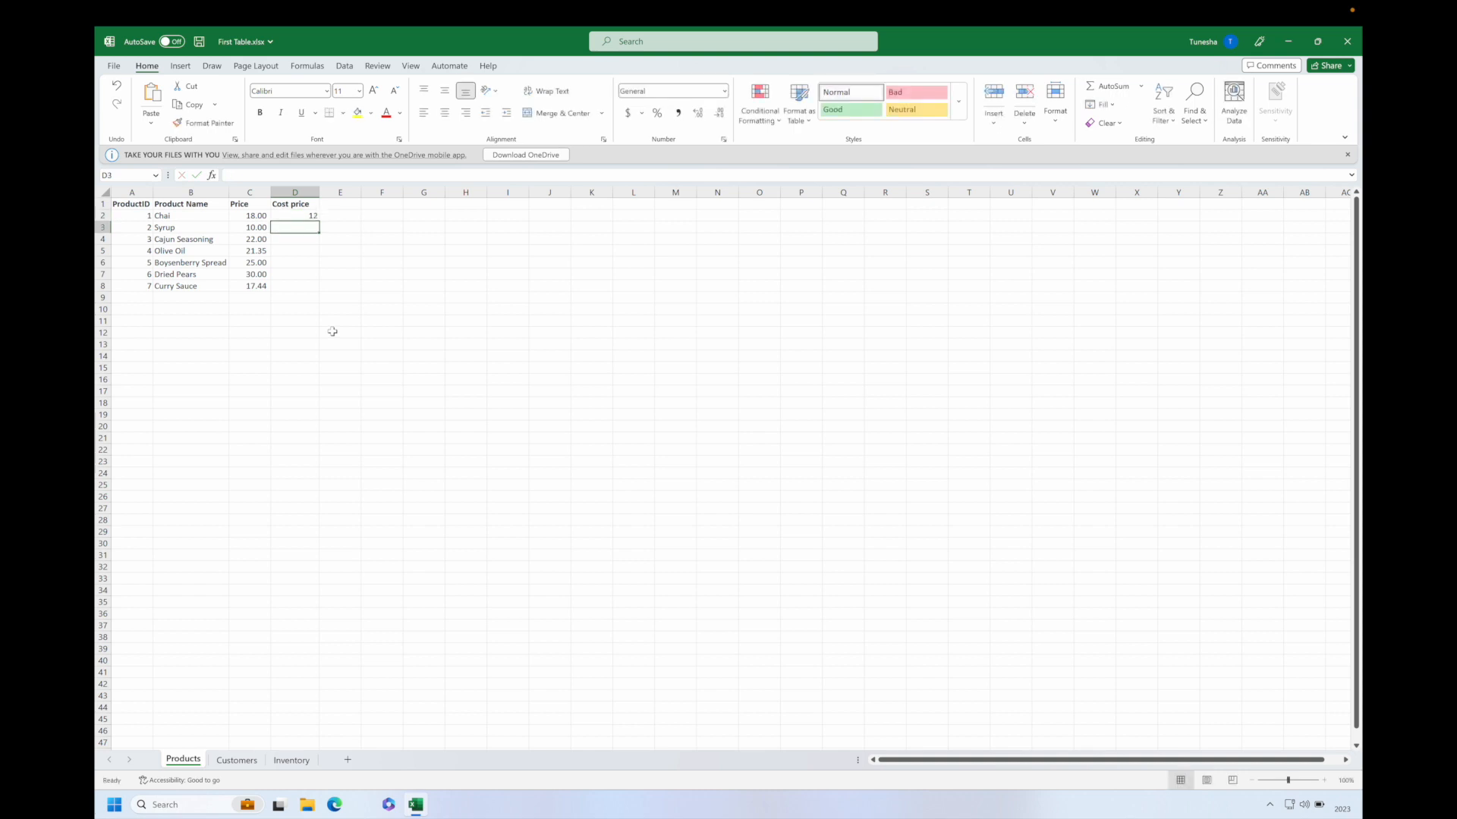
{"action": "type", "text": "8"}
{"action": "key", "text": "Return"}
{"action": "type", "text": "20"}
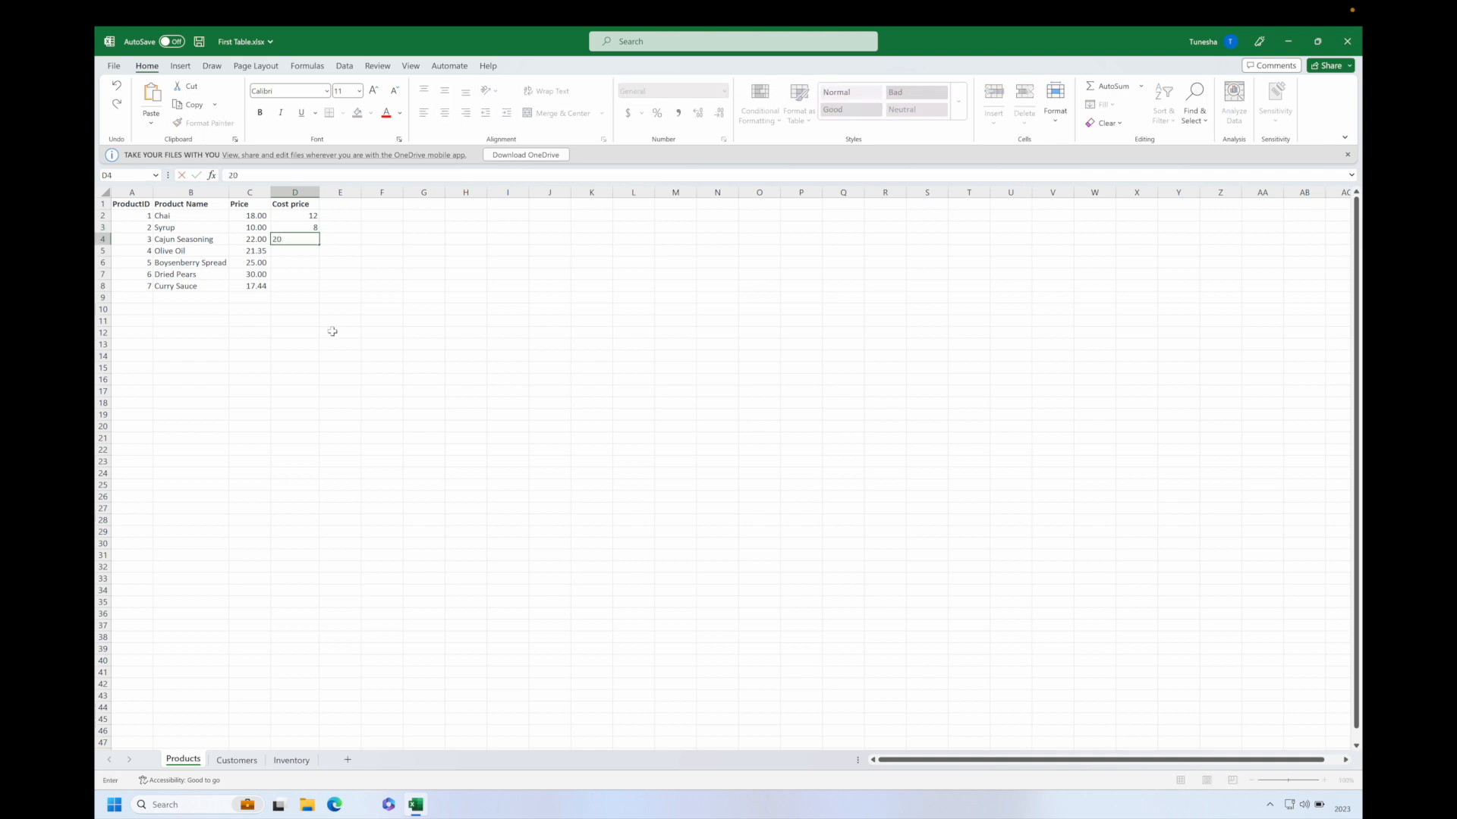
{"action": "key", "text": "Return"}
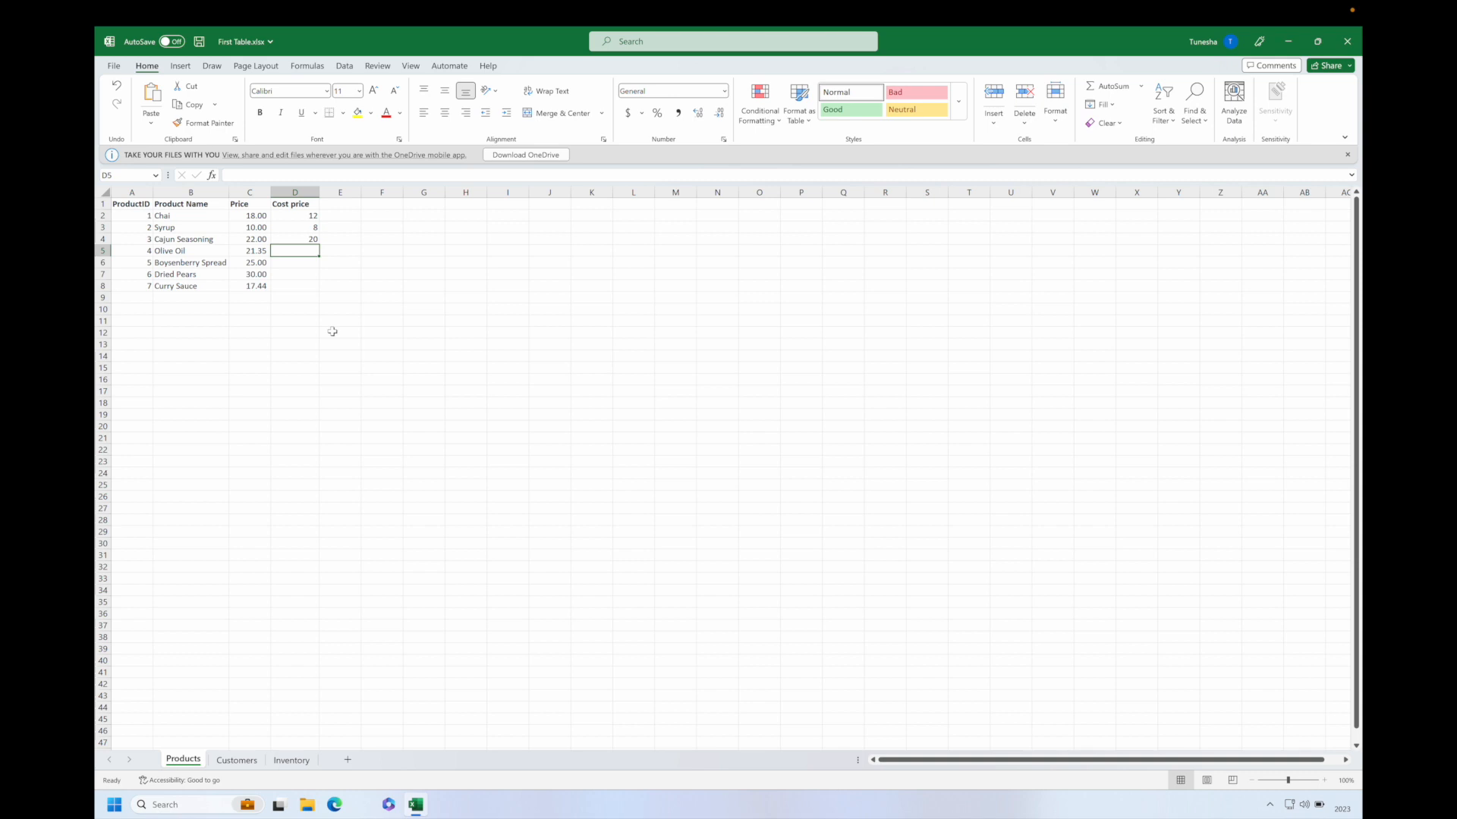
{"action": "type", "text": "17.2"}
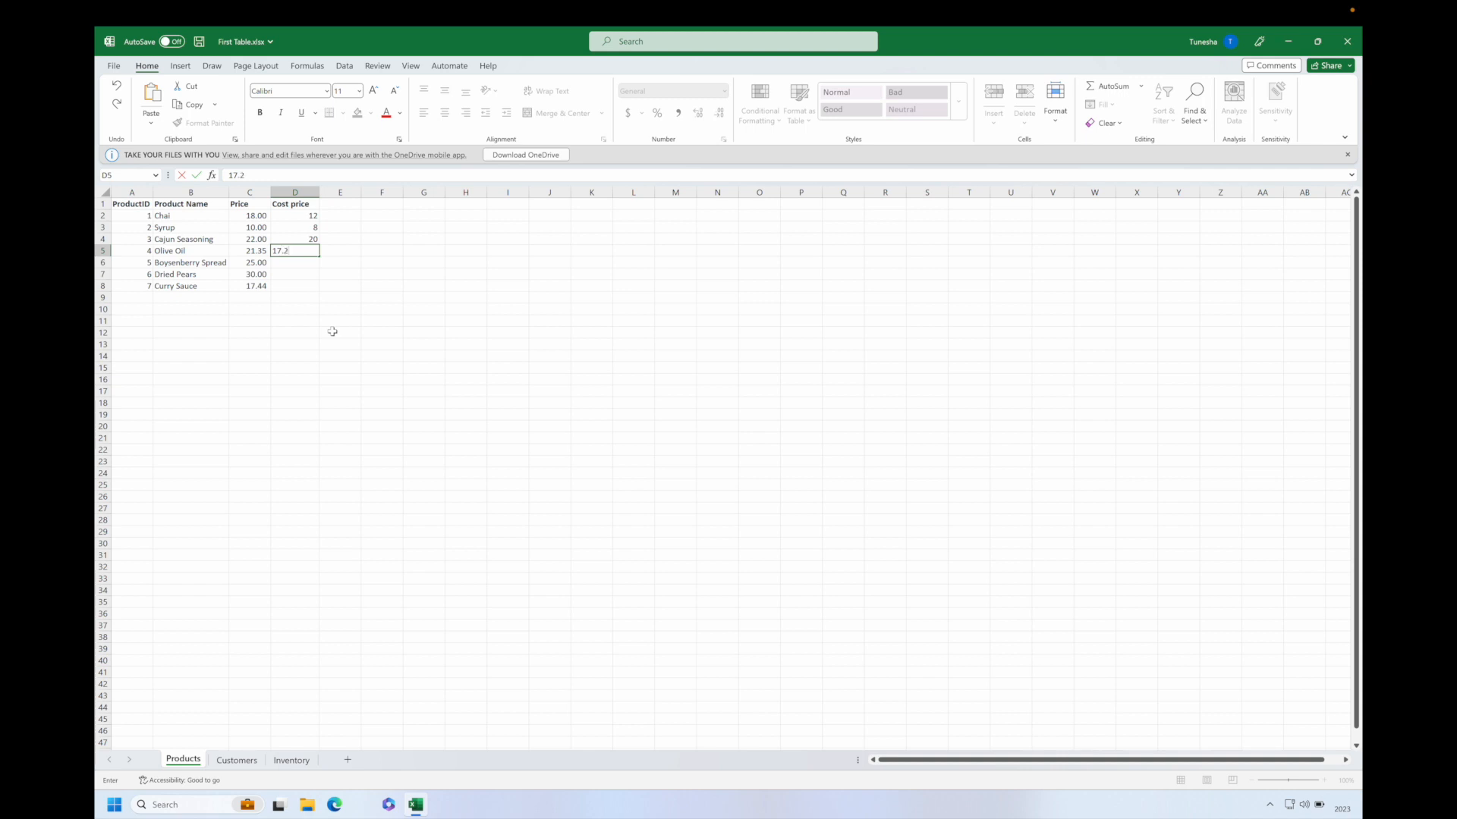
{"action": "key", "text": "Return"}
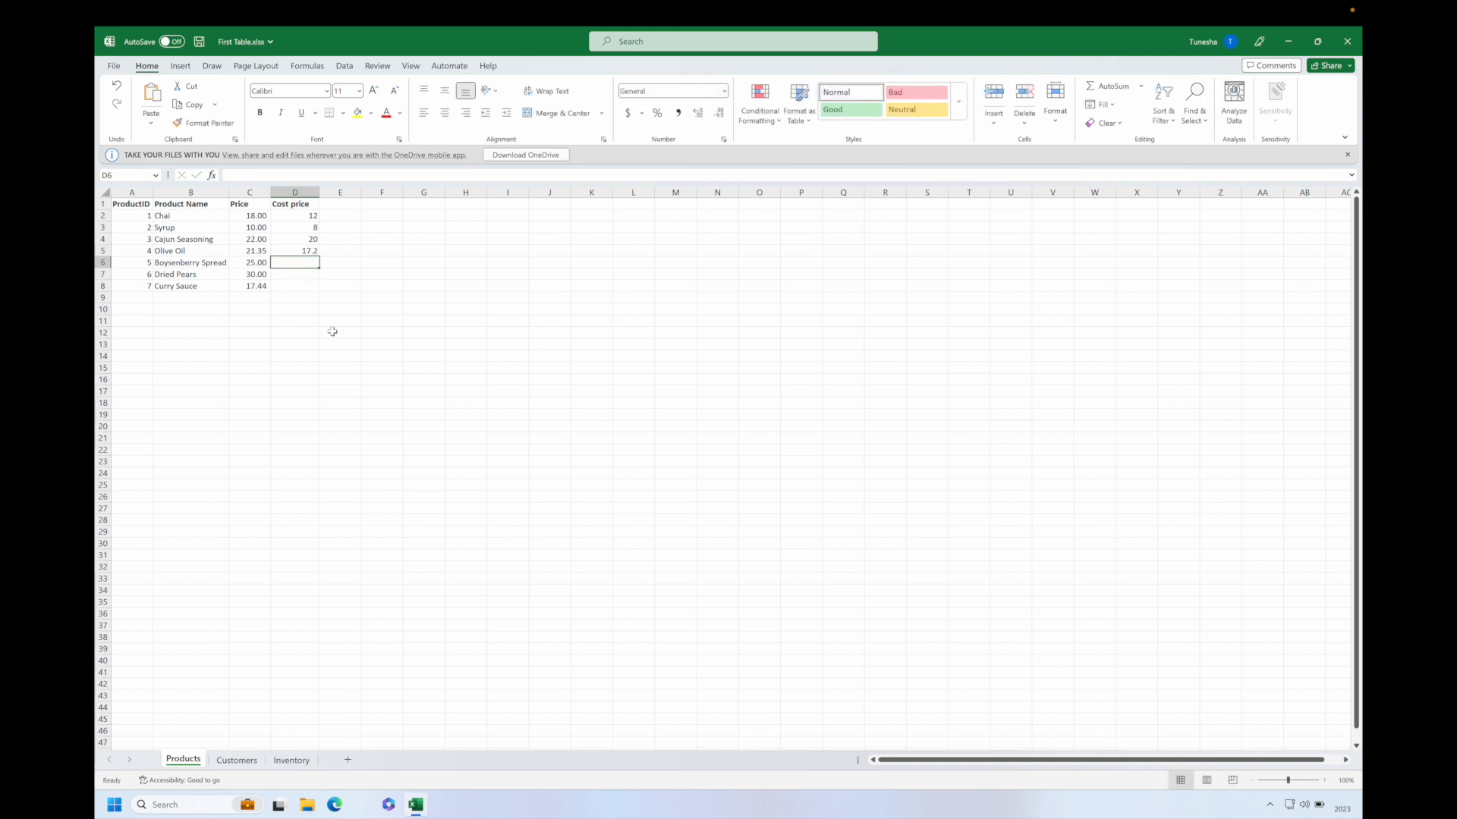
{"action": "type", "text": "20"}
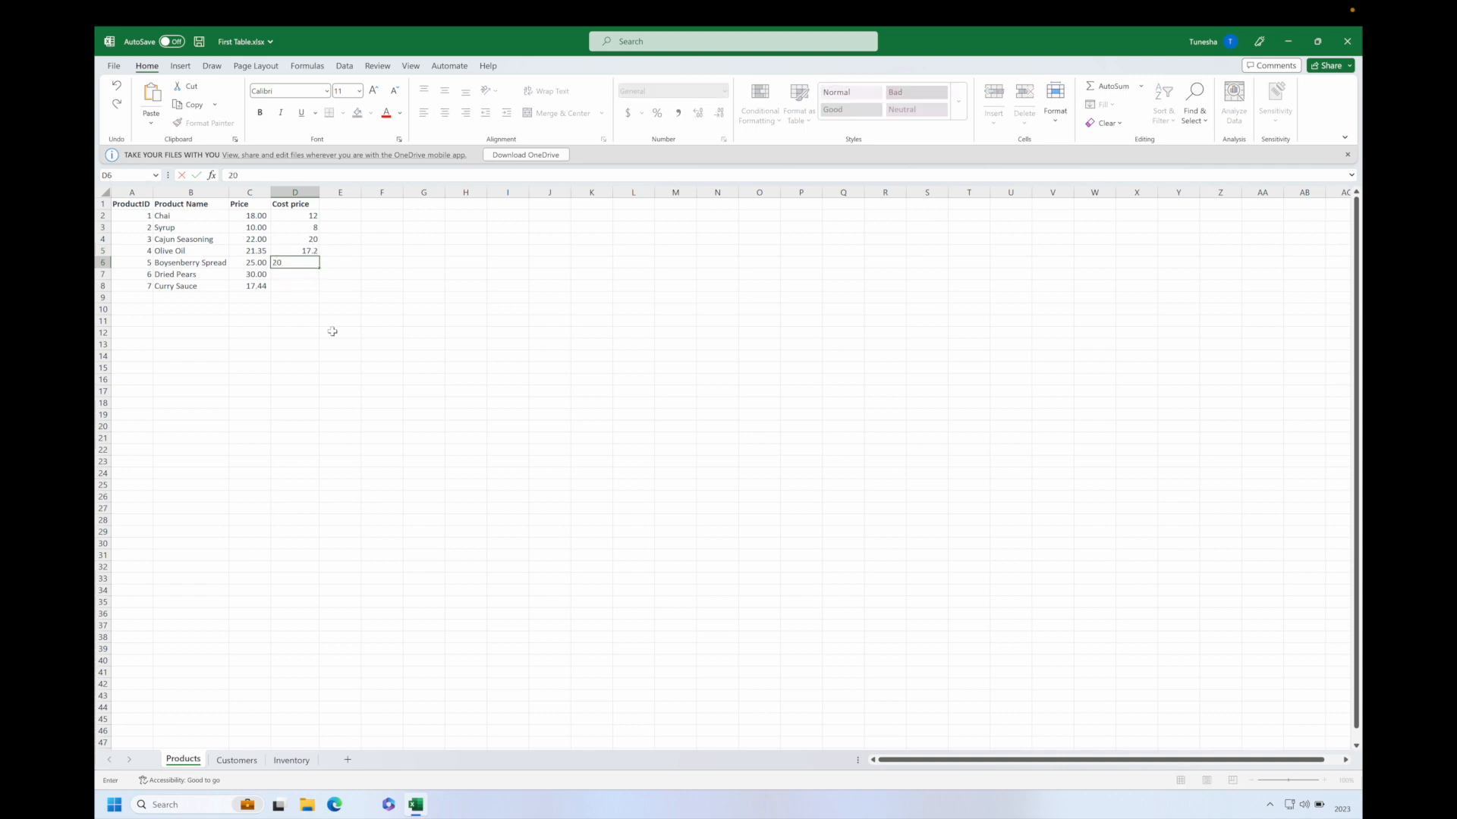
{"action": "key", "text": "Return"}
{"action": "type", "text": "22"}
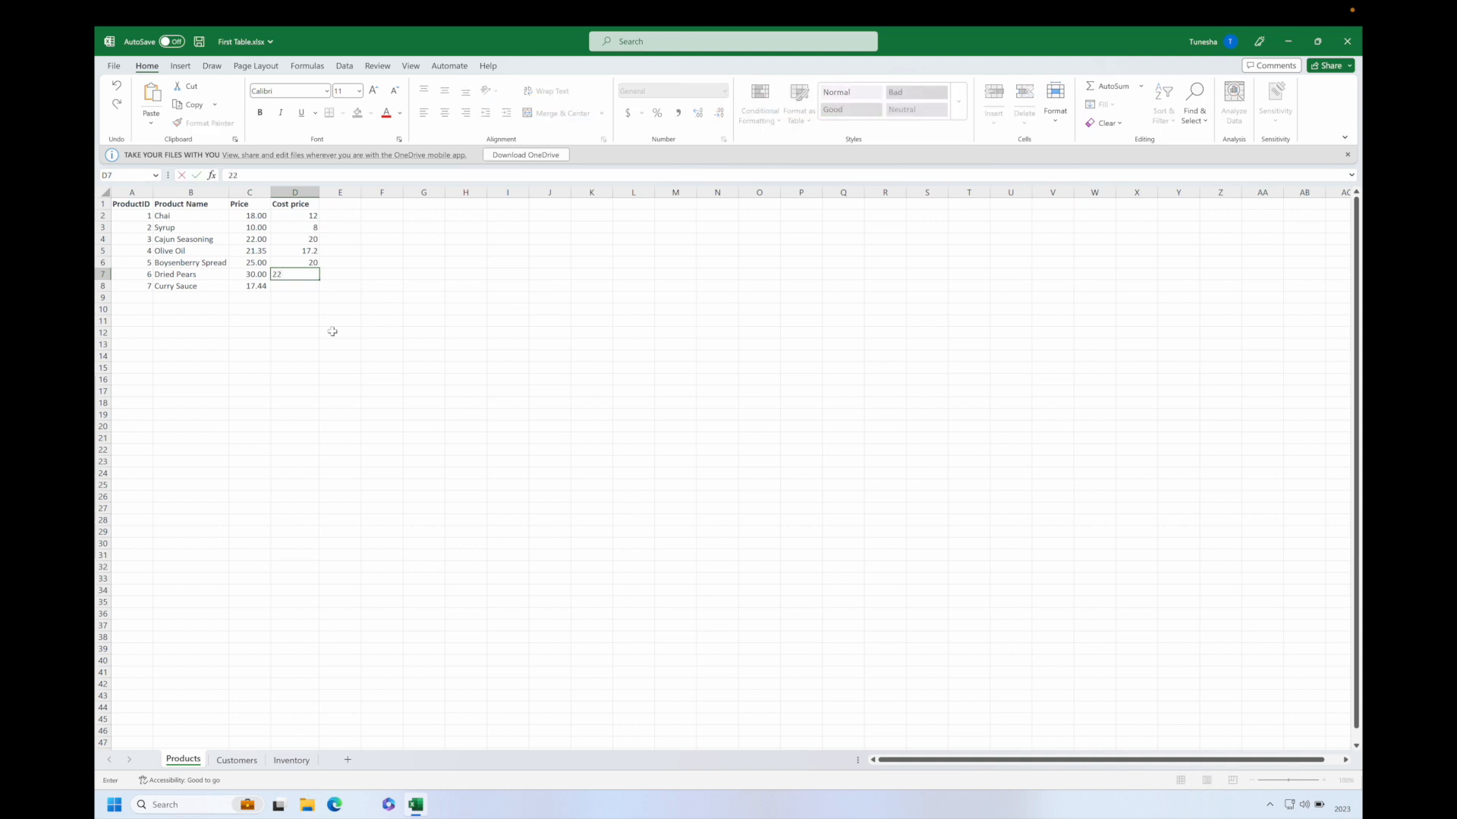
{"action": "key", "text": "Return"}
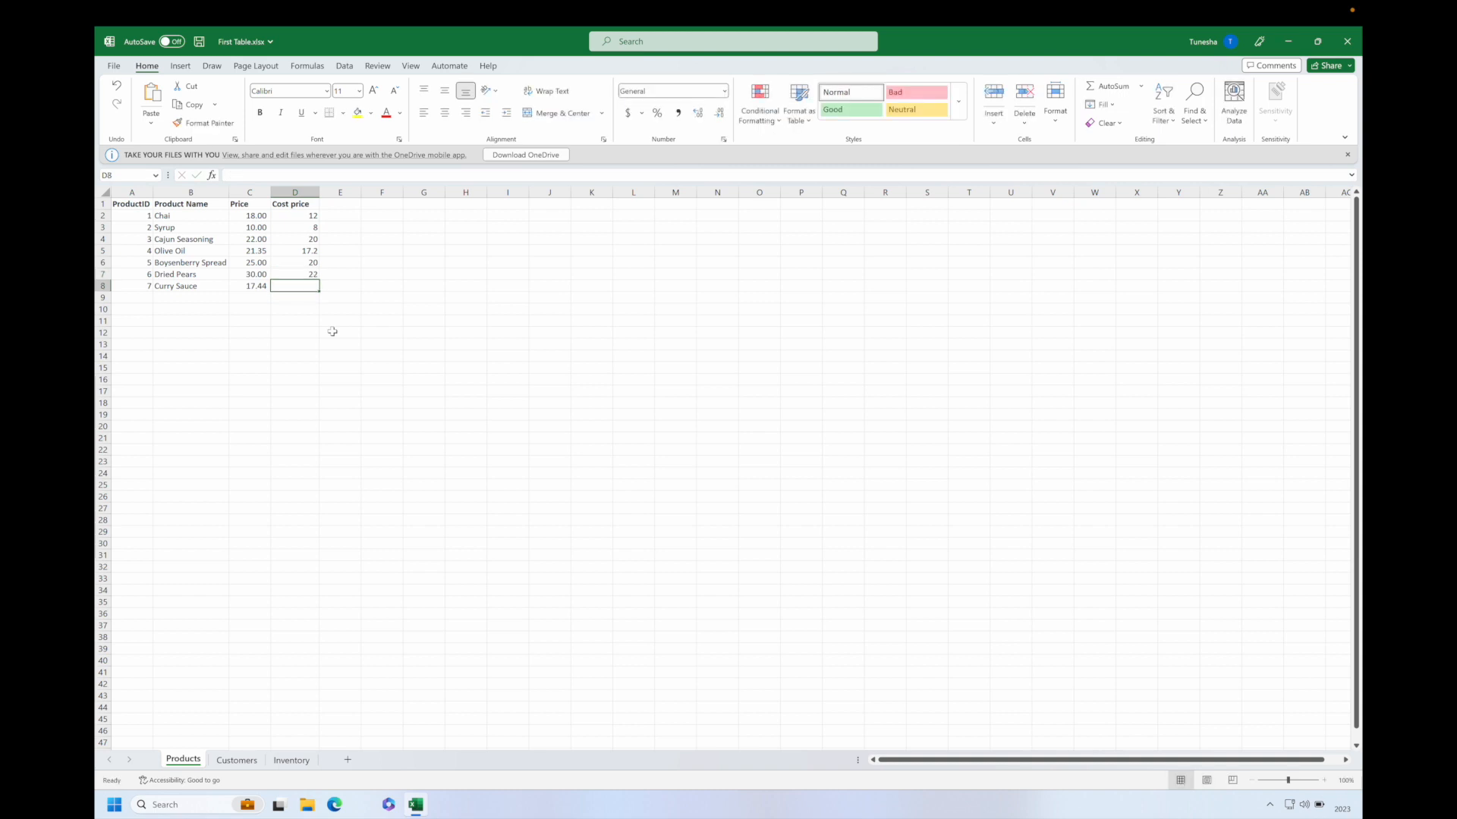
{"action": "type", "text": "14"}
{"action": "key", "text": "Return"}
Apply the comma number style to the cost prices in D2:D8
{"action": "left_click_drag", "start_coordinate": [270, 196], "coordinate": [324, 299]}
{"action": "left_click_drag", "start_coordinate": [227, 208], "coordinate": [271, 298]}
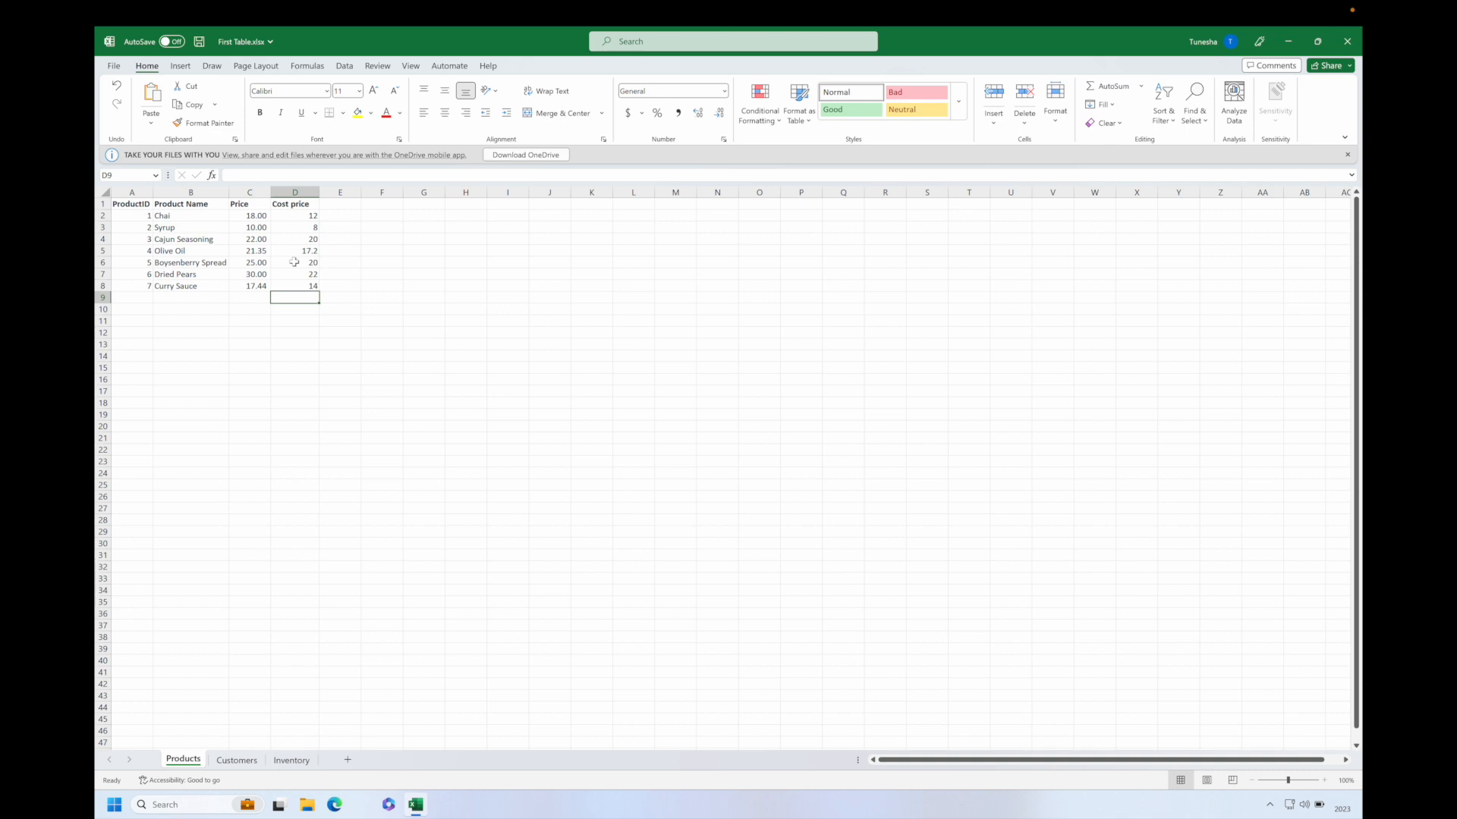
{"action": "mouse_move", "coordinate": [294, 262]}
{"action": "left_mouse_down"}
{"action": "mouse_move", "coordinate": [635, 113]}
{"action": "mouse_move", "coordinate": [677, 119]}
{"action": "left_mouse_up"}
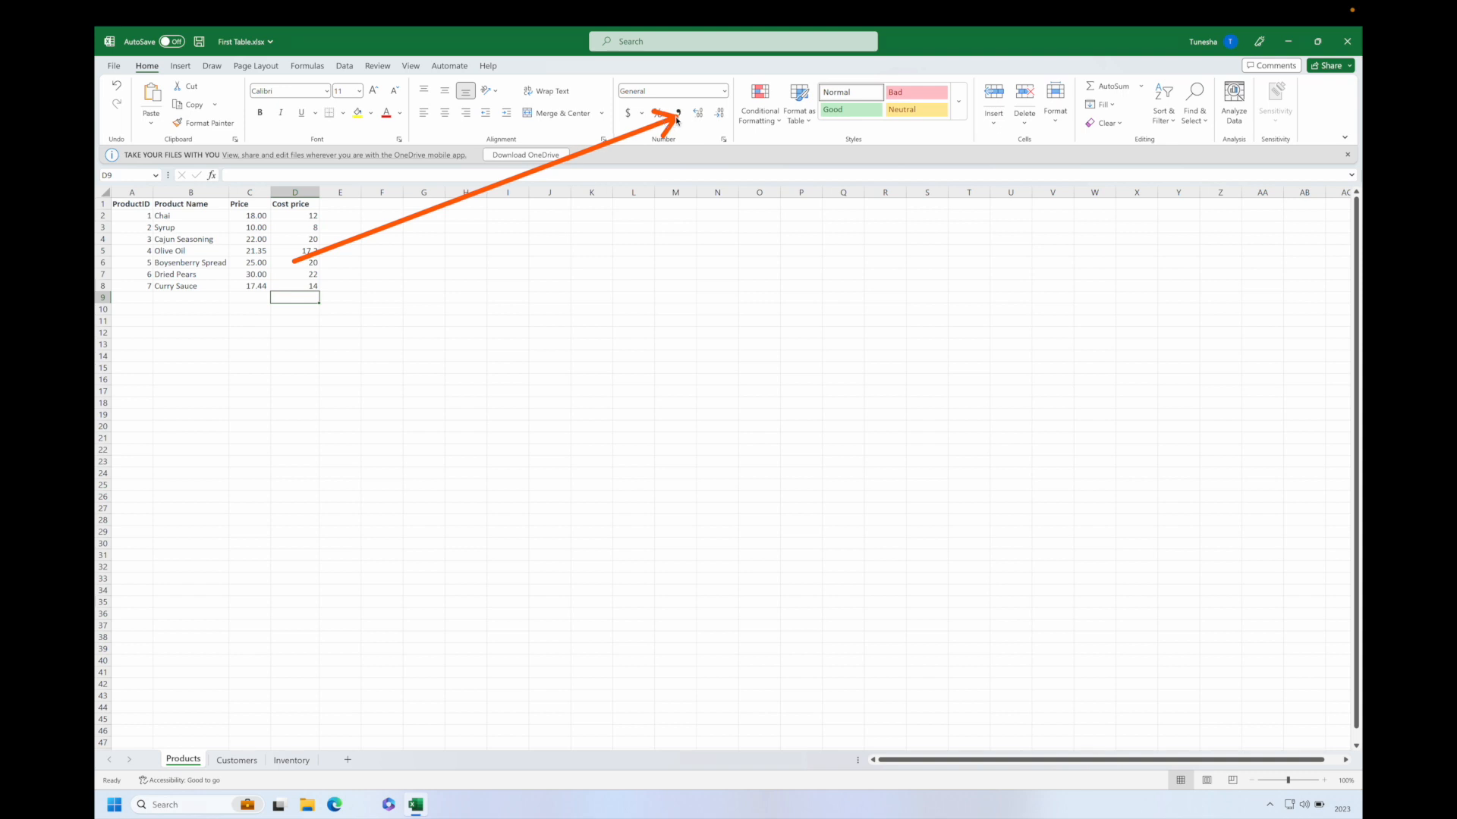
{"action": "left_click", "coordinate": [300, 215]}
{"action": "left_click_drag", "start_coordinate": [300, 215], "coordinate": [300, 287]}
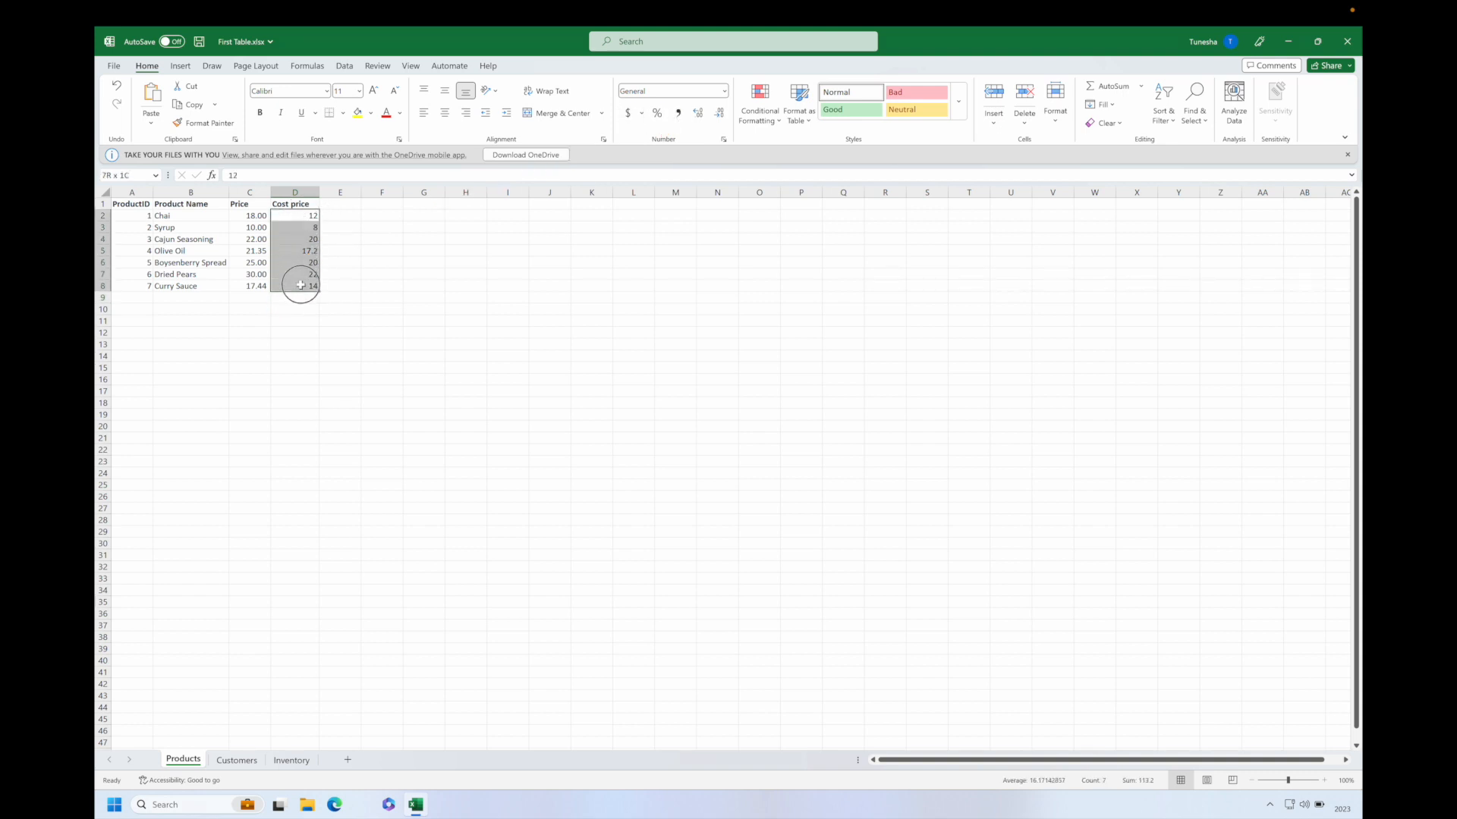
{"action": "left_click", "coordinate": [678, 113]}
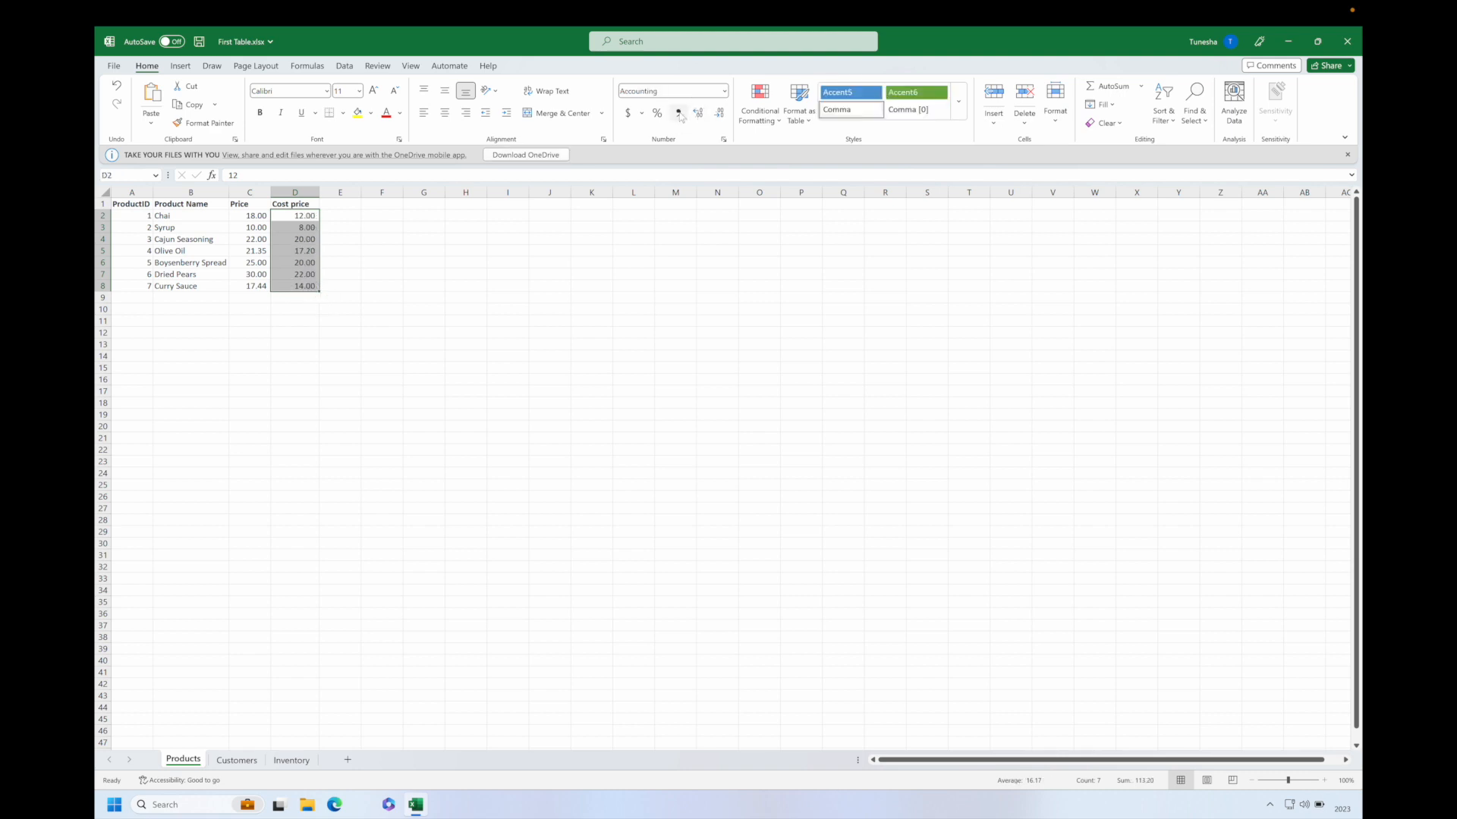
Add a Product margin header in E1 and fit the column width to its text
{"action": "left_click", "coordinate": [346, 204]}
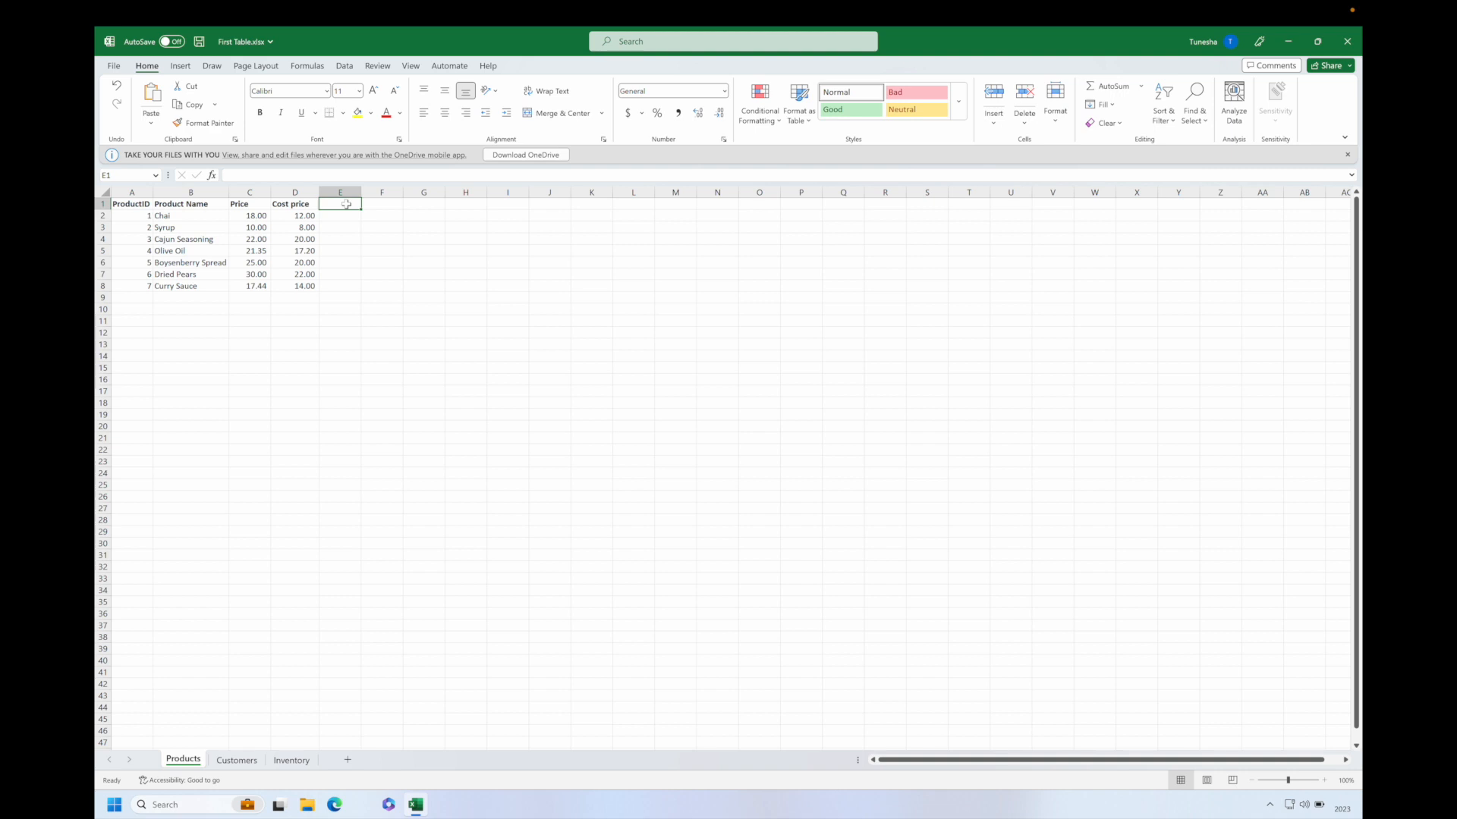
{"action": "type", "text": "P"}
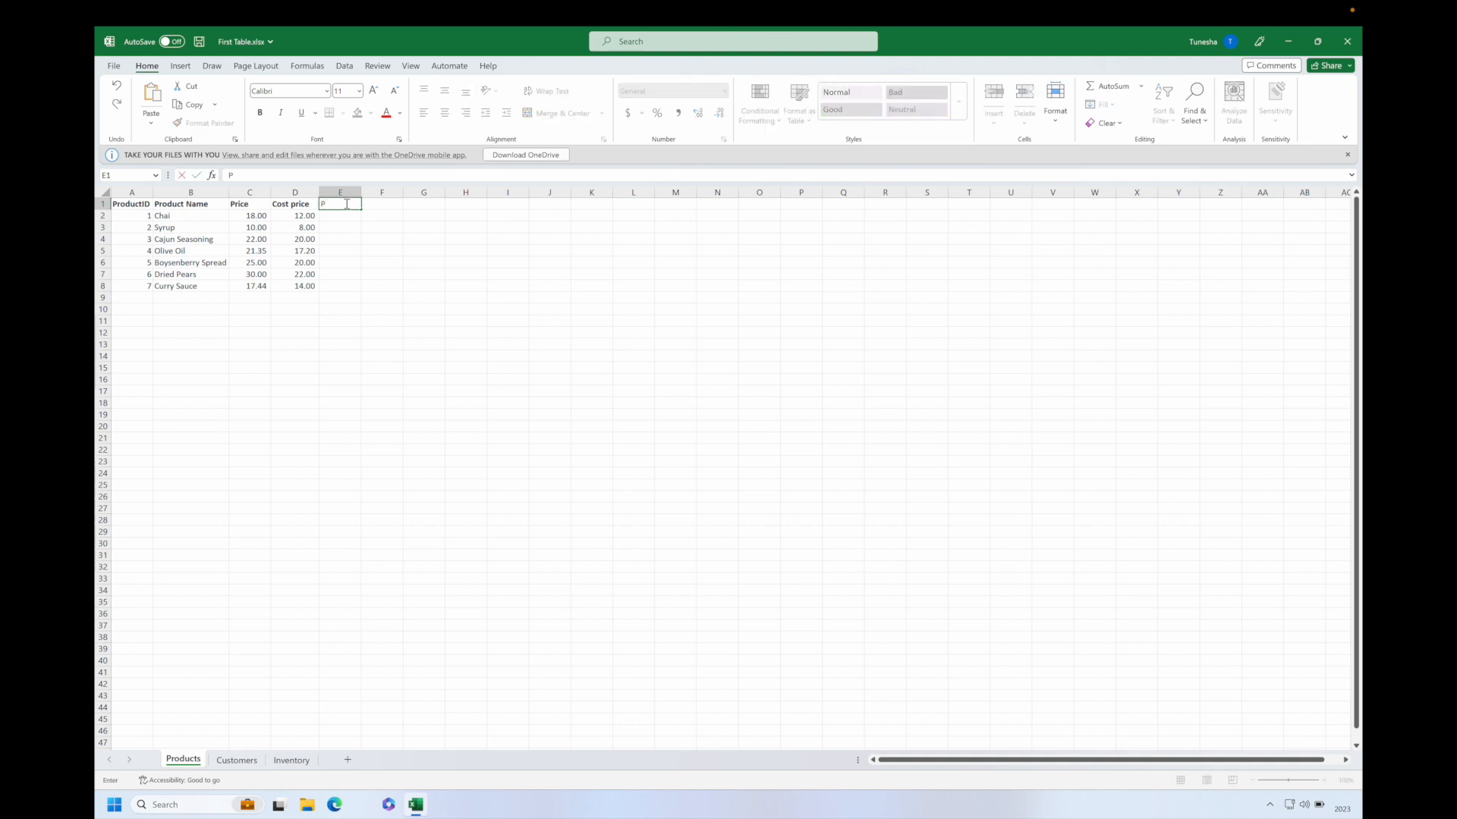
{"action": "type", "text": "roduct margin"}
{"action": "key", "text": "Return"}
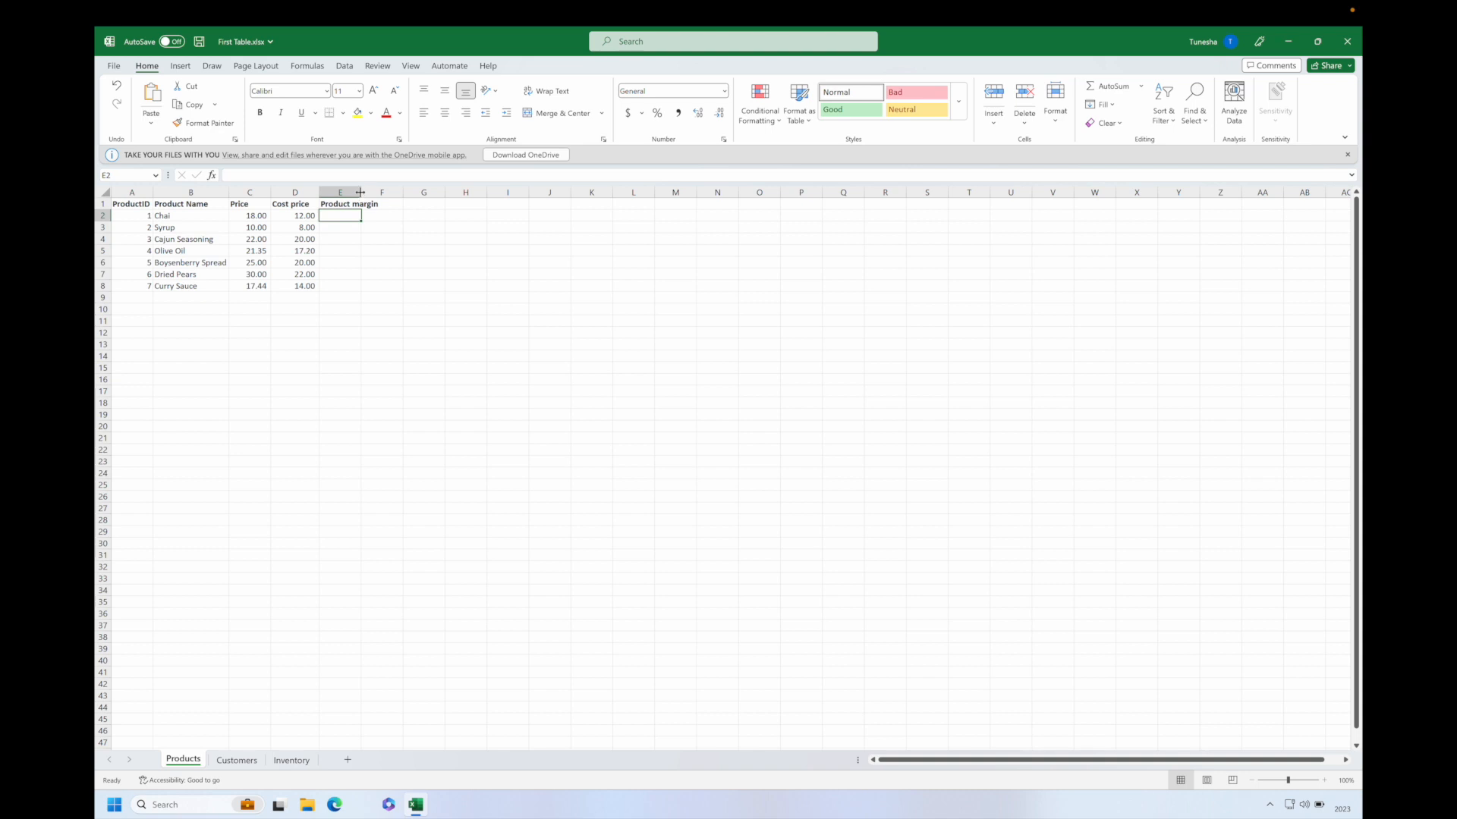
{"action": "double_click", "coordinate": [361, 192]}
Dismiss the OneDrive notification bar above the formula bar
{"action": "left_click_drag", "start_coordinate": [414, 225], "coordinate": [365, 218]}
{"action": "left_click_drag", "start_coordinate": [217, 170], "coordinate": [263, 175]}
{"action": "left_click_drag", "start_coordinate": [108, 142], "coordinate": [597, 173]}
{"action": "left_click_drag", "start_coordinate": [1257, 162], "coordinate": [1337, 160]}
{"action": "left_click", "coordinate": [1347, 155]}
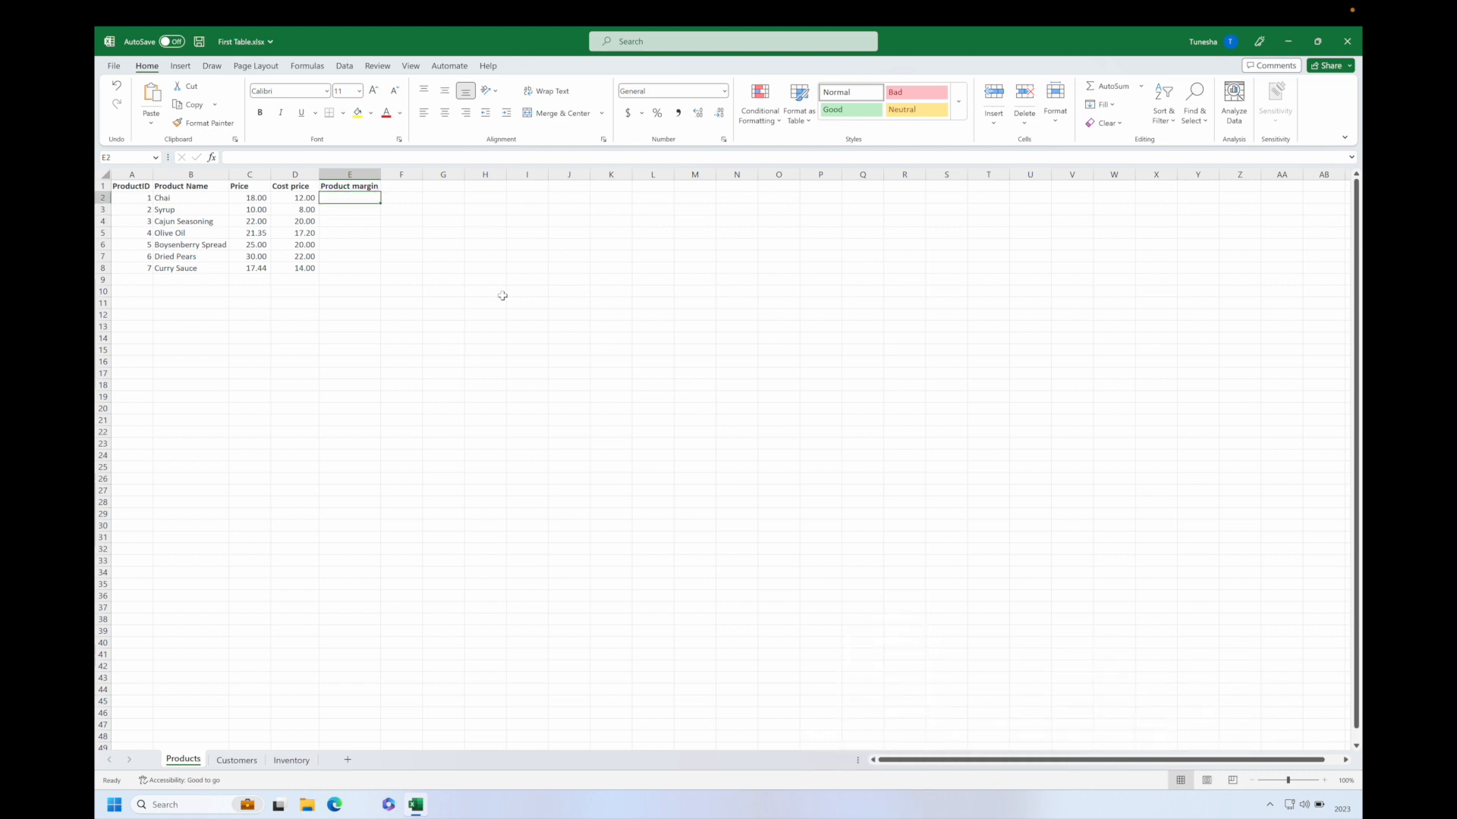
Calculate the margin for Chai in E2 by subtracting cost price from price with =C2-D2
{"action": "type", "text": "="}
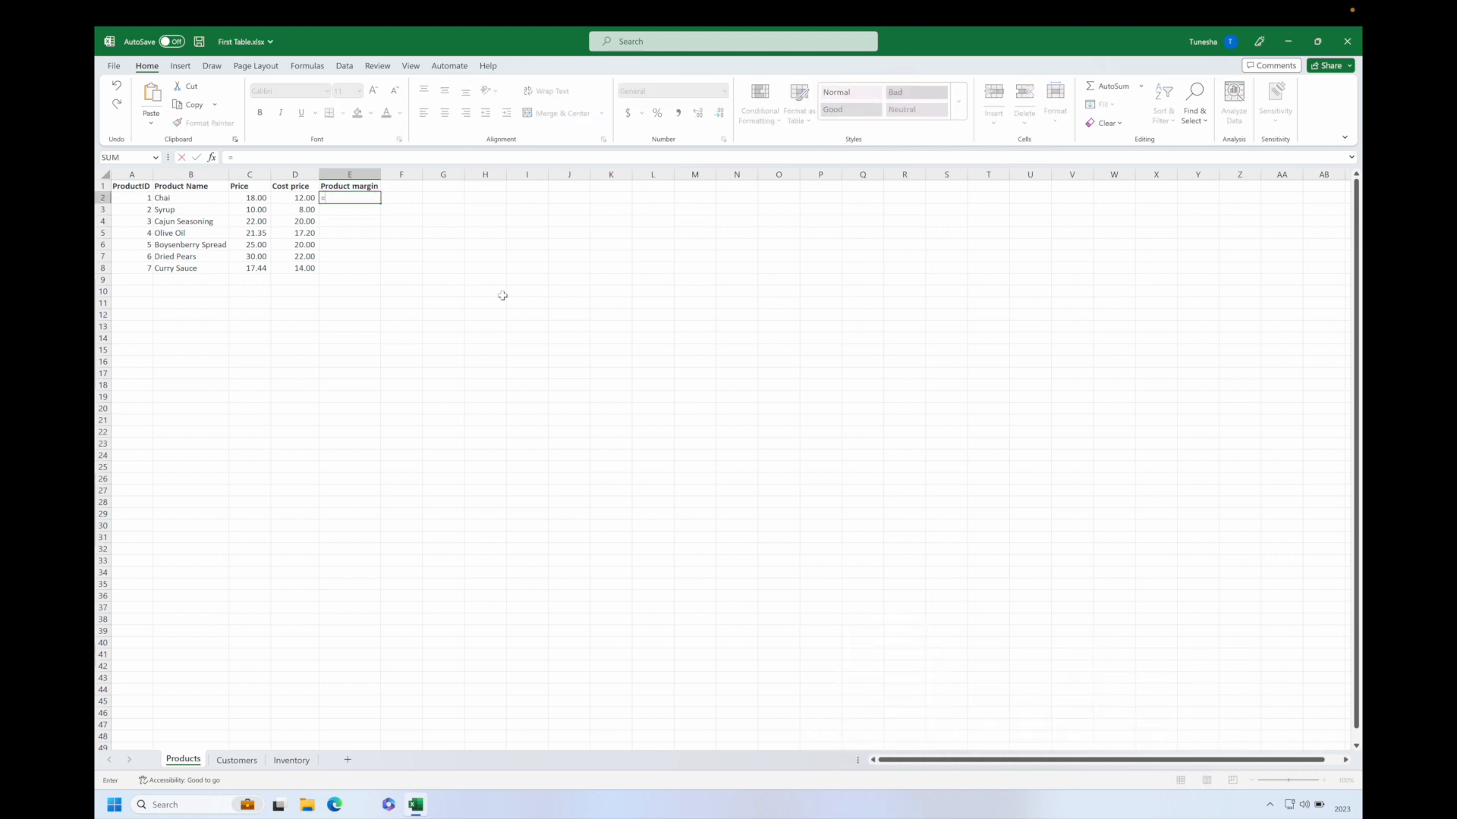
{"action": "left_click_drag", "start_coordinate": [503, 295], "coordinate": [332, 211]}
{"action": "left_click", "coordinate": [251, 198]}
{"action": "type", "text": "-"}
{"action": "left_click", "coordinate": [295, 197]}
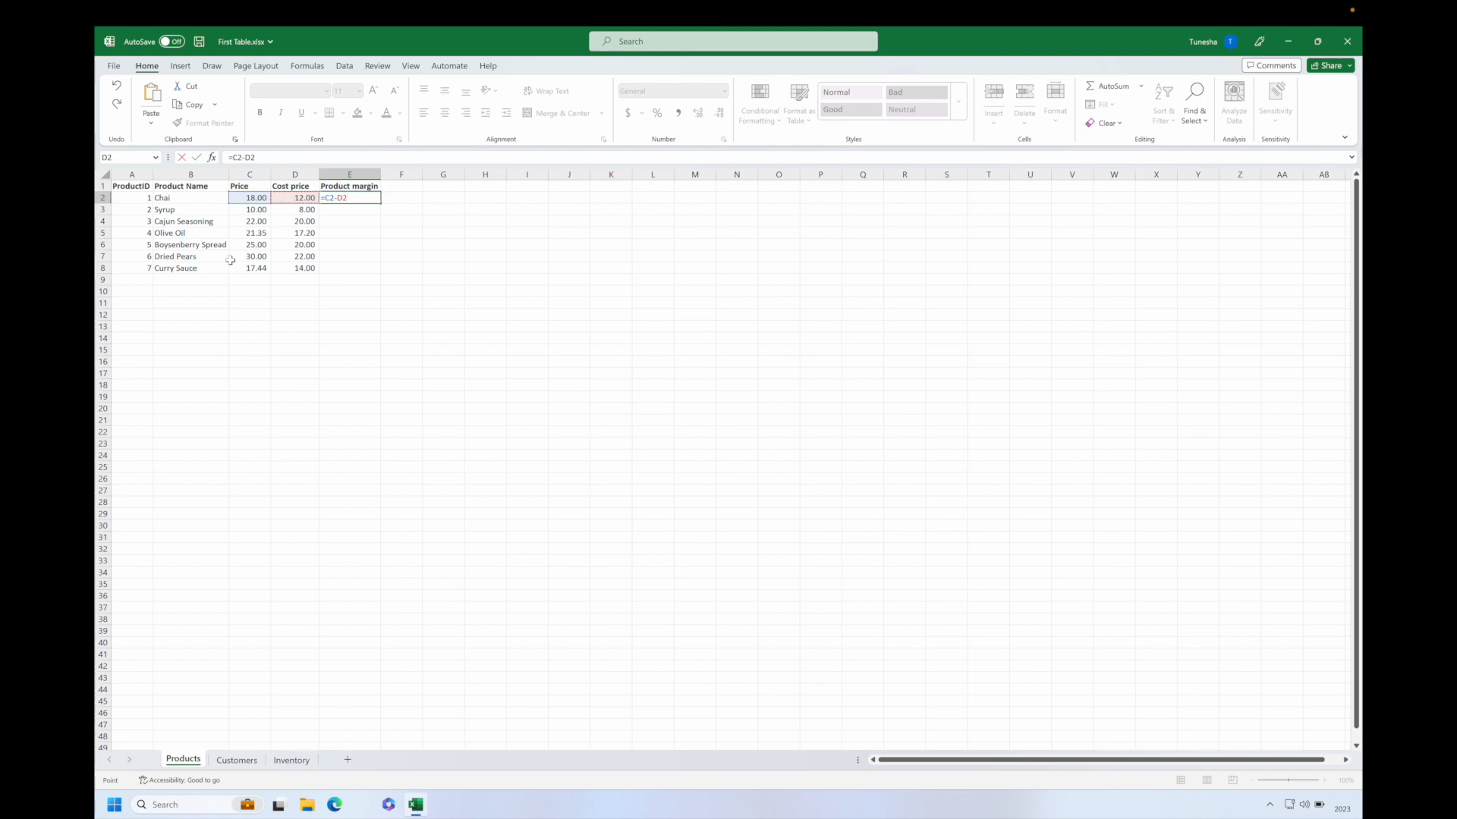
{"action": "left_click_drag", "start_coordinate": [231, 260], "coordinate": [198, 165]}
{"action": "left_click", "coordinate": [196, 157]}
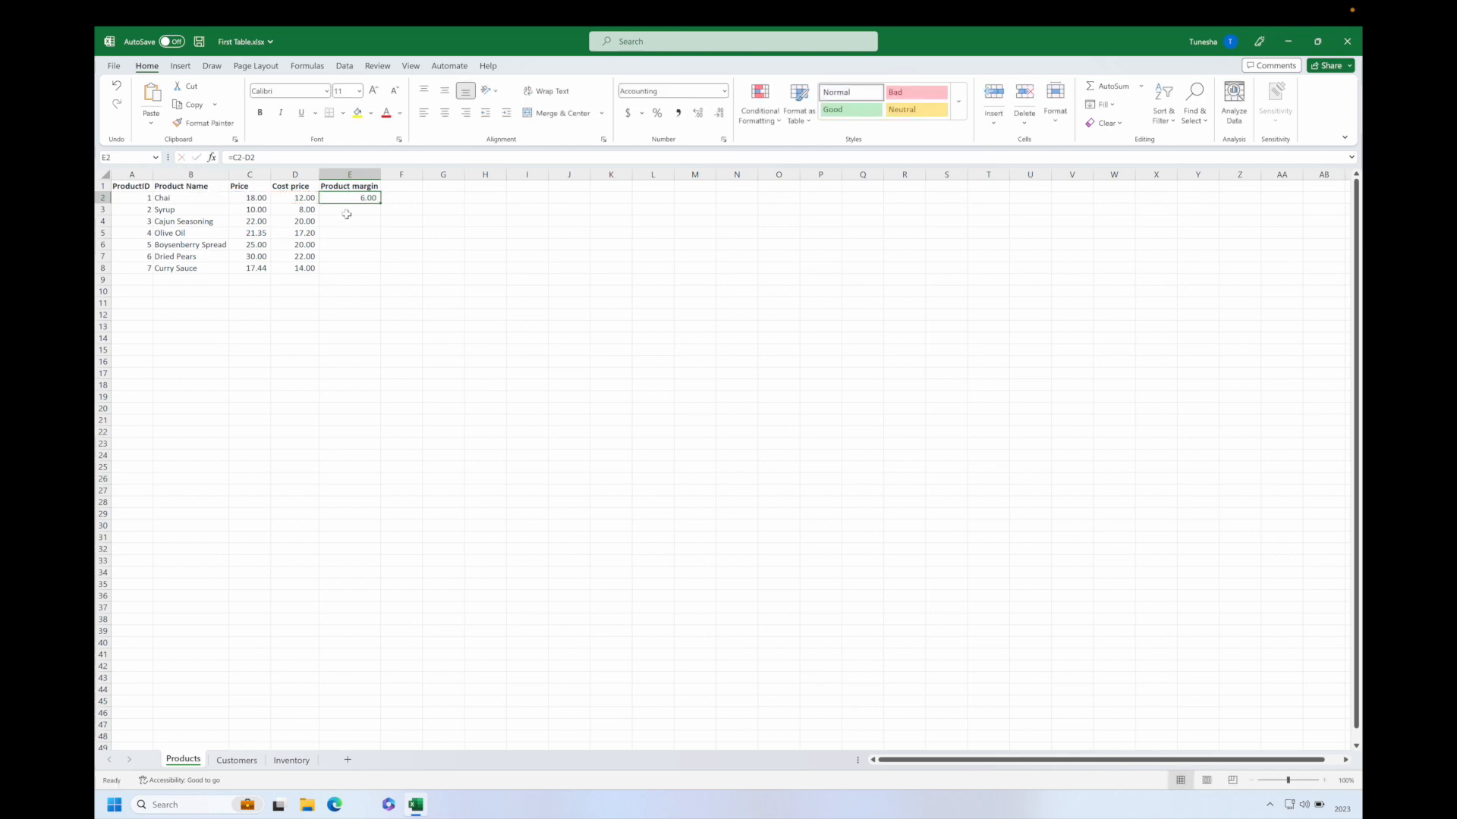
Calculate the margin for Syrup in E3 with the formula =C3-D3
{"action": "left_click", "coordinate": [347, 212]}
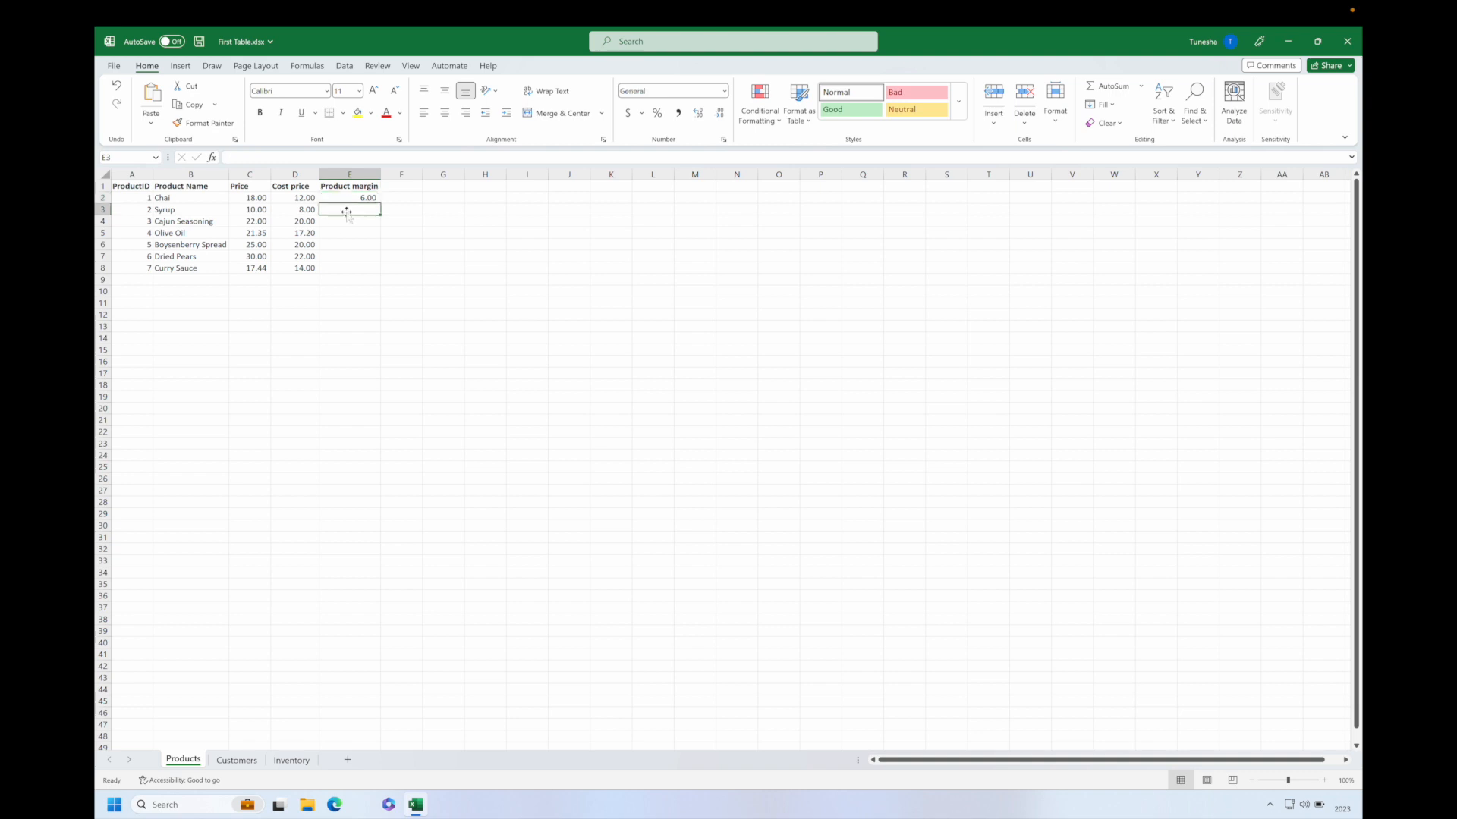
{"action": "type", "text": "="}
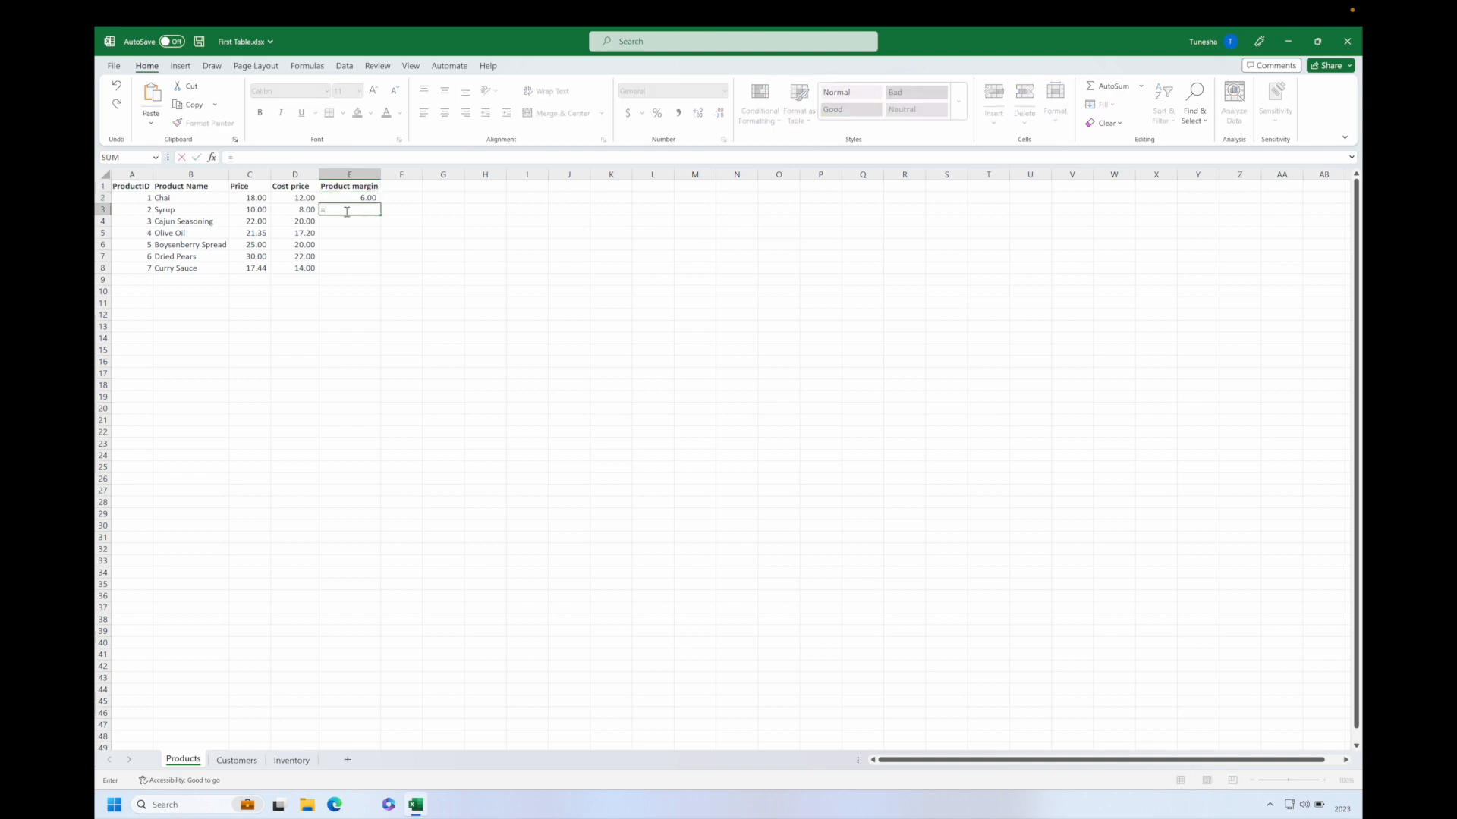
{"action": "left_click", "coordinate": [255, 210]}
{"action": "left_click", "coordinate": [294, 210]}
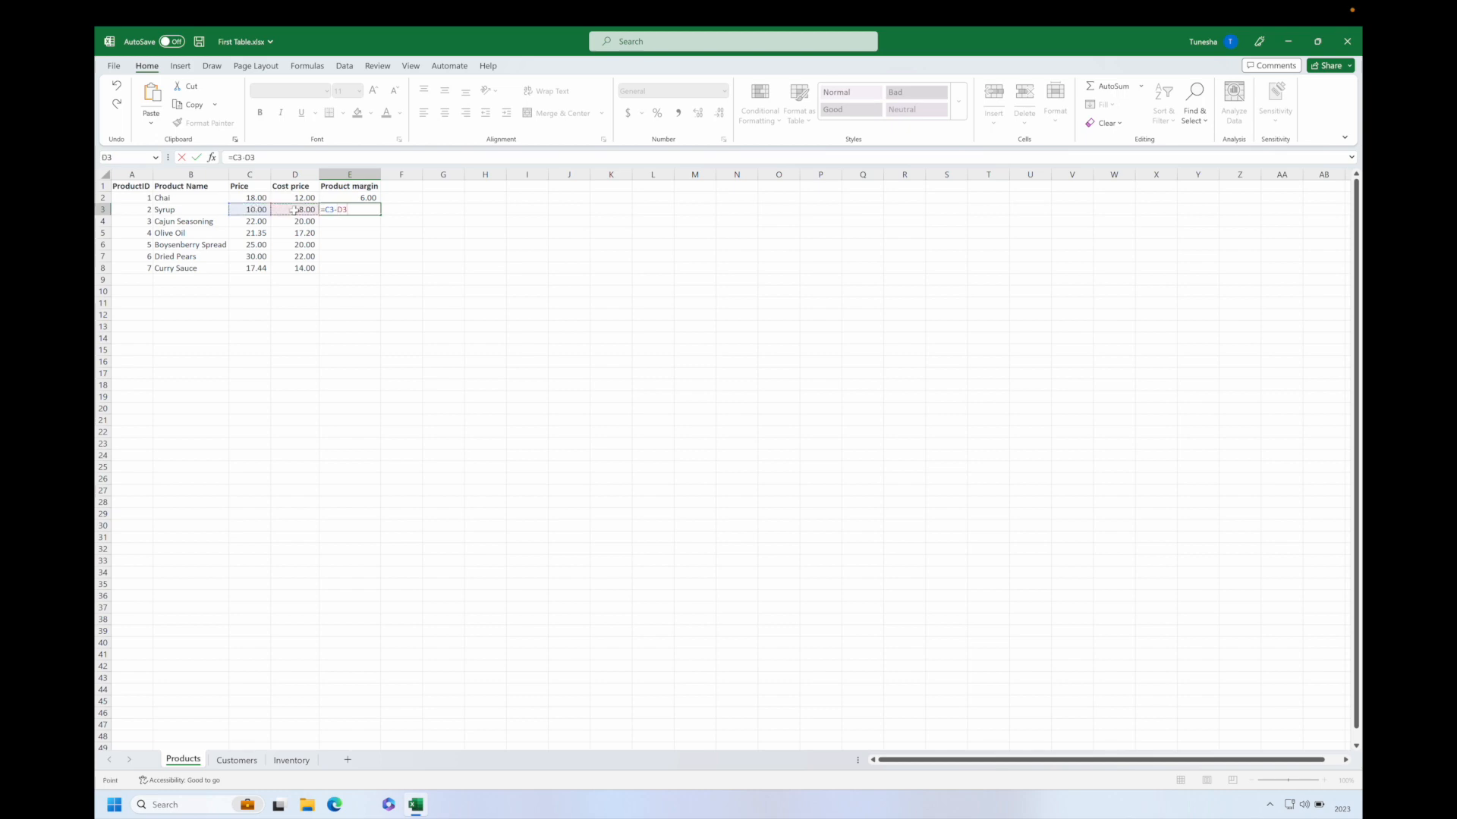
{"action": "key", "text": "Return"}
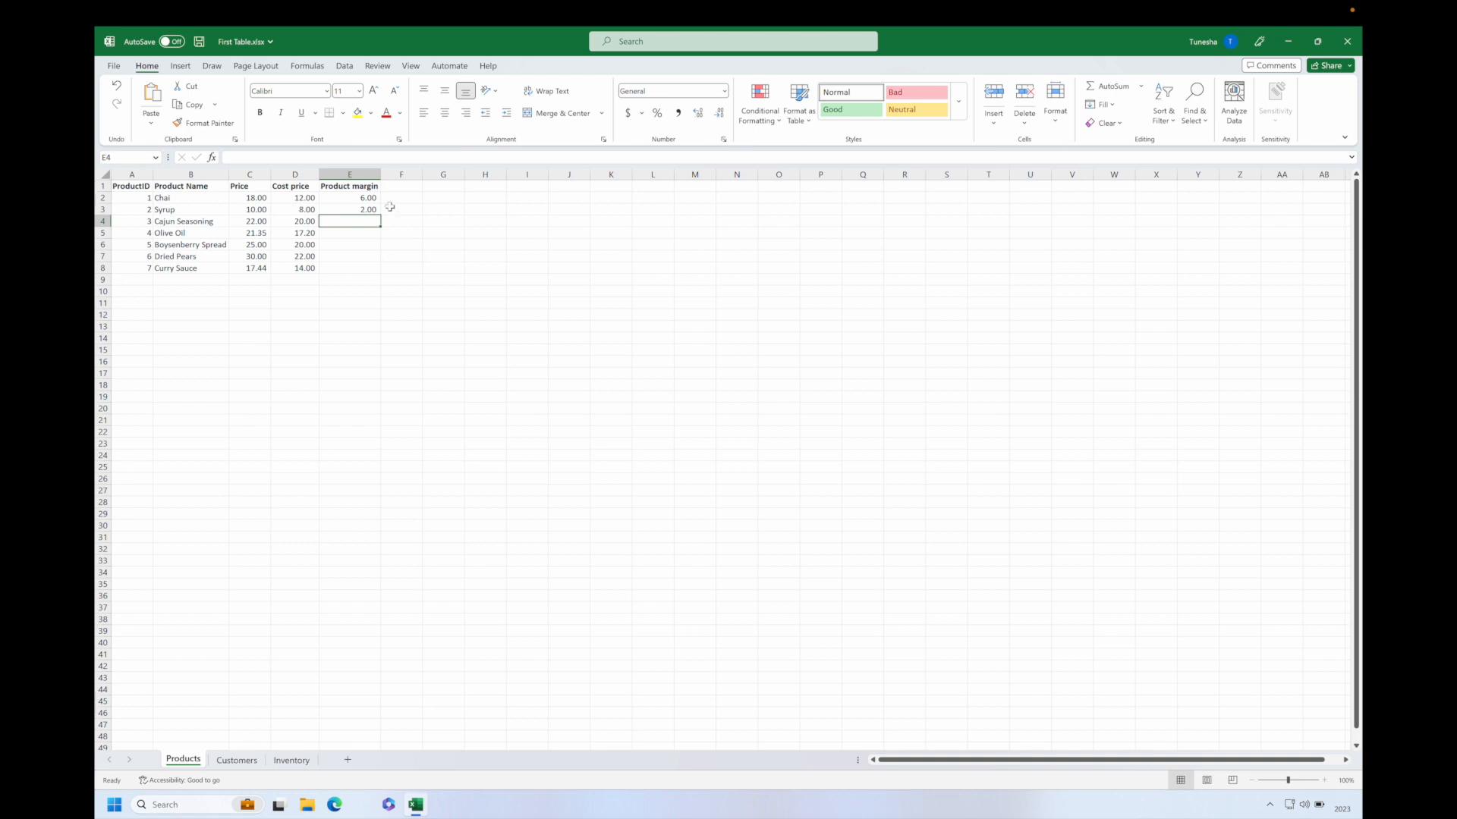
Inspect the cell references used by the margin formula for Chai in E2
{"action": "left_click", "coordinate": [363, 195]}
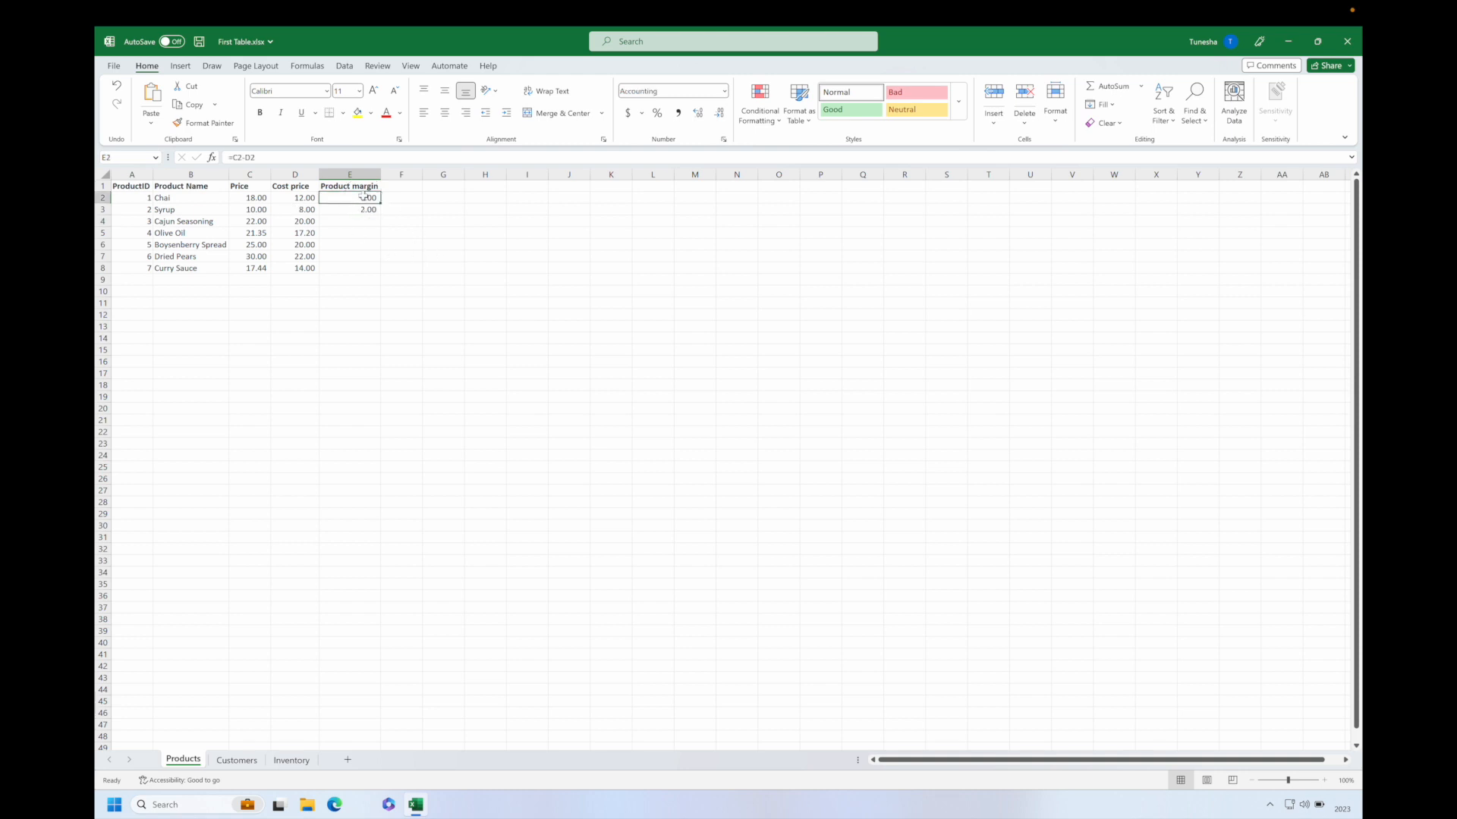
{"action": "left_click", "coordinate": [242, 158]}
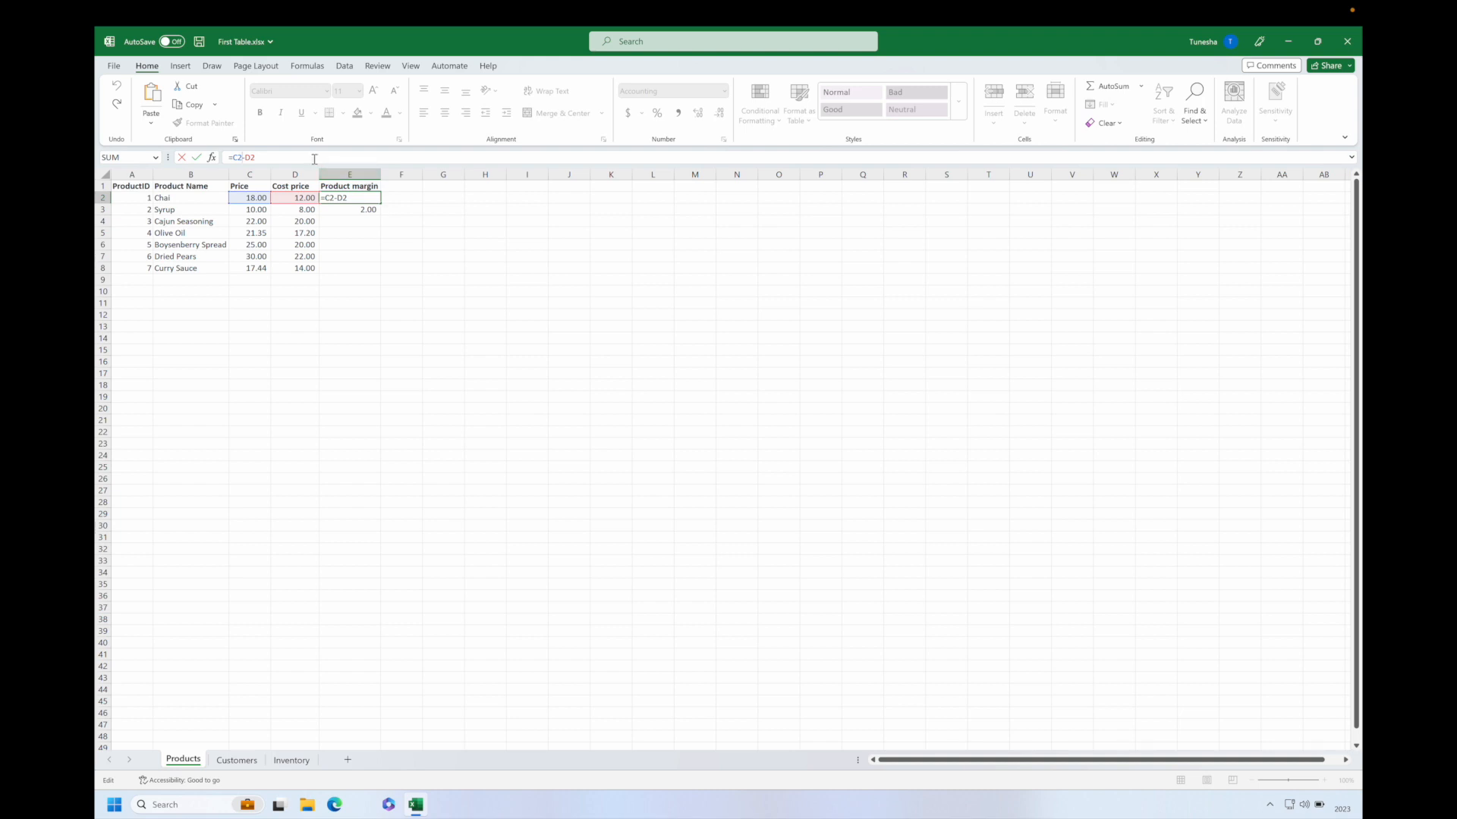
{"action": "key", "text": "Return"}
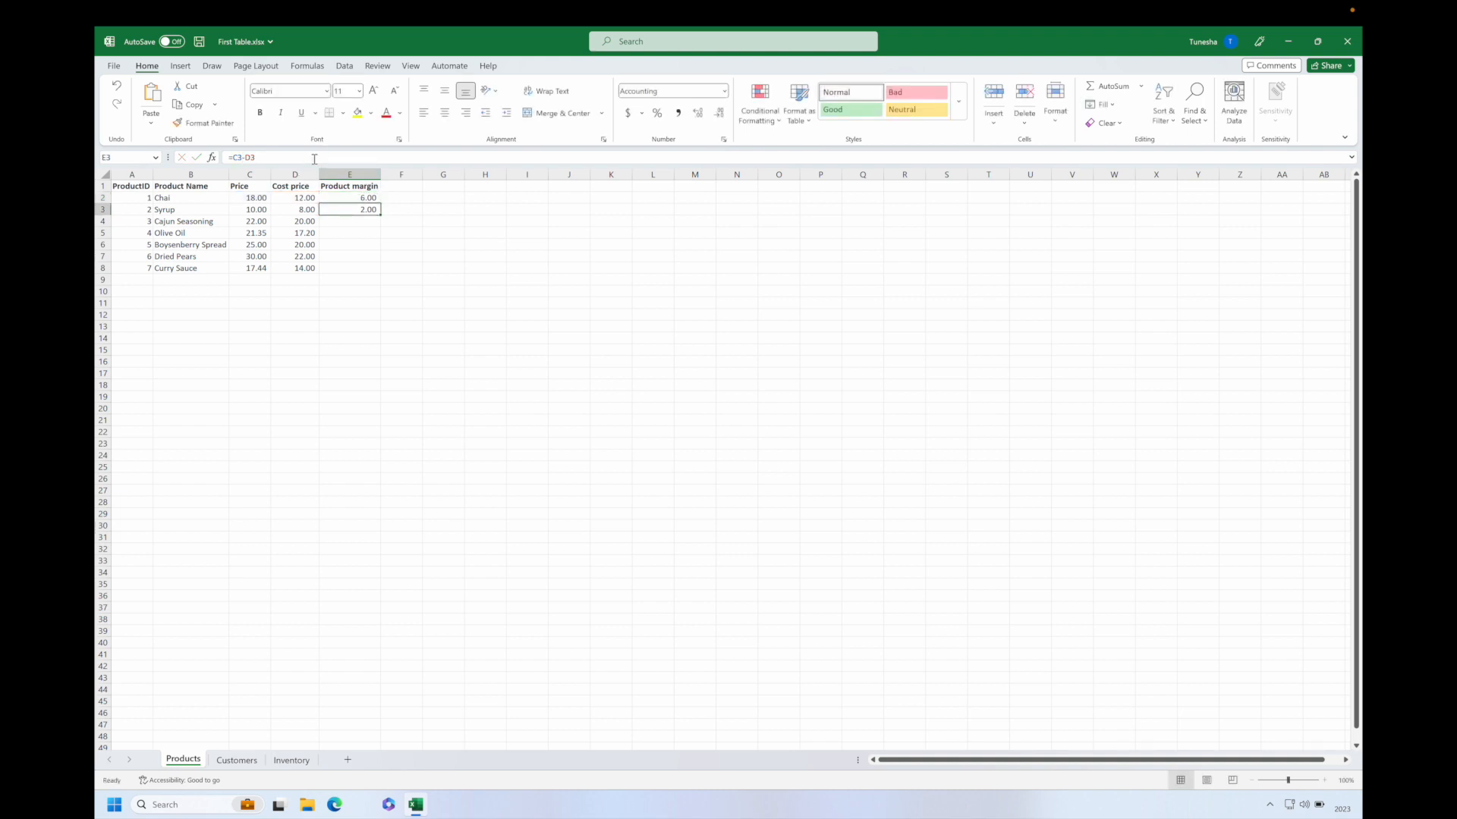
{"action": "left_click", "coordinate": [365, 223]}
{"action": "type", "text": "="}
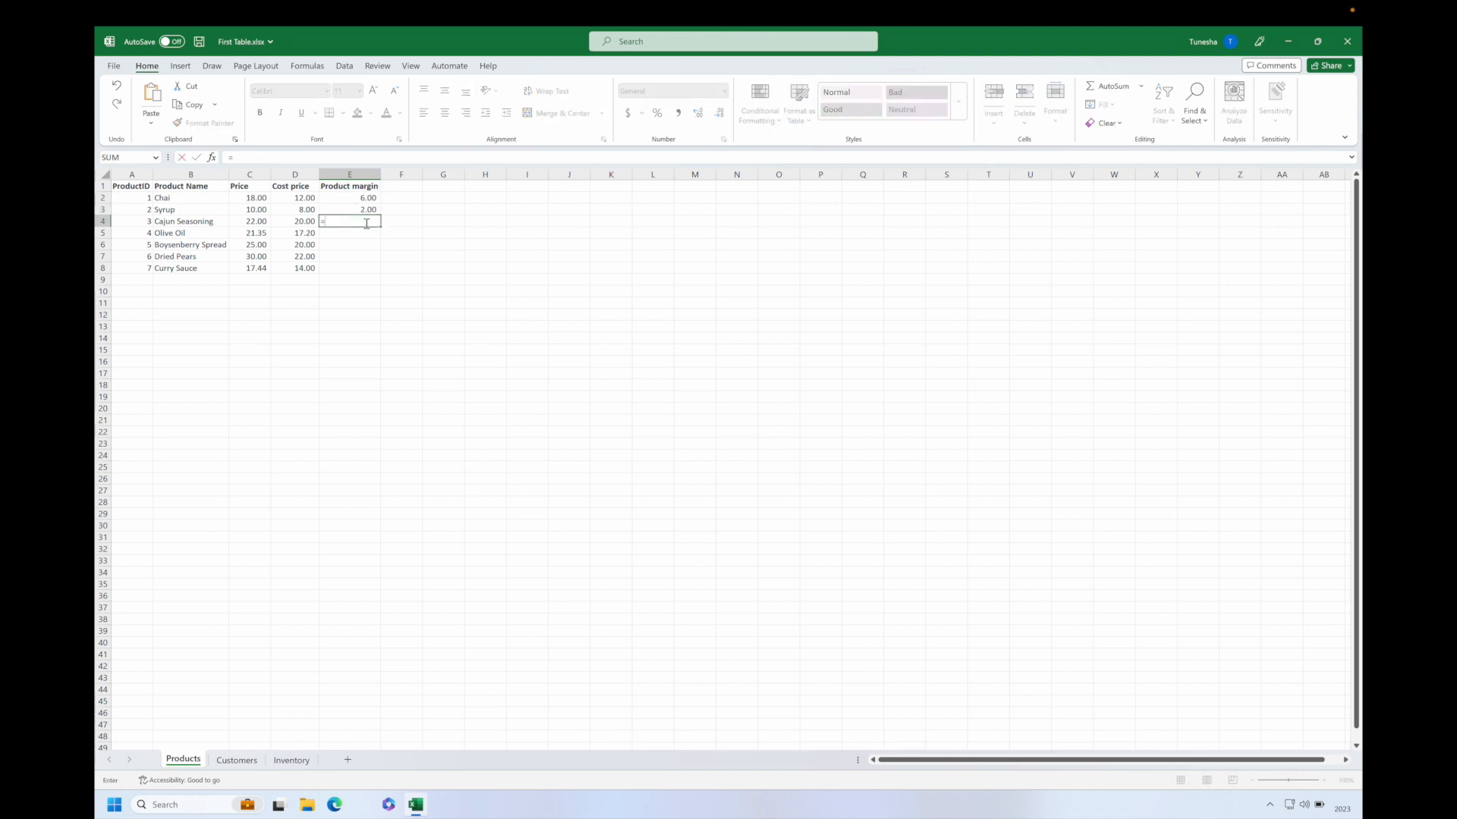
{"action": "key", "text": "Escape"}
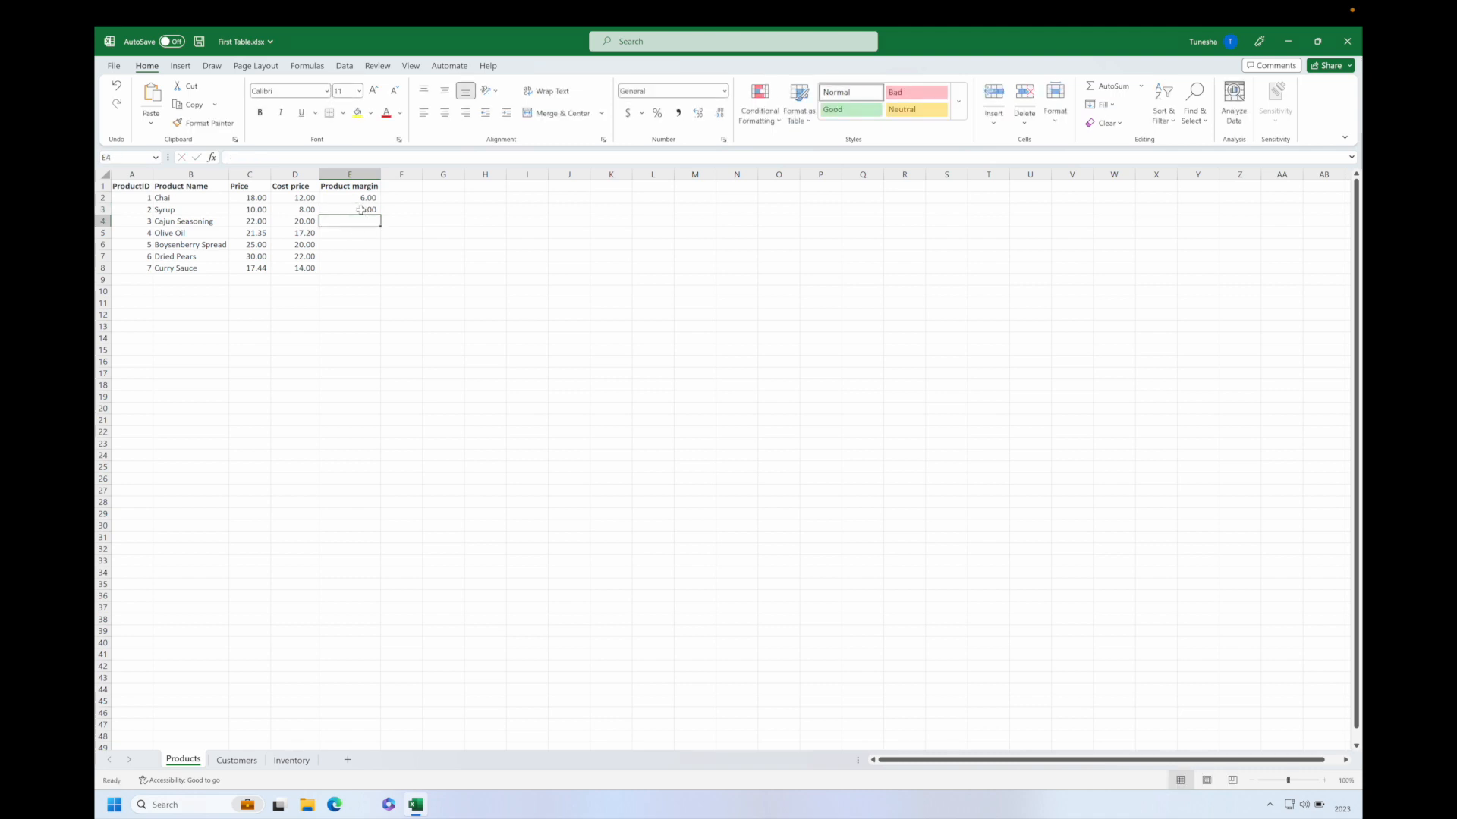
Fill the margin formula from E3 down through E8 for the remaining products
{"action": "left_click", "coordinate": [360, 209]}
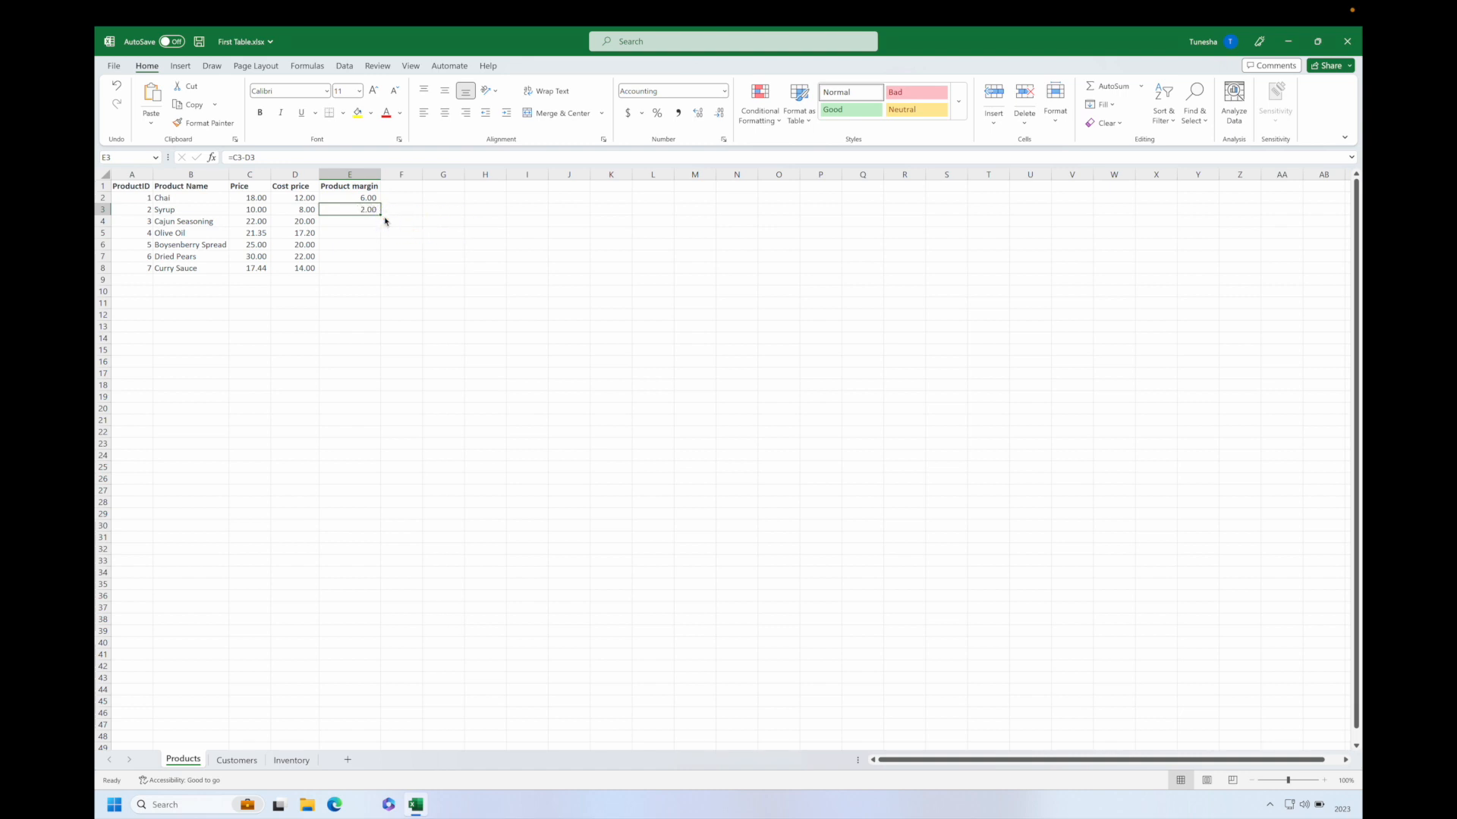
{"action": "left_click_drag", "start_coordinate": [380, 214], "coordinate": [378, 270]}
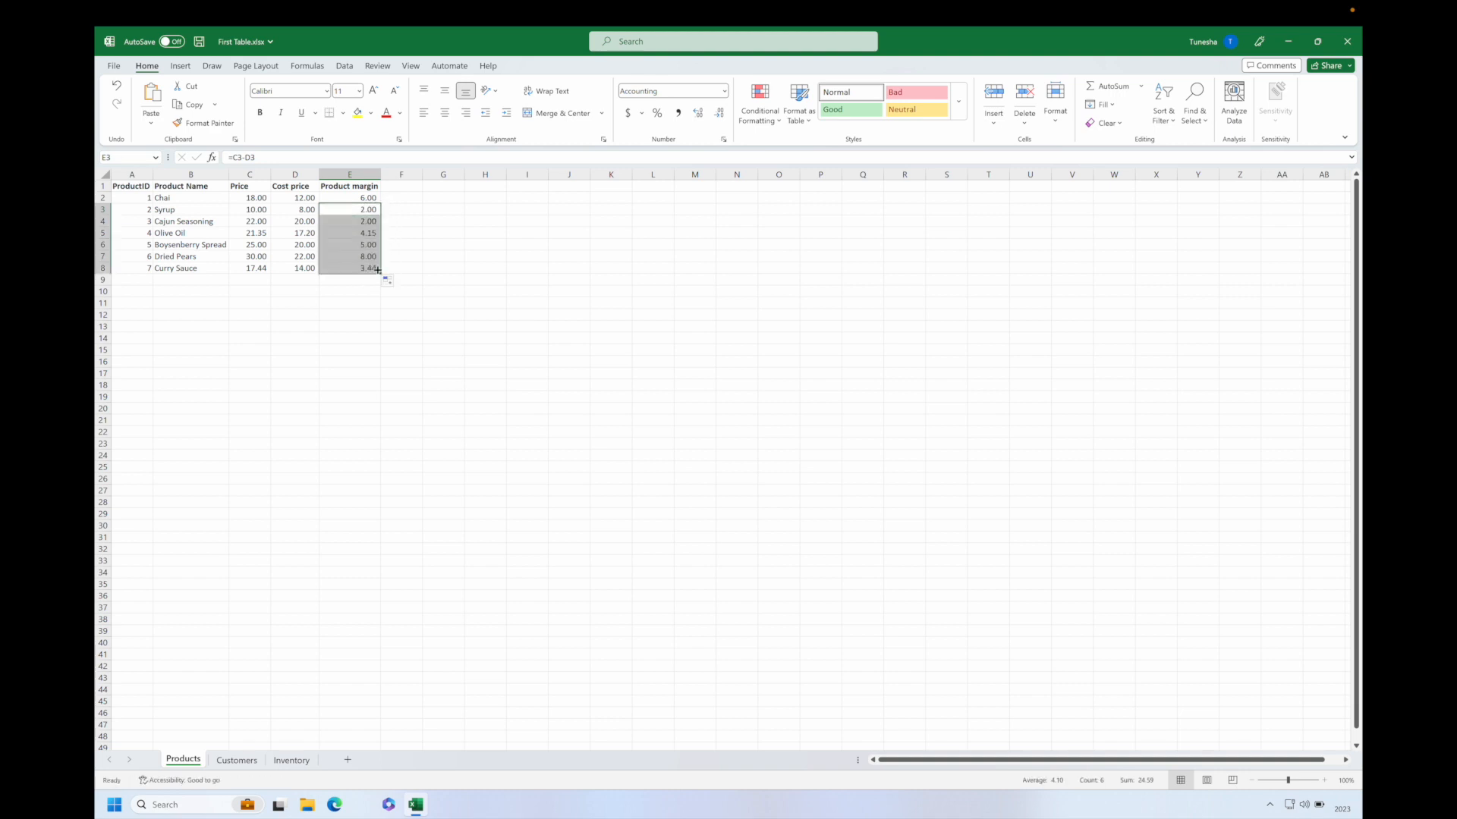
Check the row references in the copied margin formulas for each product from E4 to E8
{"action": "left_click", "coordinate": [363, 220]}
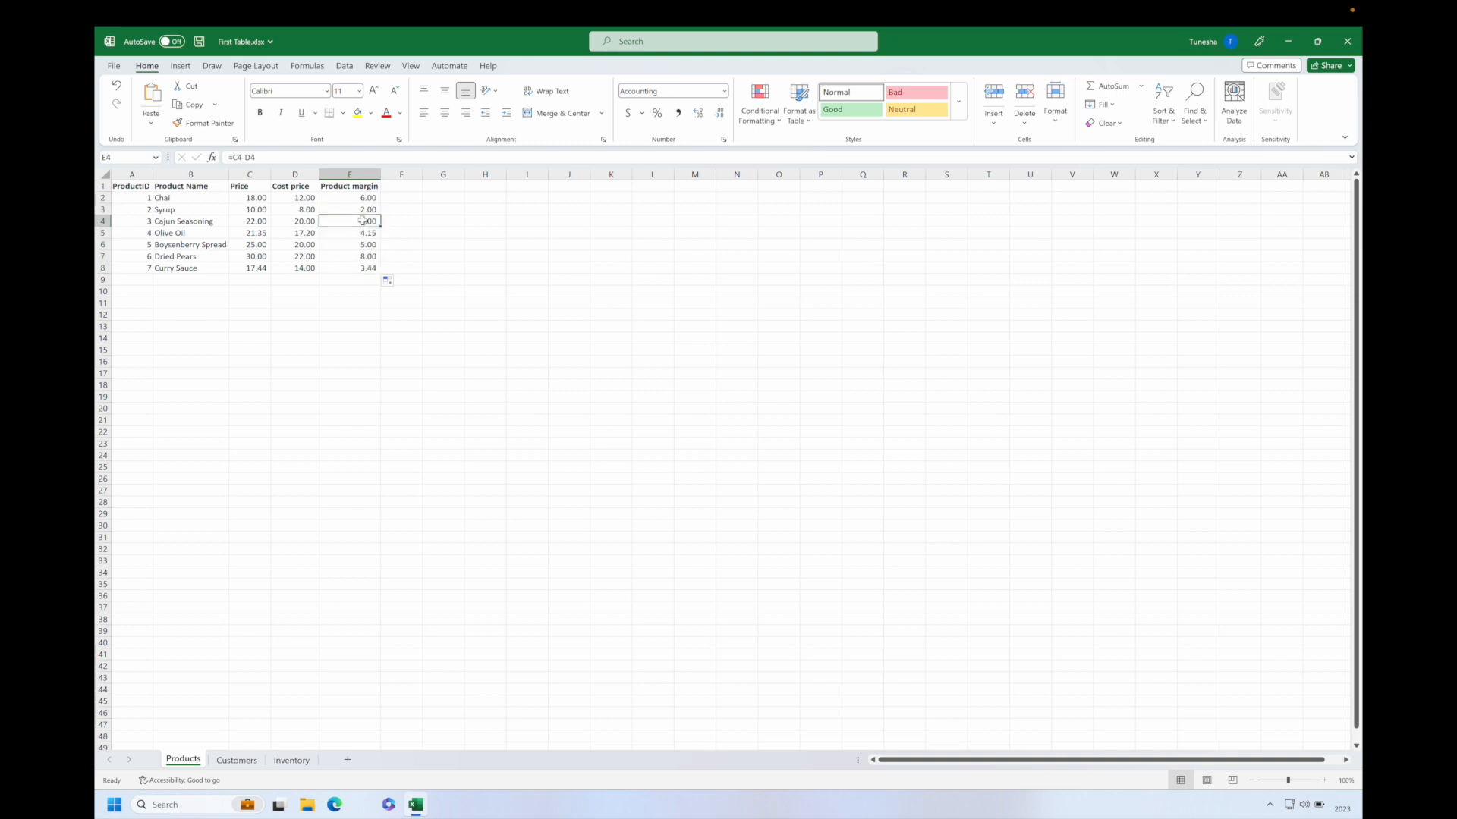
{"action": "left_click", "coordinate": [252, 158]}
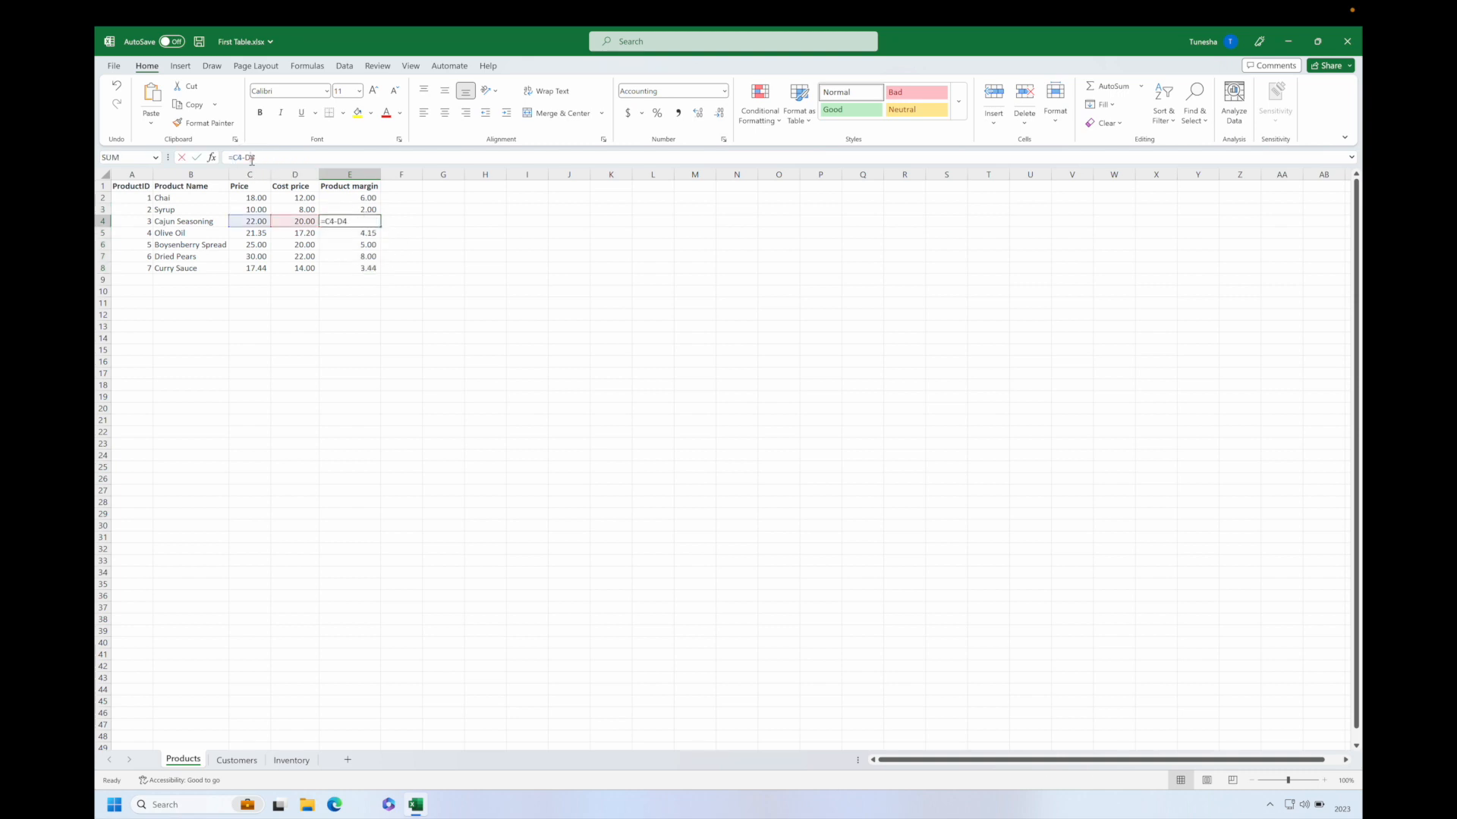
{"action": "key", "text": "Return"}
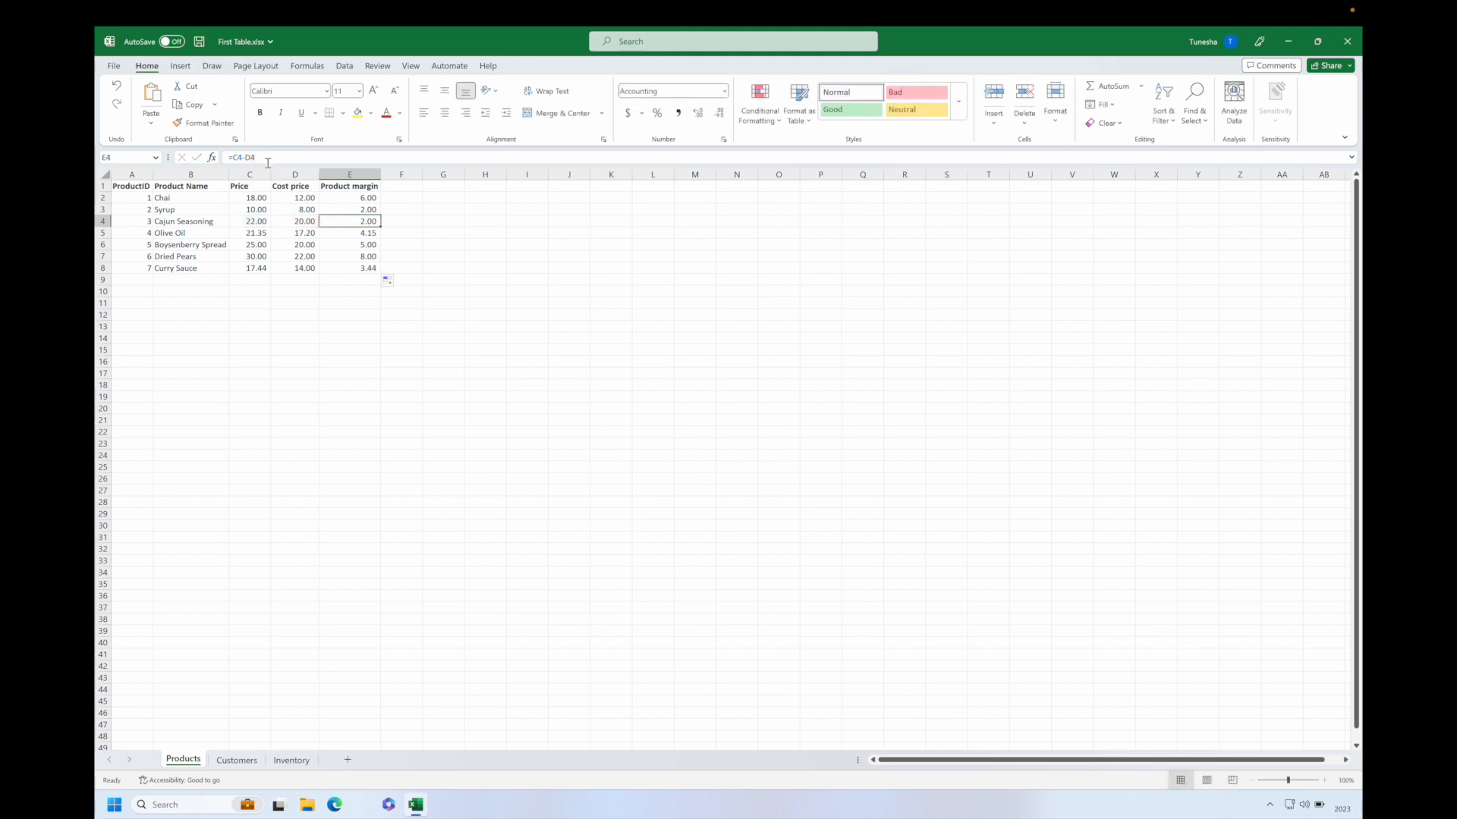
{"action": "left_click", "coordinate": [245, 157]}
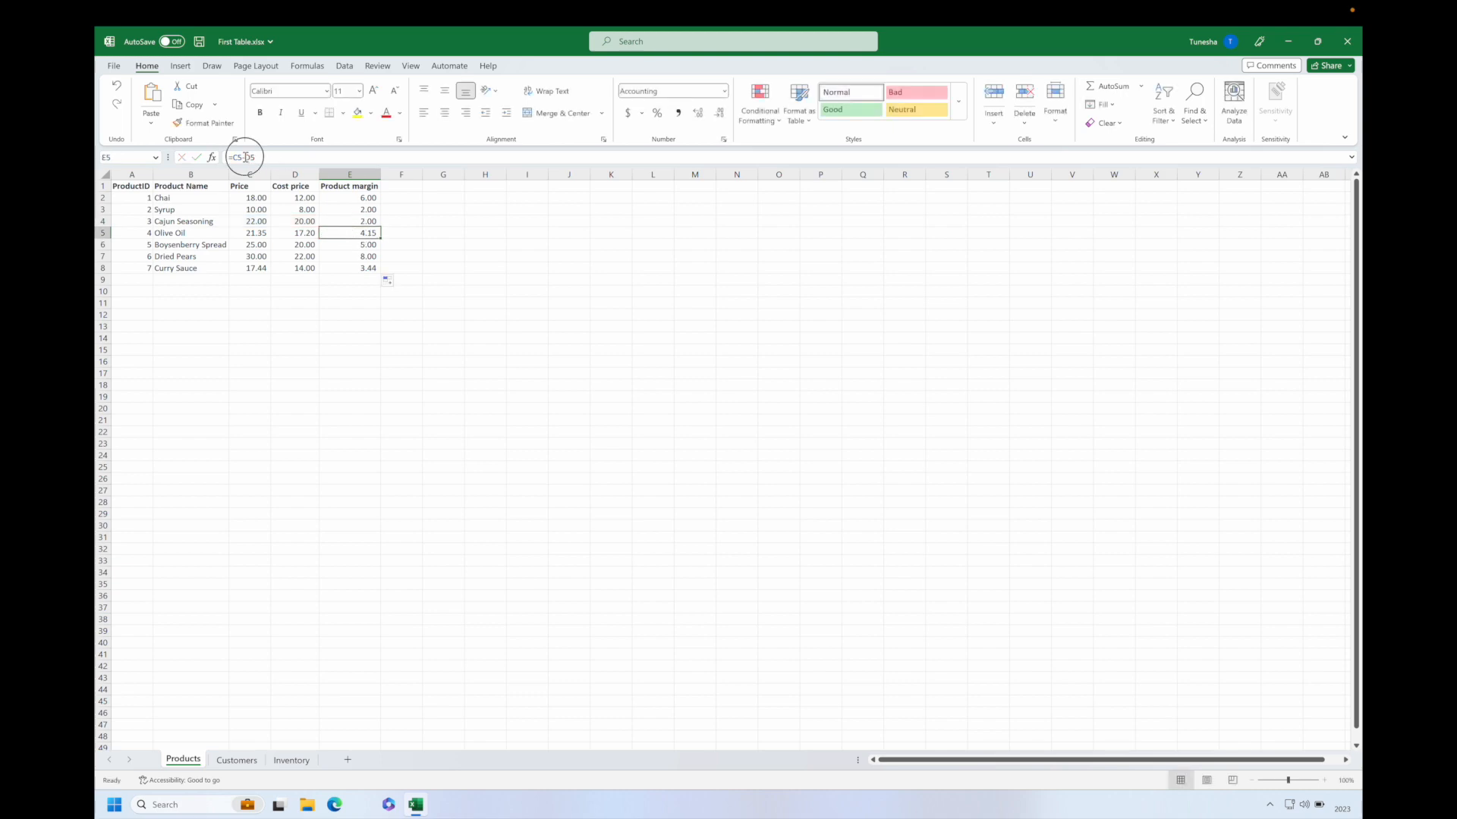
{"action": "key", "text": "Return"}
{"action": "left_click", "coordinate": [345, 245]}
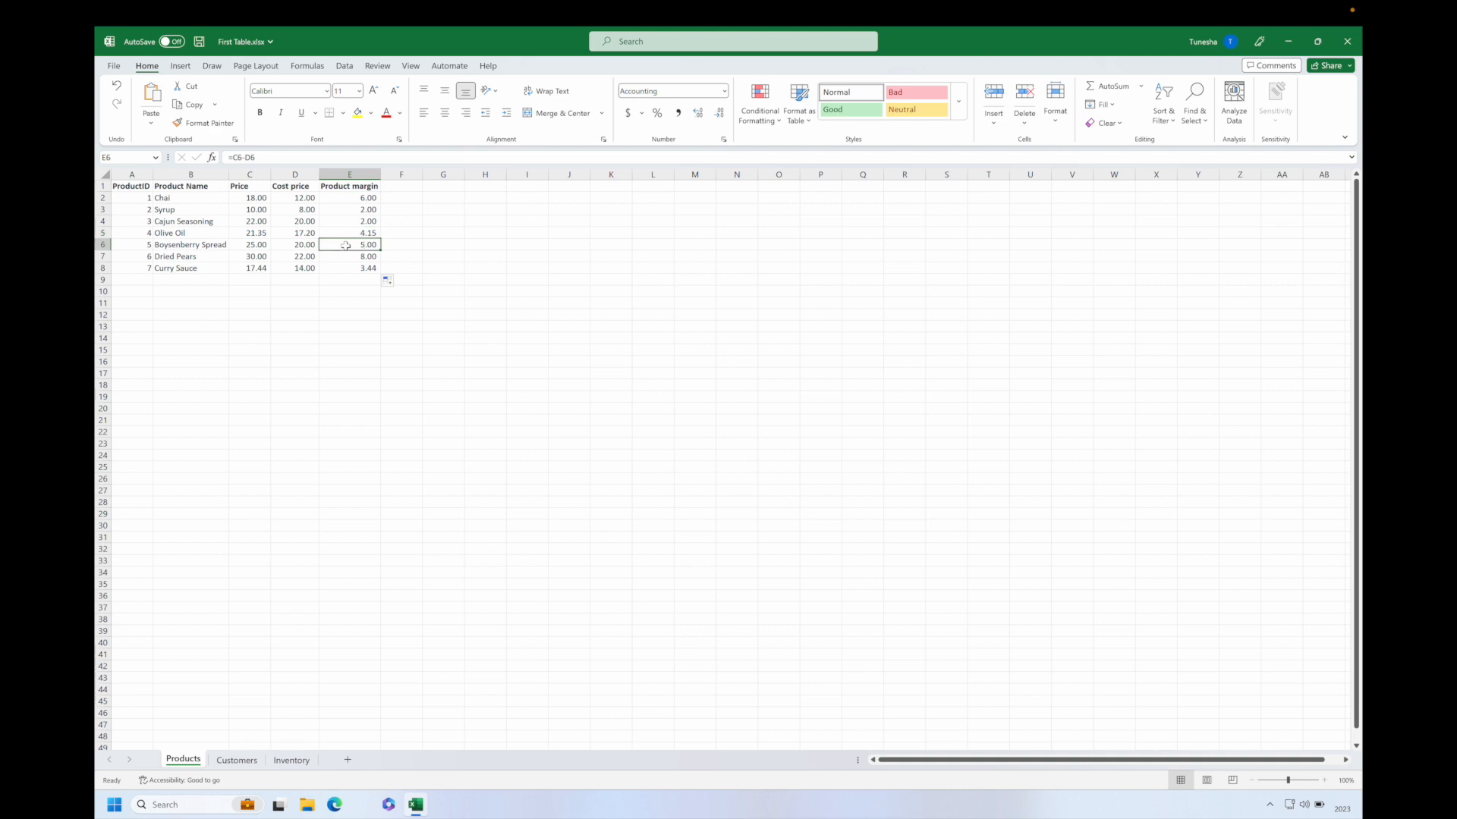
{"action": "left_click", "coordinate": [347, 257]}
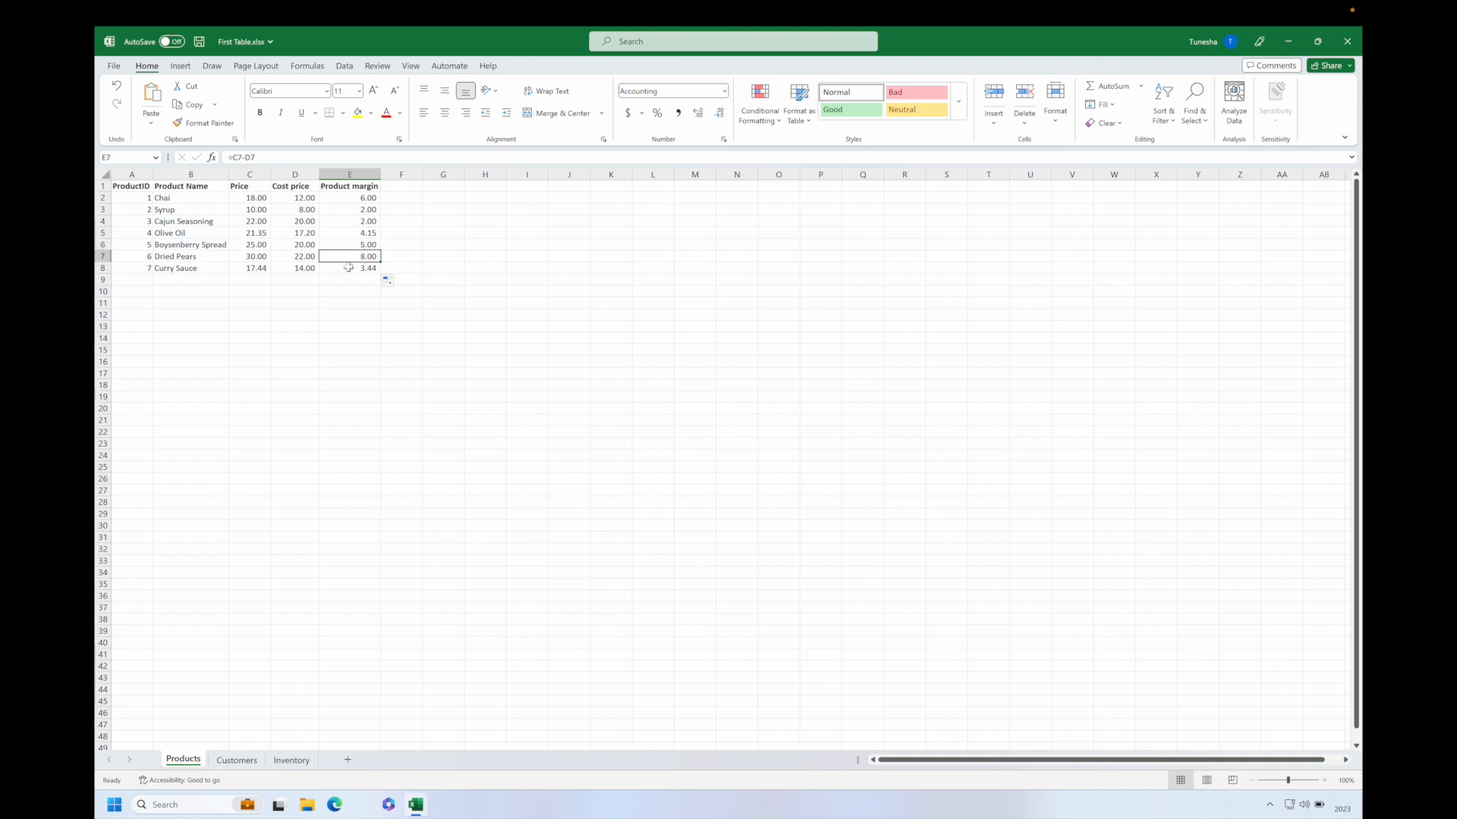
{"action": "left_click", "coordinate": [348, 268]}
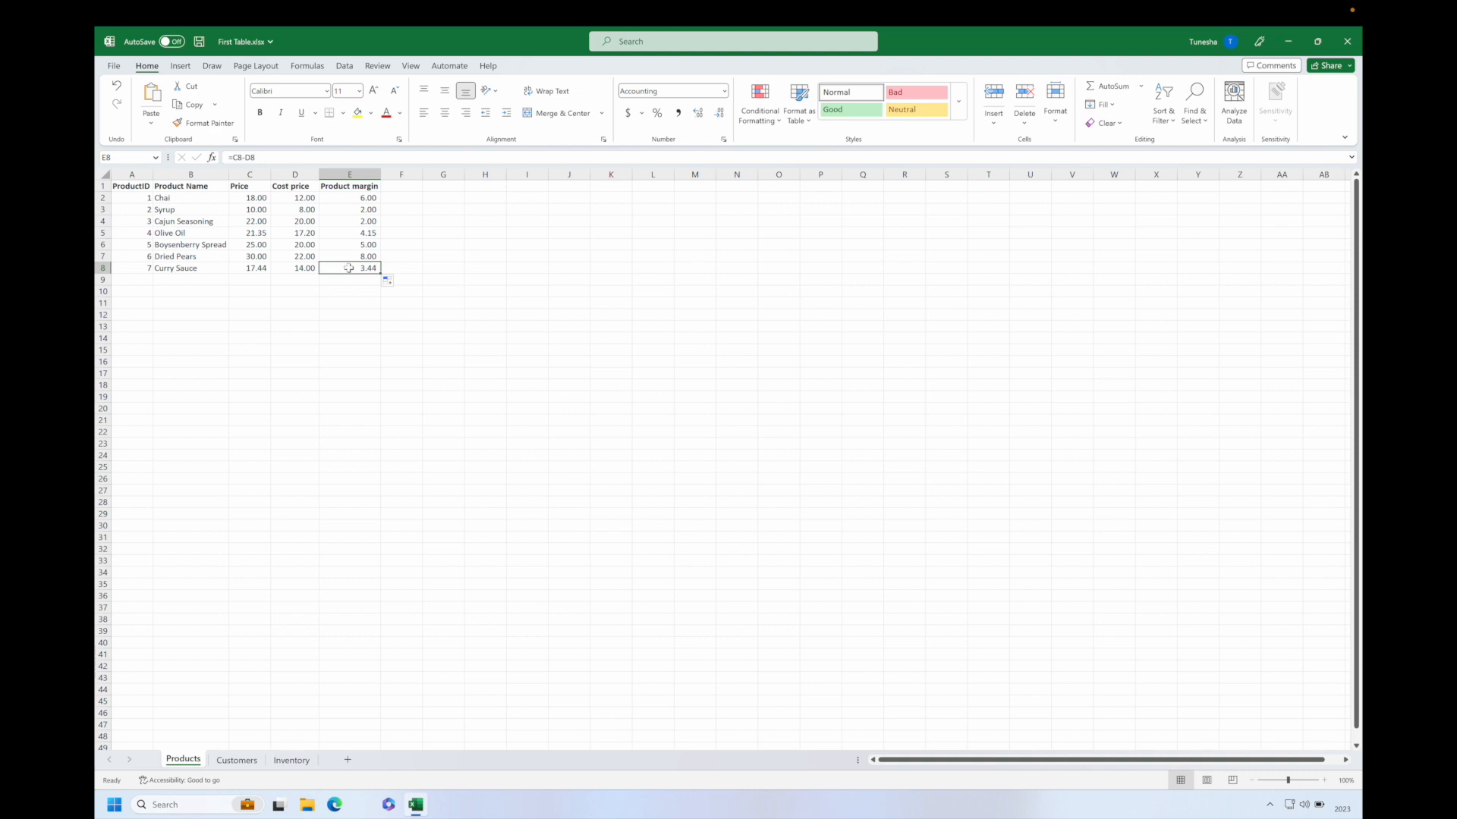
Add a Sold header in F1
{"action": "left_click", "coordinate": [394, 186]}
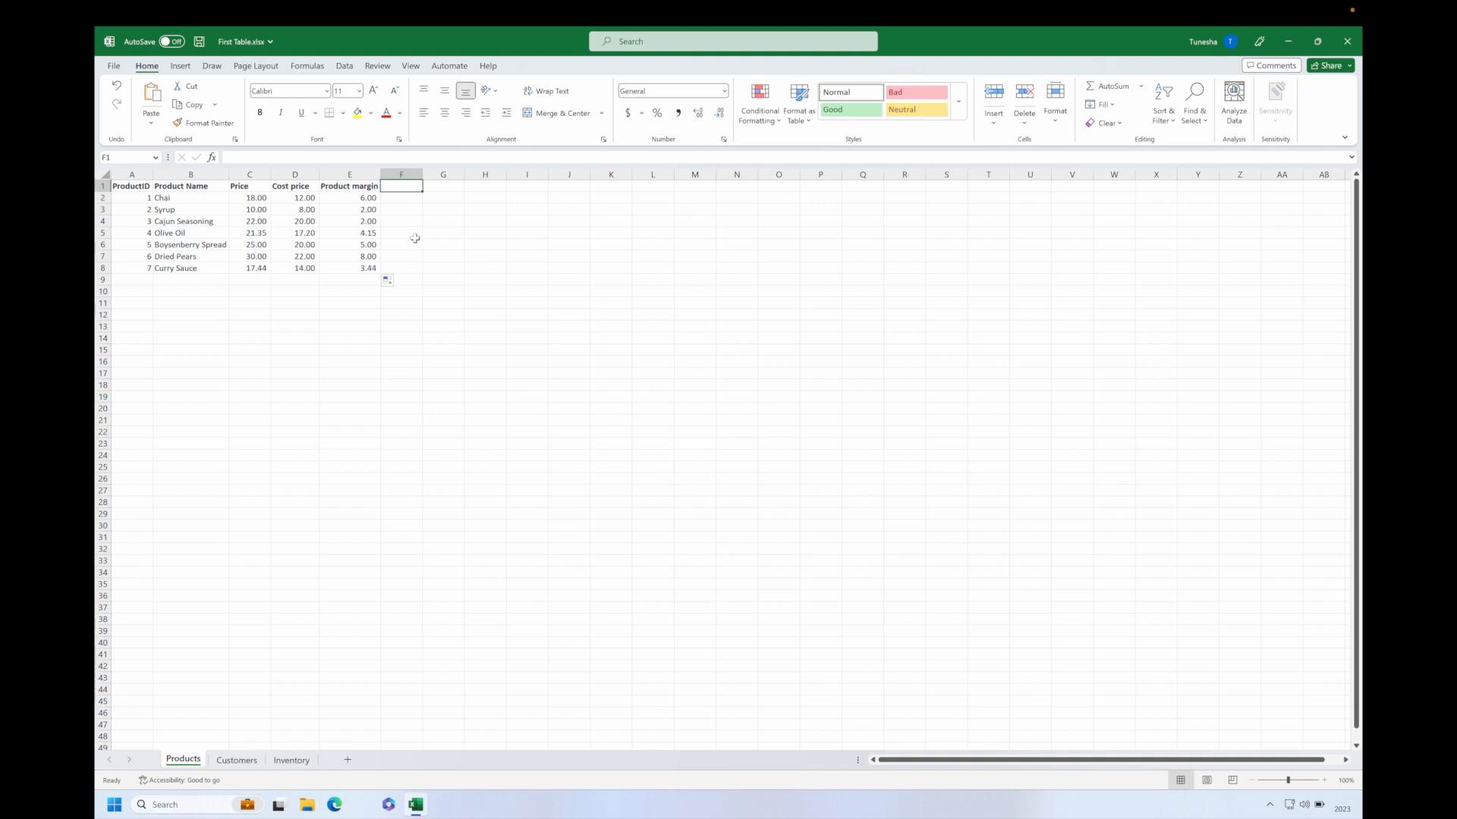
{"action": "type", "text": "Sold"}
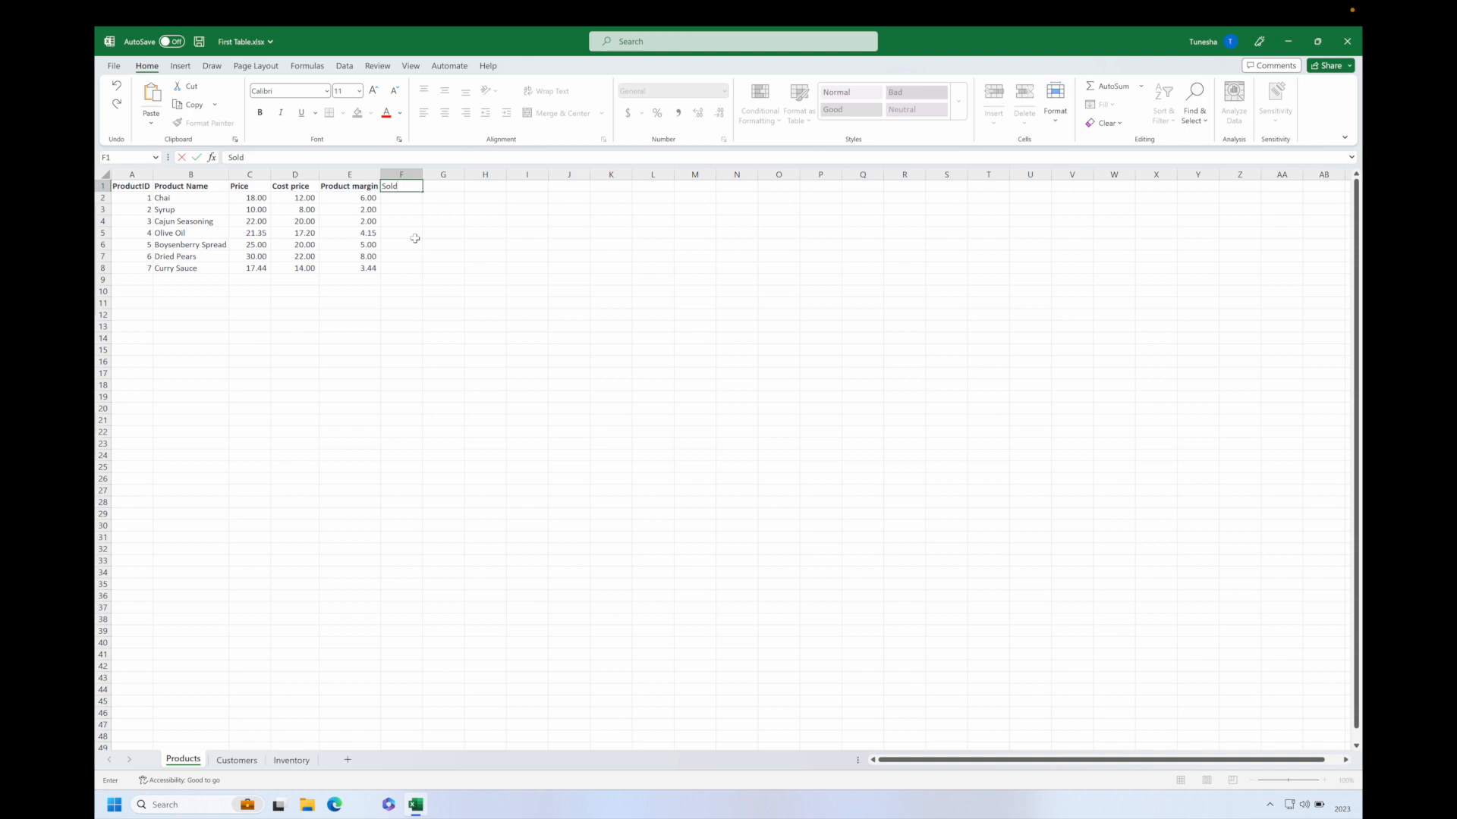
{"action": "key", "text": "Tab"}
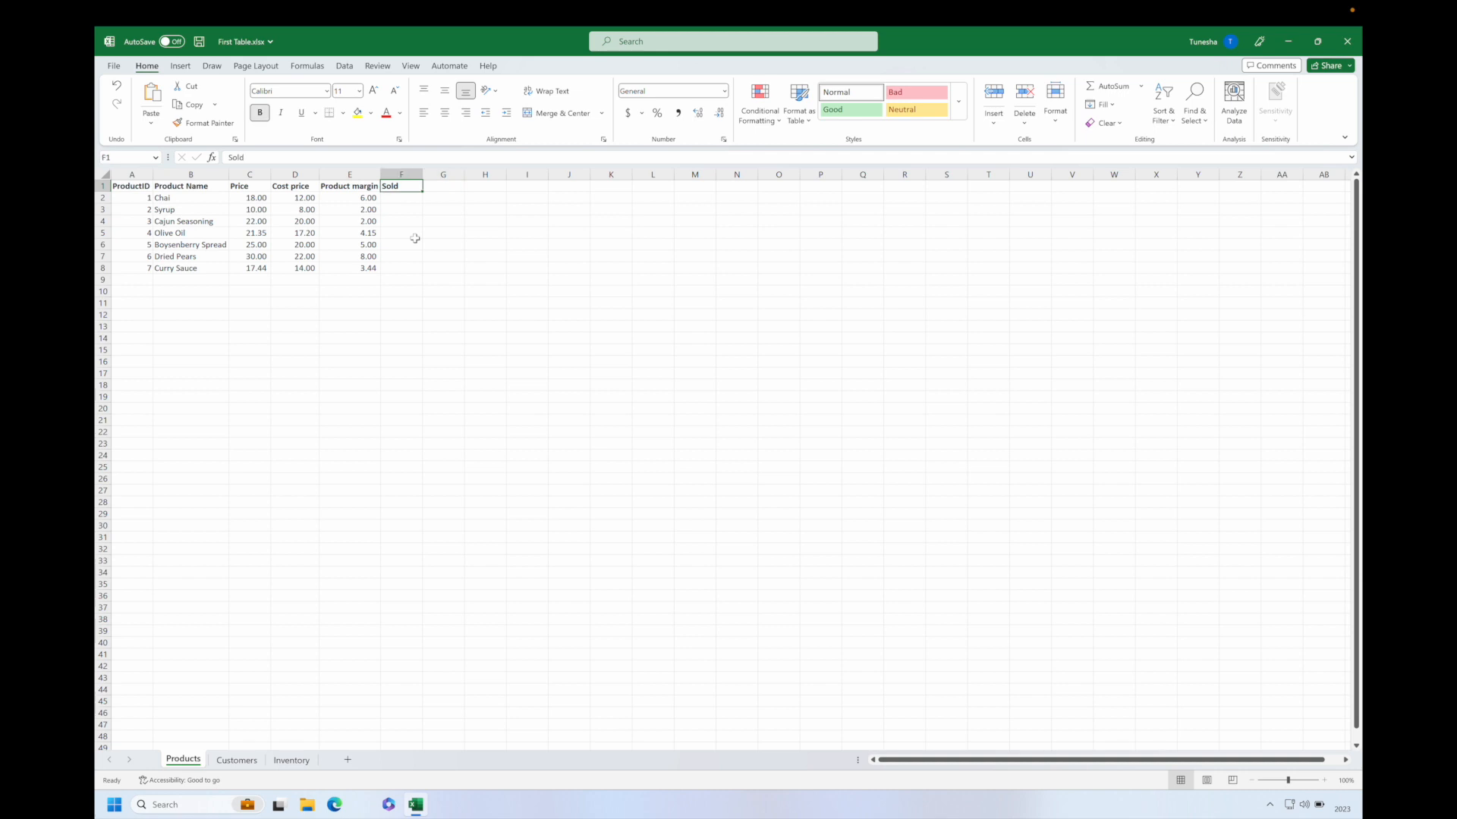
{"action": "key", "text": "Return"}
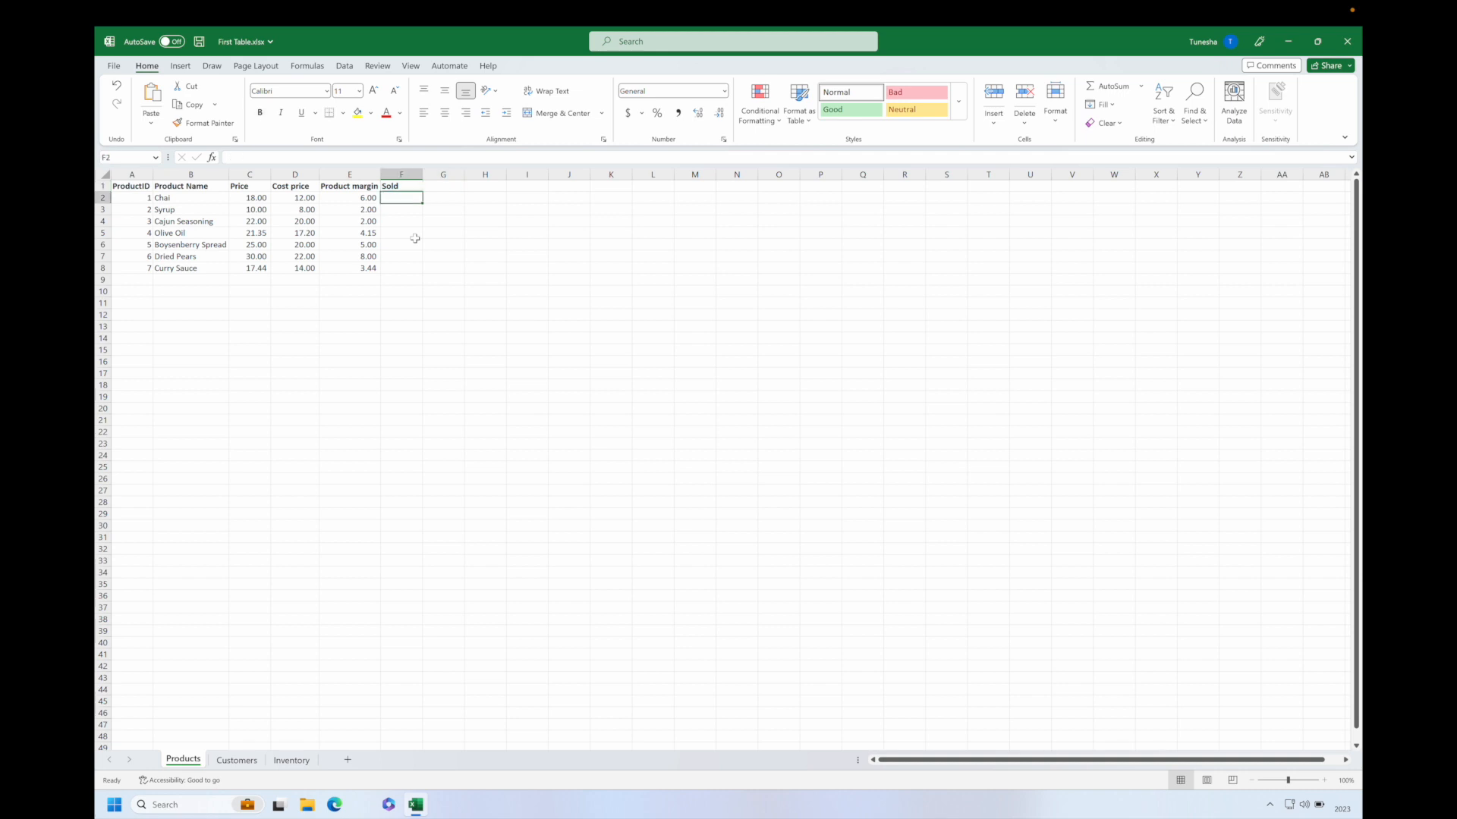
Enter the sold quantities 40, 22, 10, 100, 20, 23 and 76 in F2:F8, and select cell G1
{"action": "type", "text": "40"}
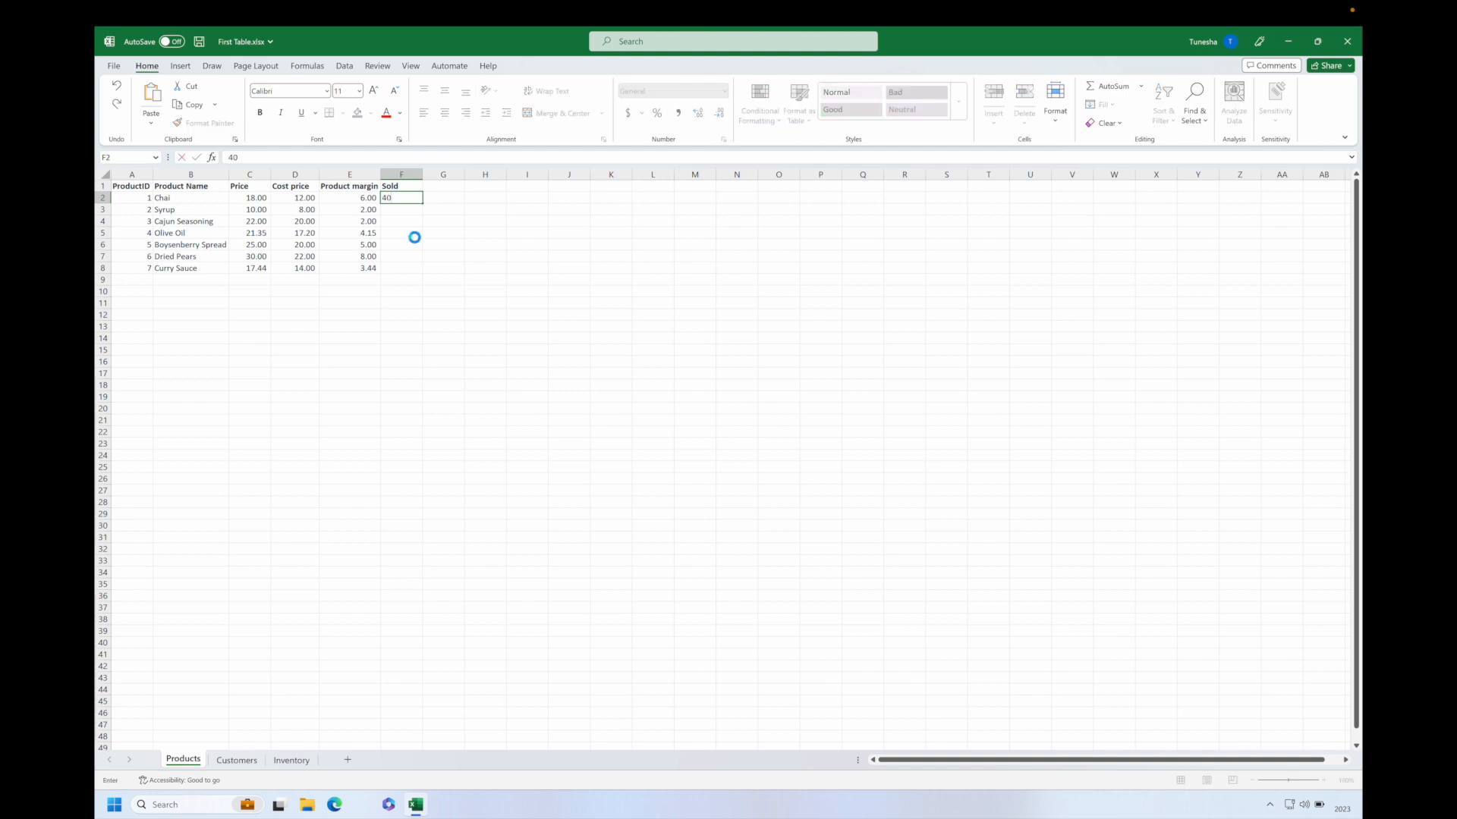
{"action": "key", "text": "Return"}
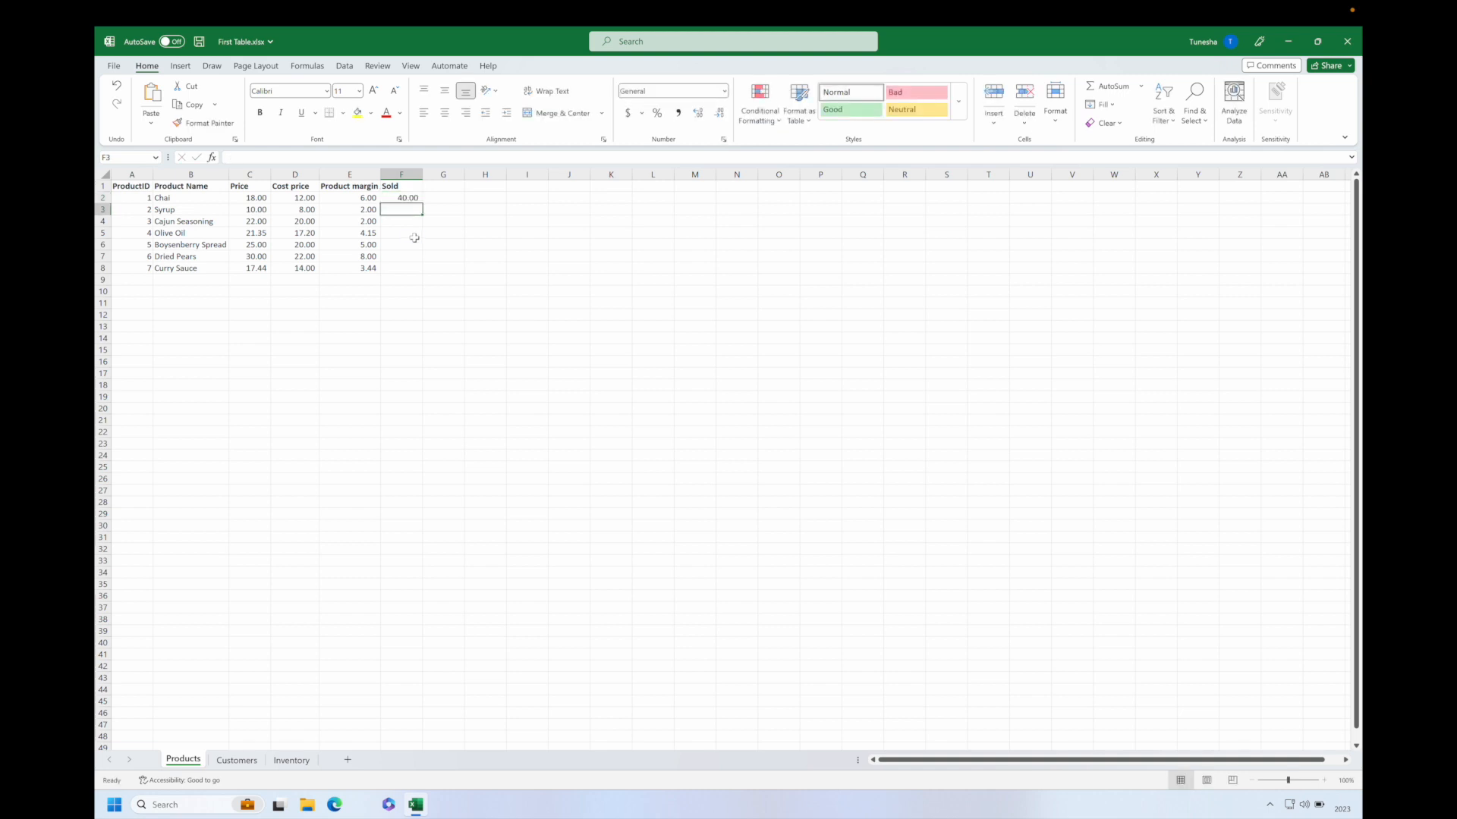
{"action": "type", "text": "2"}
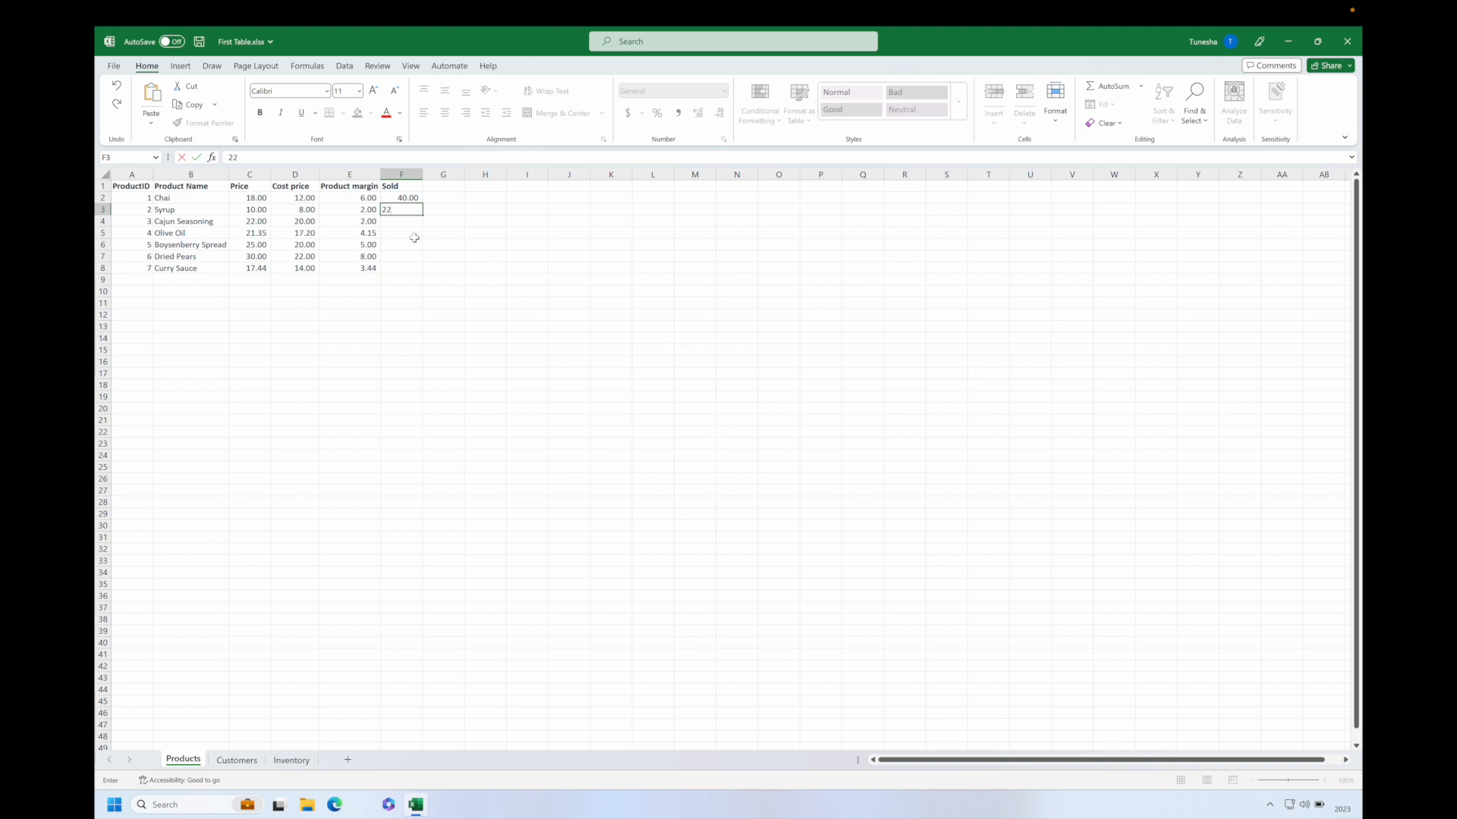
{"action": "type", "text": "2"}
{"action": "key", "text": "Return"}
{"action": "type", "text": "10"}
{"action": "key", "text": "Return"}
{"action": "type", "text": "100"}
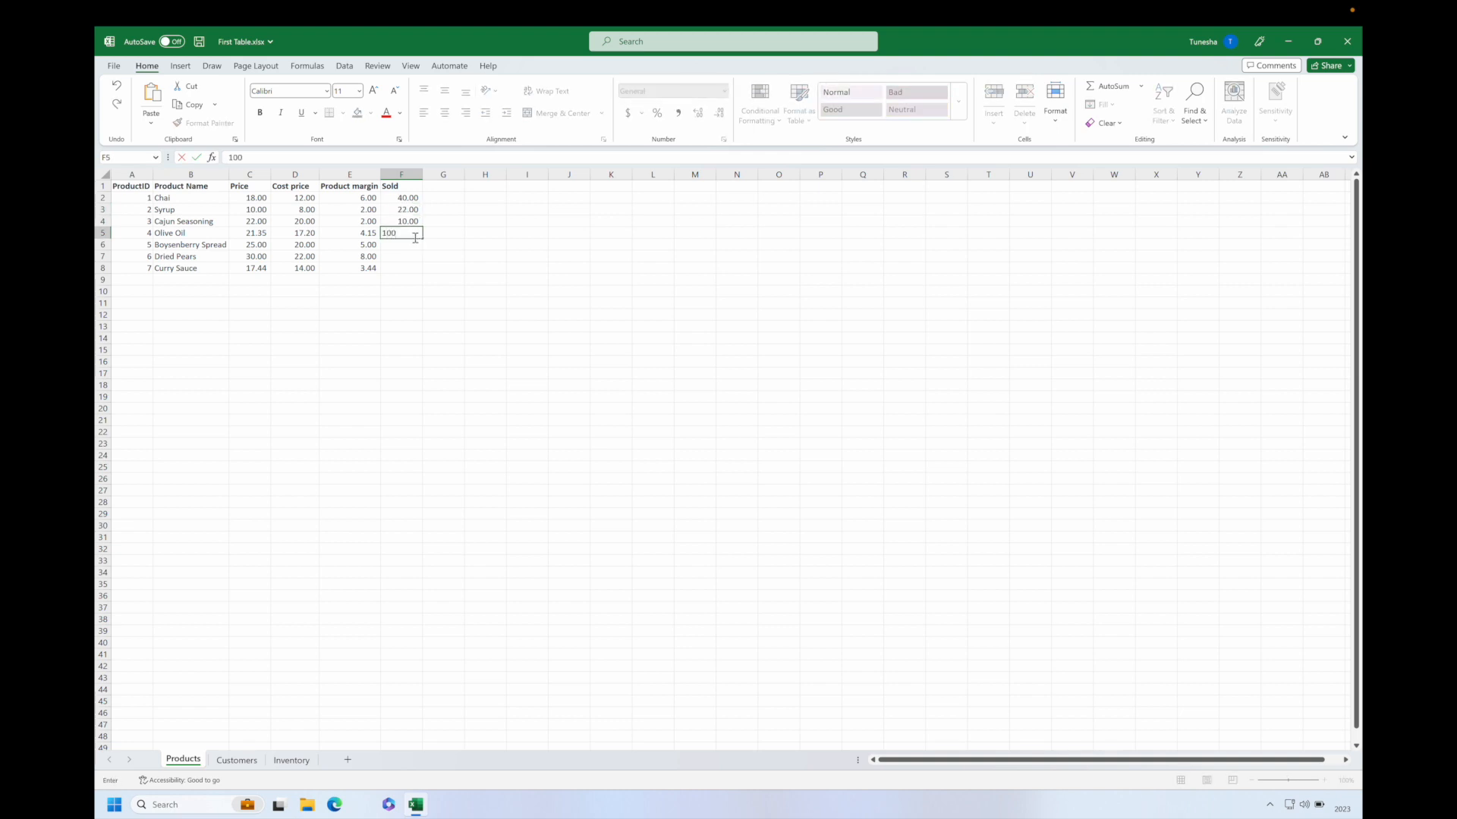
{"action": "key", "text": "Return"}
{"action": "type", "text": "20"}
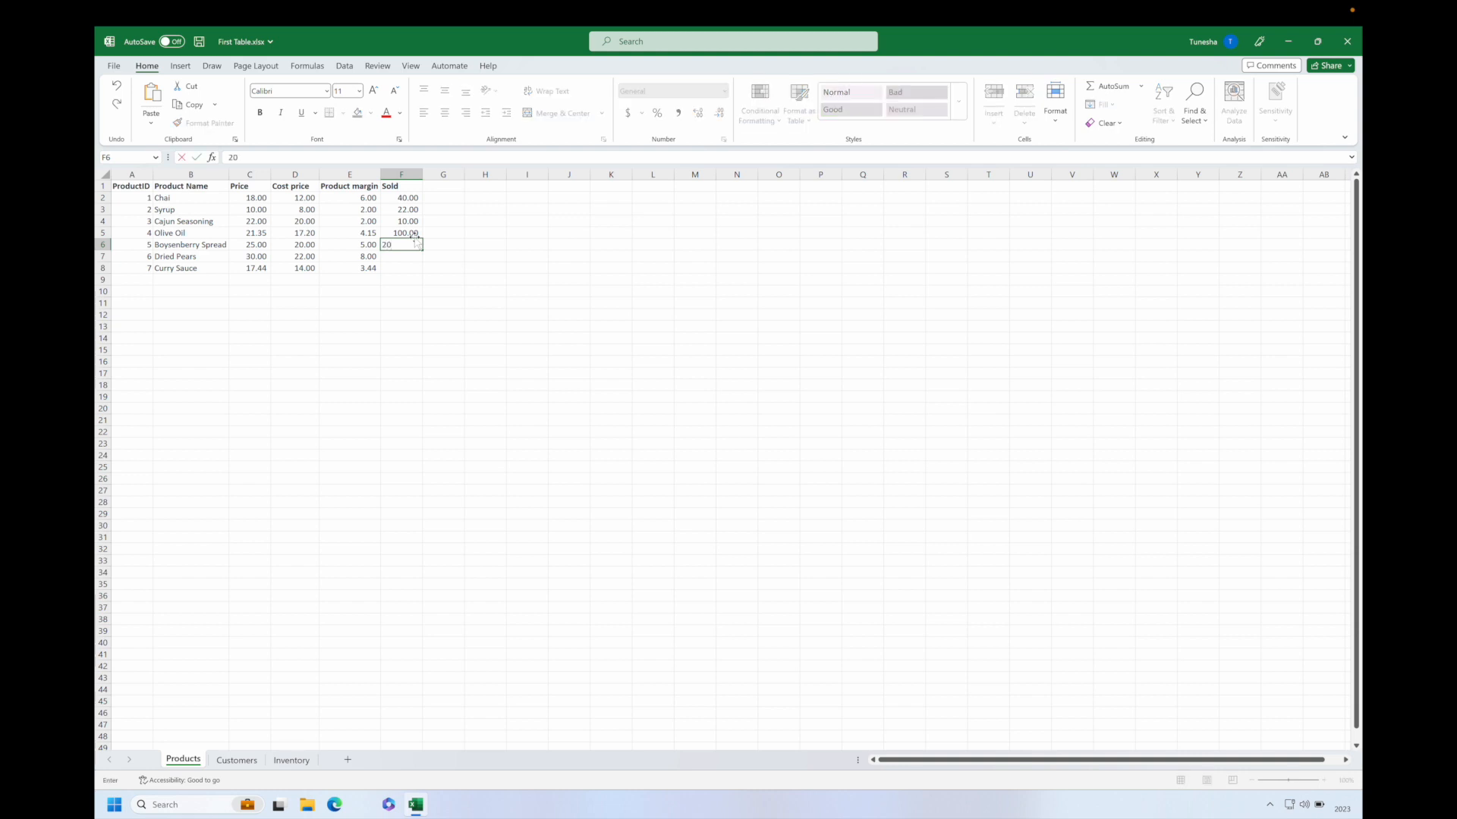
{"action": "key", "text": "Return"}
{"action": "type", "text": "23"}
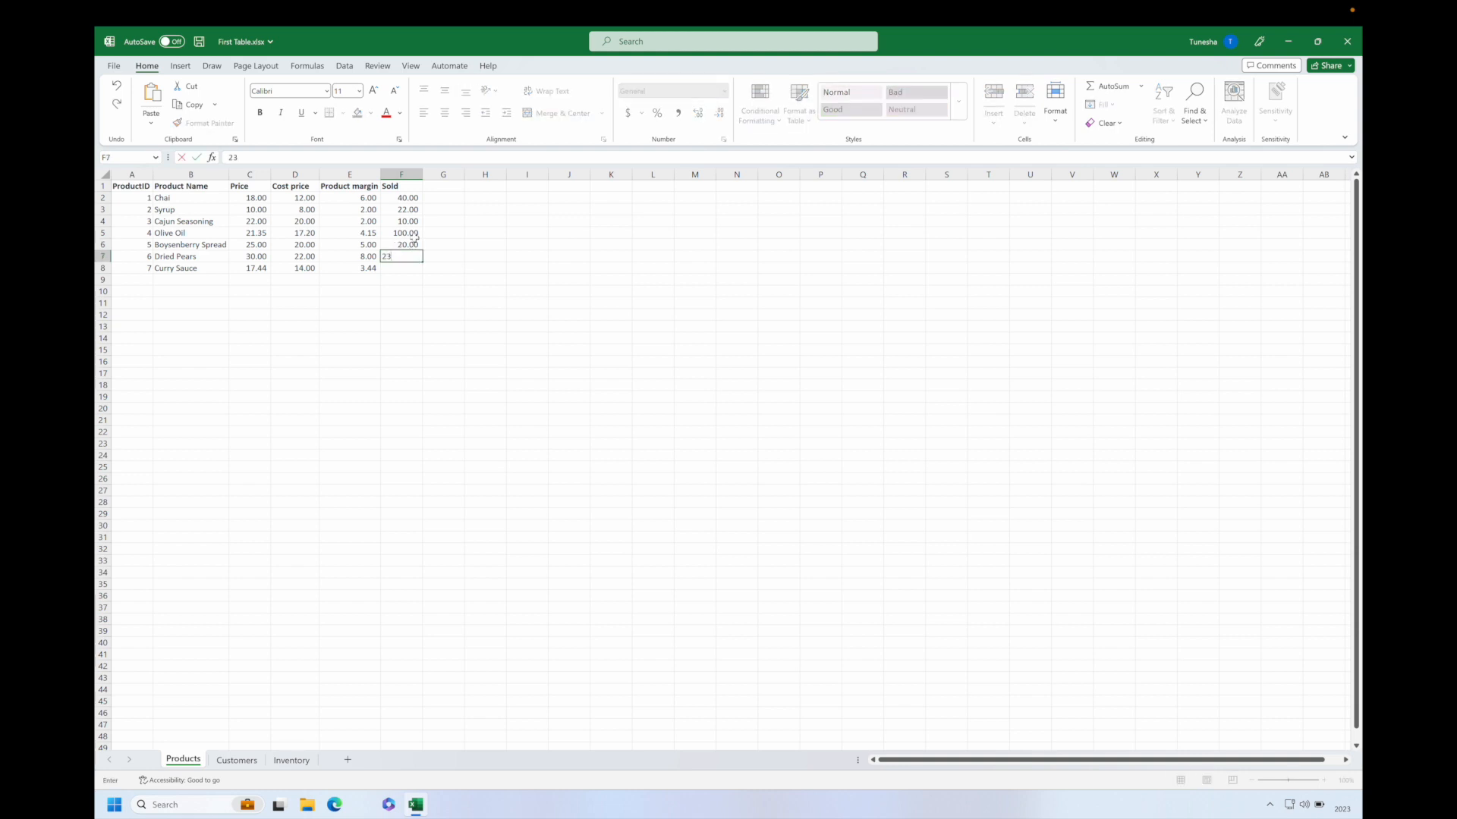
{"action": "key", "text": "Return"}
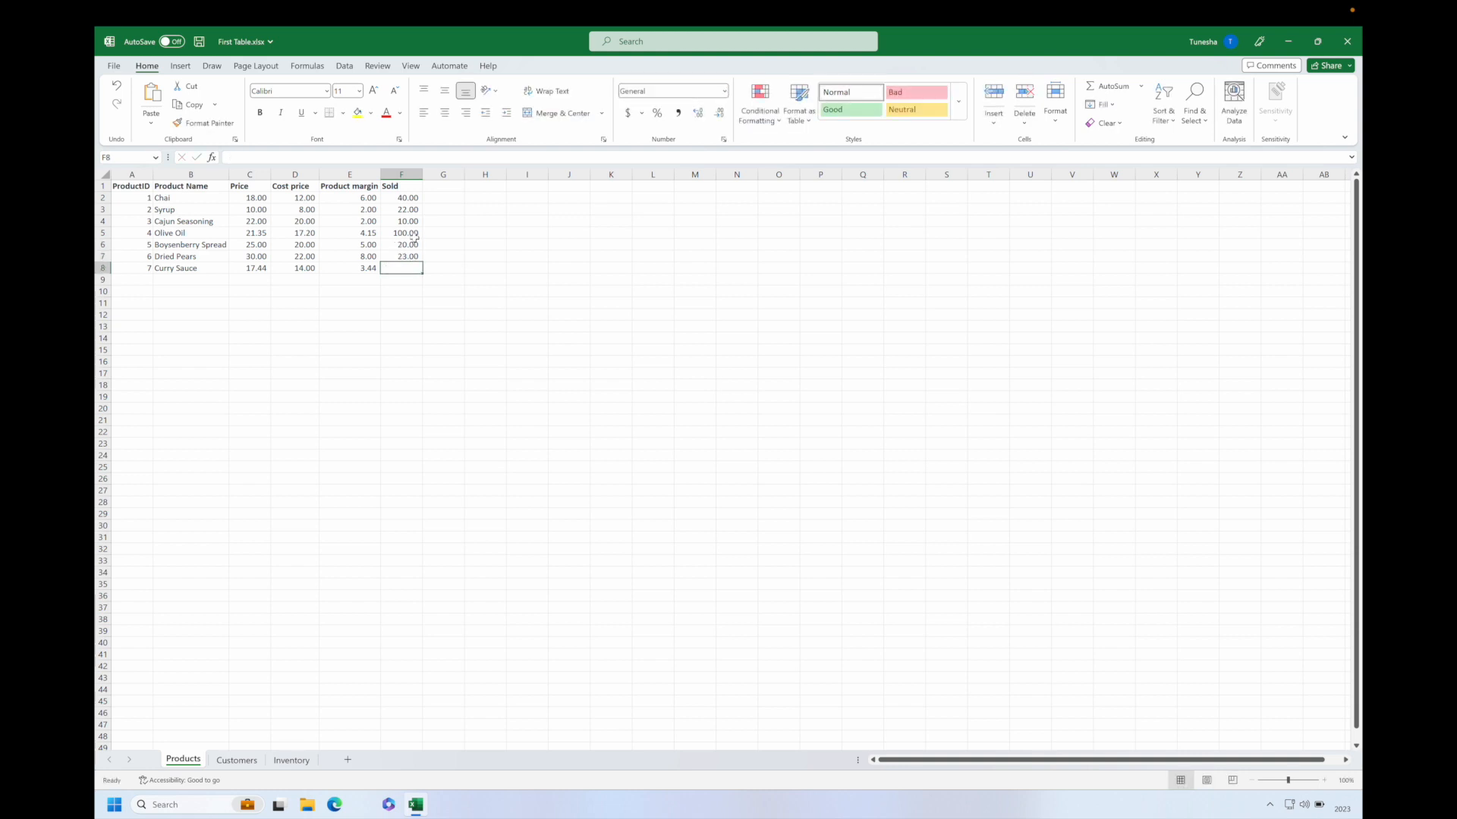
{"action": "type", "text": "76"}
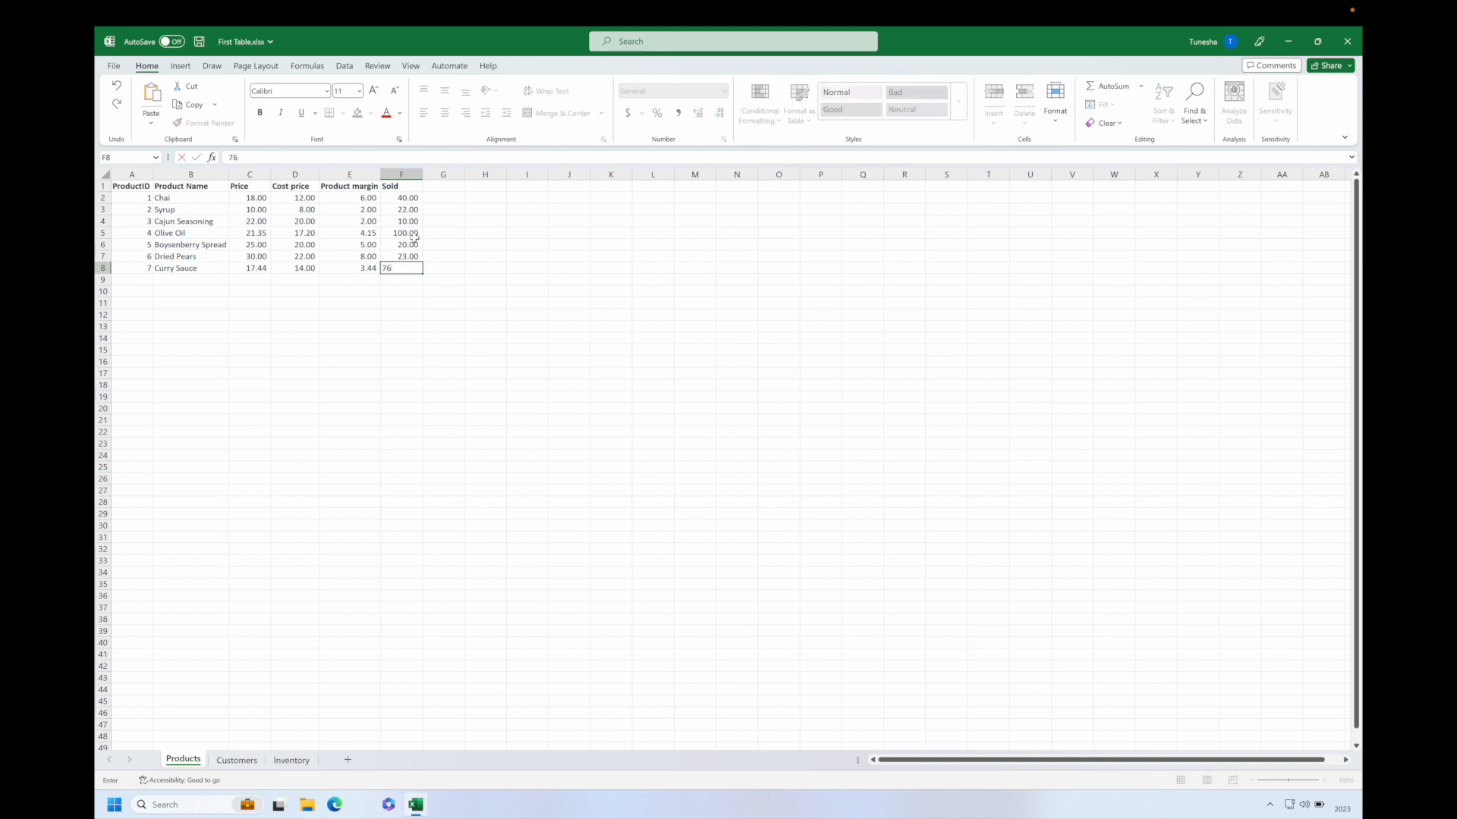
{"action": "key", "text": "Right"}
{"action": "key", "text": "Up"}
{"action": "key", "text": "Up"}
{"action": "key", "text": "Up"}
{"action": "key", "text": "Up"}
{"action": "key", "text": "Up"}
{"action": "key", "text": "Up"}
{"action": "key", "text": "Up"}
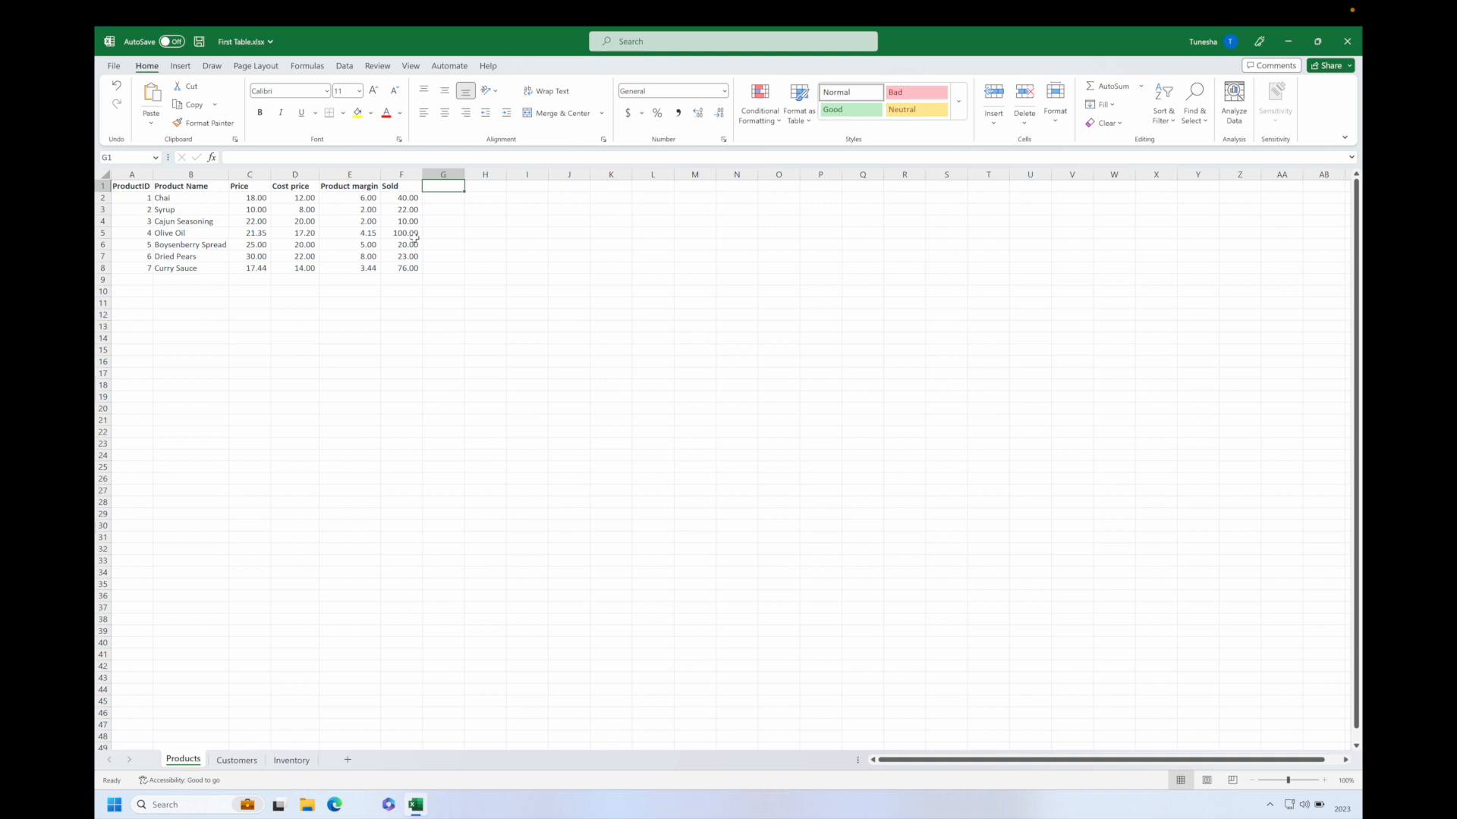
{"action": "type", "text": "Revenu"}
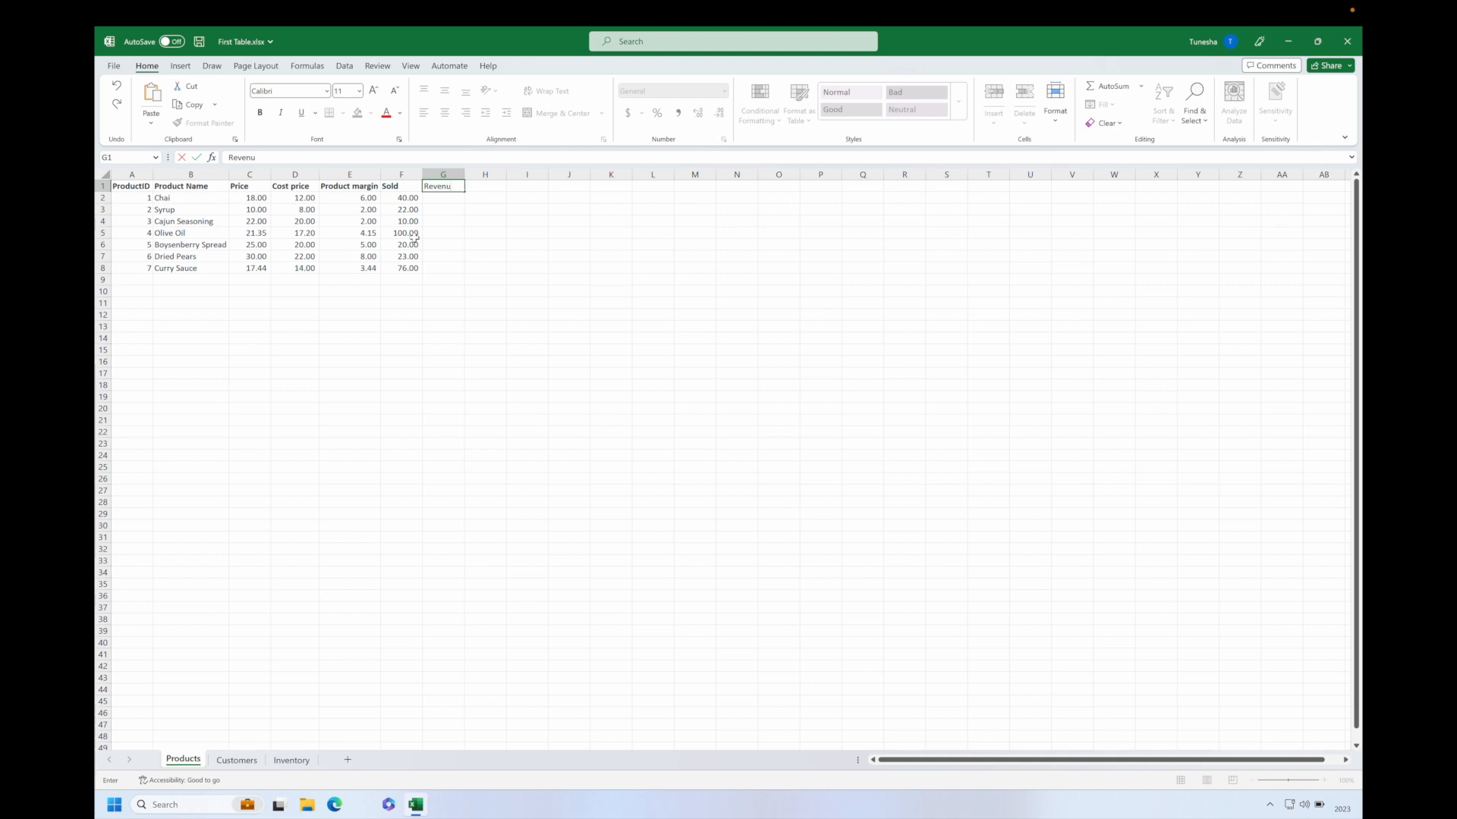
{"action": "key", "text": "BackSpace"}
{"action": "key", "text": "BackSpace"}
{"action": "key", "text": "BackSpace"}
{"action": "key", "text": "BackSpace"}
{"action": "key", "text": "BackSpace"}
{"action": "key", "text": "BackSpace"}
Add a Product Revenue header in G1 and fit the column width to its text
{"action": "type", "text": "Product Revenue"}
{"action": "key", "text": "Return"}
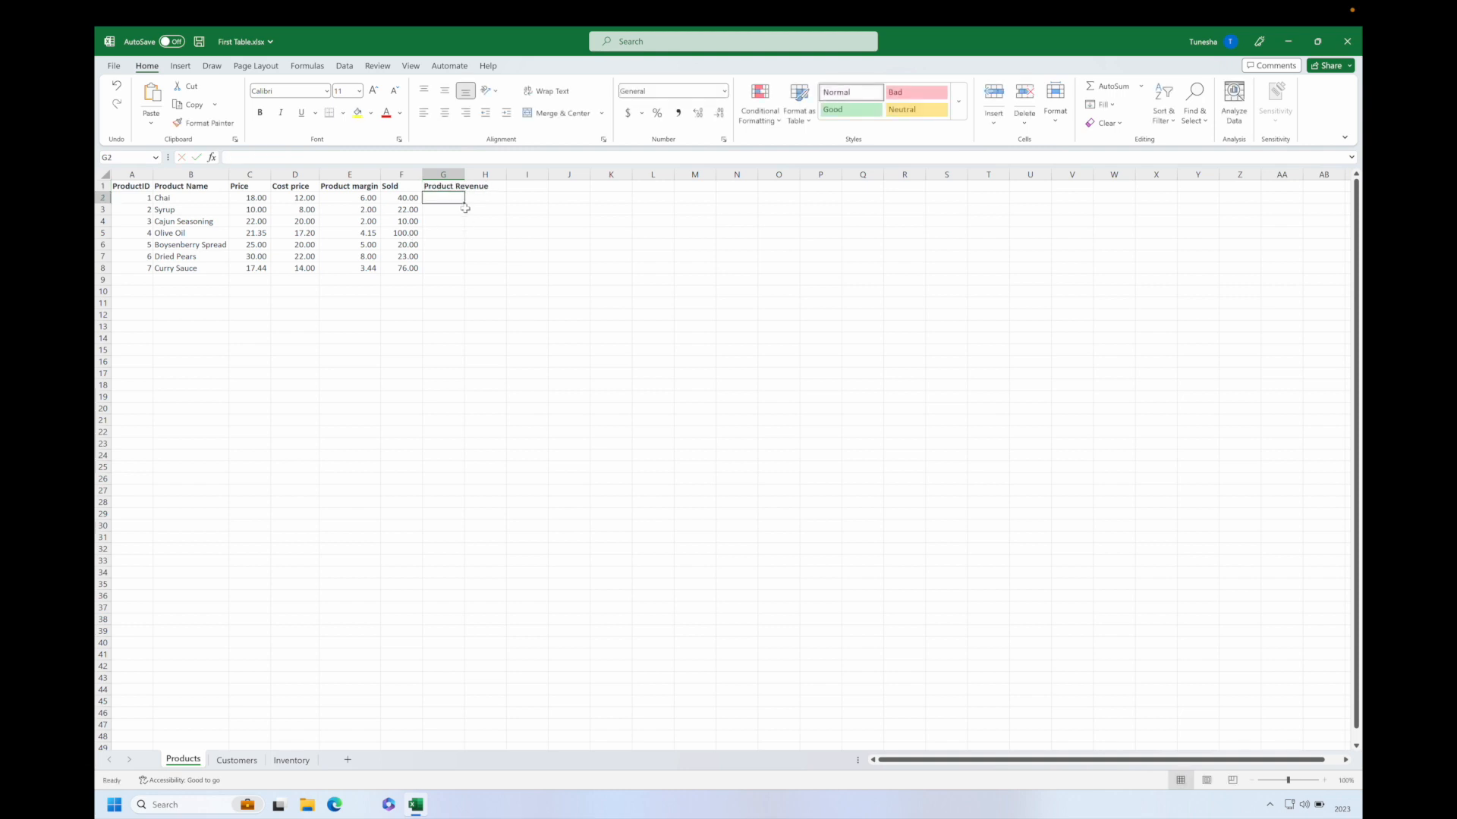
{"action": "double_click", "coordinate": [462, 174]}
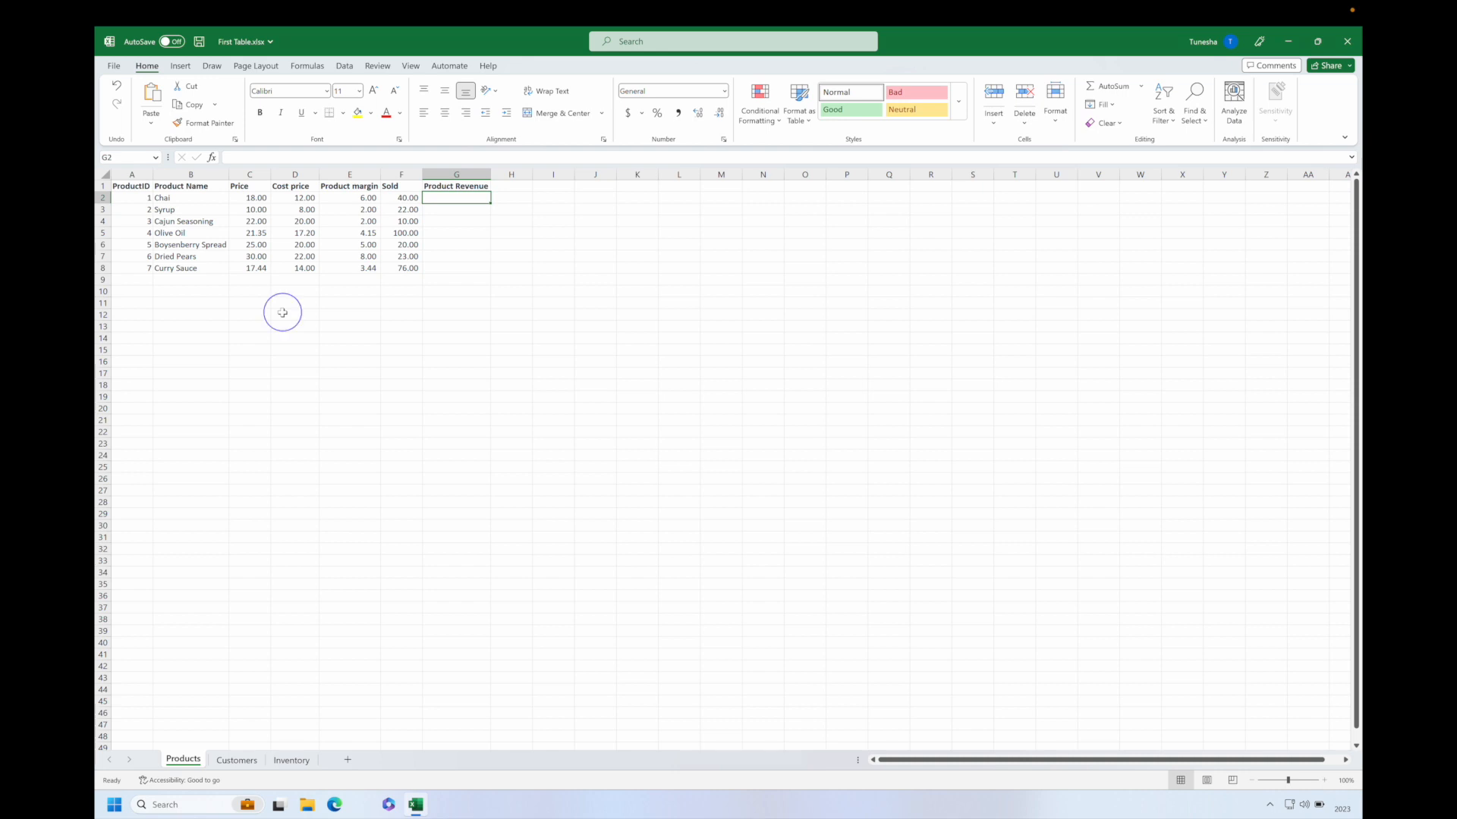
{"action": "left_click_drag", "start_coordinate": [283, 312], "coordinate": [249, 206]}
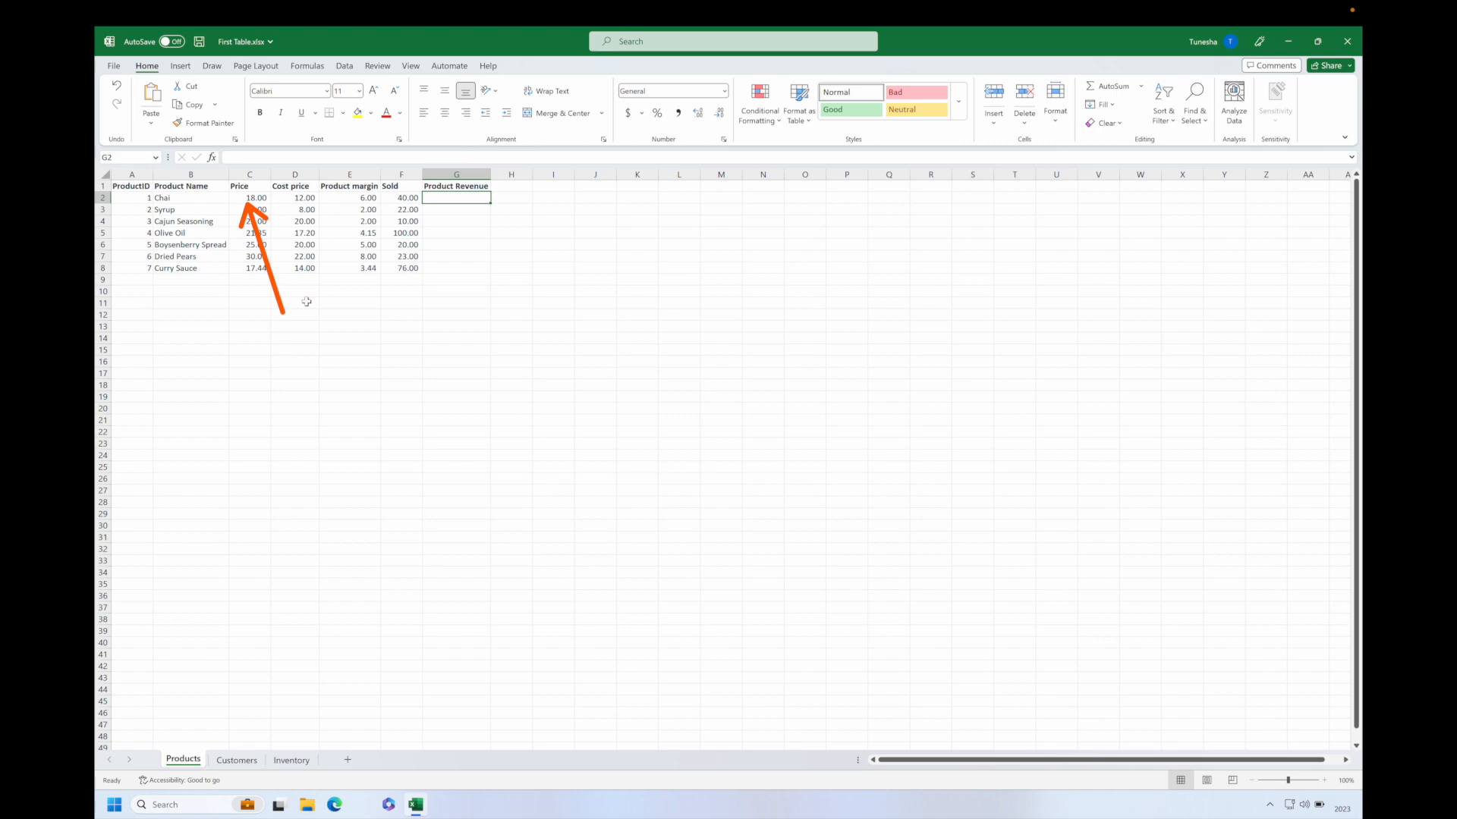
{"action": "left_click_drag", "start_coordinate": [307, 302], "coordinate": [398, 205]}
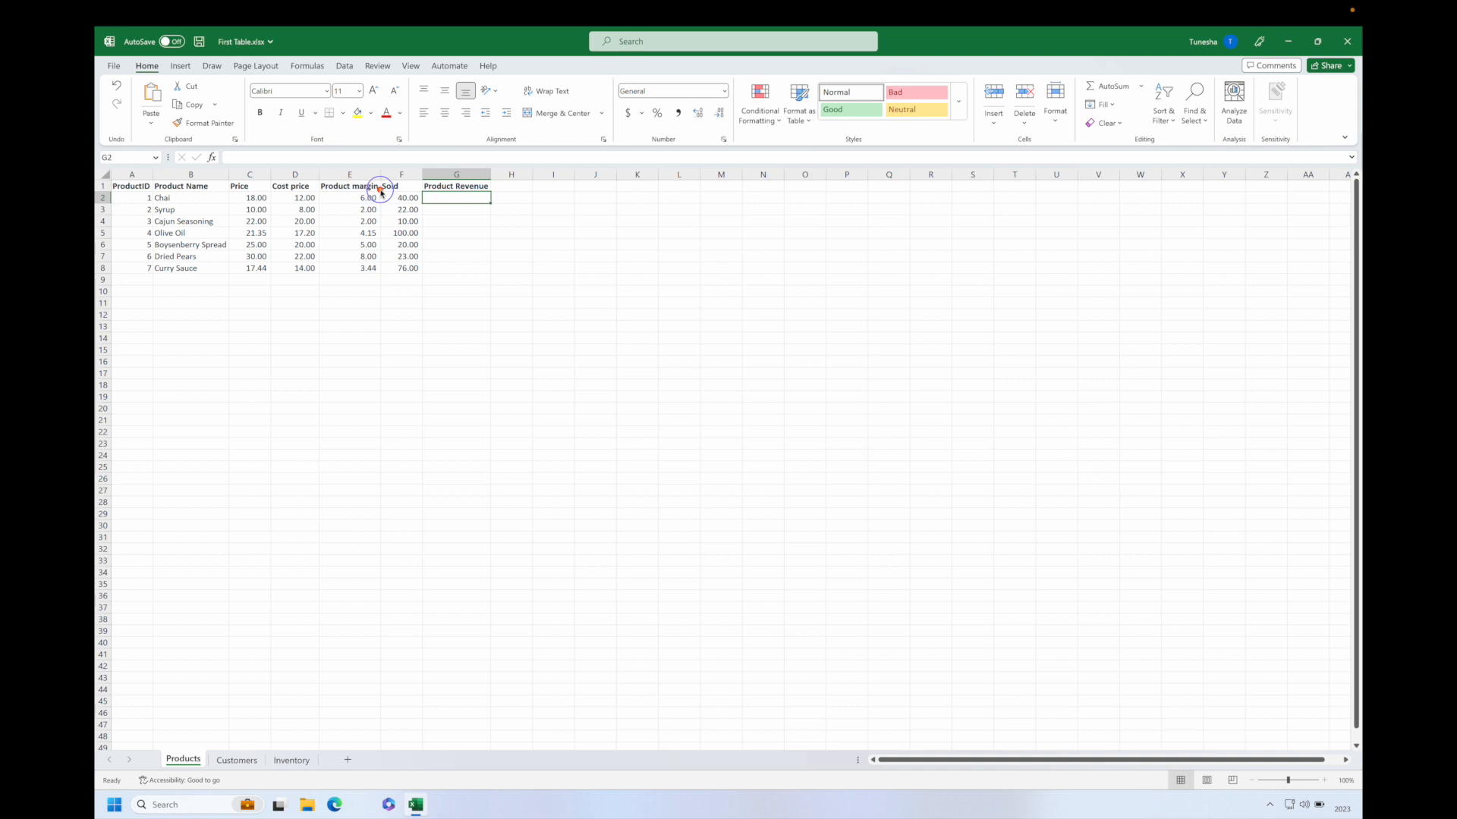
{"action": "left_click_drag", "start_coordinate": [379, 189], "coordinate": [420, 273]}
Select the sold quantities in F2:F8
{"action": "left_click_drag", "start_coordinate": [403, 198], "coordinate": [407, 264]}
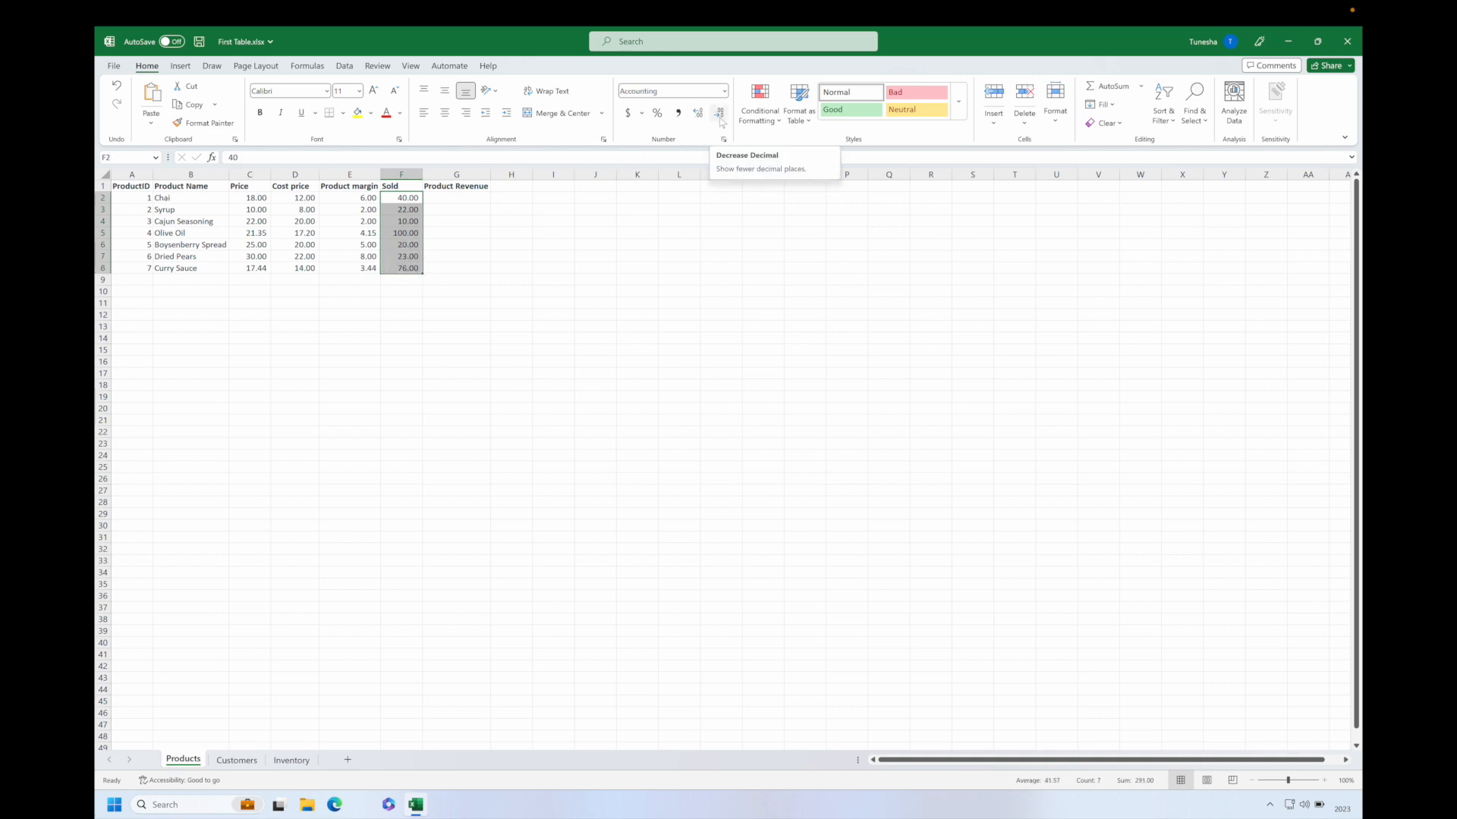
{"action": "right_click", "coordinate": [410, 213]}
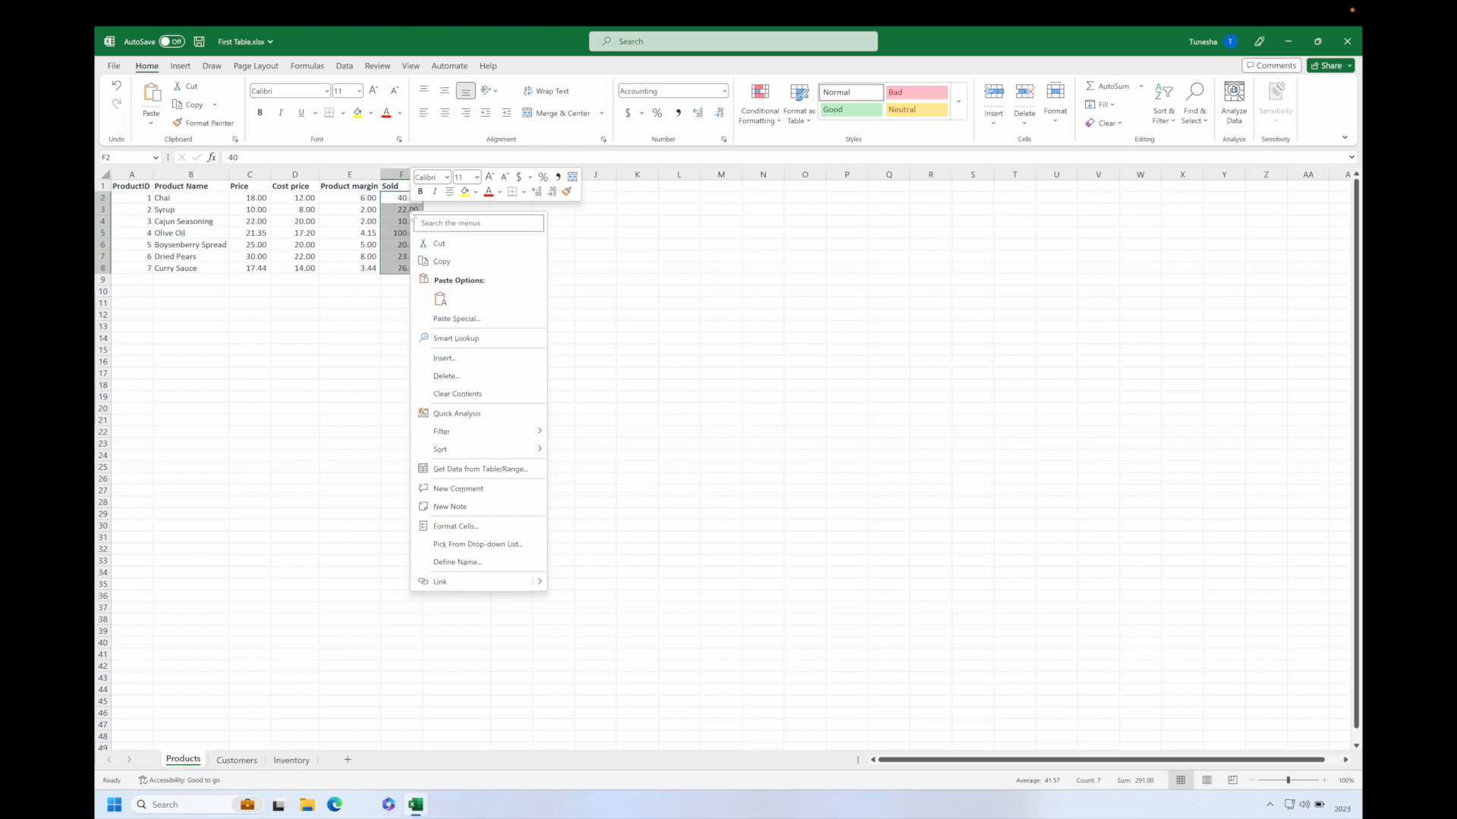
{"action": "left_click", "coordinate": [452, 527]}
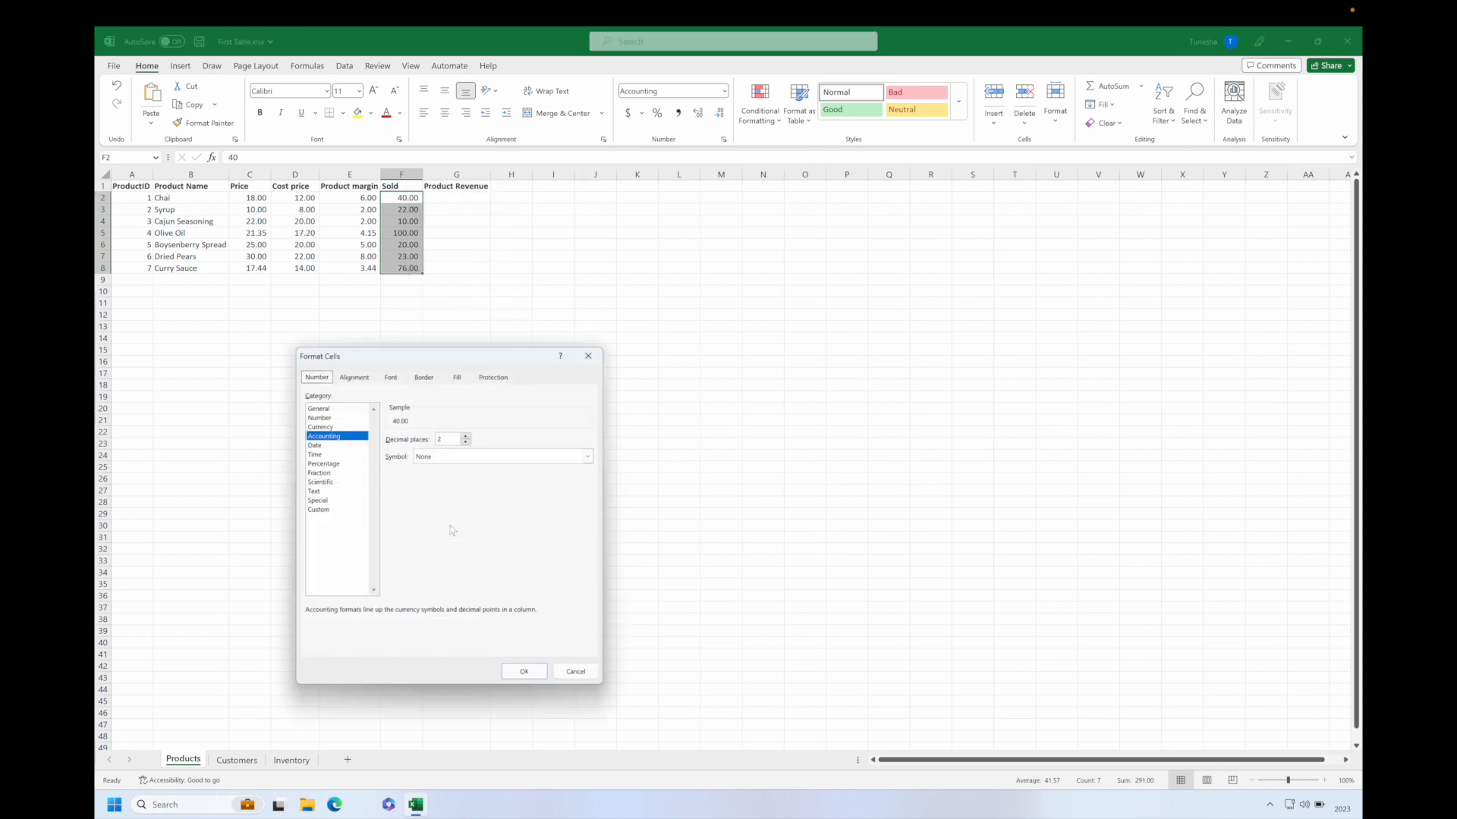
{"action": "left_click", "coordinate": [466, 443]}
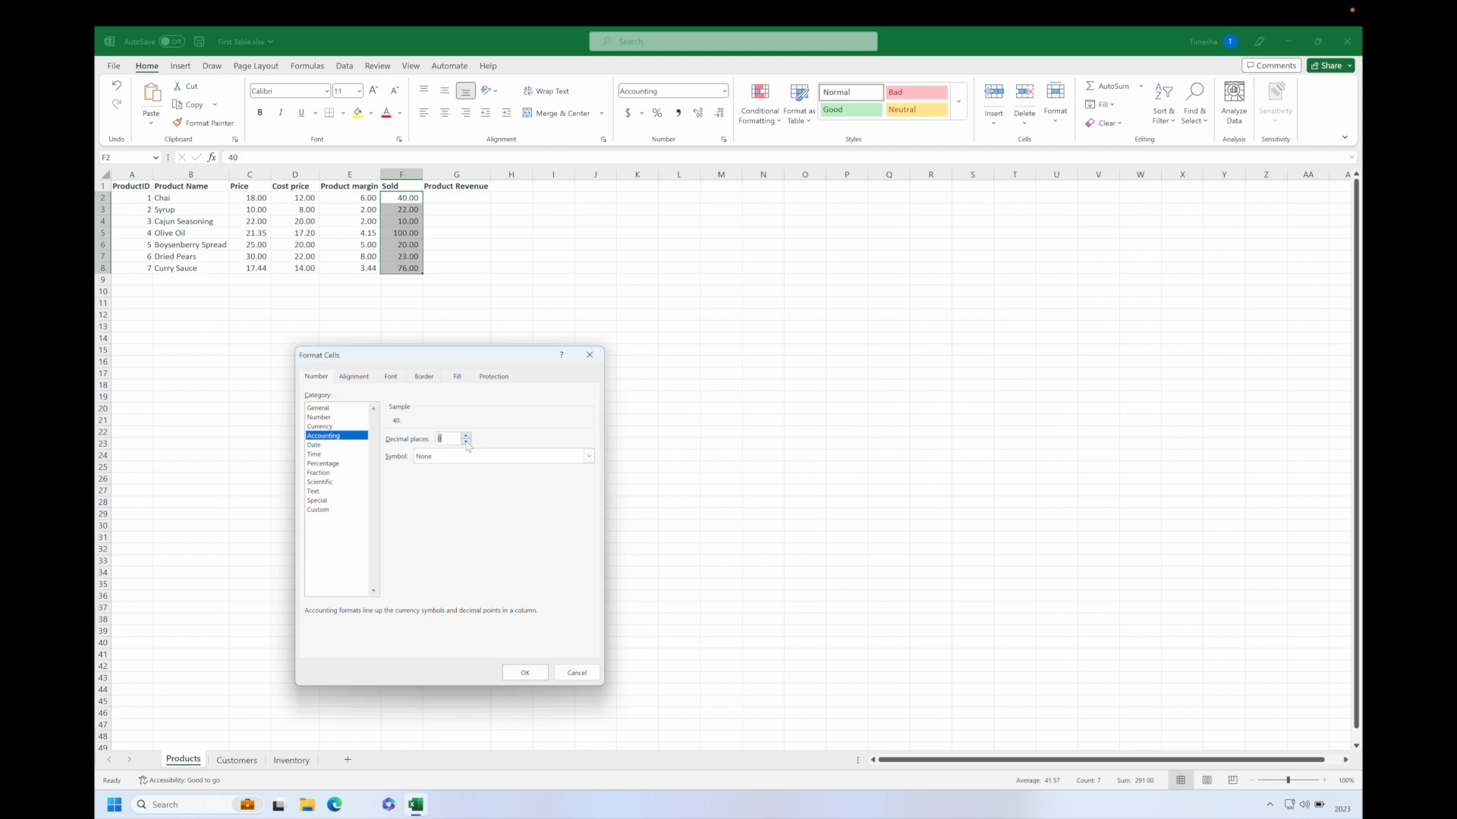
{"action": "left_click", "coordinate": [465, 434]}
{"action": "left_click", "coordinate": [466, 434]}
{"action": "left_click", "coordinate": [573, 670]}
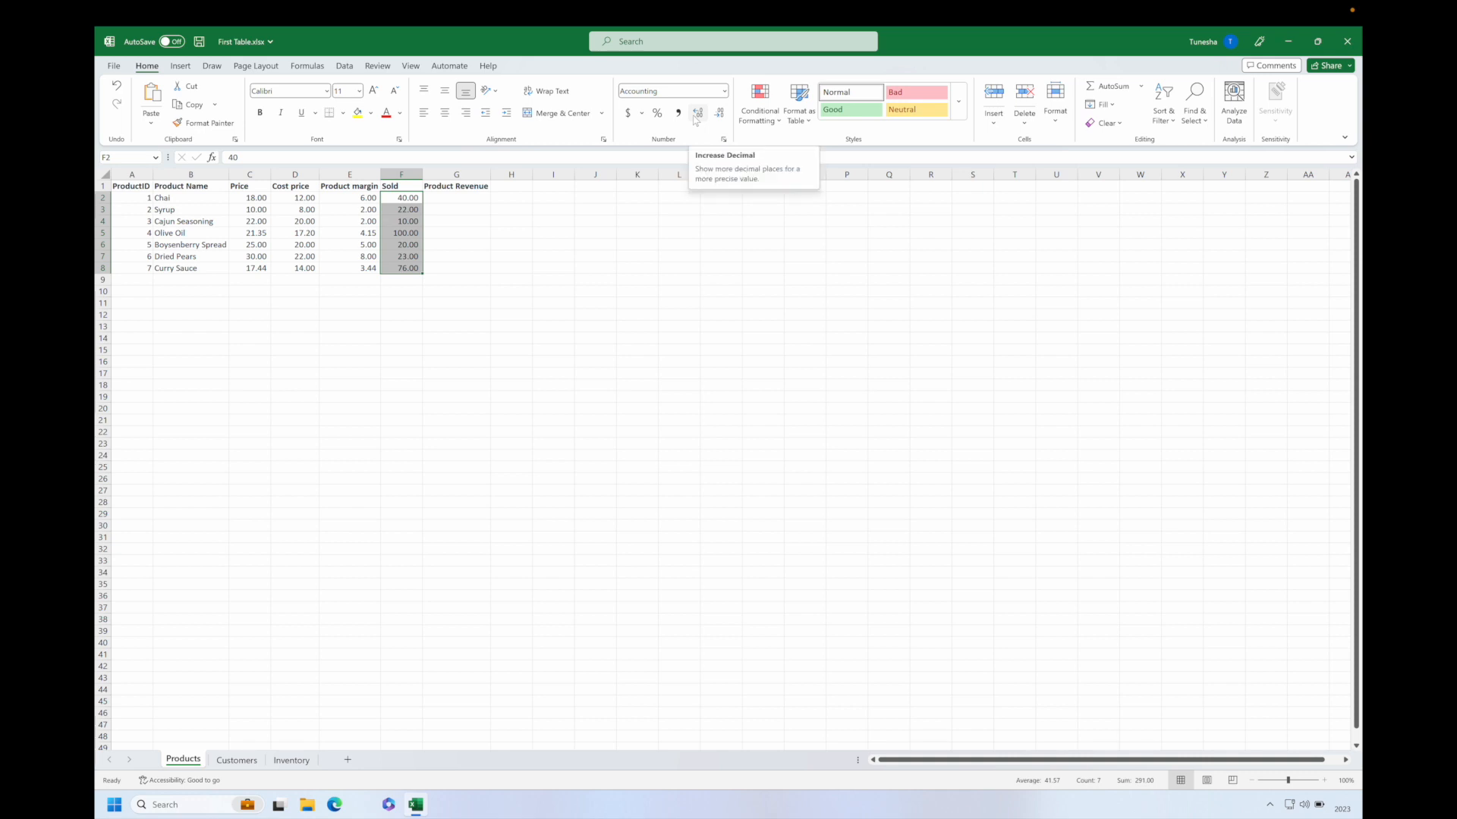
Reduce the selected sold quantities to zero decimal places
{"action": "left_click", "coordinate": [719, 119]}
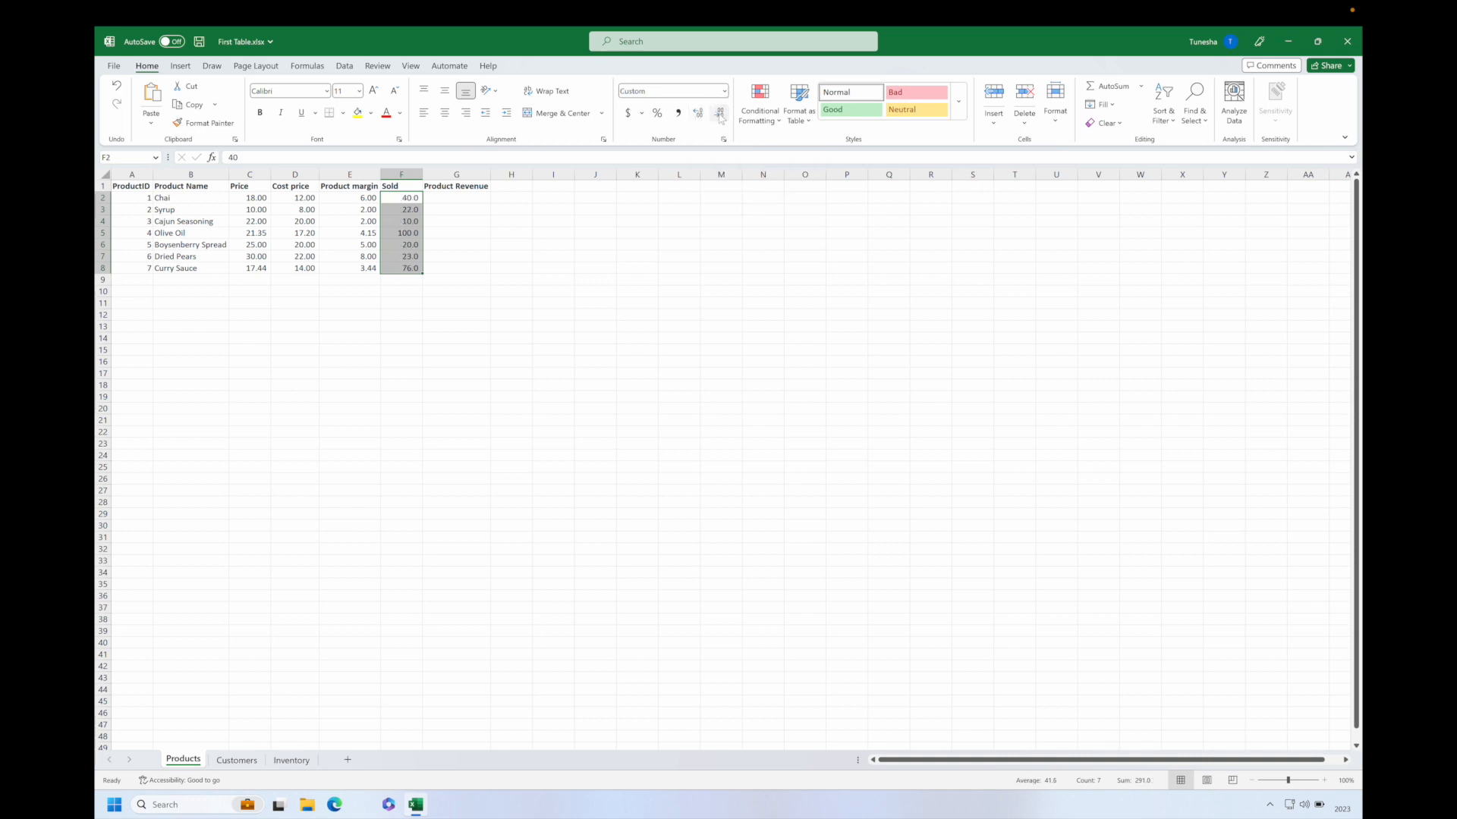
{"action": "left_click", "coordinate": [721, 119]}
Calculate the first product's revenue in G2 with the formula =C2*F2
{"action": "left_click", "coordinate": [458, 197]}
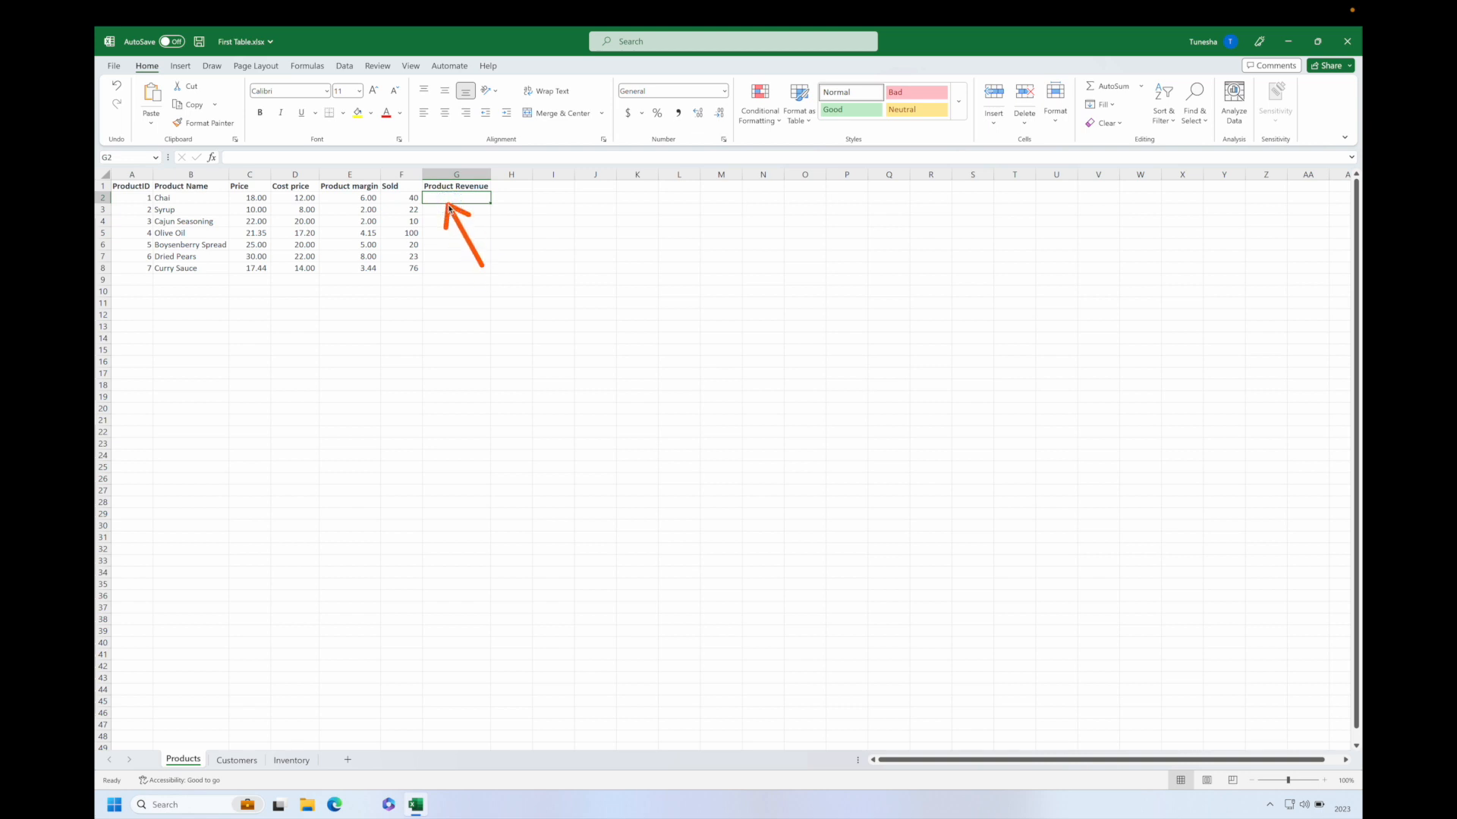
{"action": "type", "text": "="}
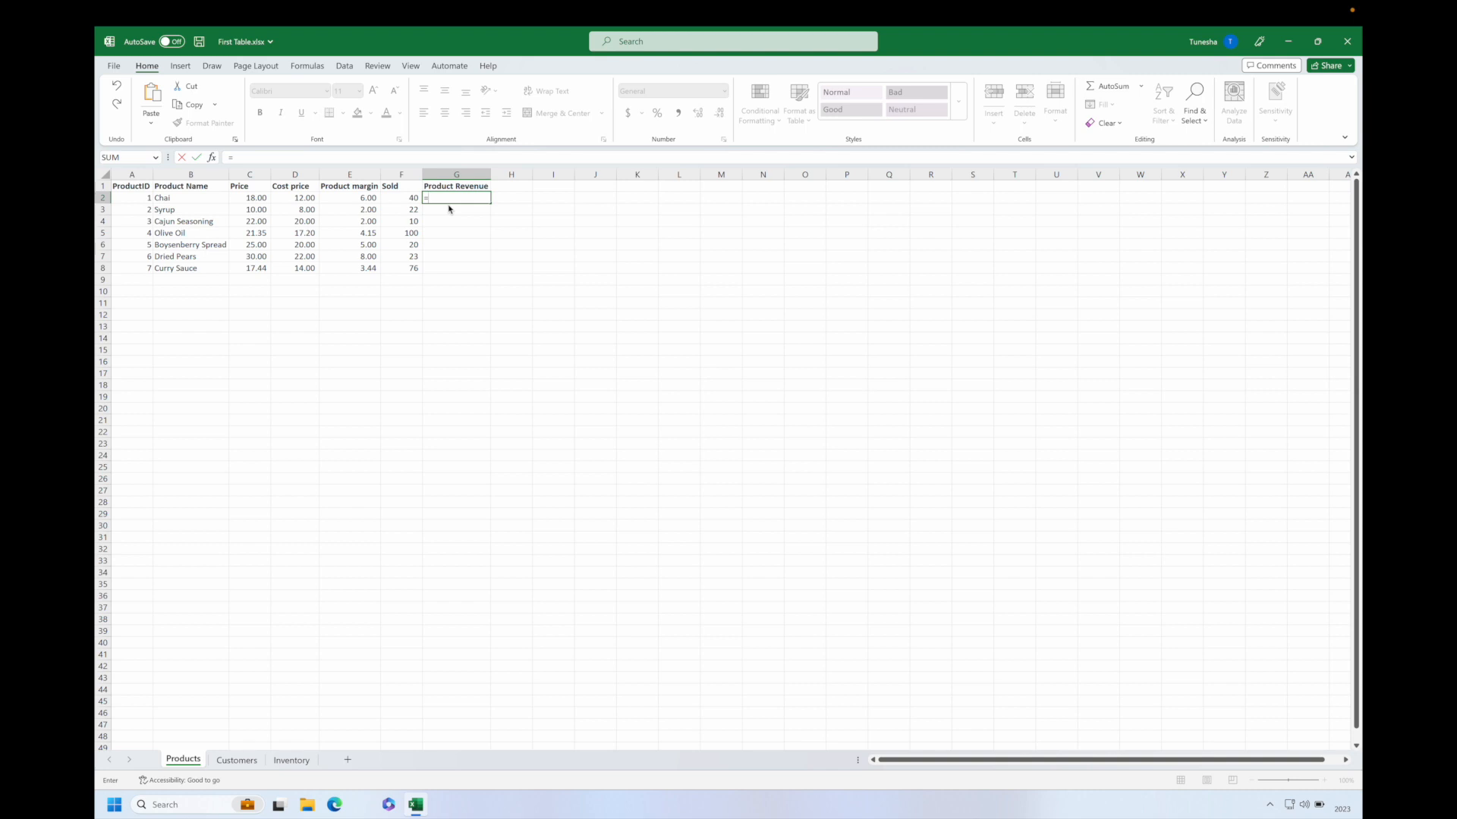
{"action": "left_click", "coordinate": [252, 197]}
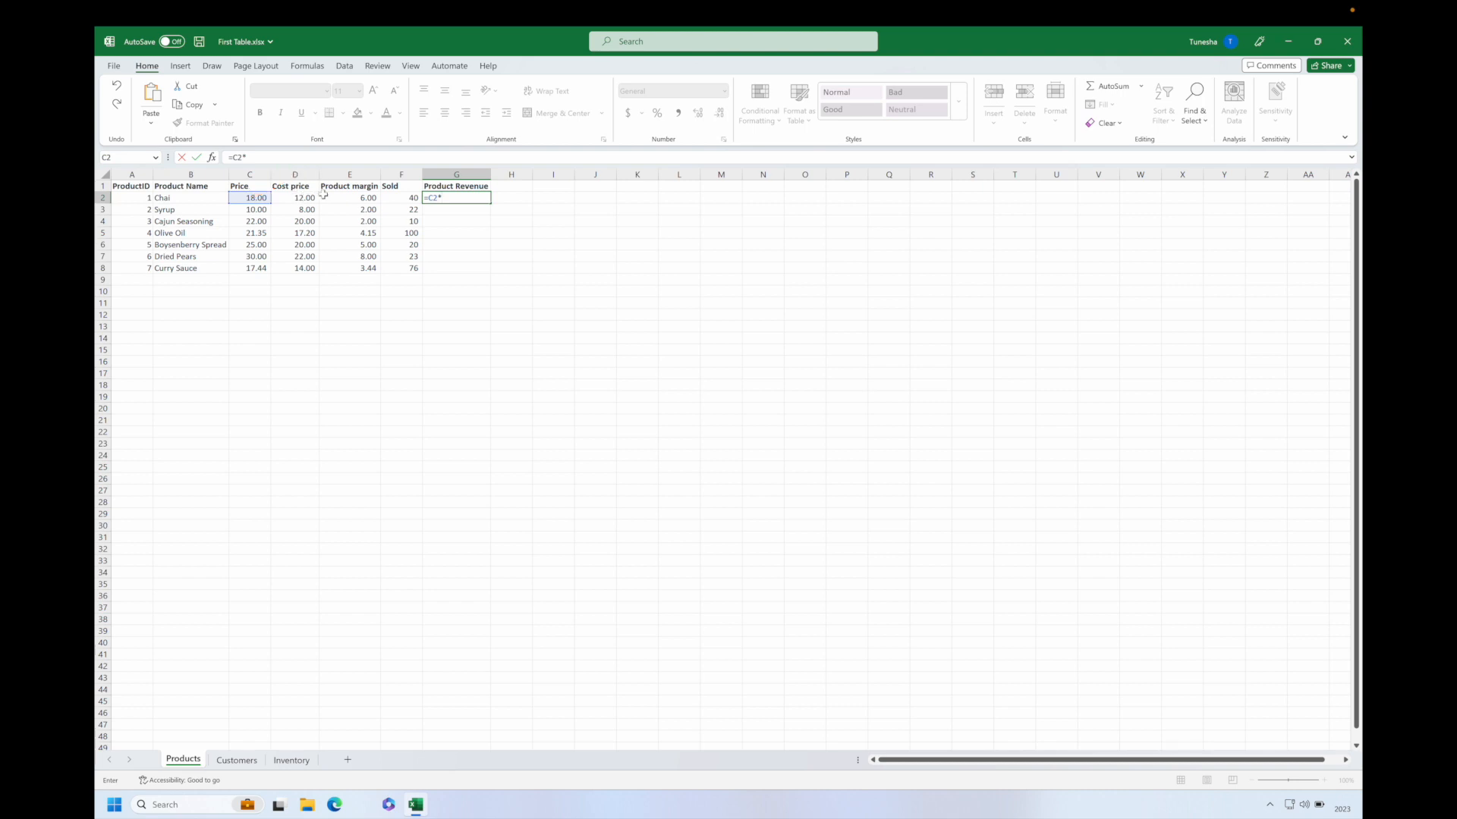
{"action": "left_click", "coordinate": [391, 198]}
{"action": "key", "text": "Return"}
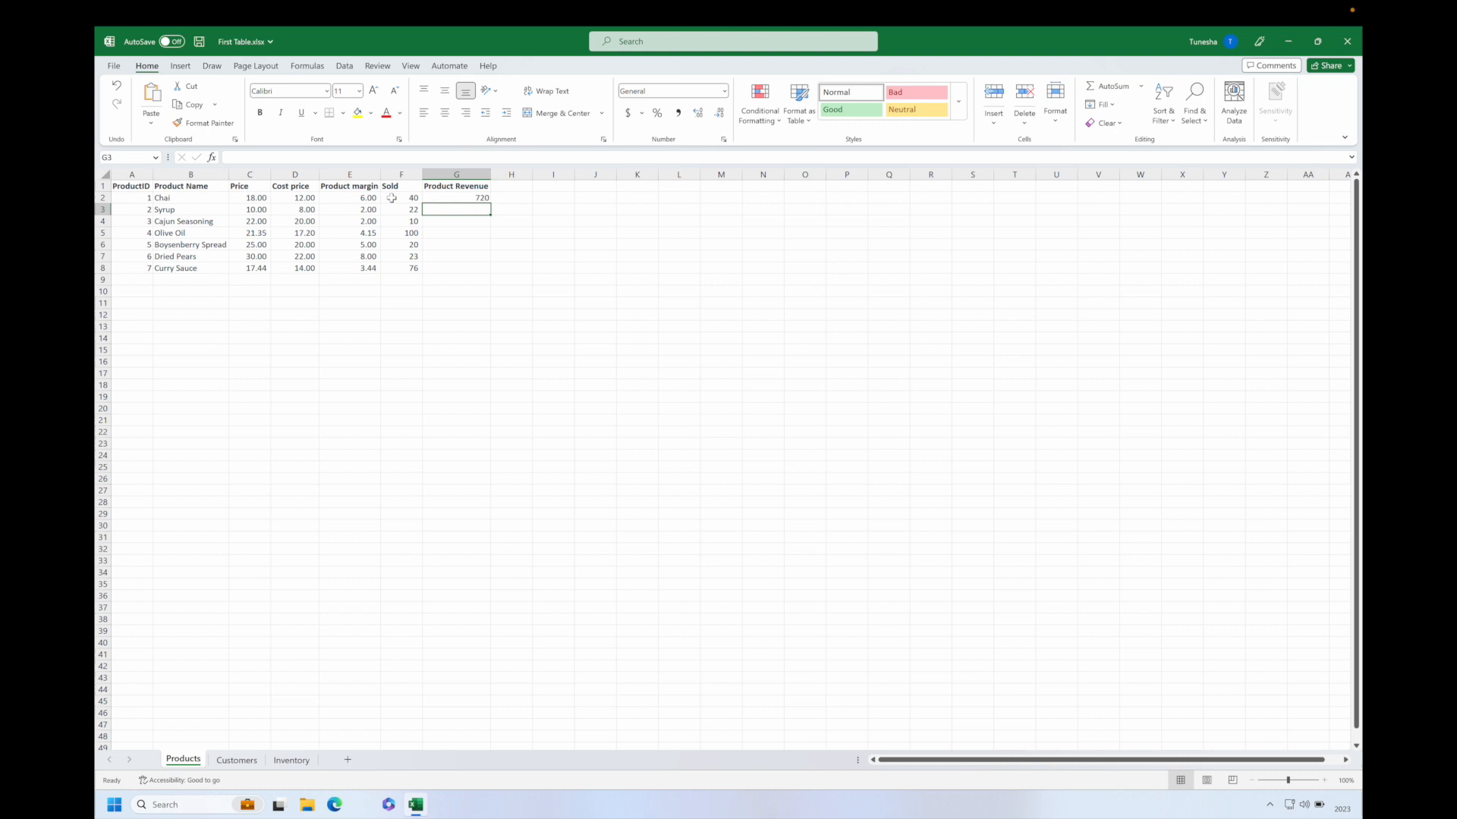
Apply the dollar accounting format to G2 and fill its revenue formula down to G8
{"action": "left_click", "coordinate": [460, 197]}
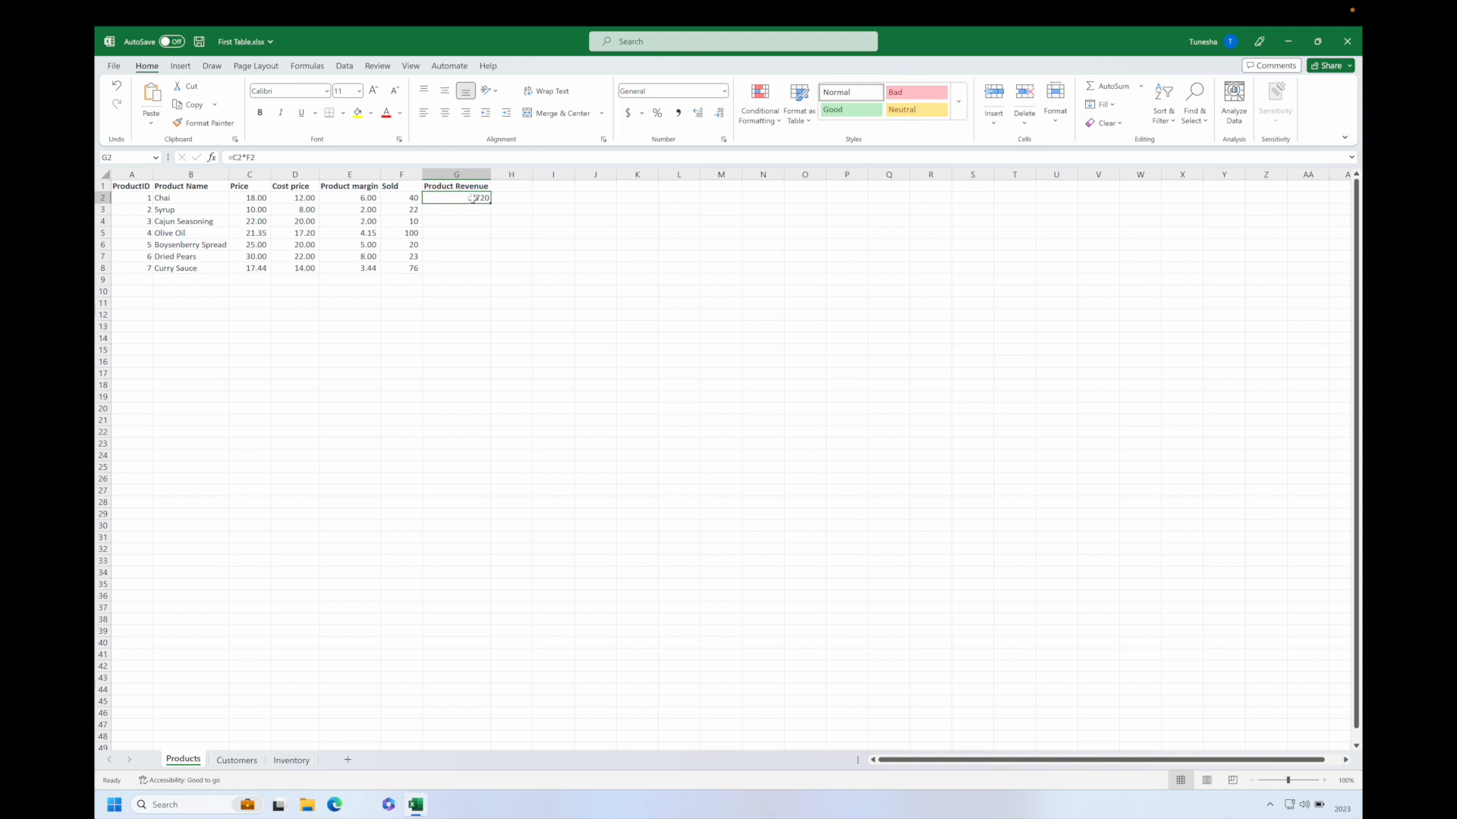
{"action": "left_click", "coordinate": [642, 115]}
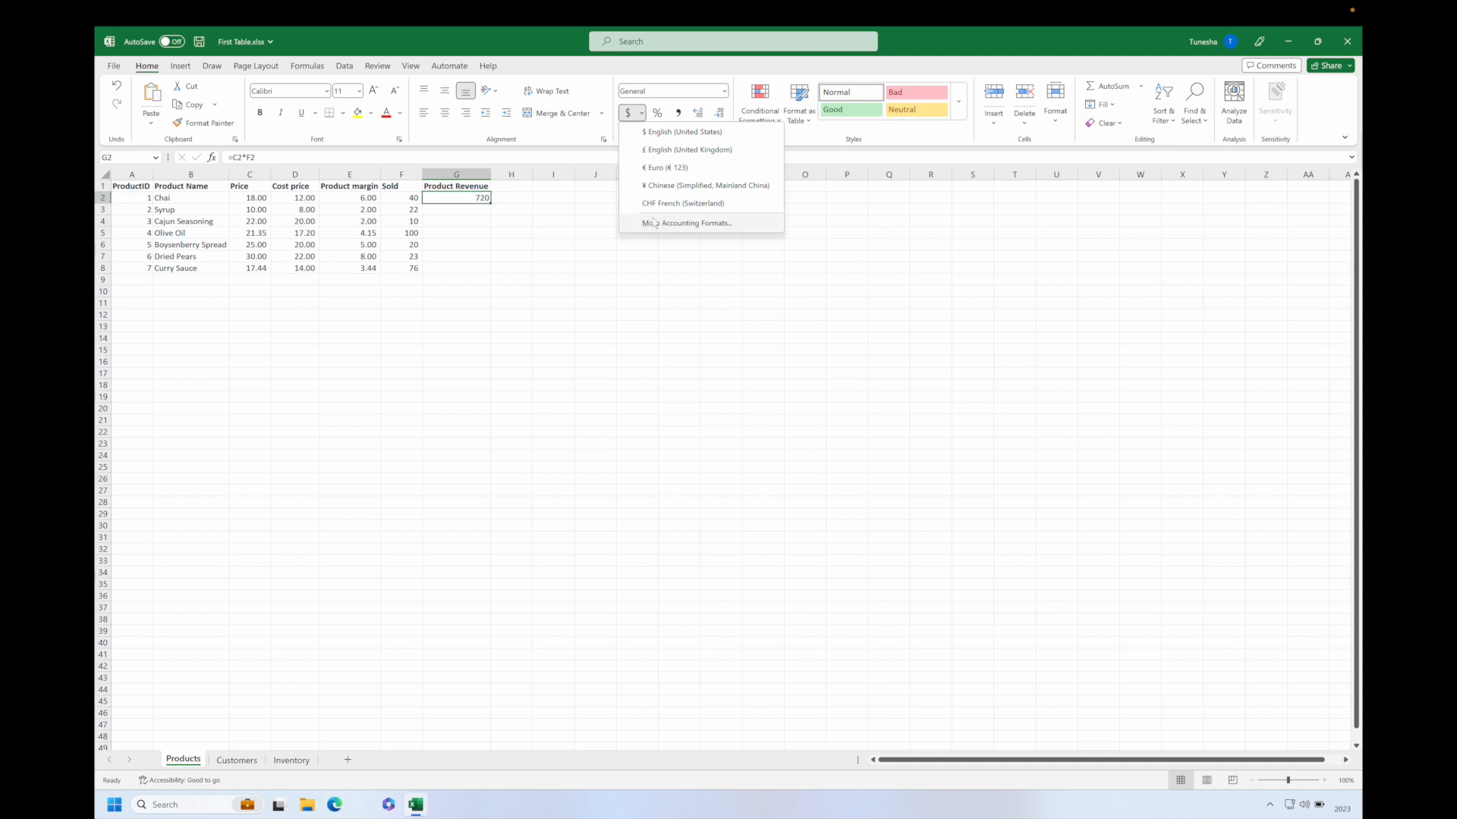
{"action": "left_click", "coordinate": [460, 202]}
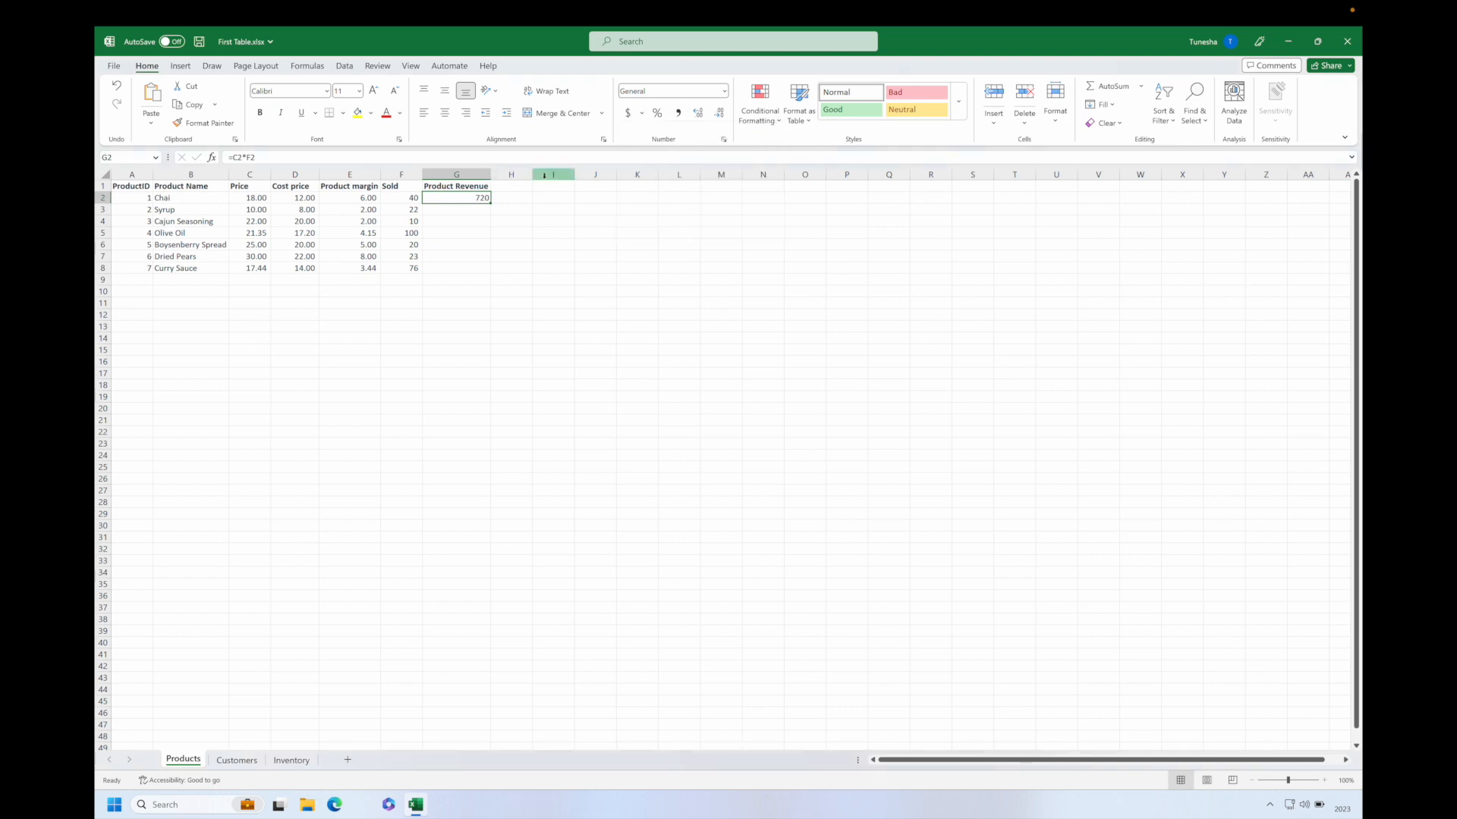
{"action": "left_click", "coordinate": [628, 115]}
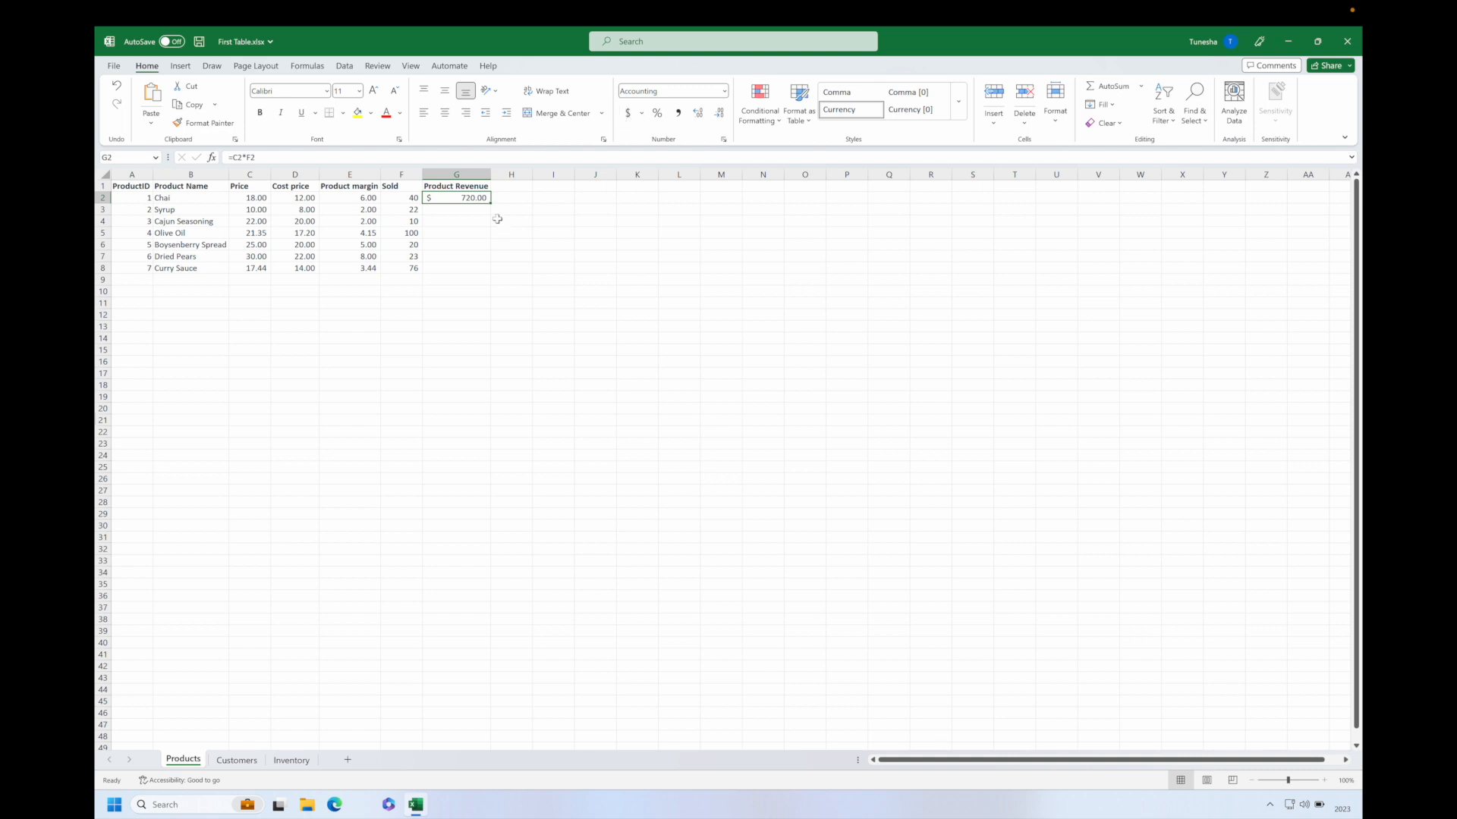
{"action": "left_click_drag", "start_coordinate": [491, 202], "coordinate": [486, 271]}
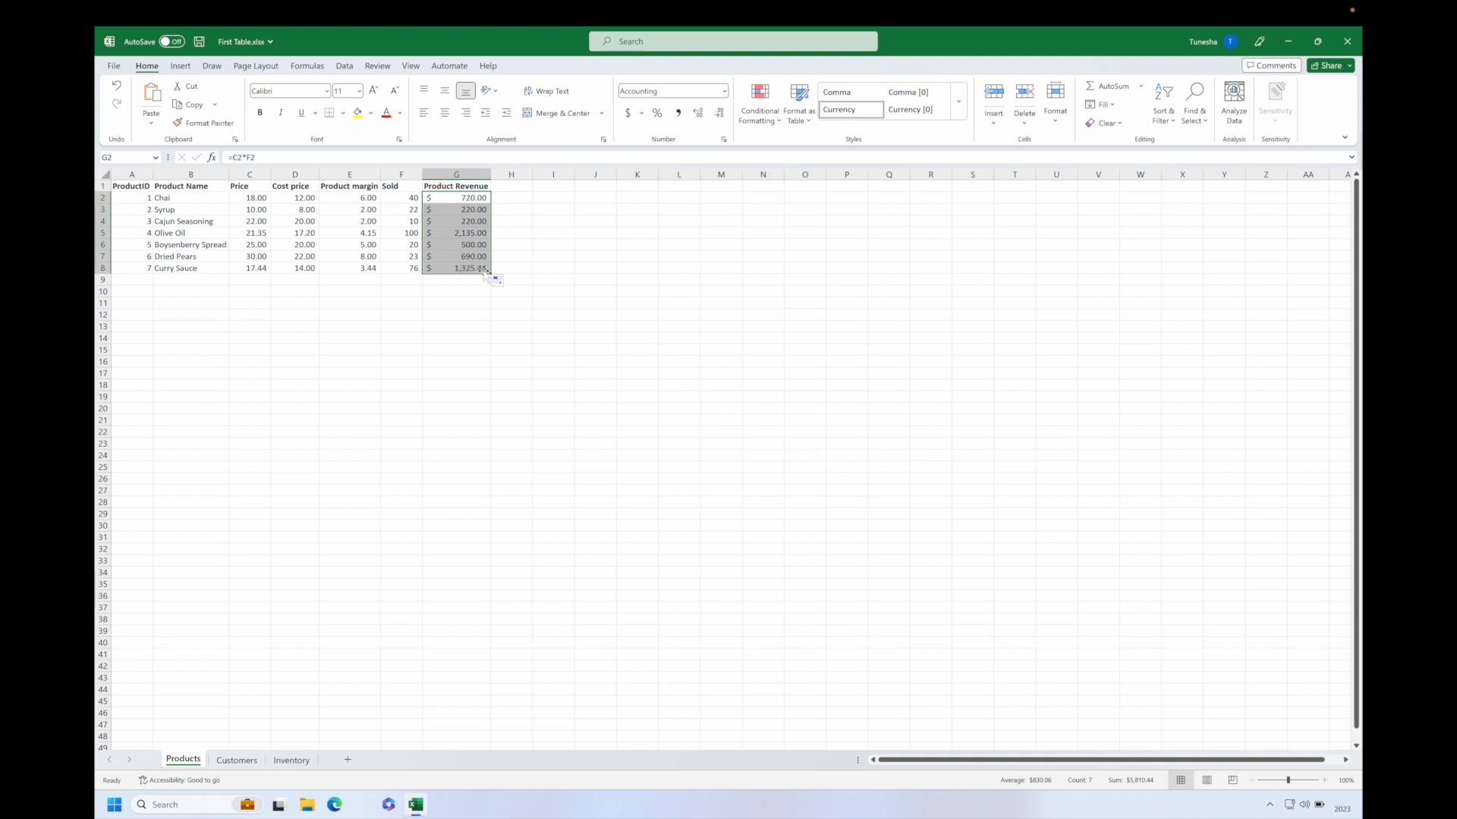
Add the label Total in A9 below the product IDs
{"action": "left_click", "coordinate": [147, 280]}
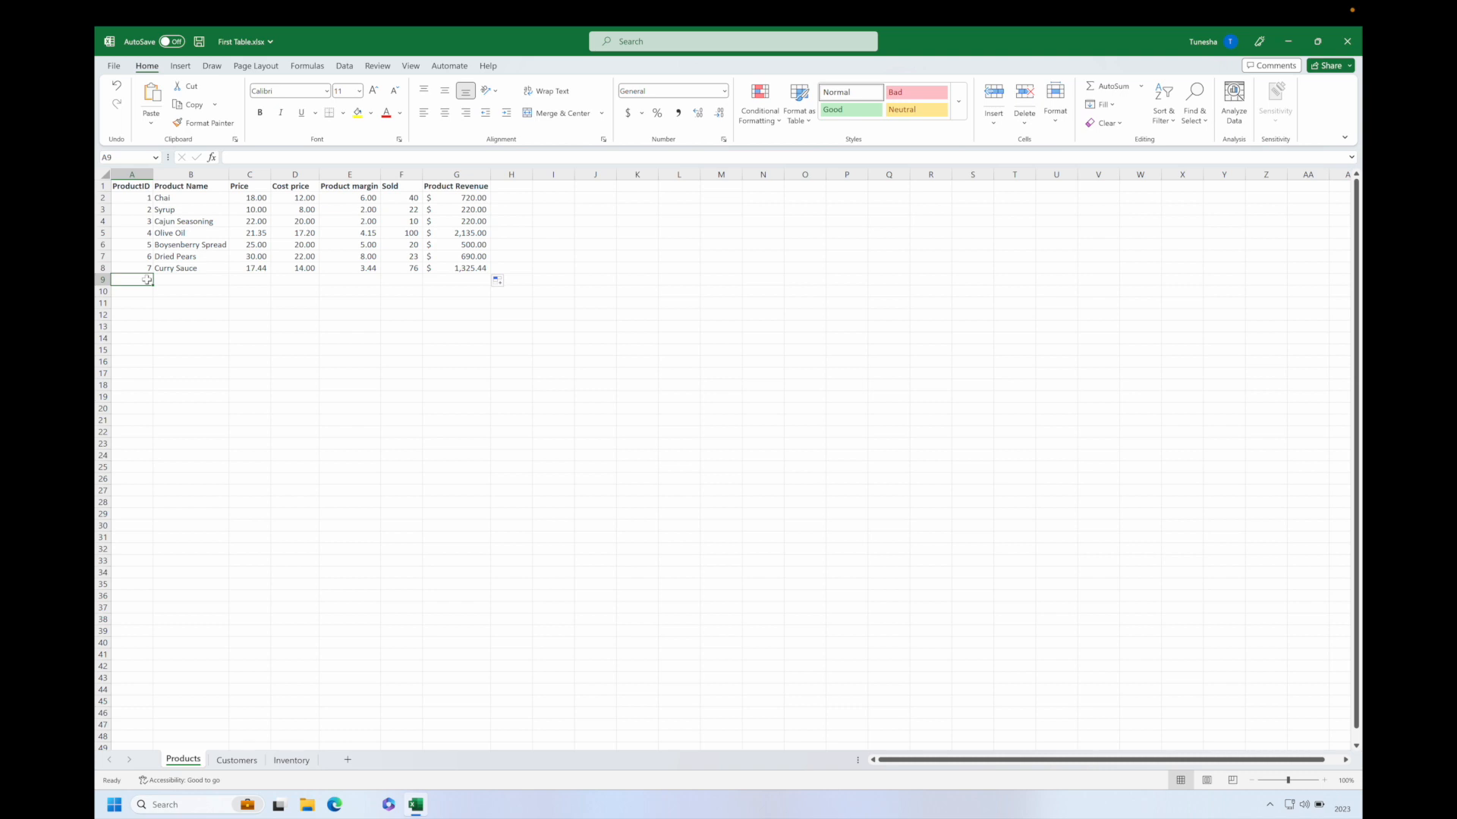
{"action": "type", "text": "Total"}
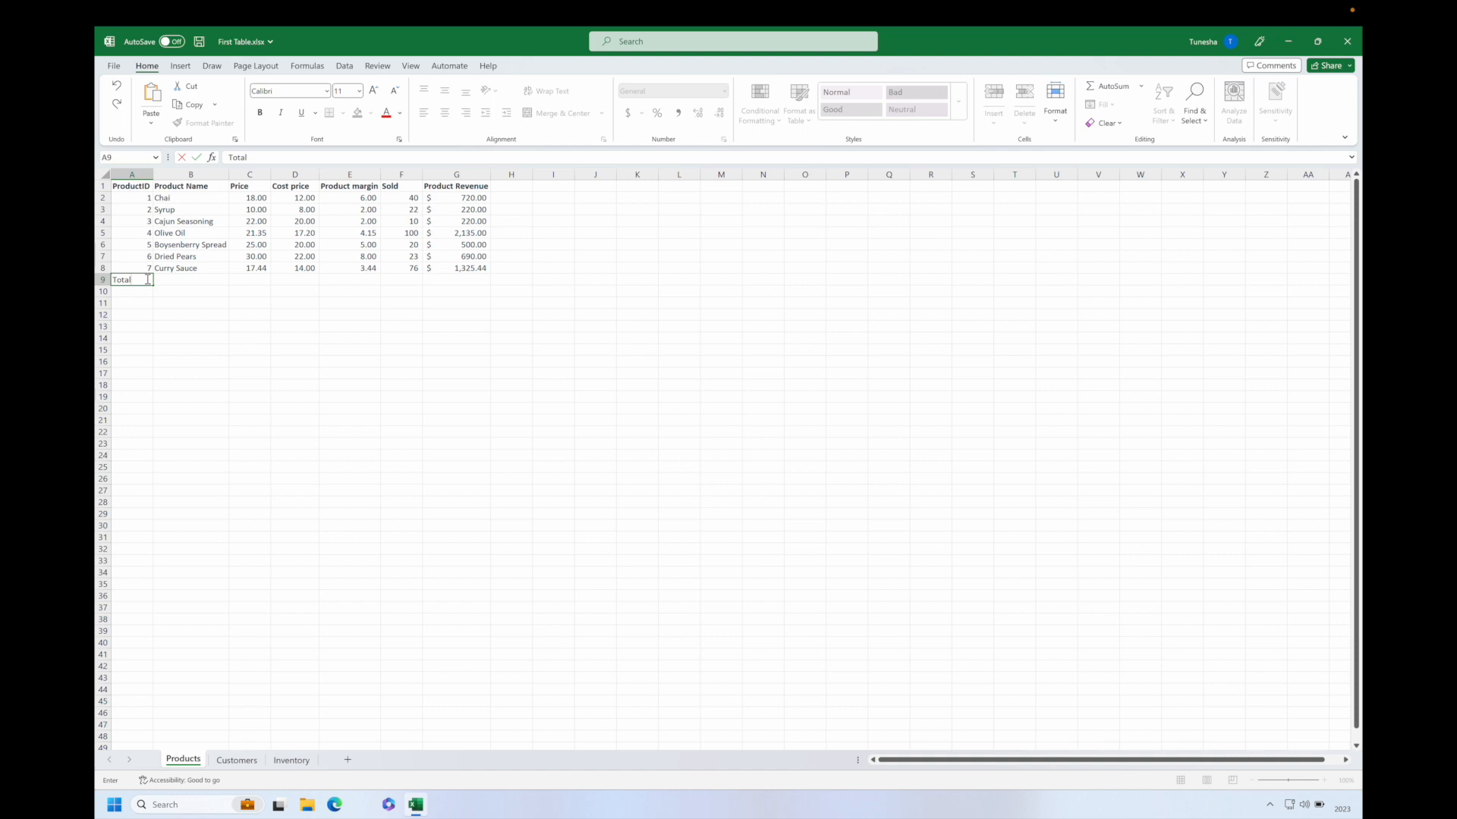
{"action": "key", "text": "Return"}
Select cell E9 in the Total row, beneath the product margins
{"action": "left_click", "coordinate": [146, 279]}
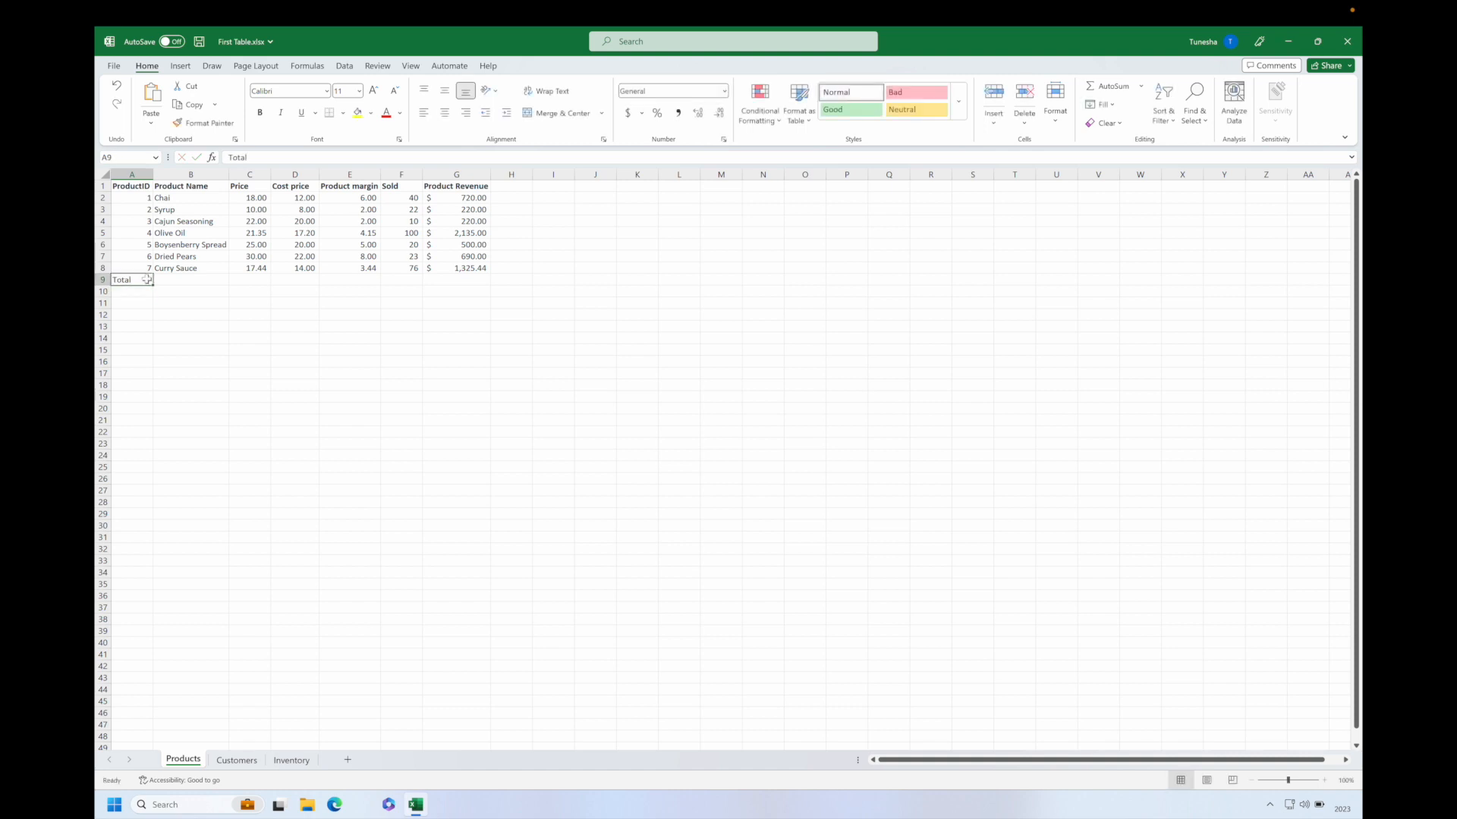
{"action": "key", "text": "Right"}
{"action": "key", "text": "Right"}
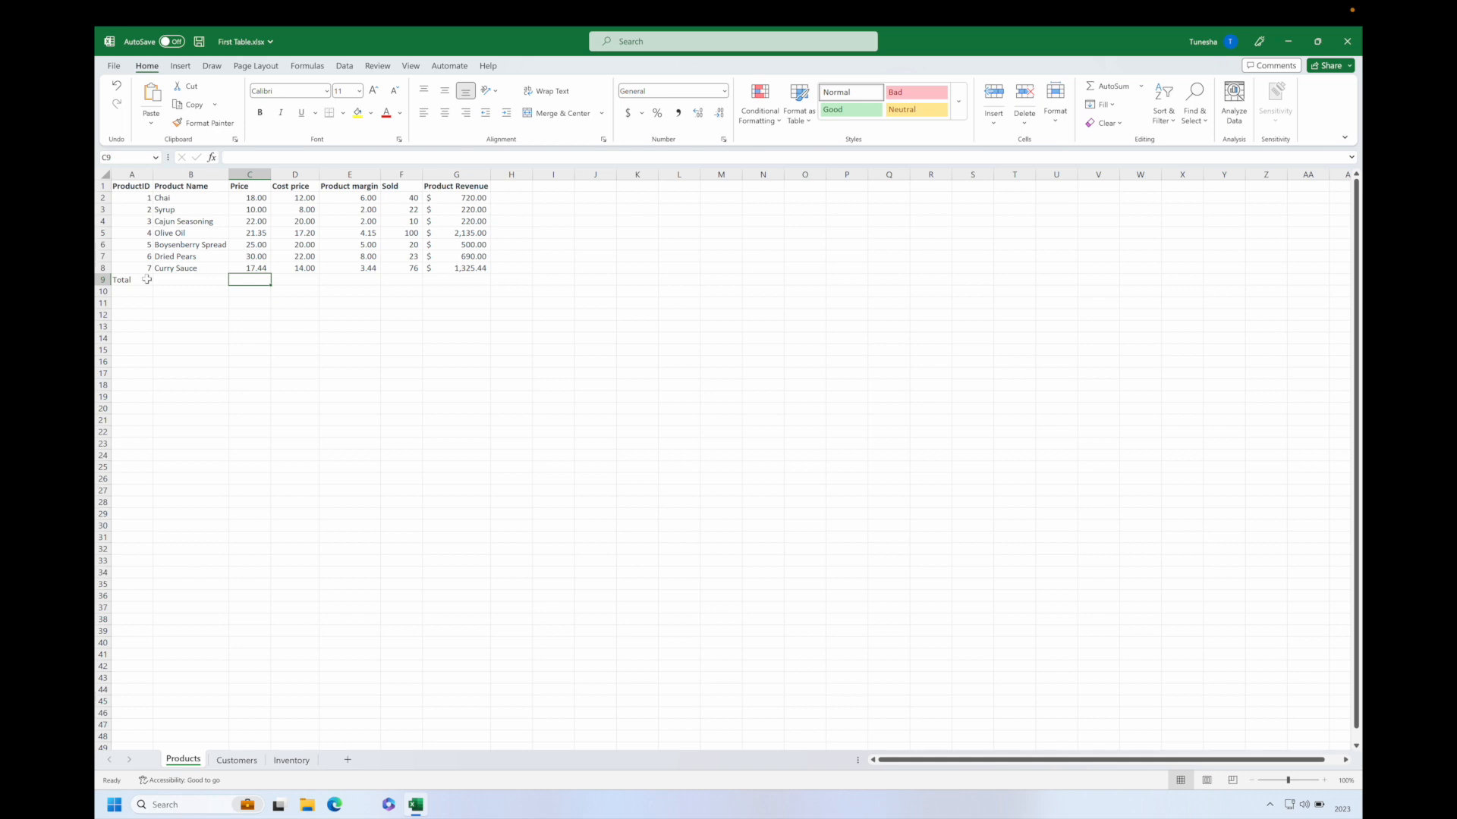
{"action": "key", "text": "Right"}
{"action": "key", "text": "Right"}
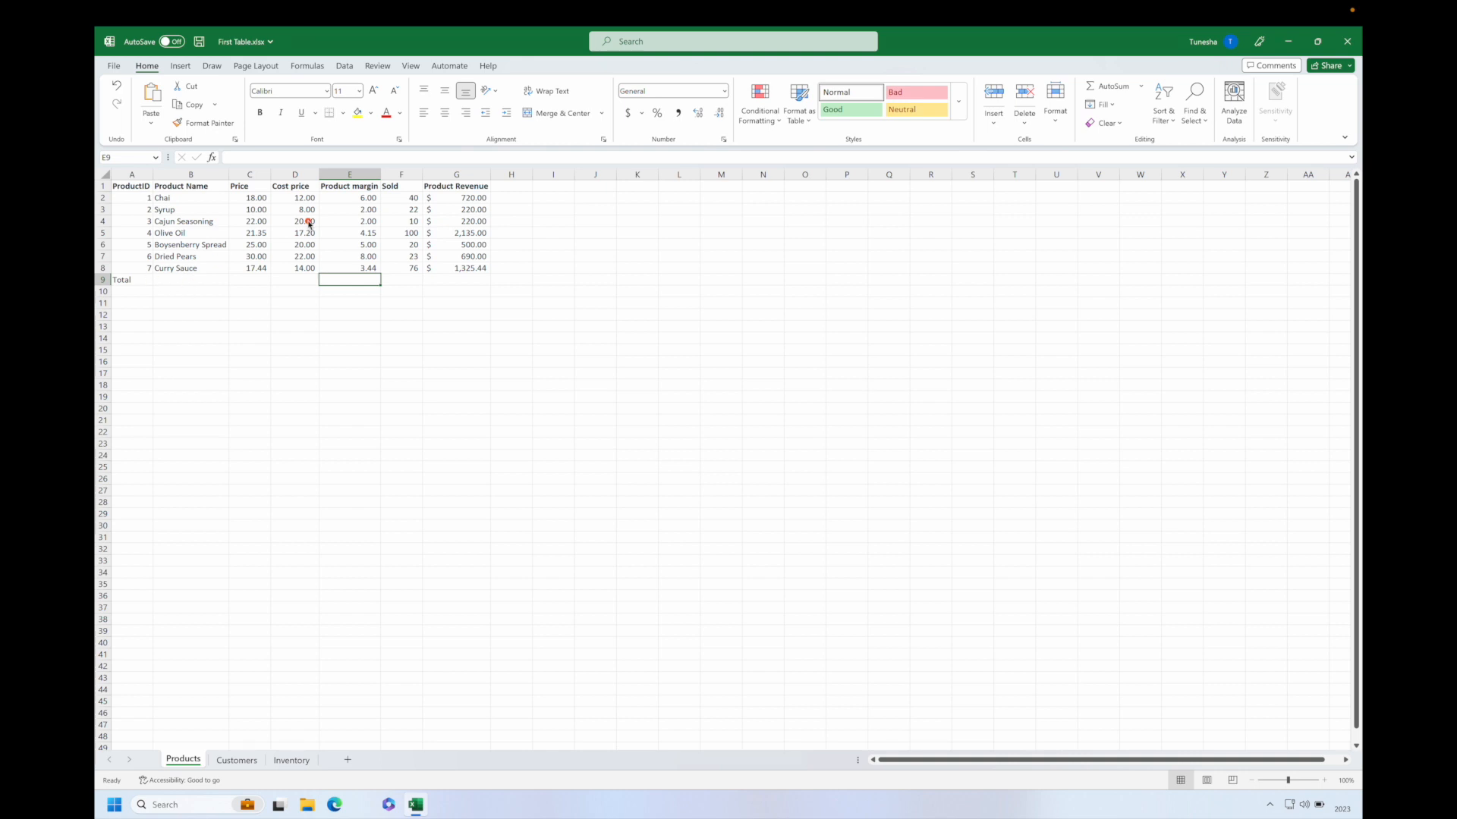
{"action": "left_click_drag", "start_coordinate": [320, 189], "coordinate": [379, 276]}
{"action": "key", "text": "Right"}
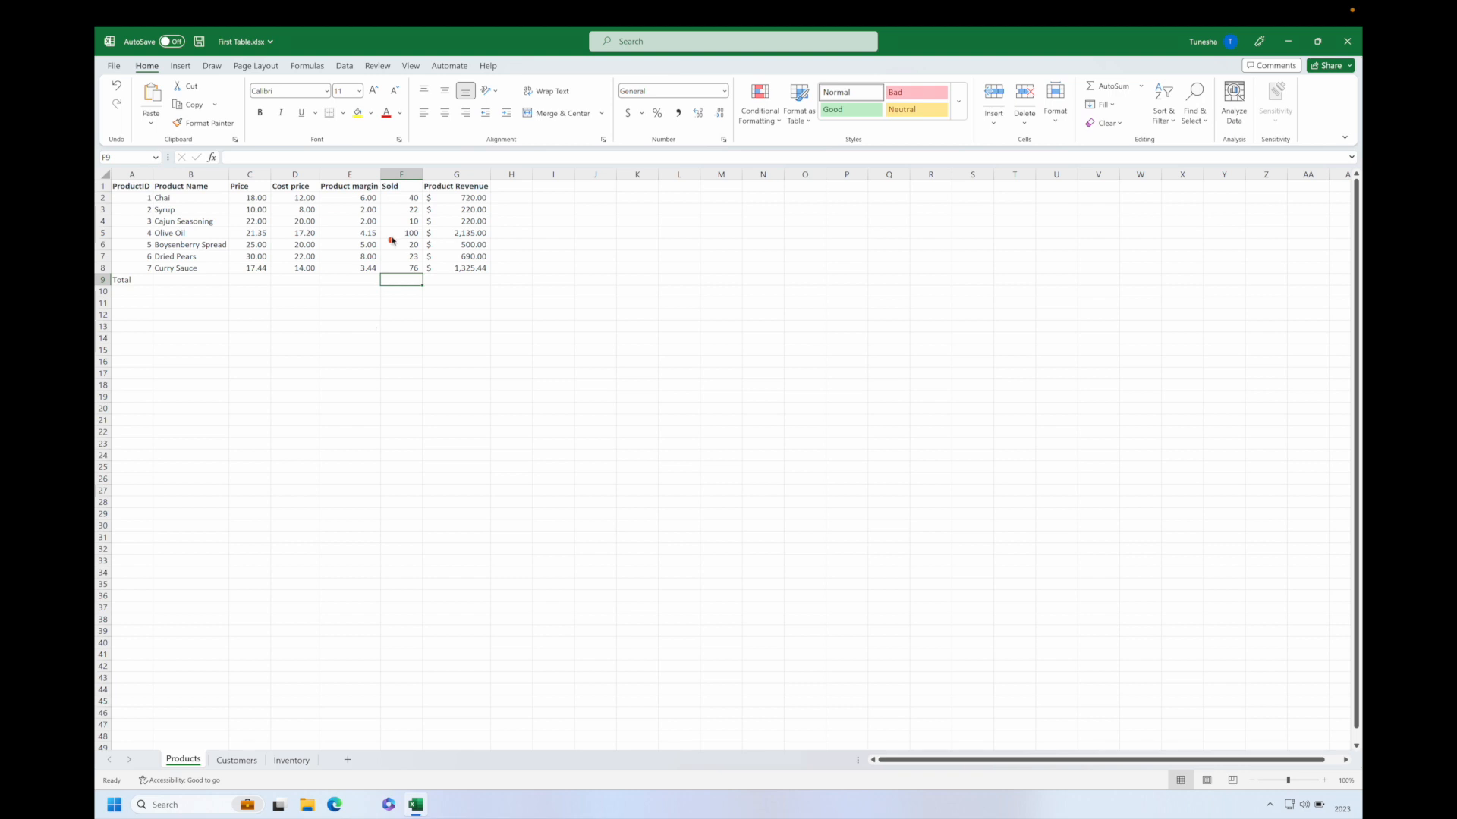
{"action": "left_click_drag", "start_coordinate": [381, 191], "coordinate": [423, 279]}
{"action": "key", "text": "Left"}
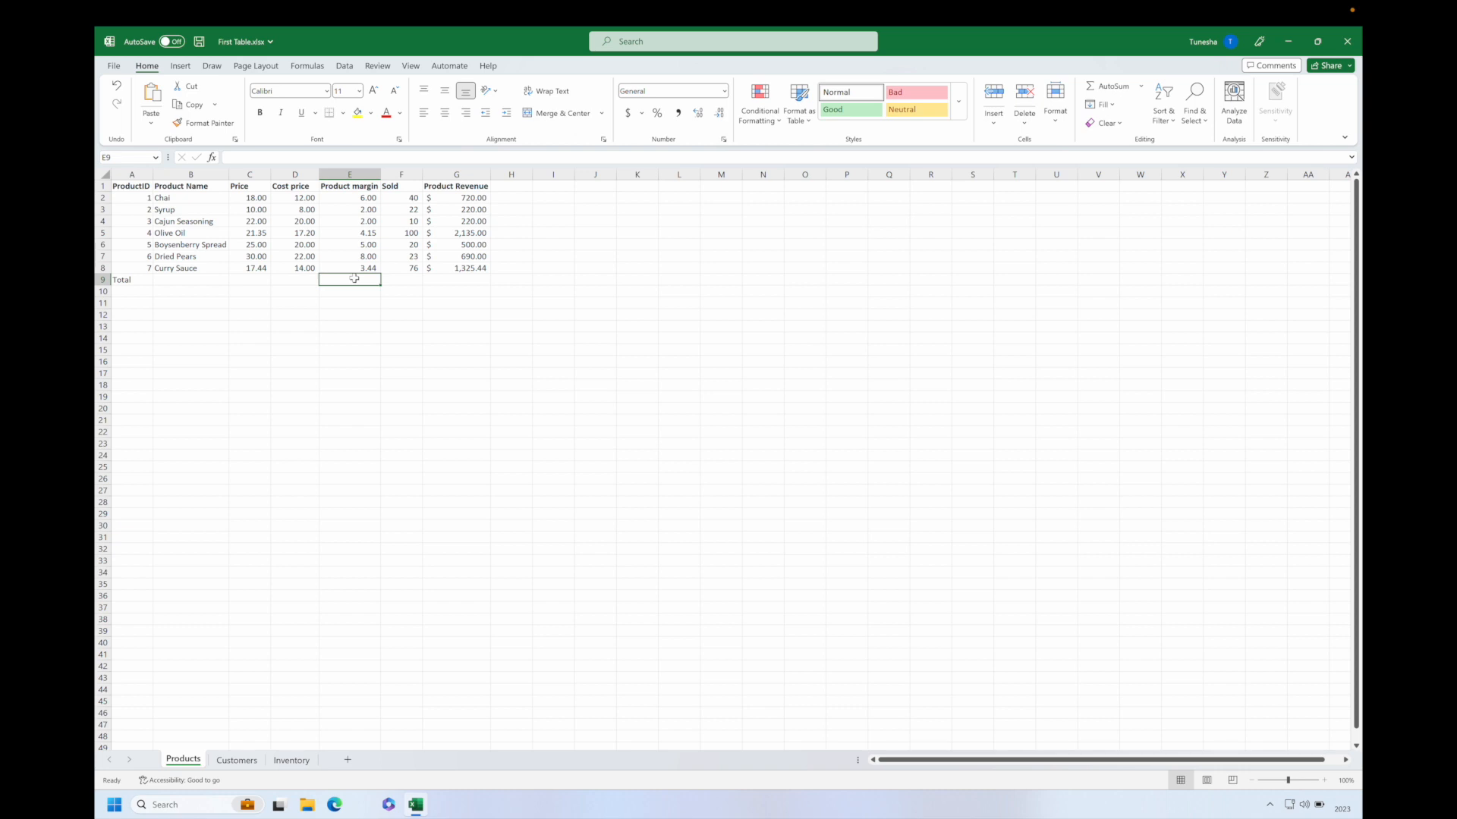
{"action": "type", "text": "="}
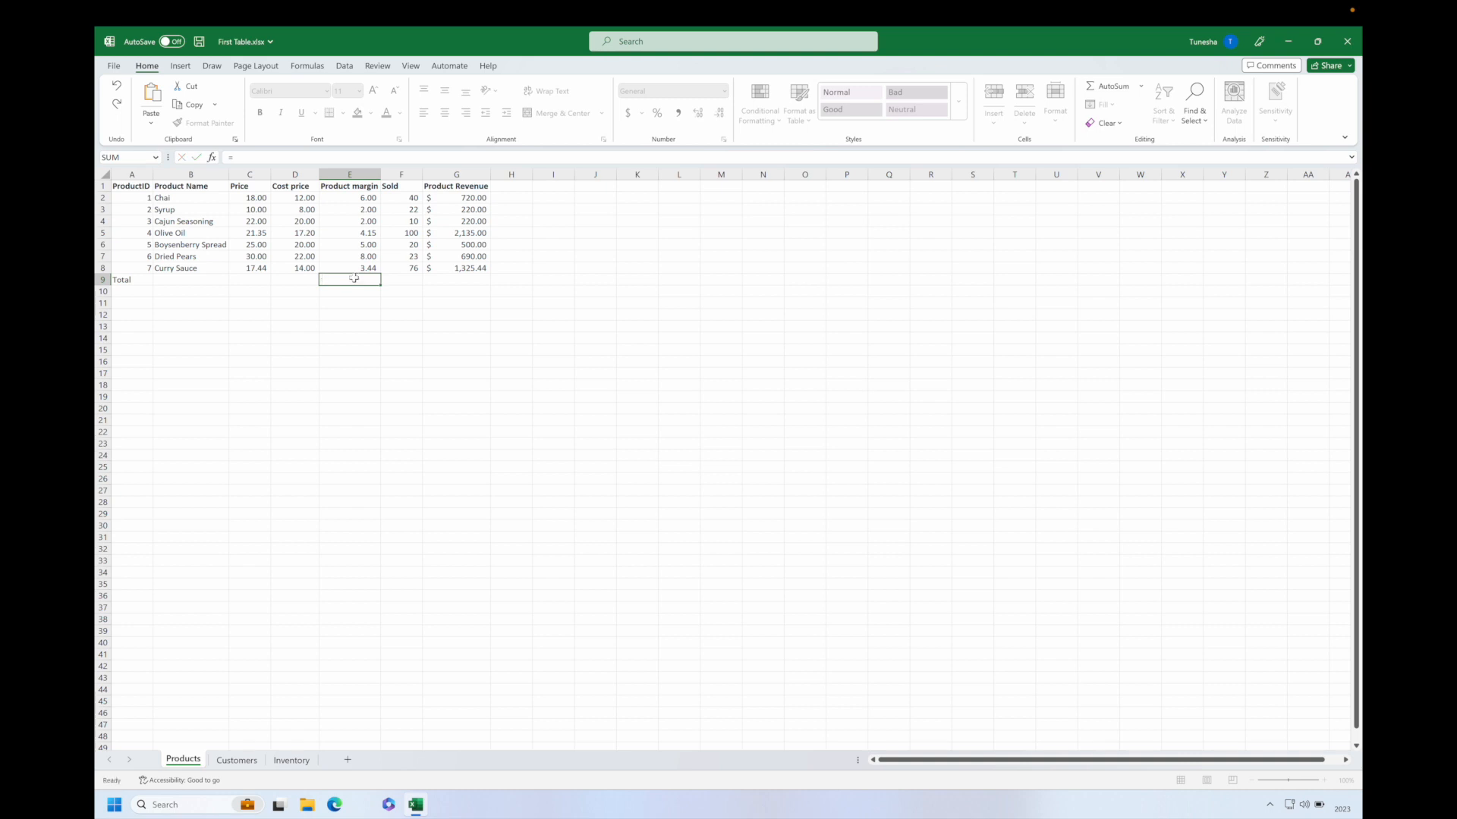
{"action": "key", "text": "Escape"}
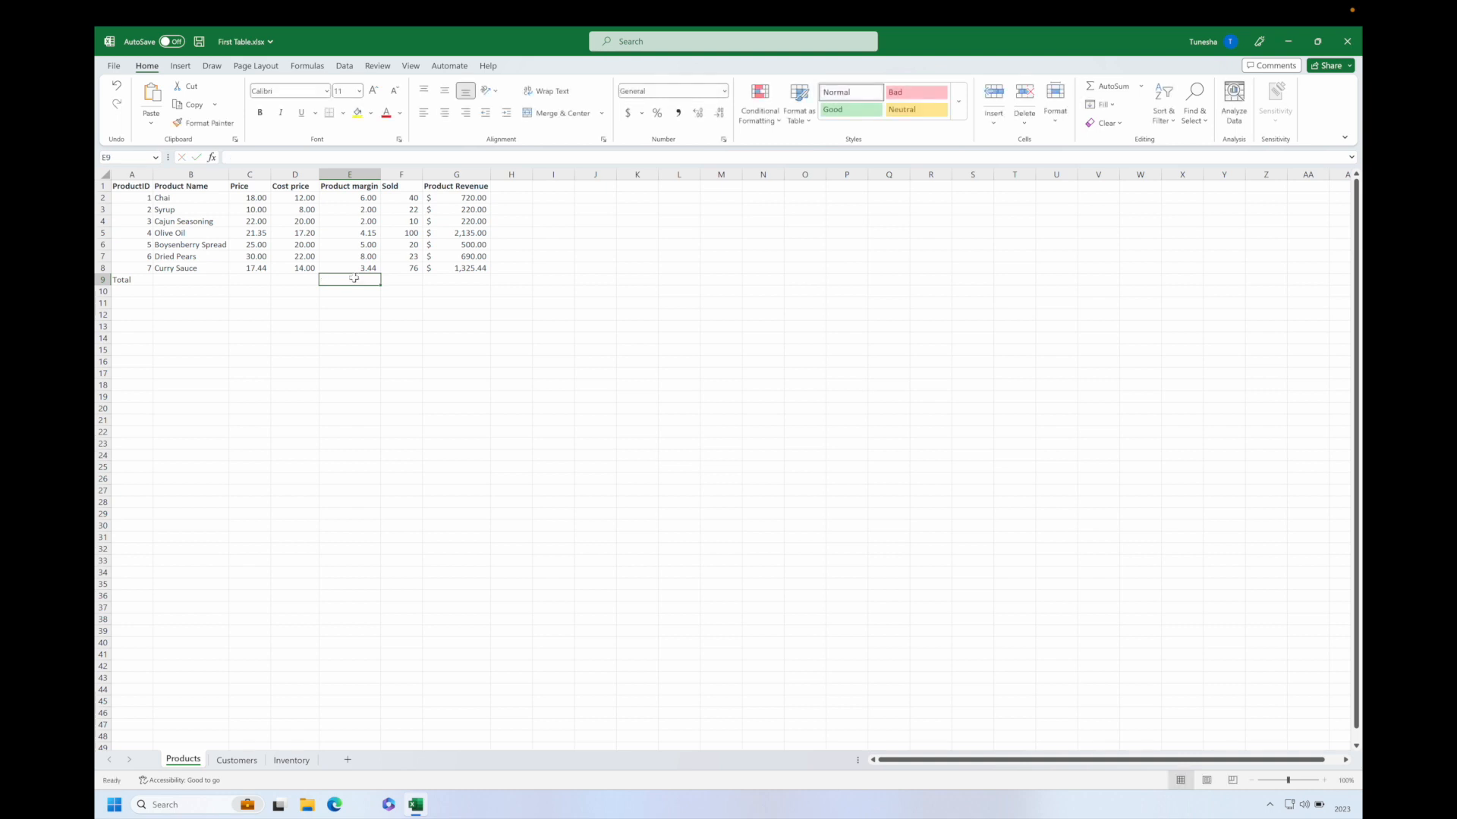
Open the Insert Function dialog for E9 and place it clear of the table
{"action": "mouse_move", "coordinate": [355, 279]}
{"action": "left_mouse_down"}
{"action": "mouse_move", "coordinate": [203, 160]}
{"action": "mouse_move", "coordinate": [216, 168]}
{"action": "left_mouse_up"}
{"action": "left_click", "coordinate": [212, 158]}
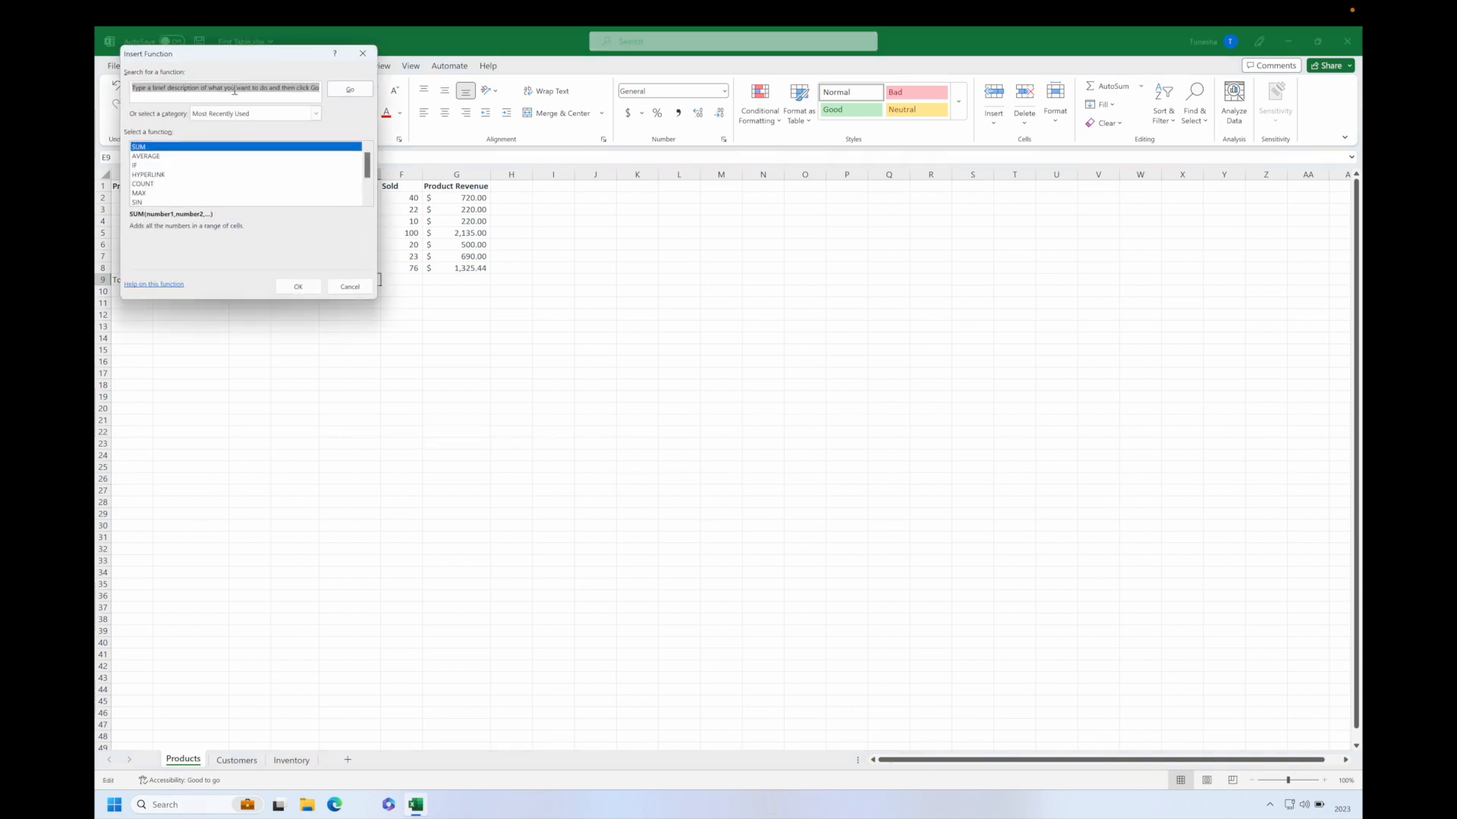
{"action": "left_click_drag", "start_coordinate": [229, 61], "coordinate": [648, 209]}
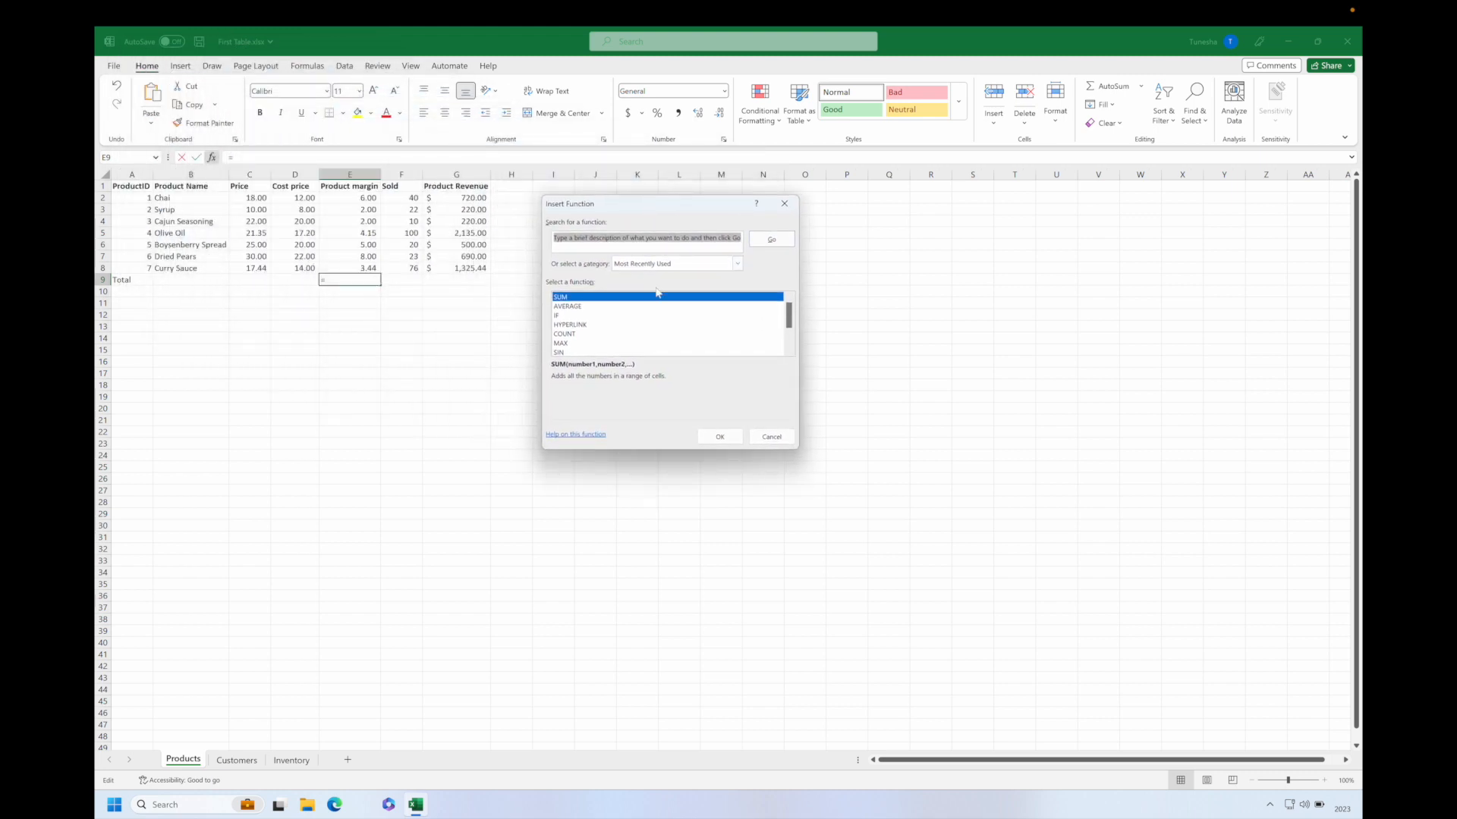
Look through the available function categories, switching to All and returning to Most Recently Used
{"action": "mouse_move", "coordinate": [789, 312]}
{"action": "left_mouse_down"}
{"action": "mouse_move", "coordinate": [781, 335]}
{"action": "mouse_move", "coordinate": [789, 306]}
{"action": "left_mouse_up"}
{"action": "left_click_drag", "start_coordinate": [606, 255], "coordinate": [738, 276]}
{"action": "left_click", "coordinate": [737, 263]}
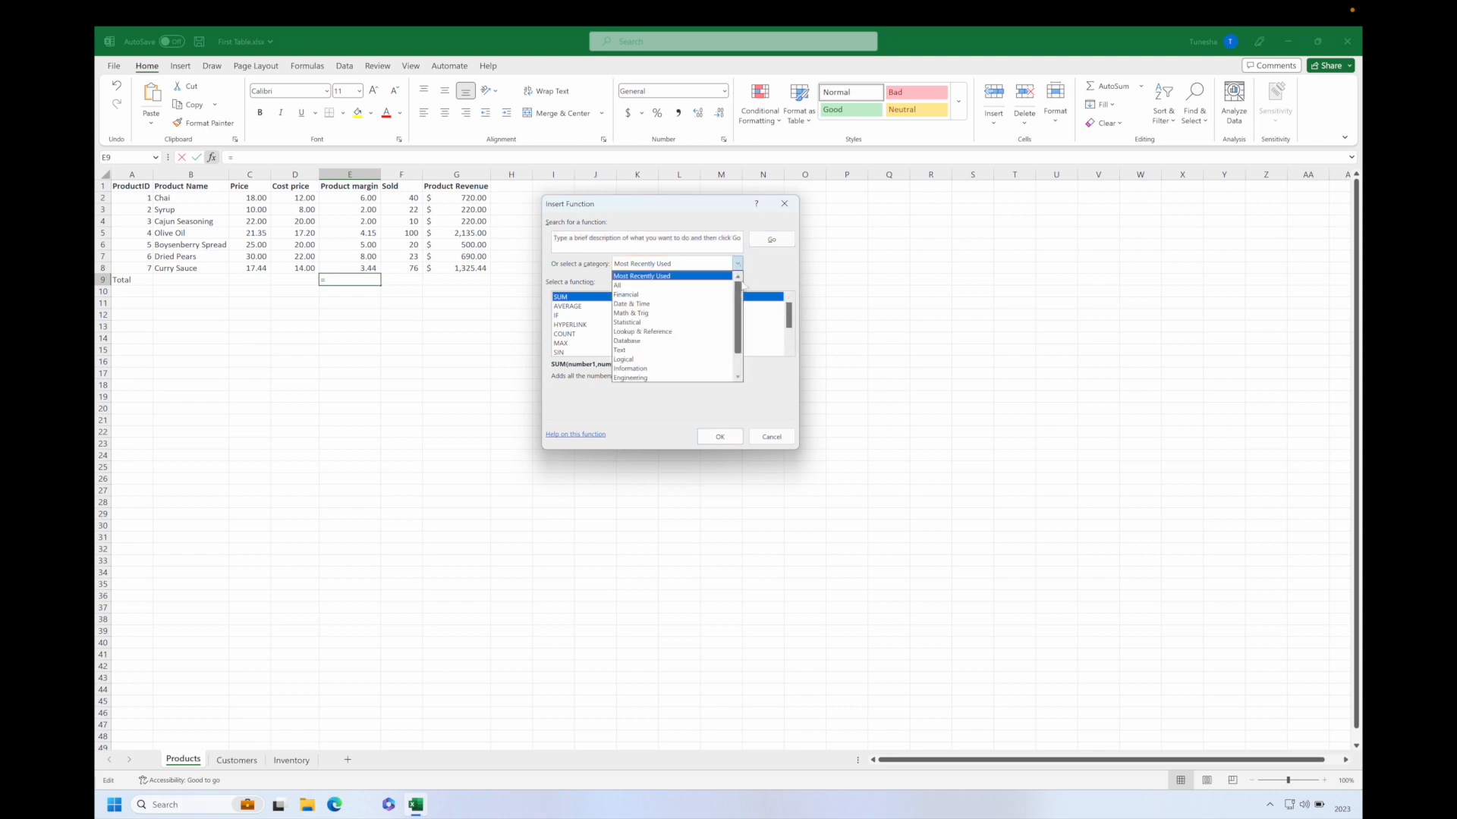
{"action": "left_click", "coordinate": [740, 290]}
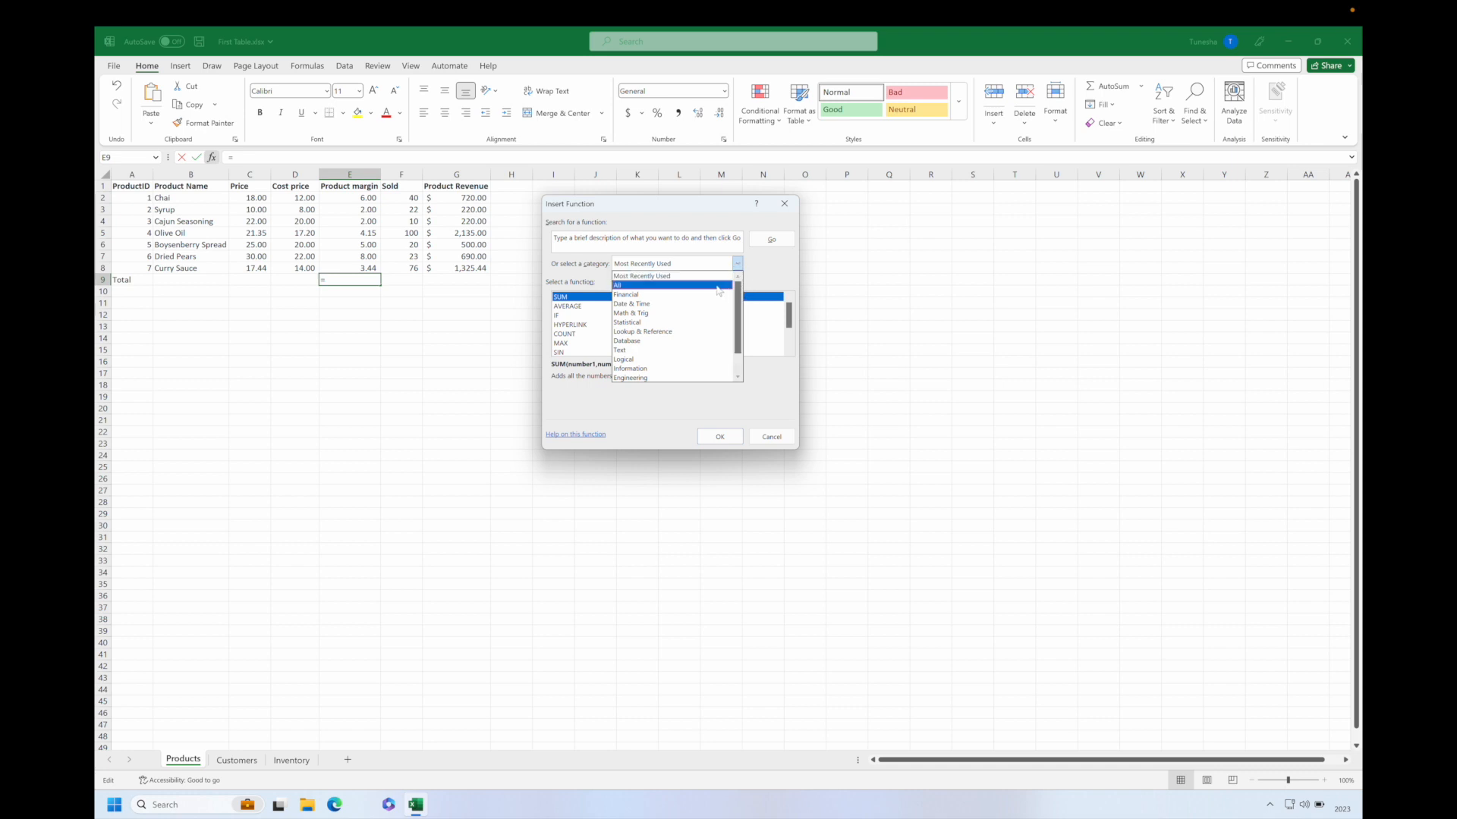
{"action": "left_click", "coordinate": [718, 286]}
{"action": "mouse_move", "coordinate": [788, 308]}
{"action": "left_mouse_down"}
{"action": "mouse_move", "coordinate": [788, 333]}
{"action": "mouse_move", "coordinate": [792, 308]}
{"action": "left_mouse_up"}
{"action": "left_click", "coordinate": [739, 264]}
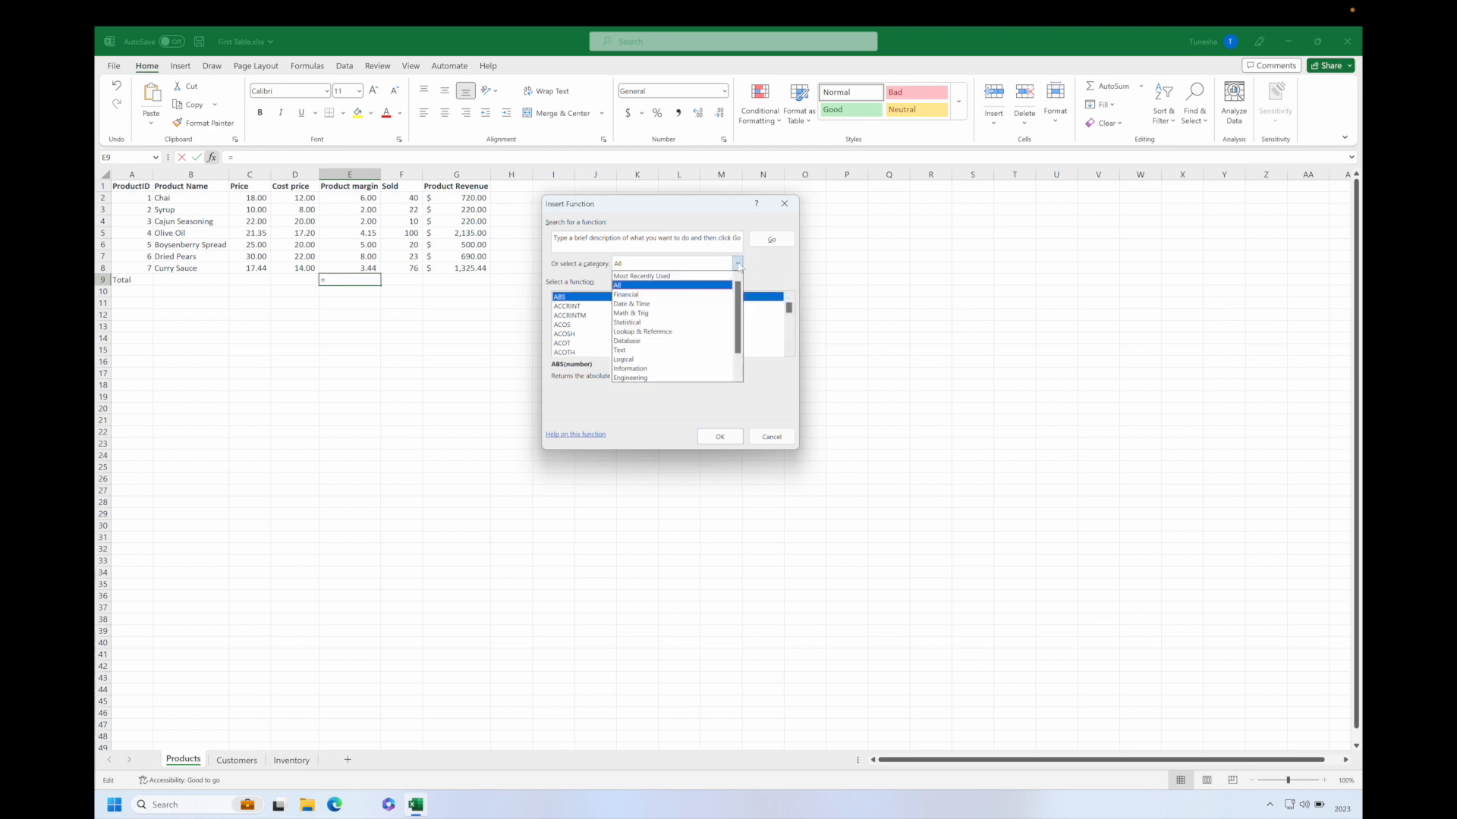
{"action": "left_click", "coordinate": [711, 276]}
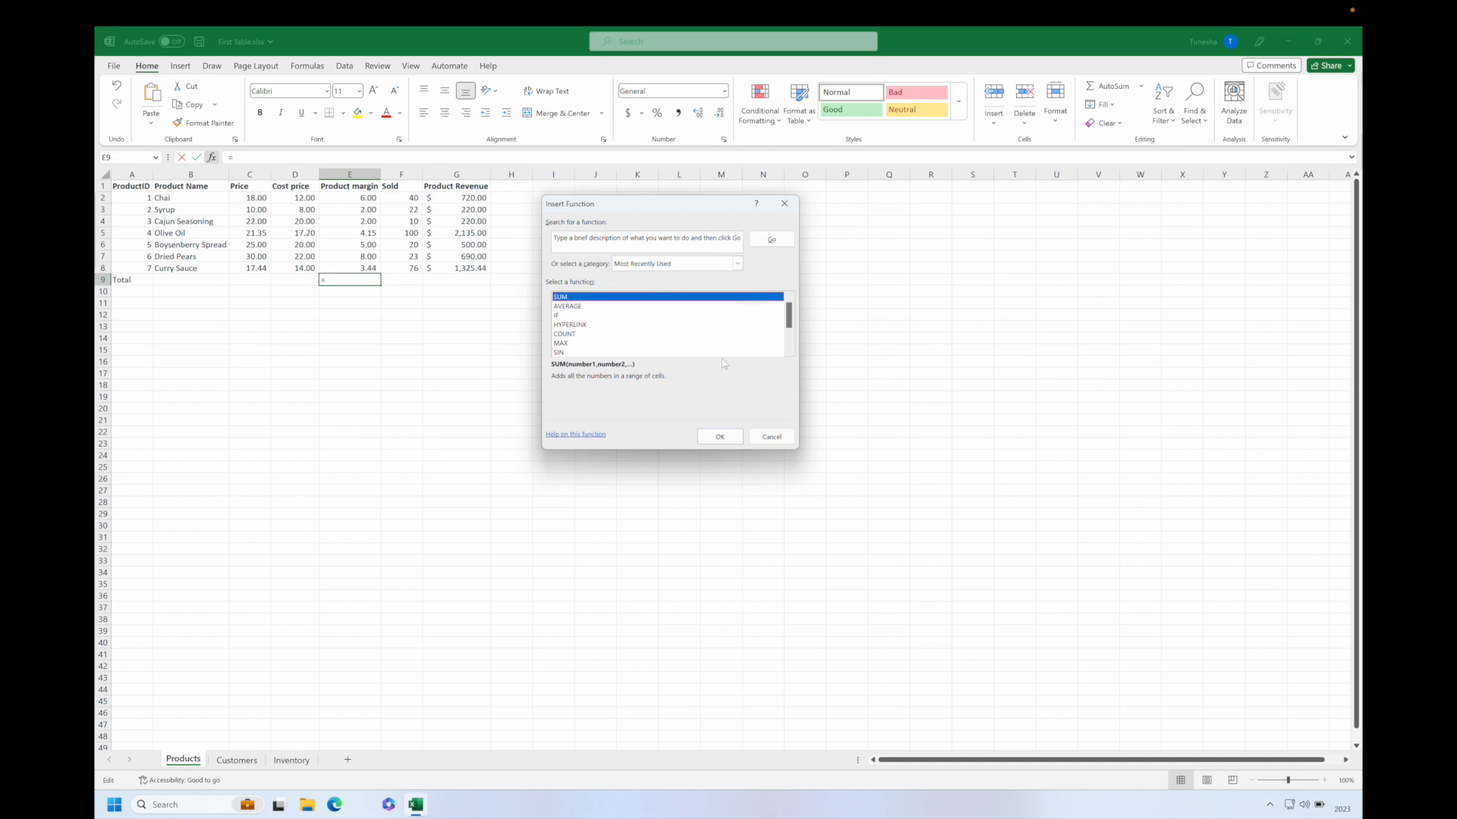
Insert the SUM function in E9, clear its suggested range and select the product margins E2:E8 as the argument
{"action": "left_click", "coordinate": [719, 435]}
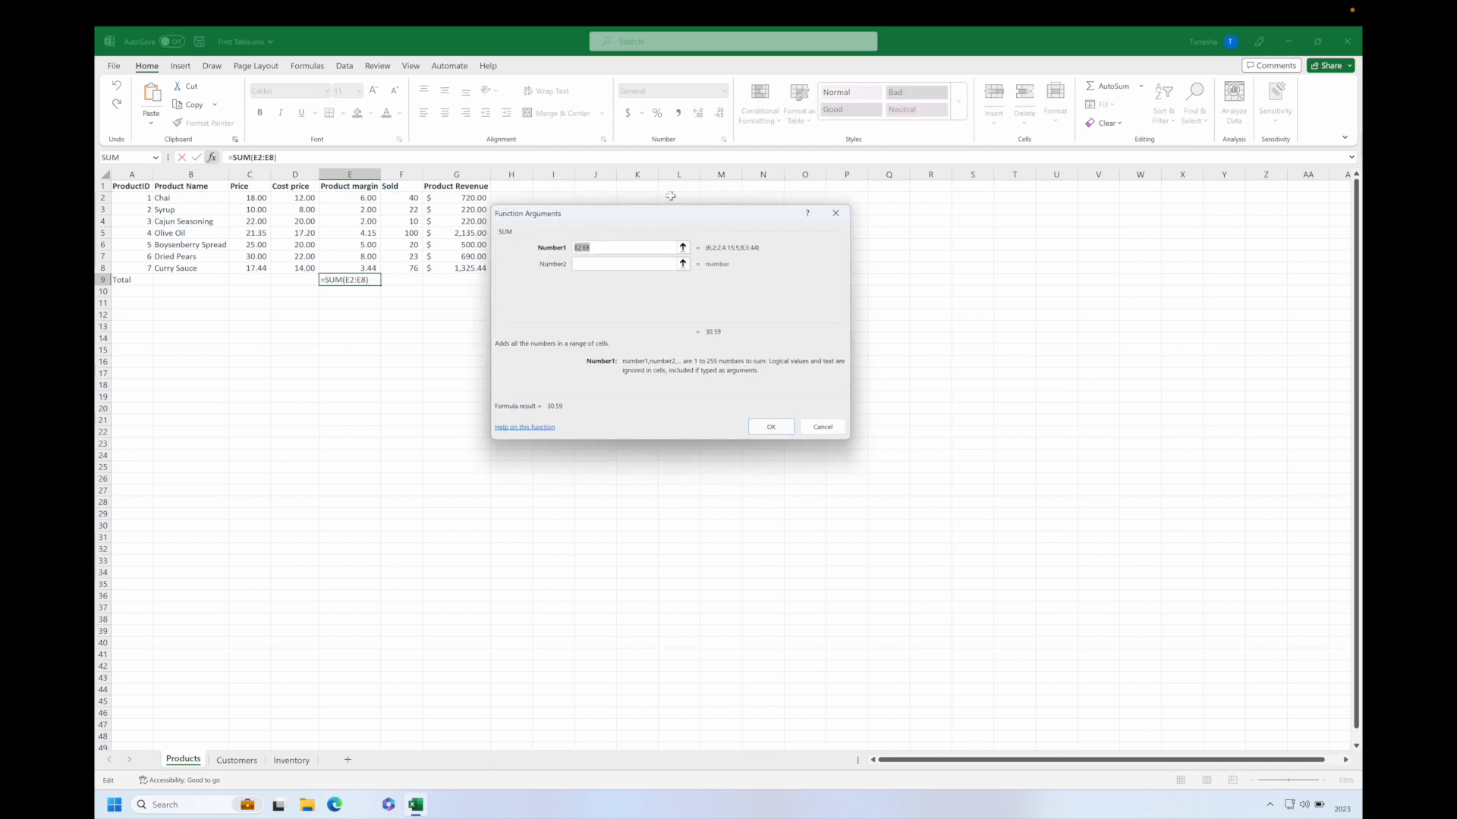
{"action": "left_click_drag", "start_coordinate": [661, 220], "coordinate": [801, 236]}
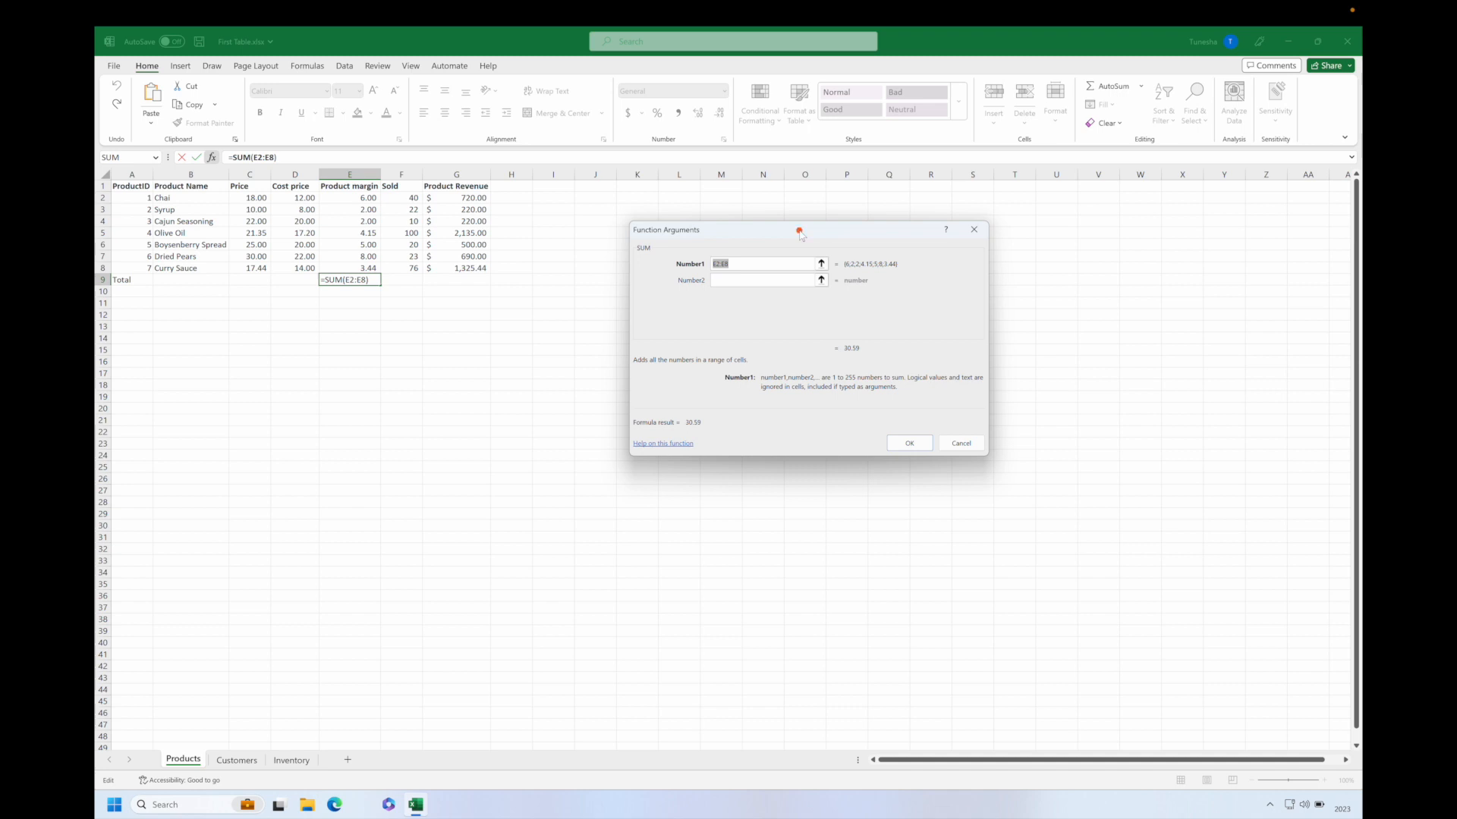
{"action": "left_click_drag", "start_coordinate": [799, 231], "coordinate": [732, 262]}
{"action": "left_click", "coordinate": [746, 261]}
{"action": "key", "text": "BackSpace"}
{"action": "key", "text": "BackSpace"}
{"action": "key", "text": "BackSpace"}
{"action": "key", "text": "BackSpace"}
{"action": "key", "text": "BackSpace"}
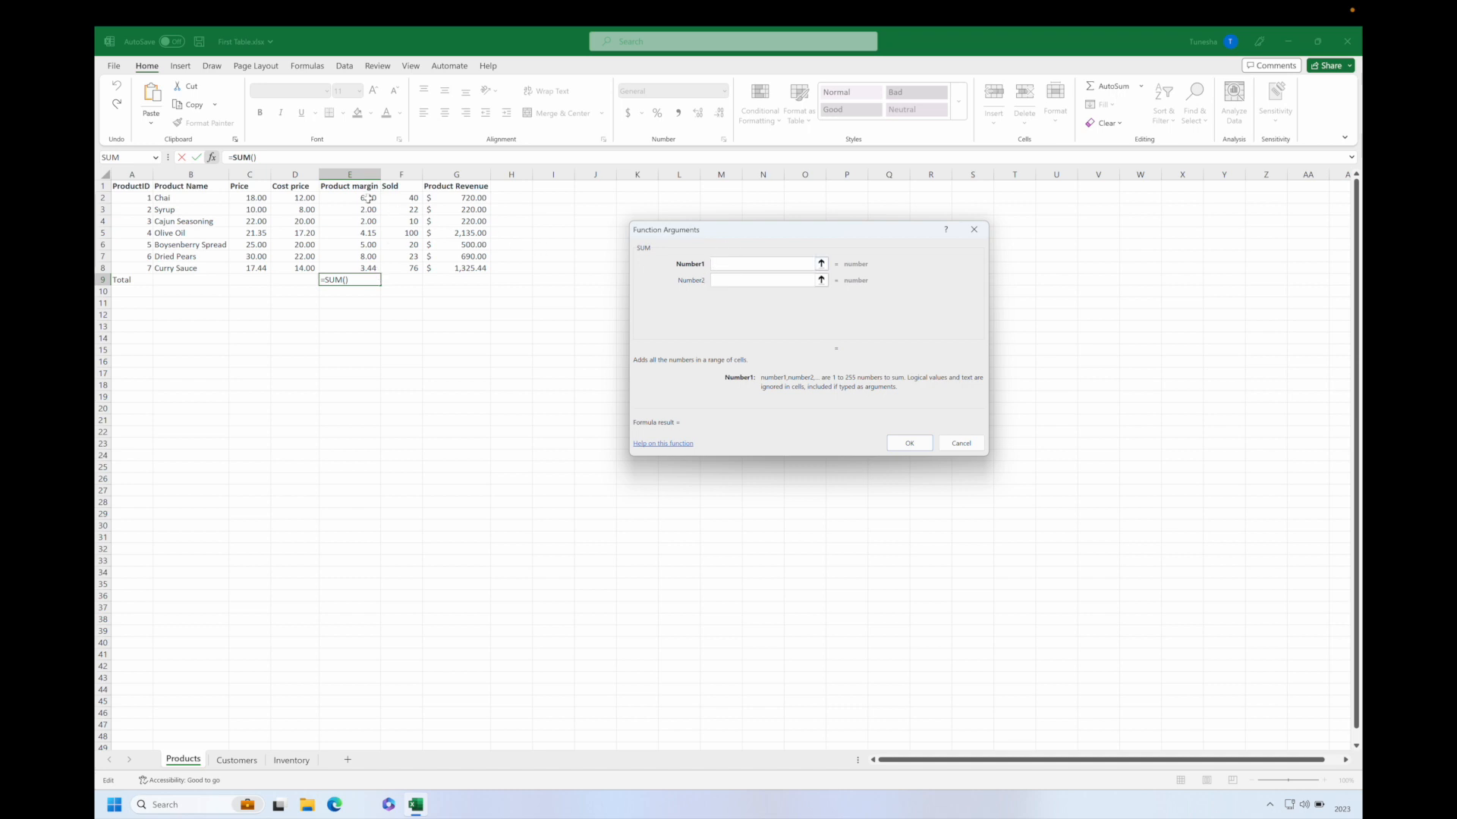
{"action": "left_click_drag", "start_coordinate": [368, 198], "coordinate": [367, 265]}
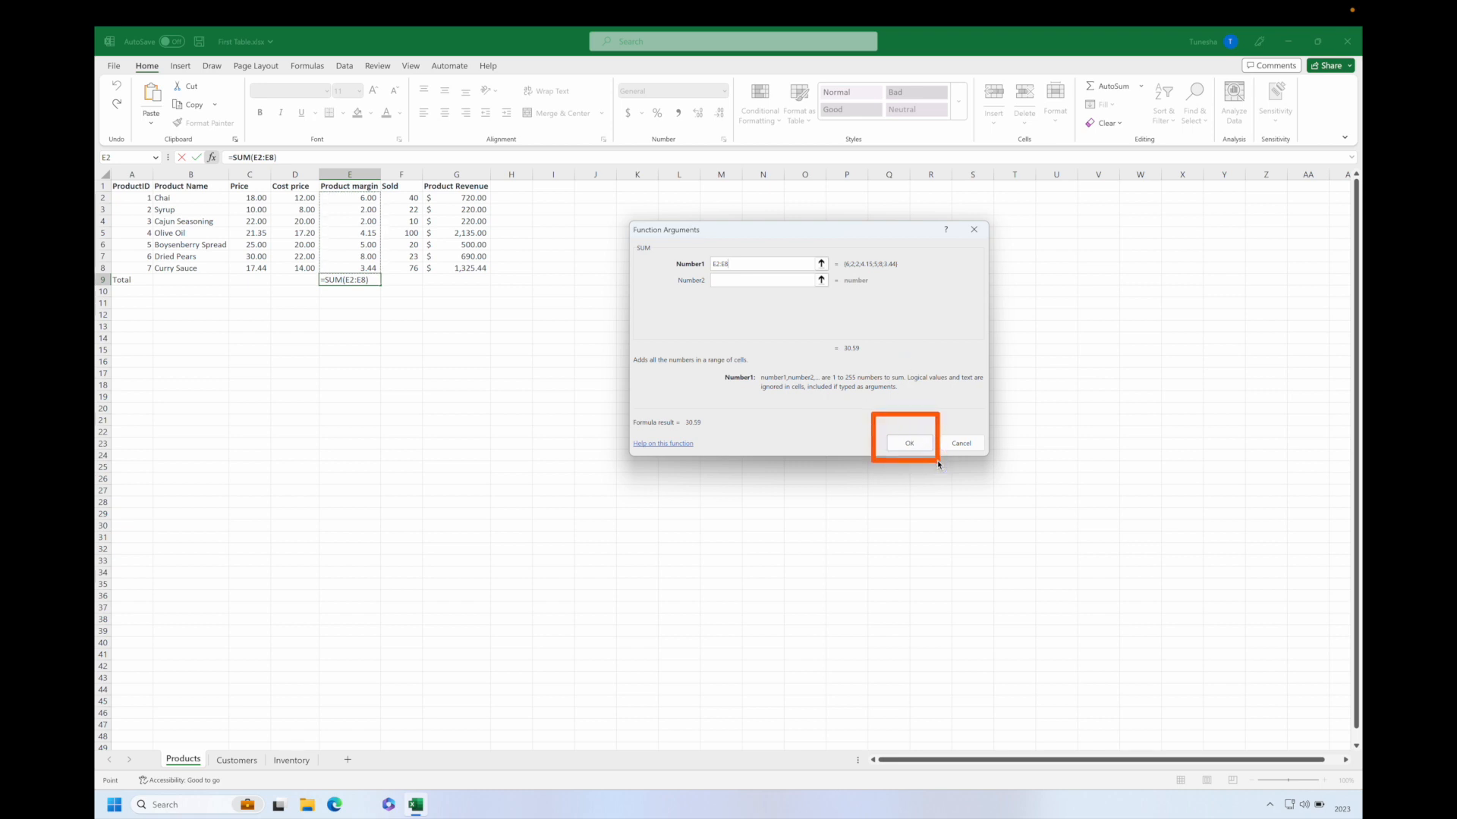
{"action": "left_click", "coordinate": [920, 444]}
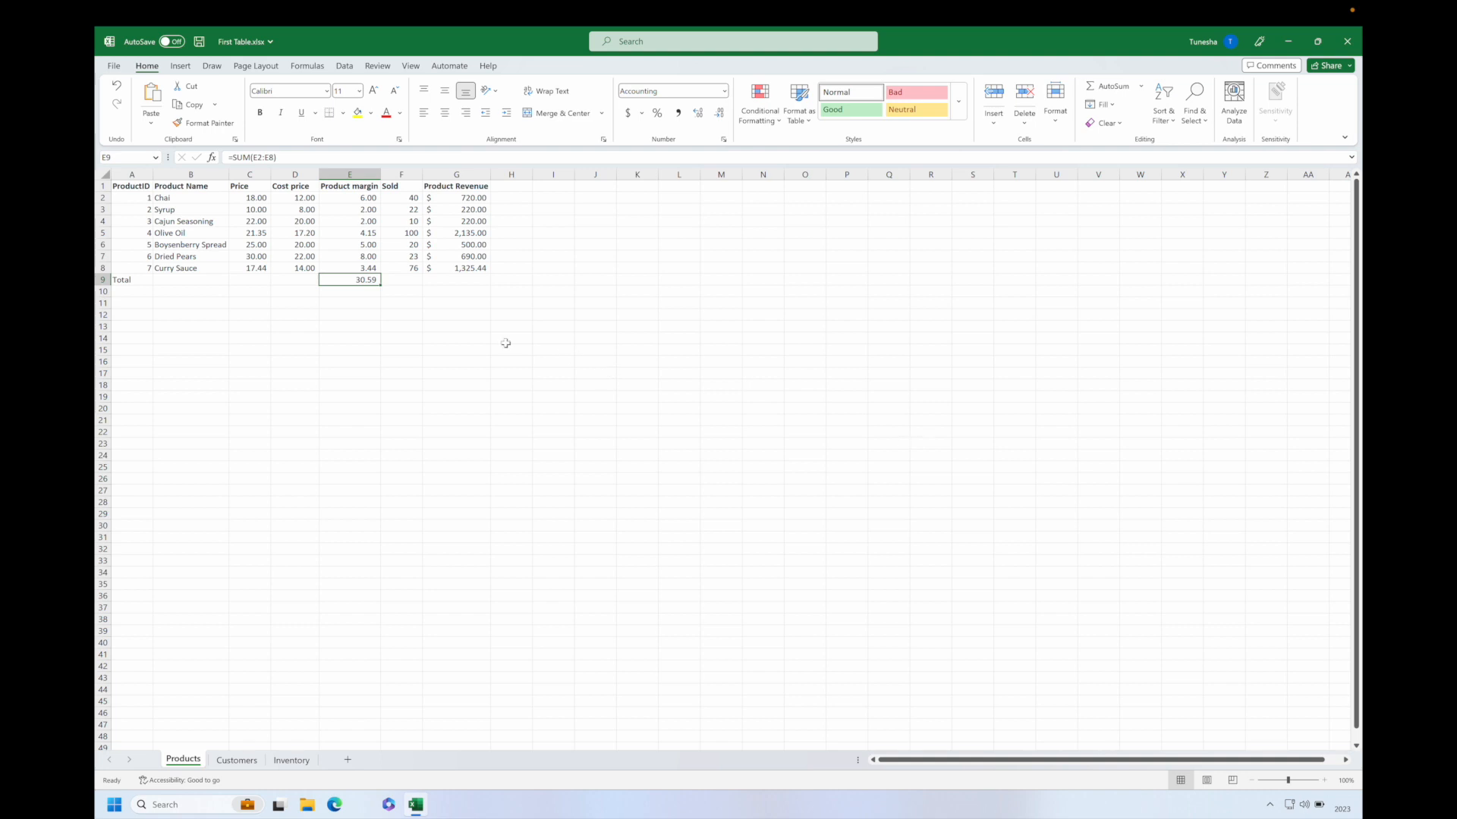
Total the Sold column in cell F9 with the formula =SUM(F2:F8)
{"action": "left_click", "coordinate": [400, 280]}
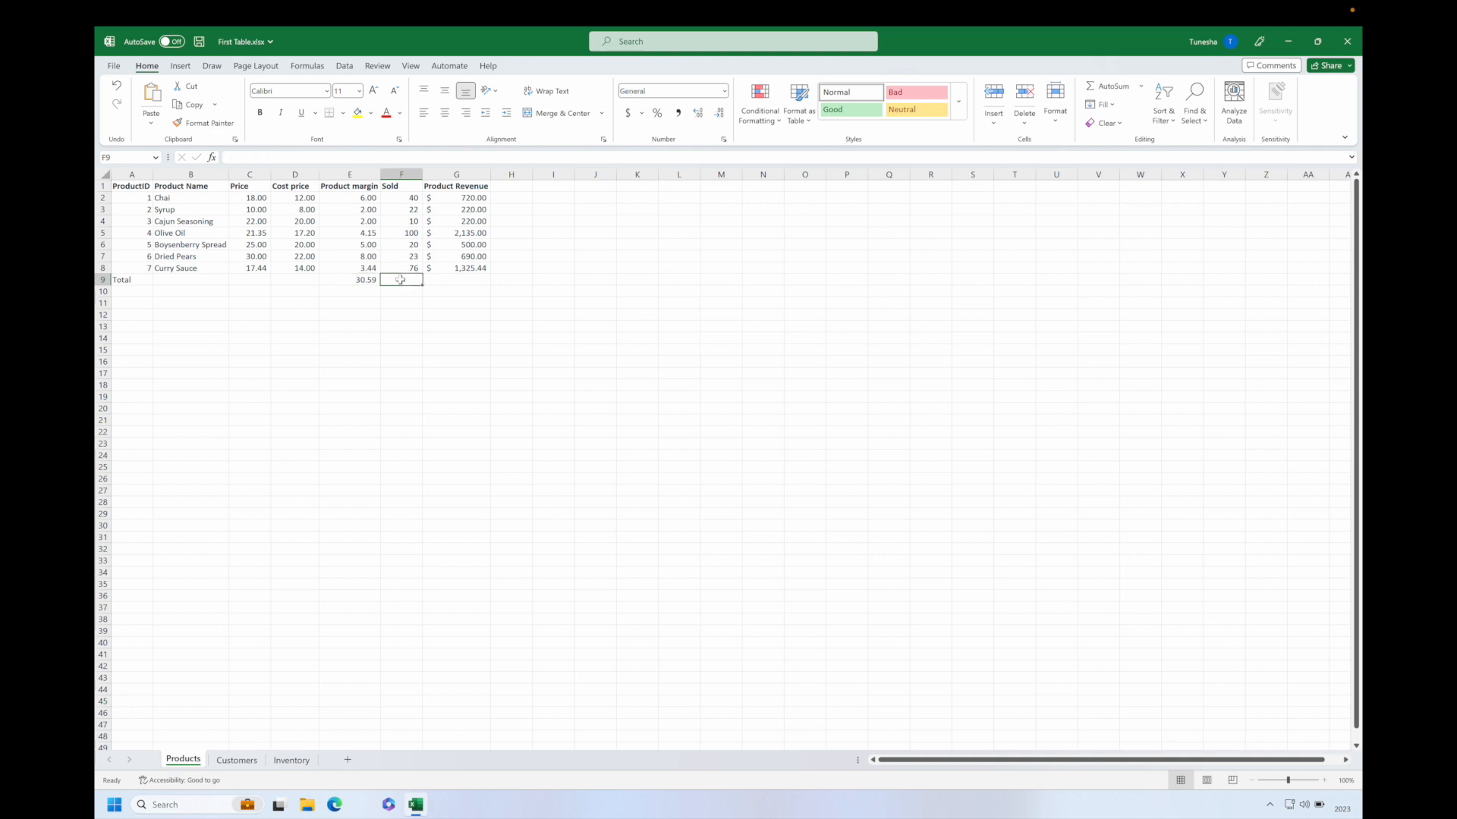
{"action": "type", "text": "="}
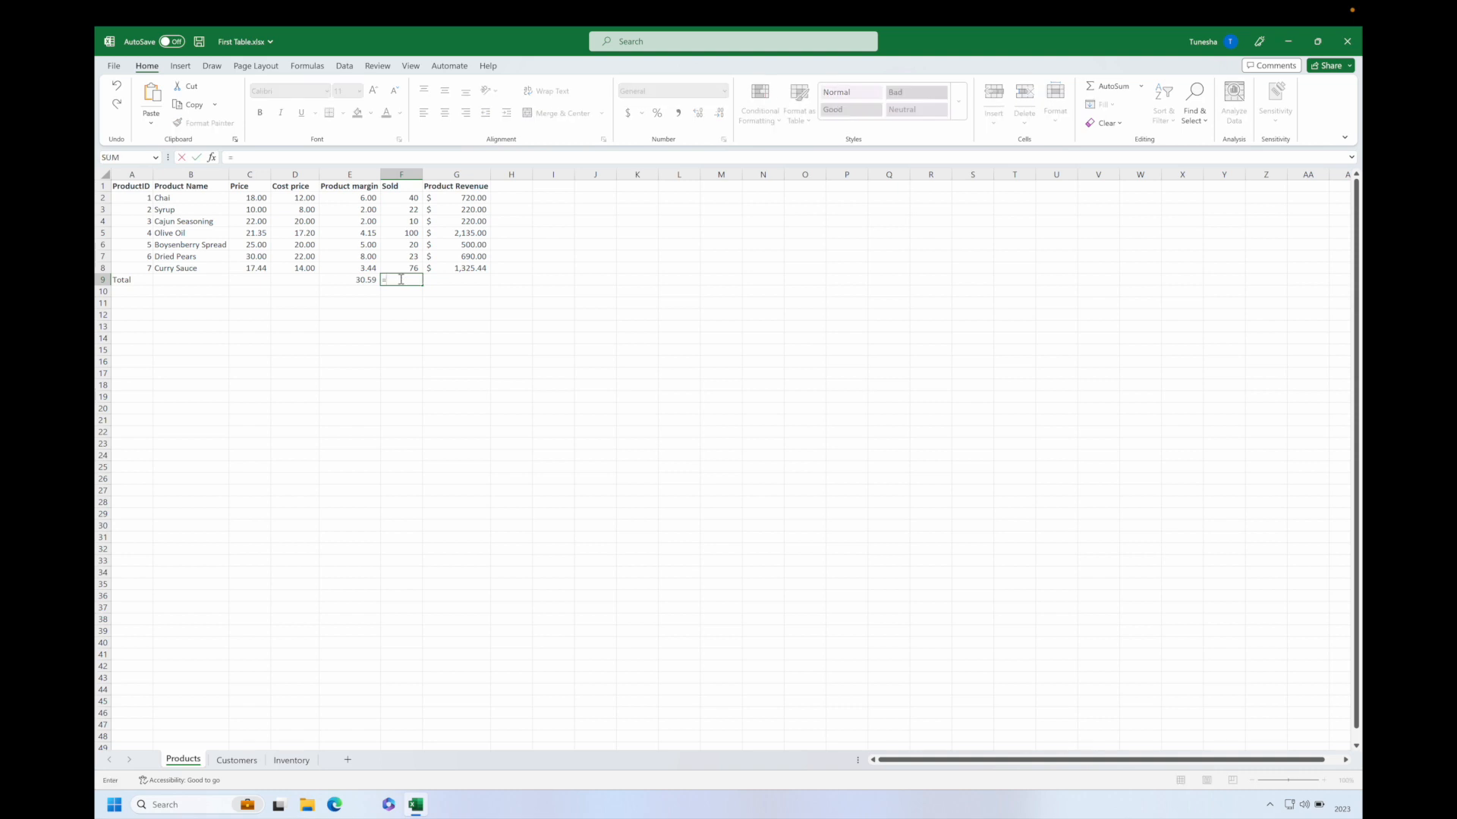
{"action": "type", "text": "sum"}
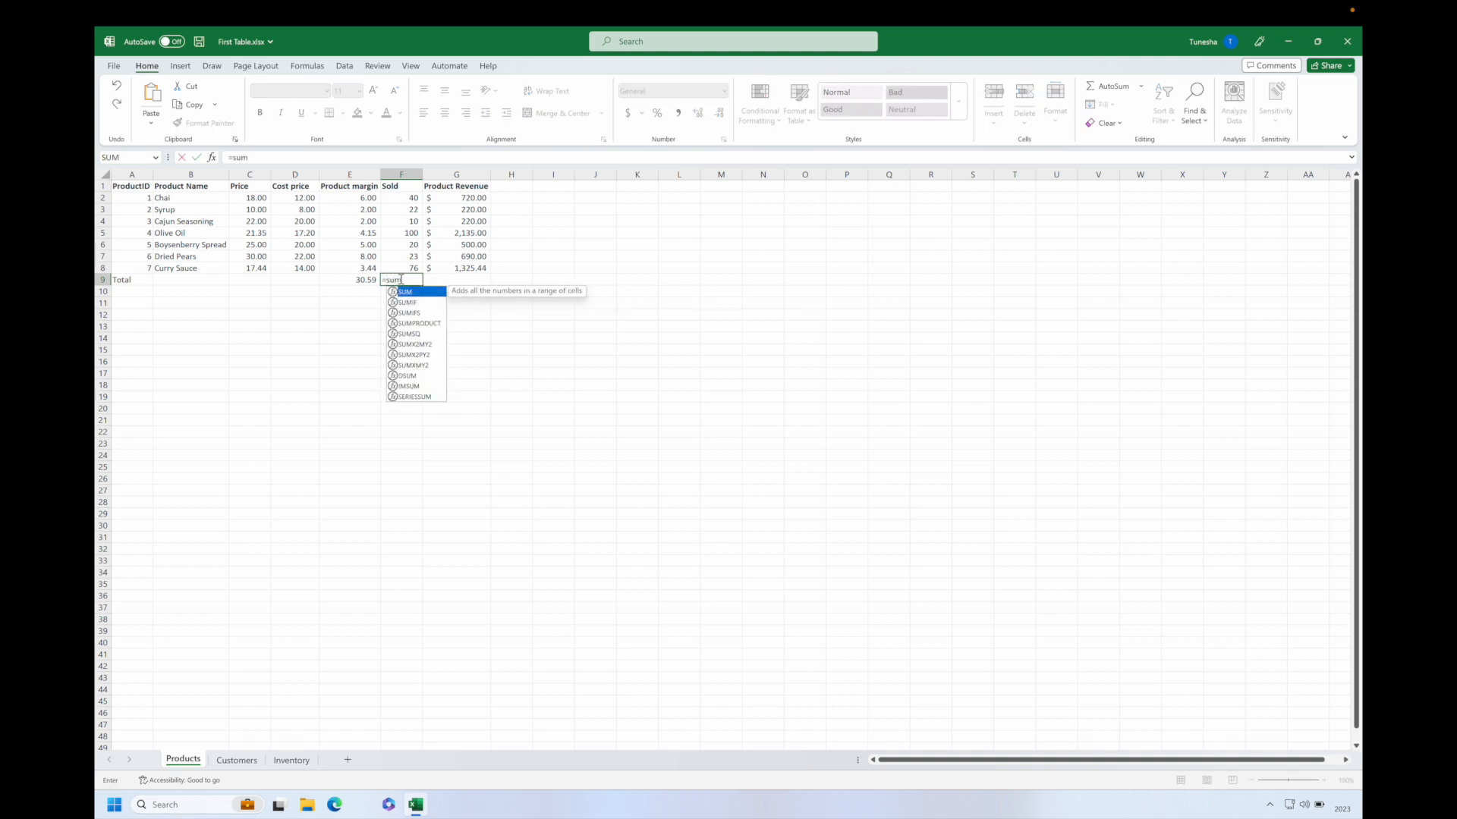
{"action": "type", "text": "("}
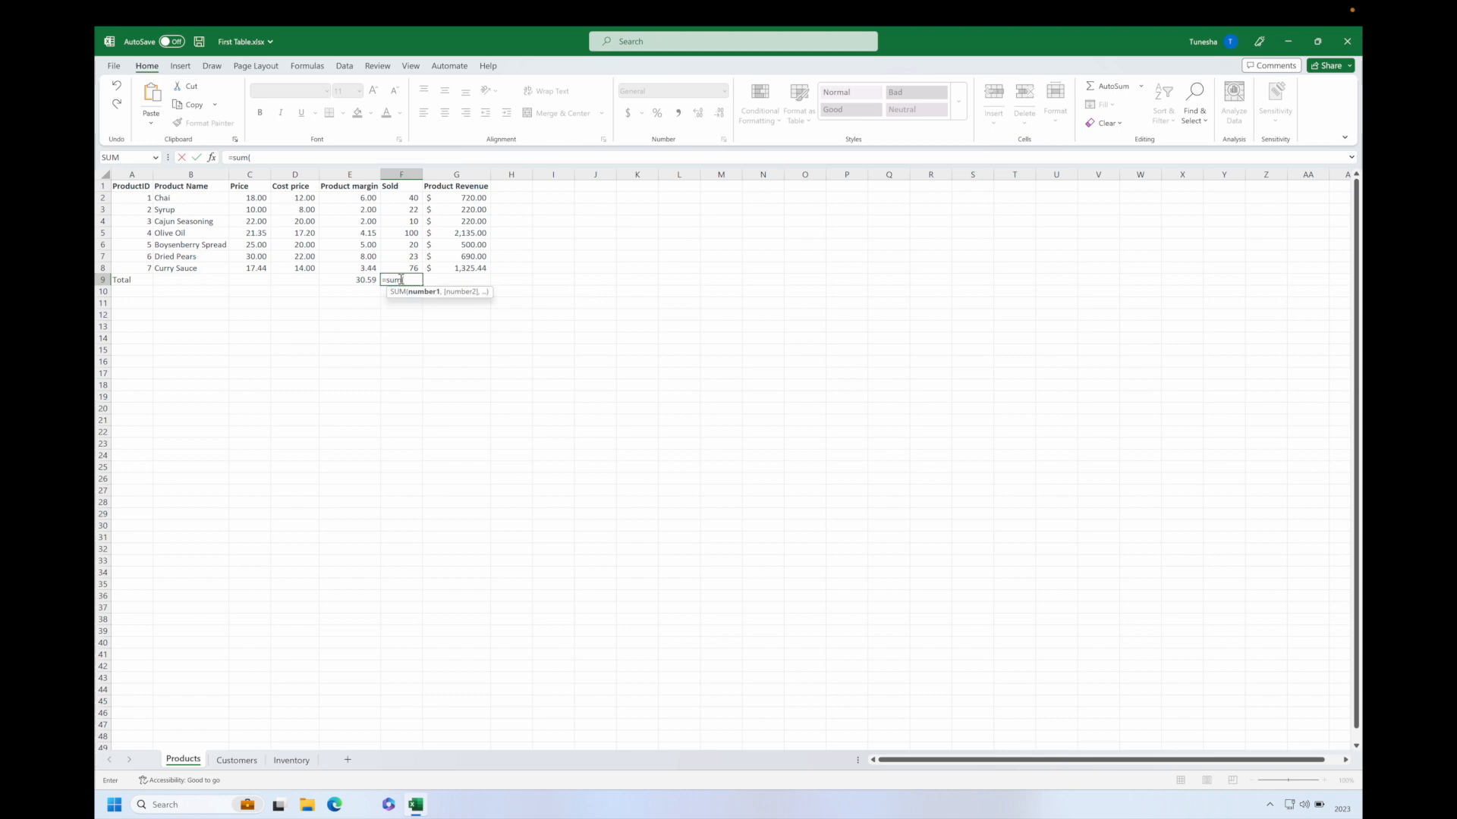
{"action": "left_click", "coordinate": [411, 200]}
{"action": "left_click_drag", "start_coordinate": [410, 206], "coordinate": [408, 268]}
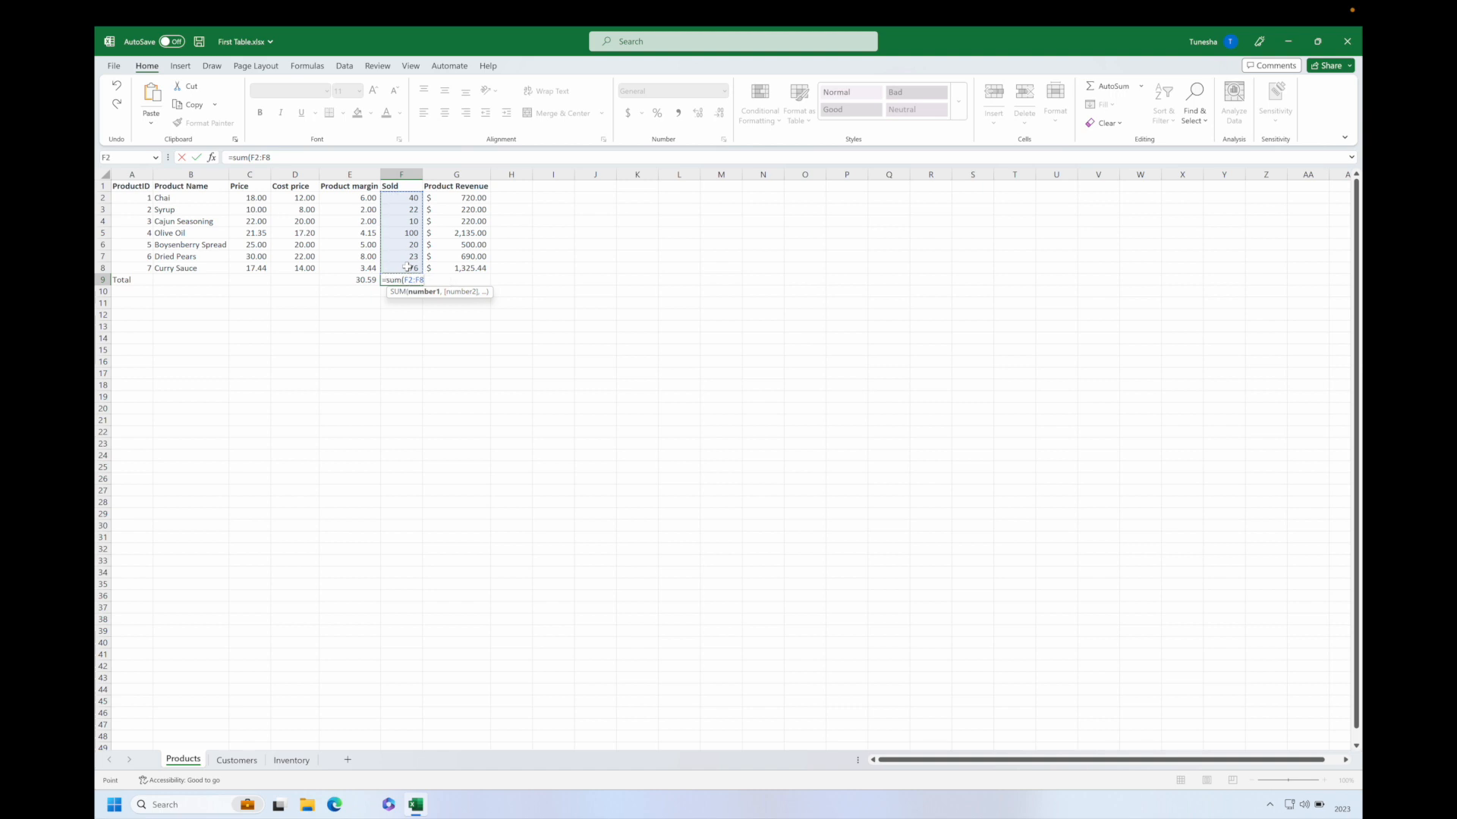
{"action": "type", "text": ")"}
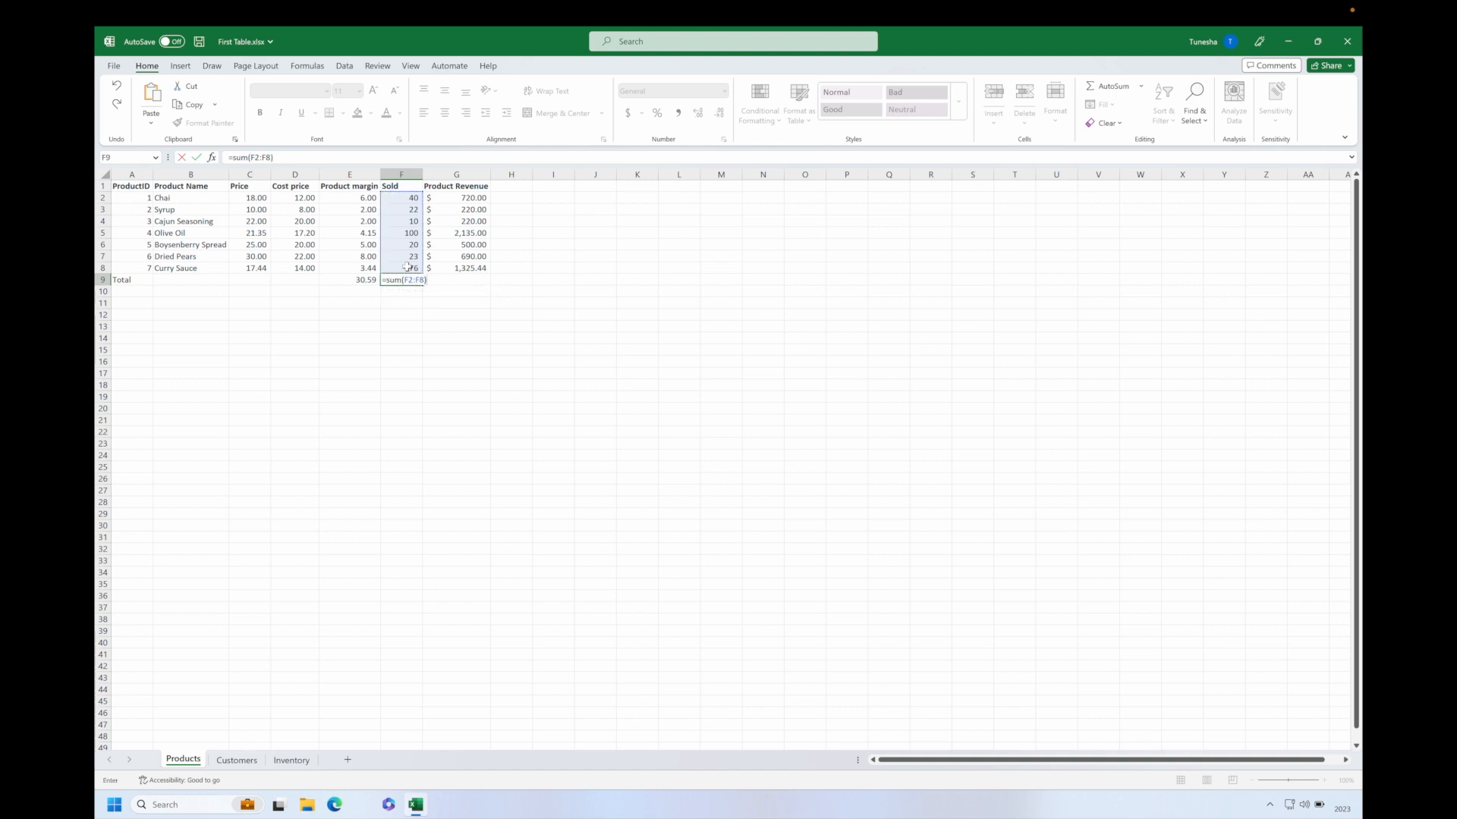
{"action": "key", "text": "Return"}
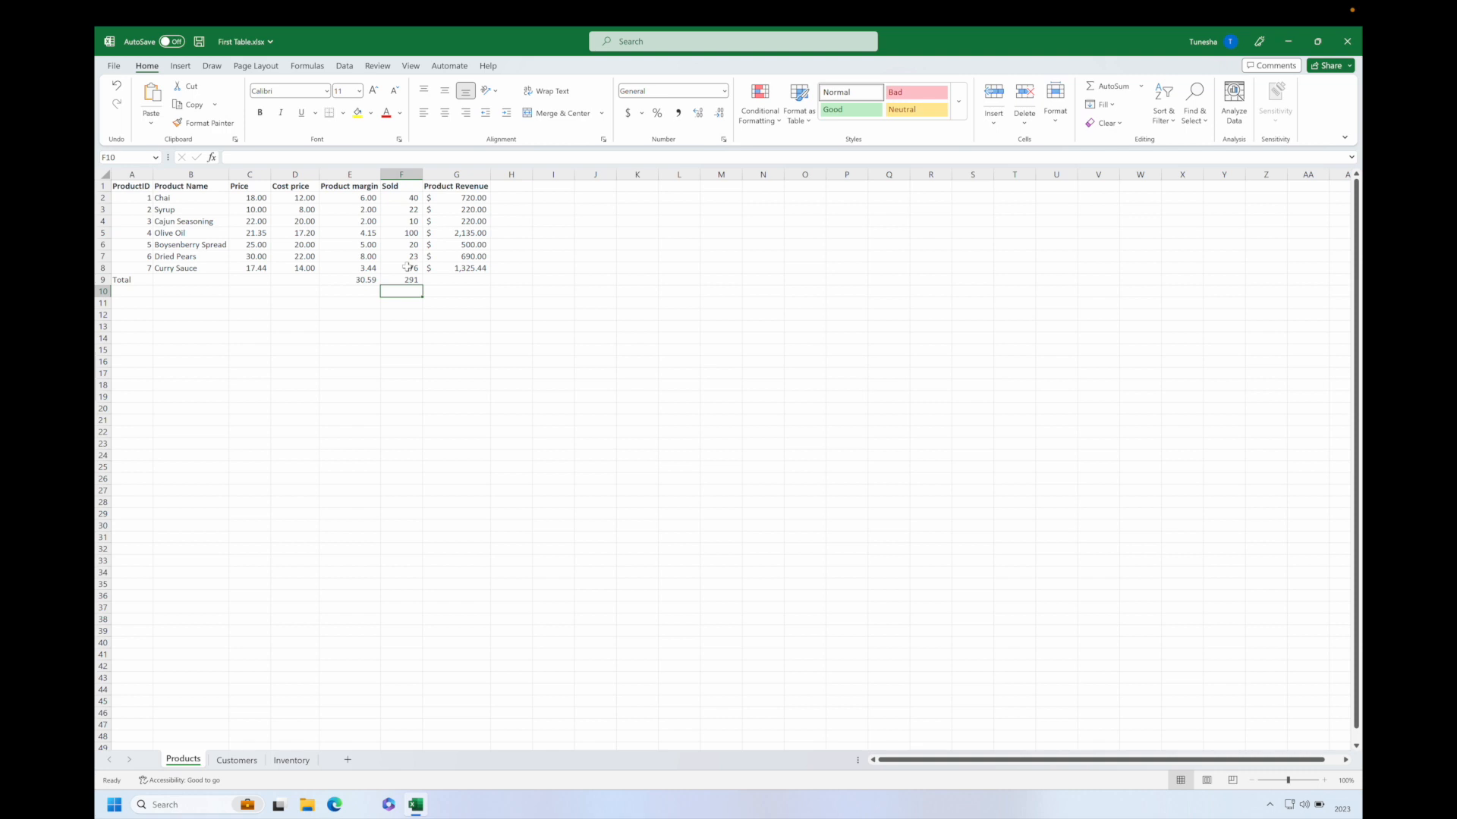
Select the sold quantities F2:F8 and compare their status bar sum with the total in F9
{"action": "left_click", "coordinate": [405, 198]}
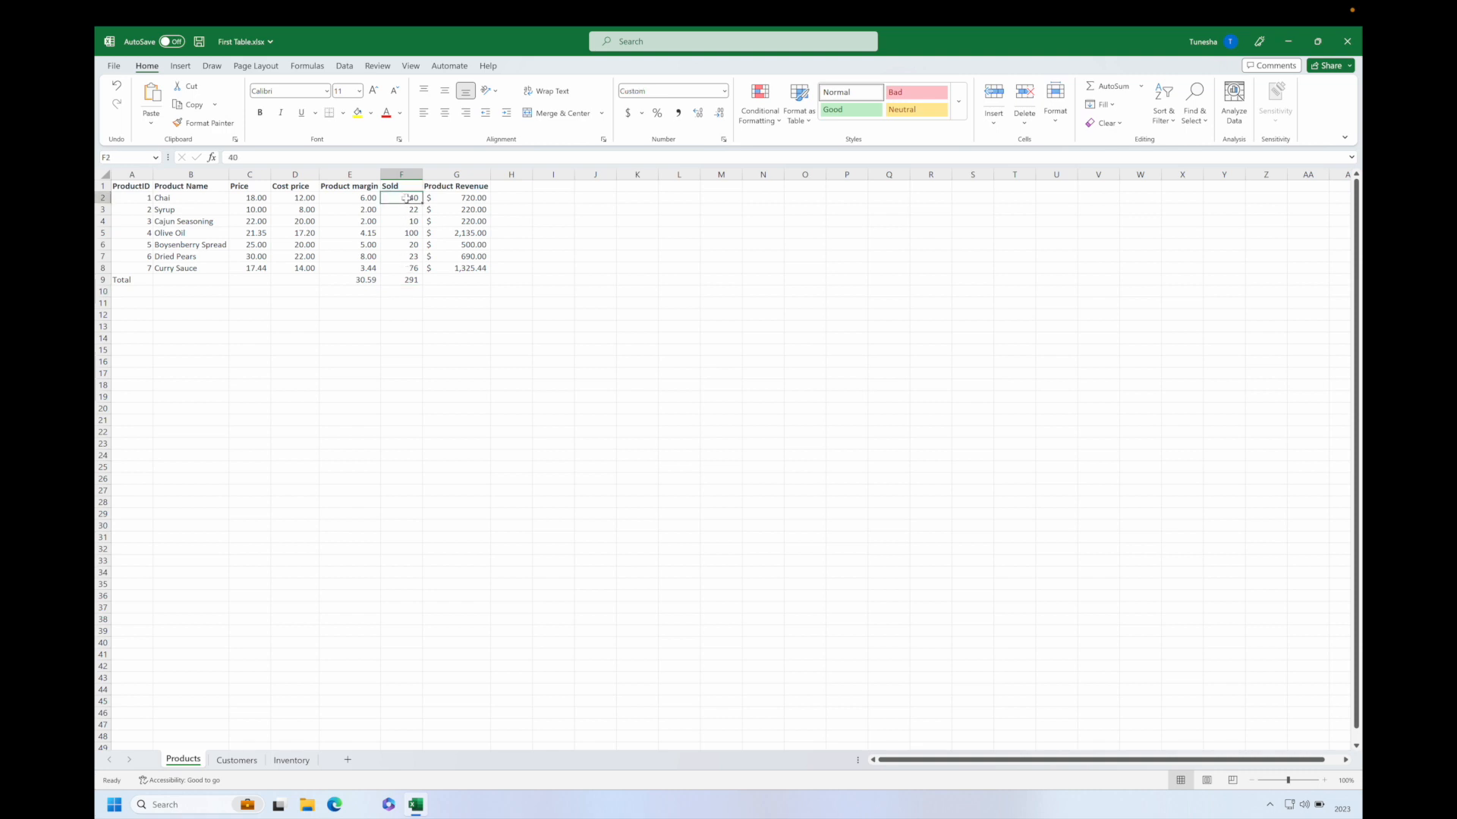
{"action": "left_click_drag", "start_coordinate": [406, 198], "coordinate": [403, 264]}
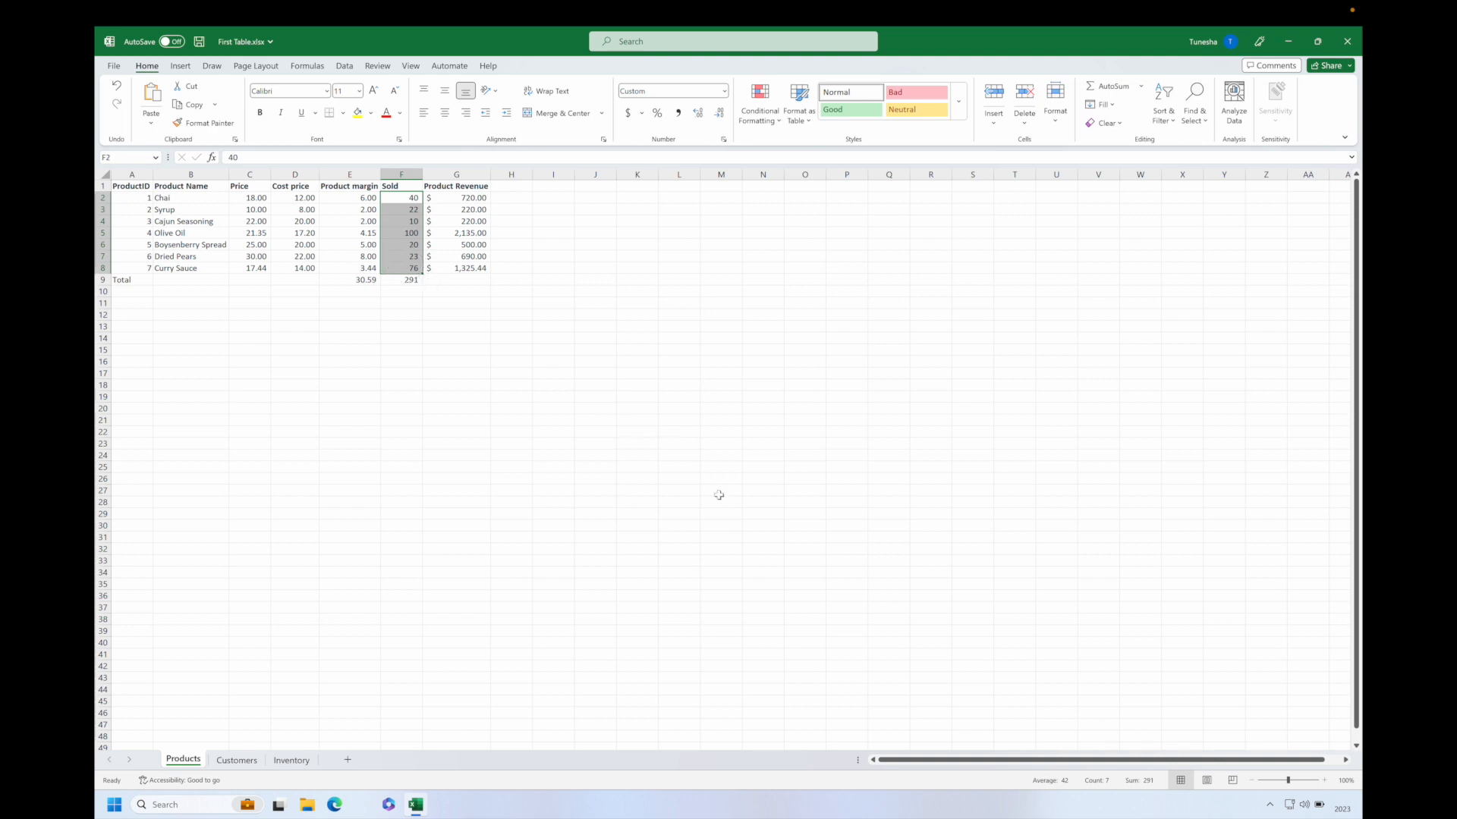
{"action": "mouse_move", "coordinate": [796, 581]}
{"action": "left_mouse_down"}
{"action": "mouse_move", "coordinate": [1088, 727]}
{"action": "mouse_move", "coordinate": [1138, 769]}
{"action": "left_mouse_up"}
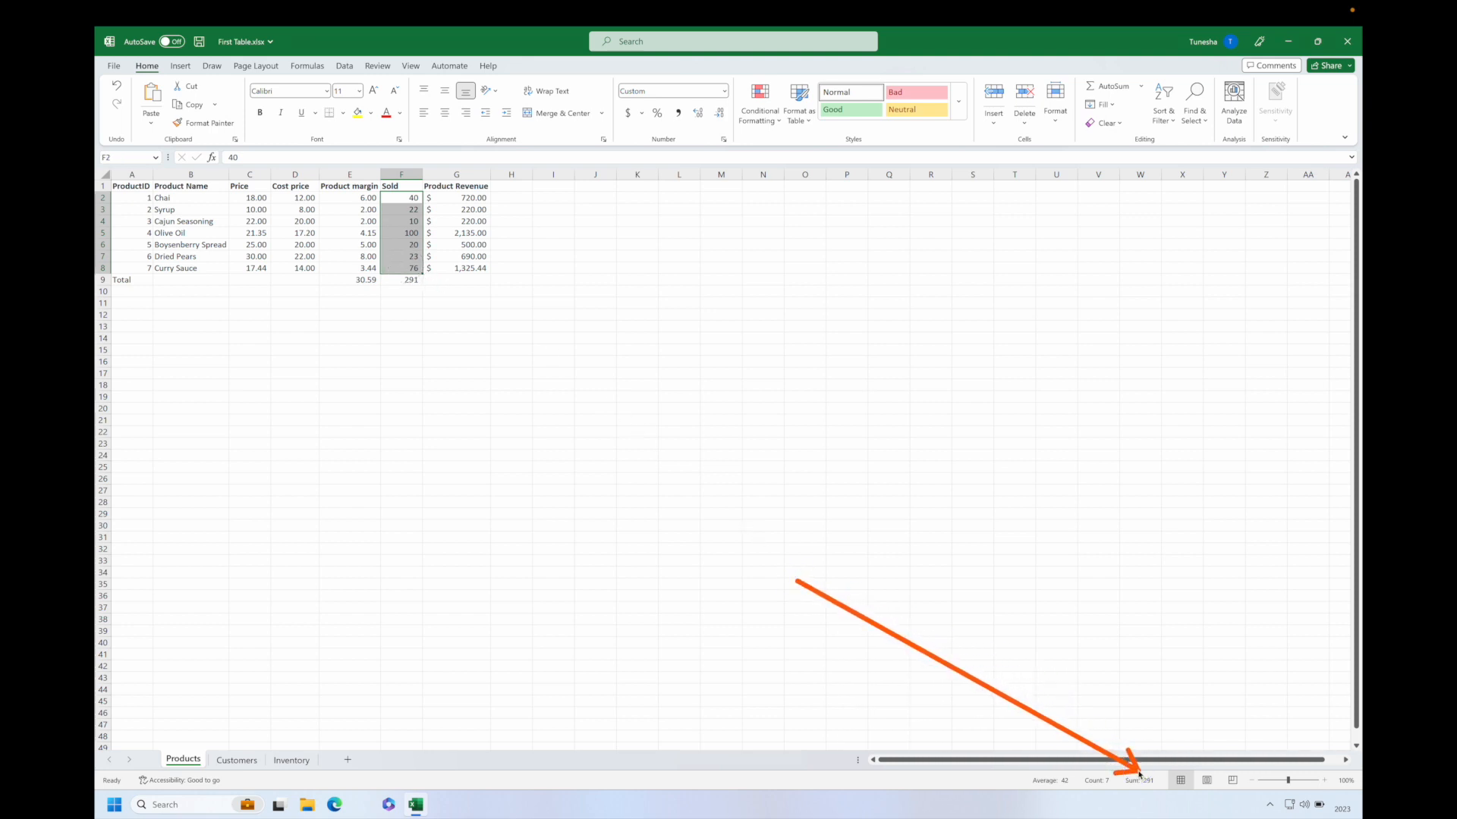
{"action": "key", "text": "ctrl+q"}
{"action": "left_click", "coordinate": [402, 205]}
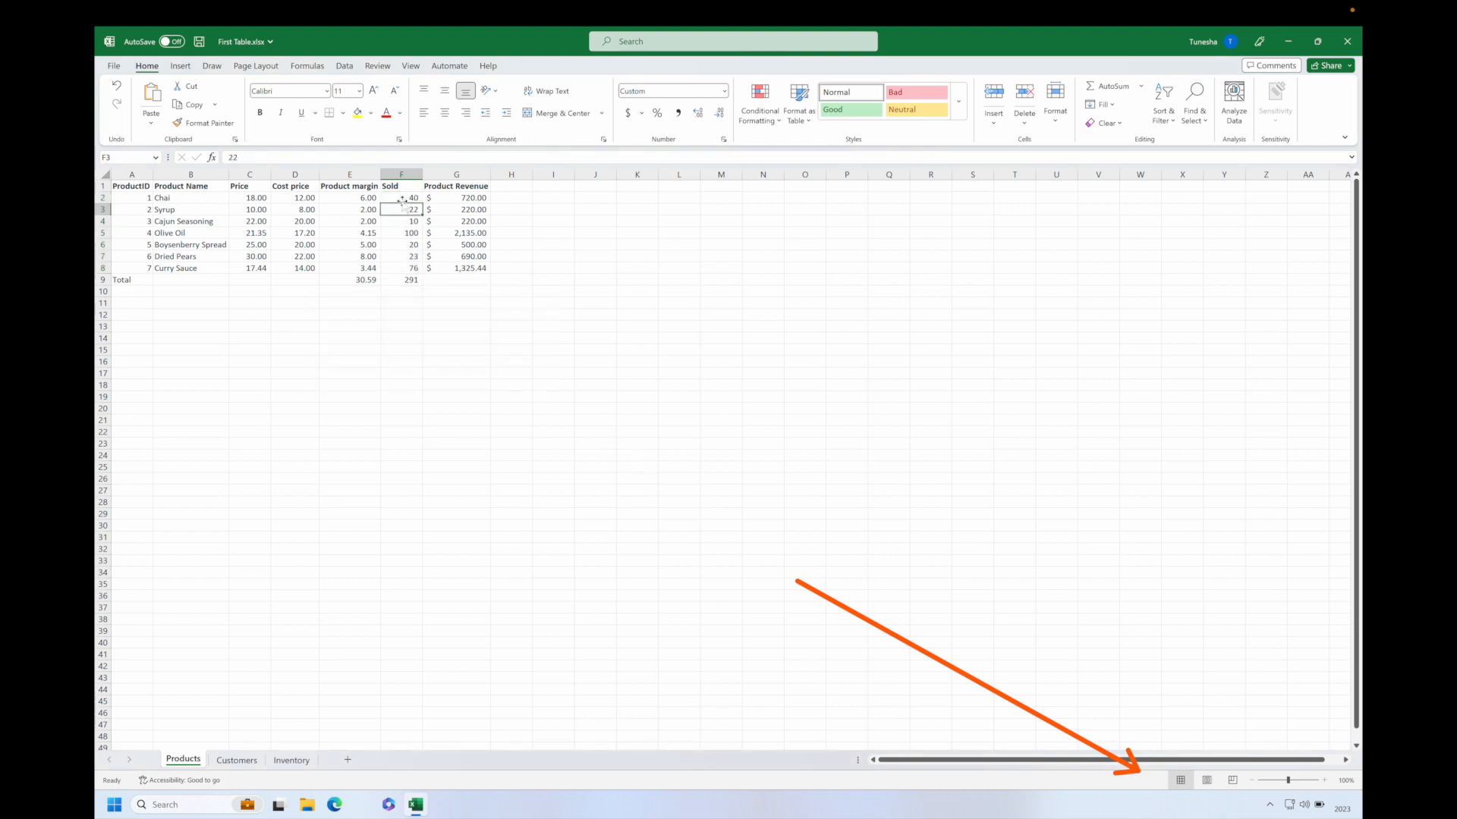
{"action": "left_click_drag", "start_coordinate": [403, 205], "coordinate": [410, 262]}
{"action": "key", "text": "ctrl+q"}
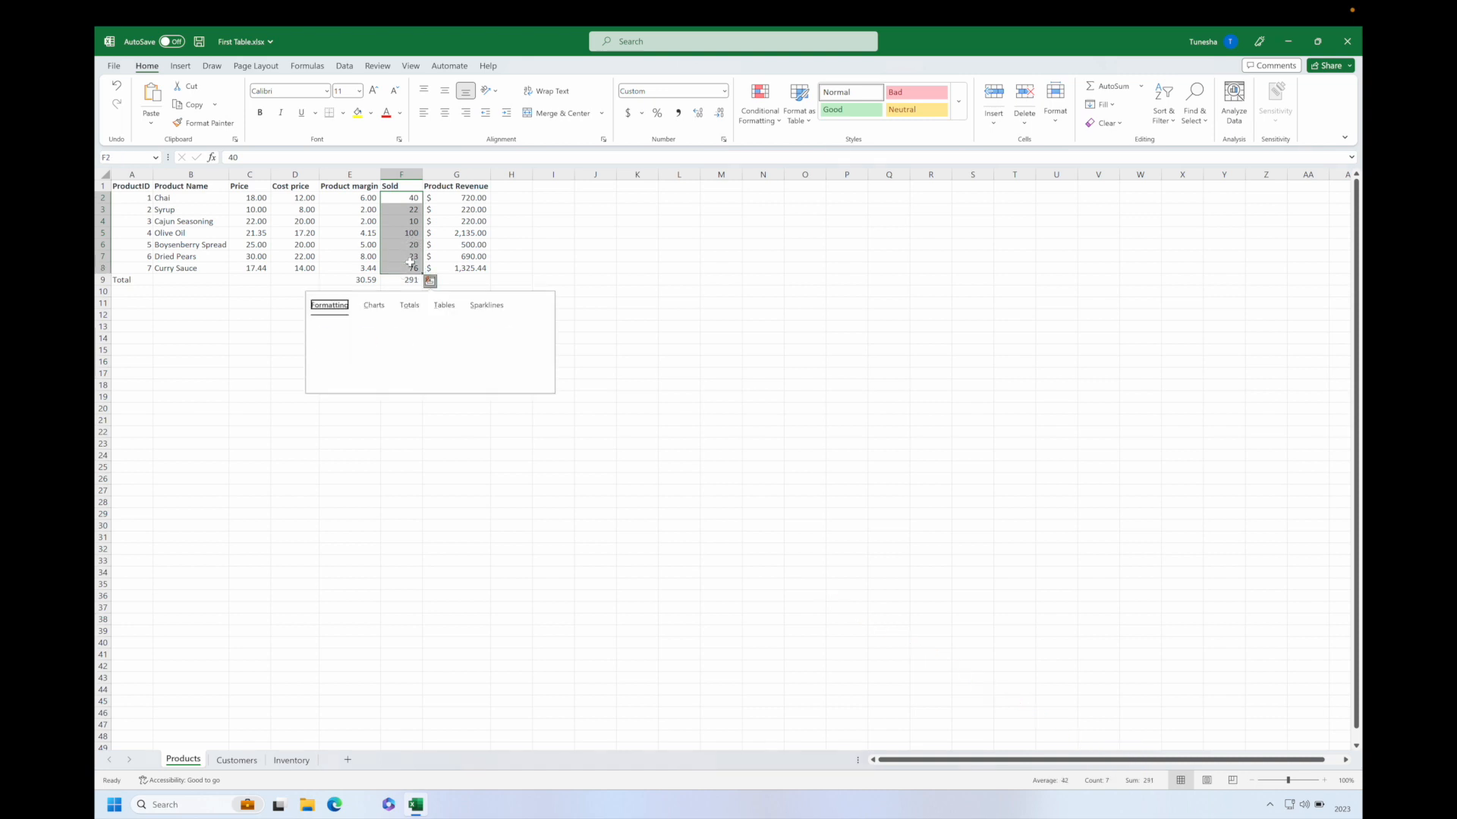
{"action": "left_click", "coordinate": [588, 256]}
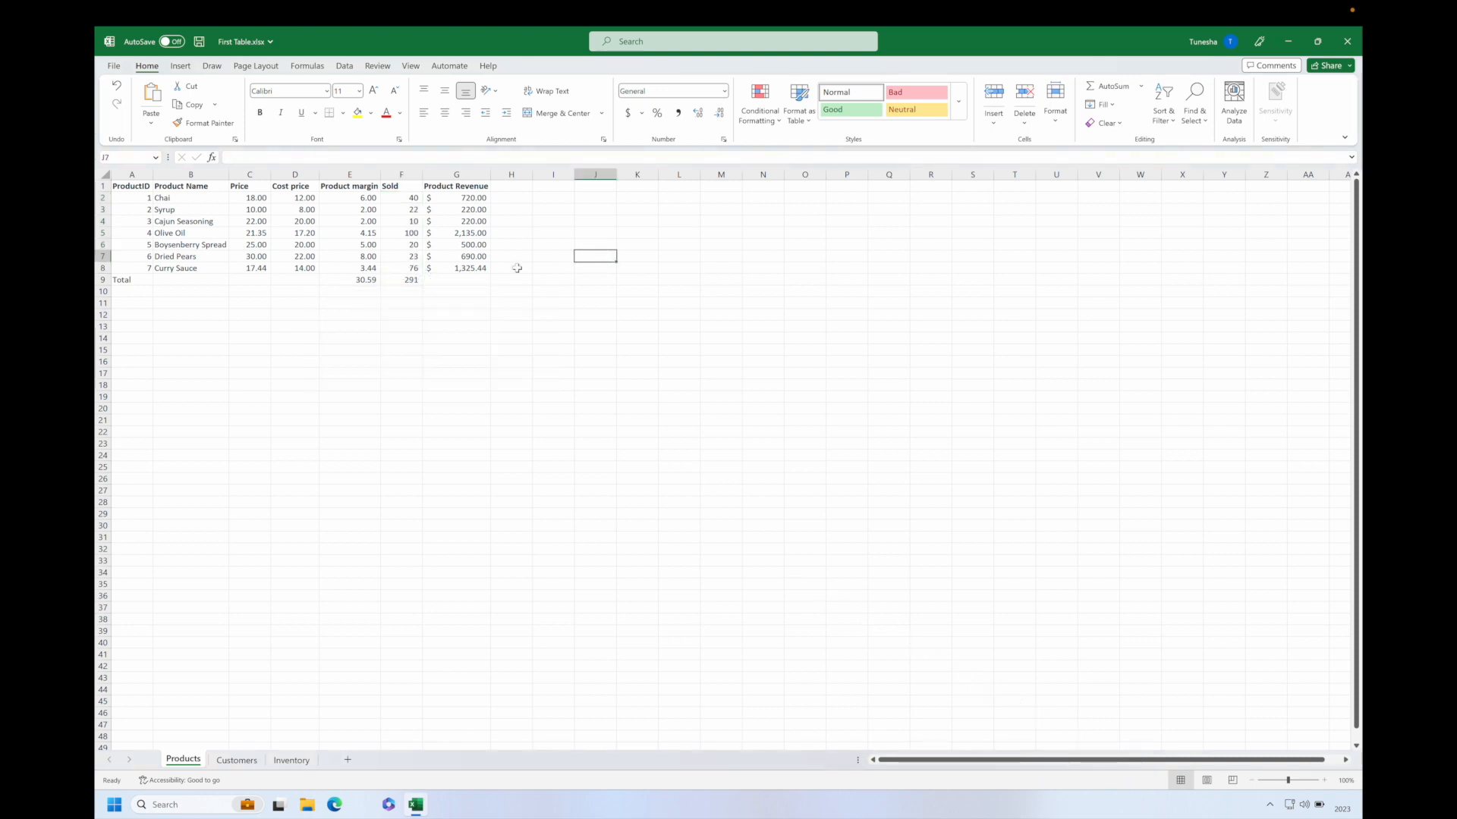
{"action": "left_click", "coordinate": [462, 280]}
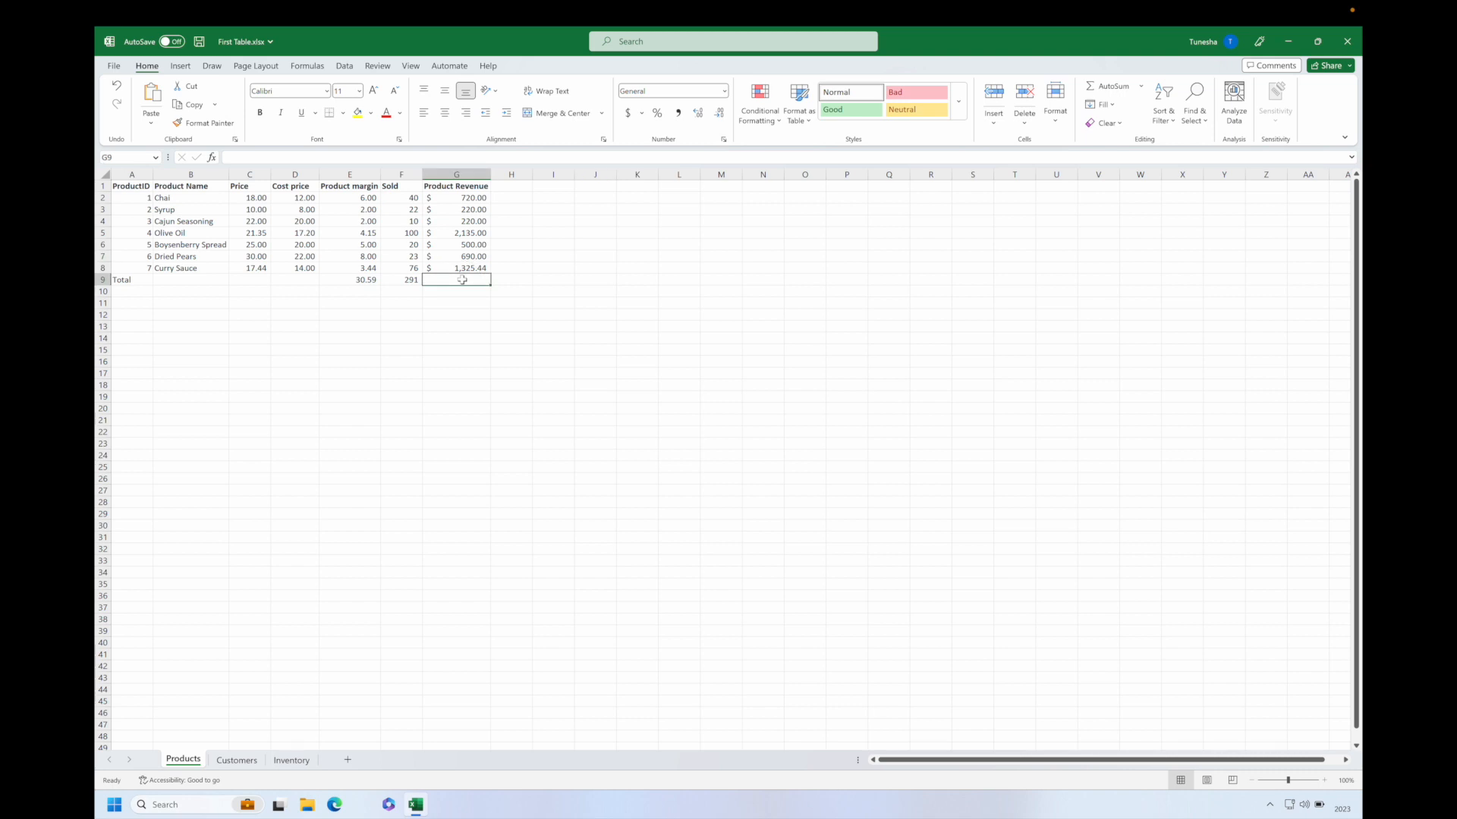
{"action": "type", "text": "="}
{"action": "key", "text": "Escape"}
Fill the SUM formula from F9 across into G9 to total the Product Revenue column
{"action": "left_click", "coordinate": [400, 280]}
{"action": "left_click_drag", "start_coordinate": [420, 281], "coordinate": [472, 285]}
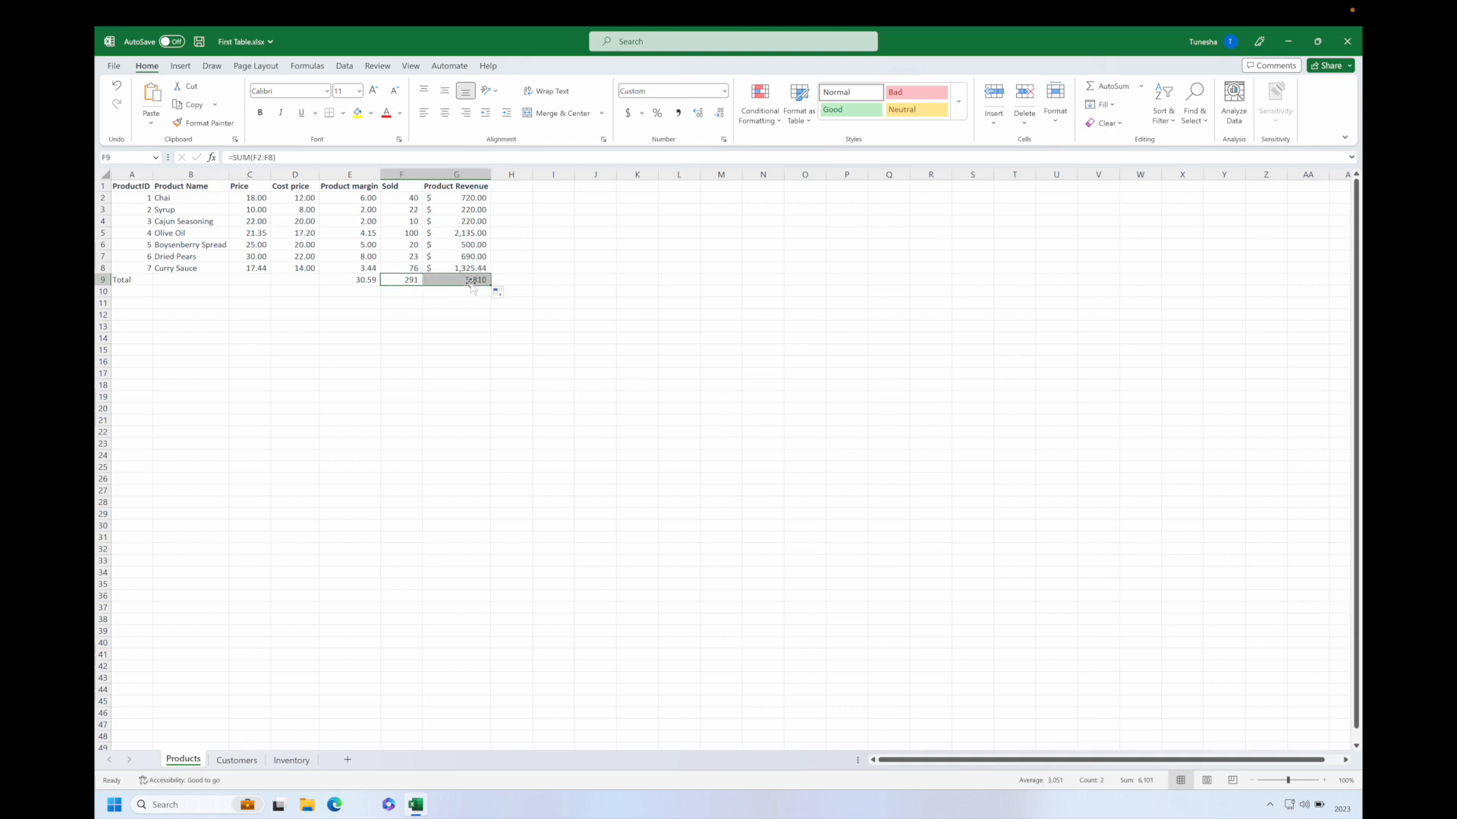
{"action": "left_click", "coordinate": [457, 314]}
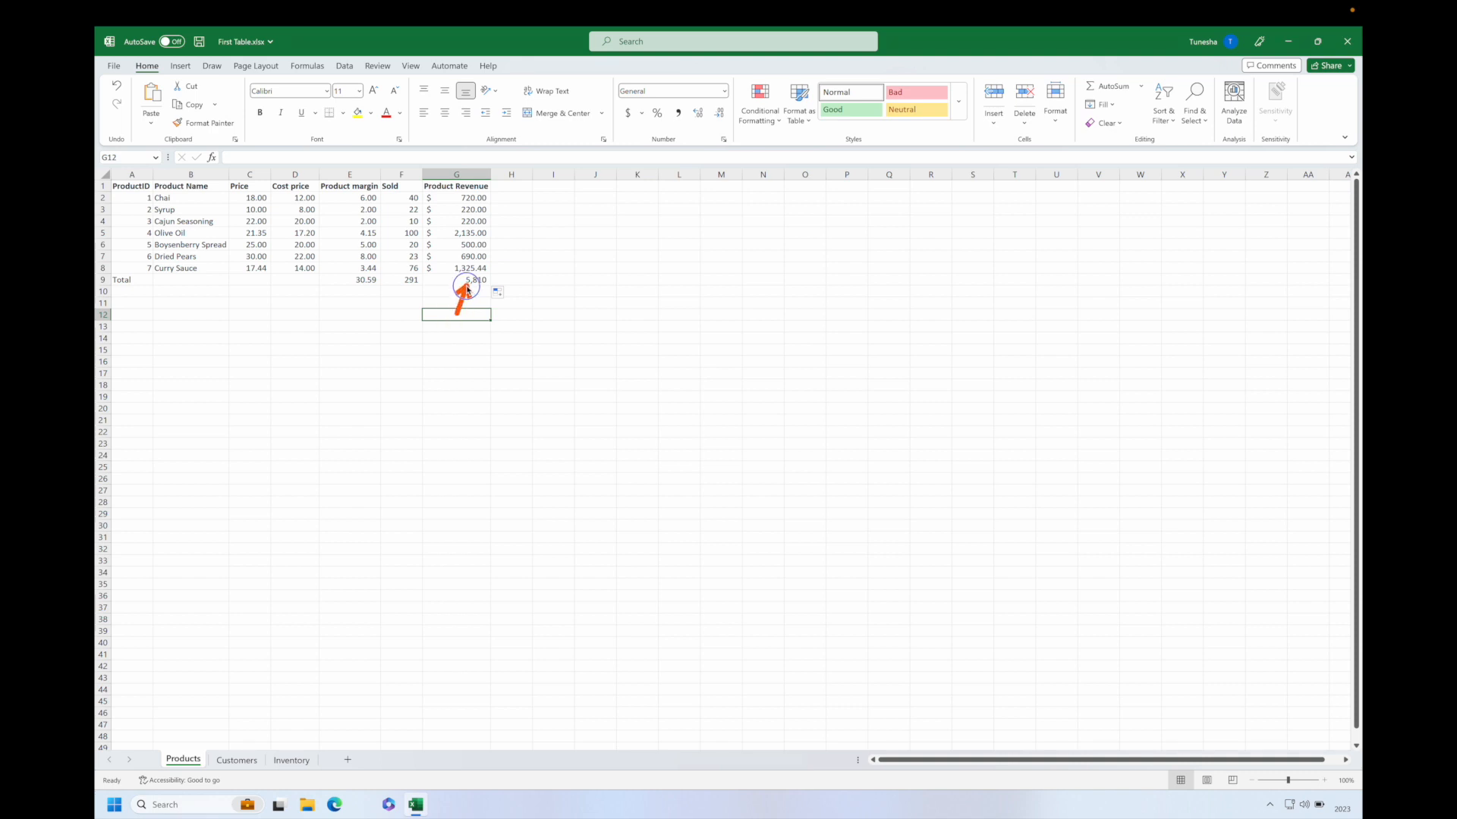
Examine the number format of the Curry Sauce revenue in G8, leaving the cell format settings as they are
{"action": "left_click", "coordinate": [454, 268]}
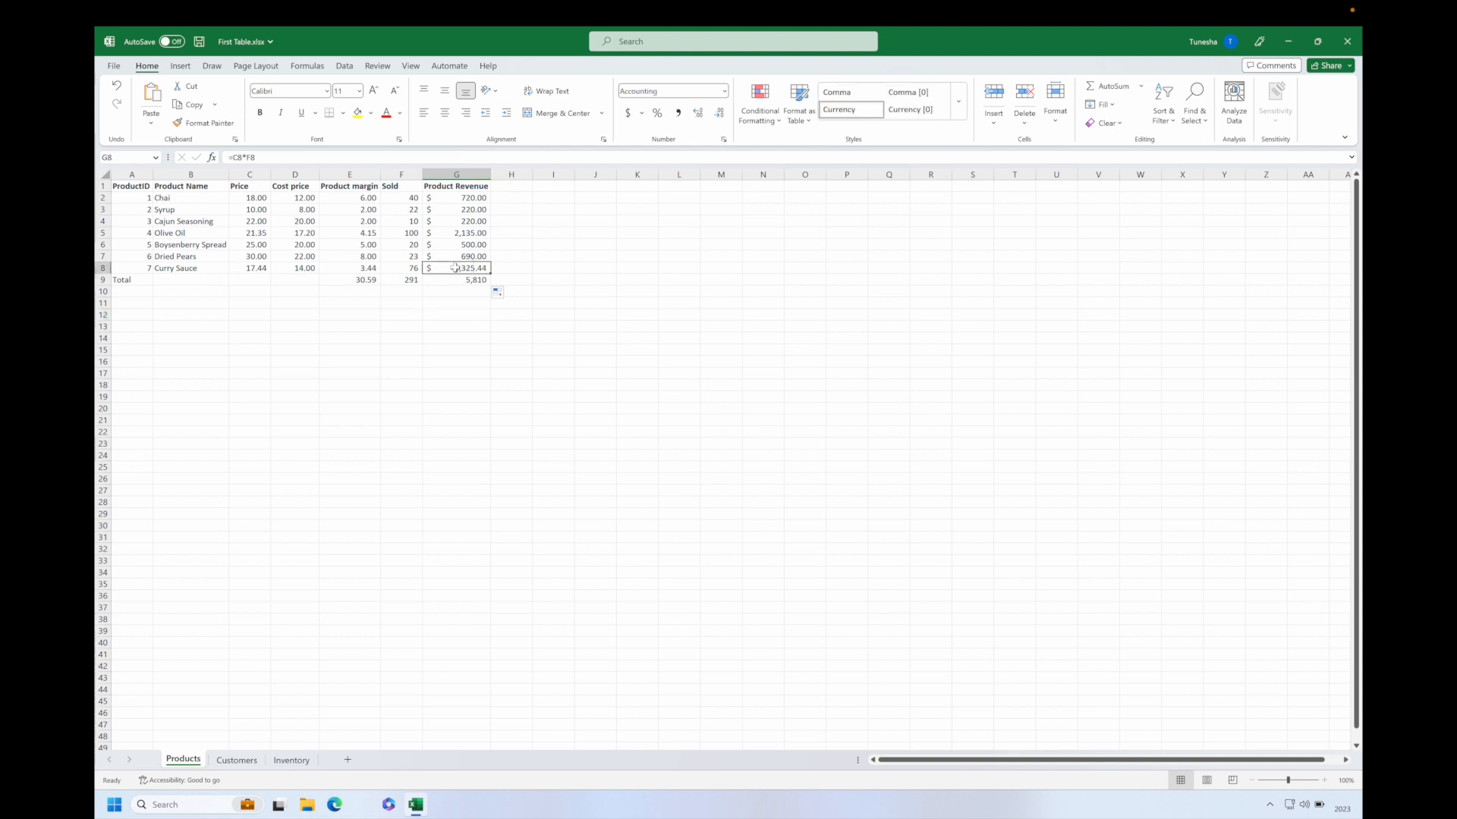
{"action": "right_click", "coordinate": [454, 268]}
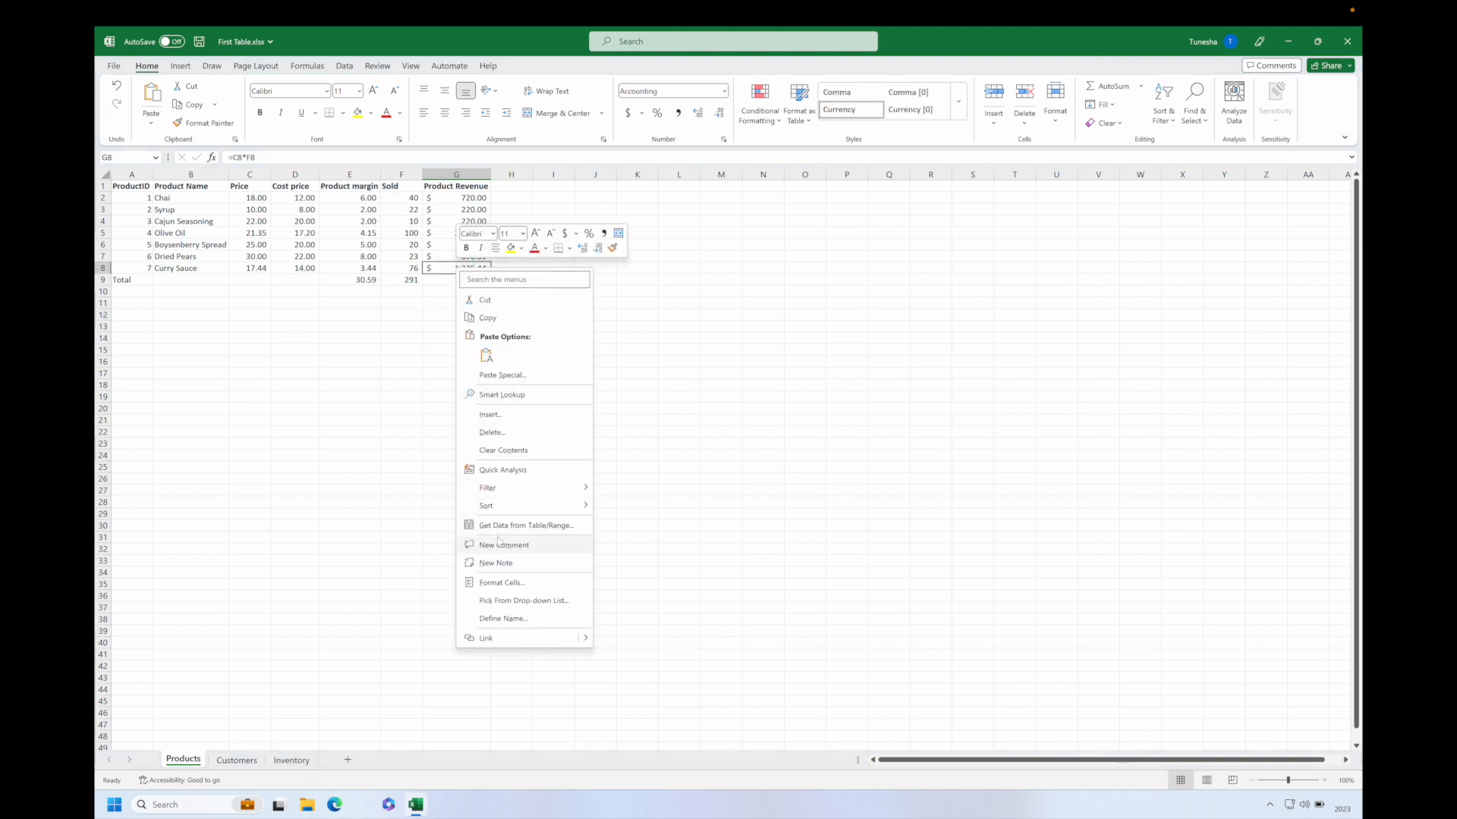
{"action": "left_click", "coordinate": [501, 583]}
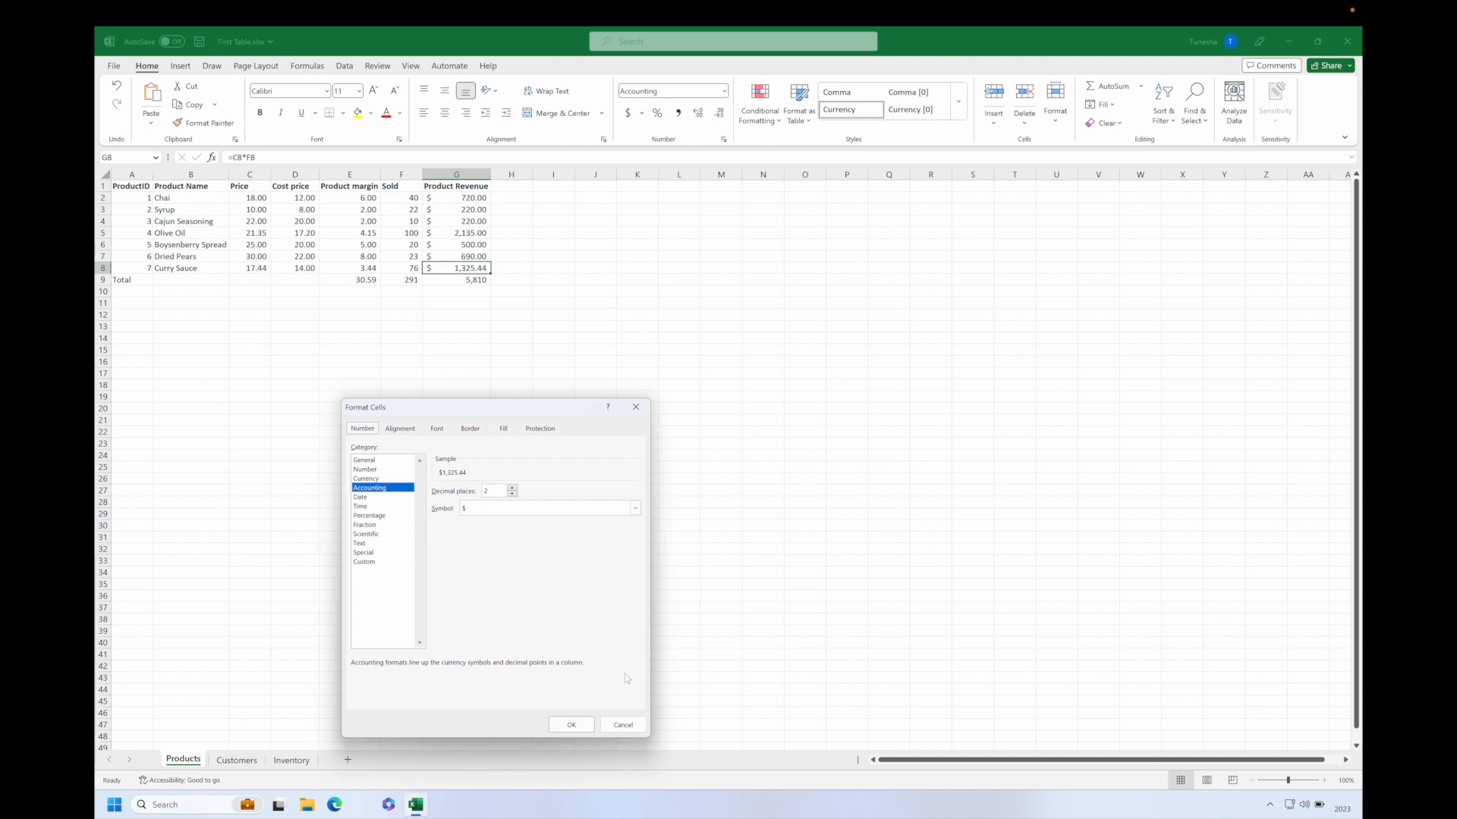
{"action": "left_click", "coordinate": [624, 723]}
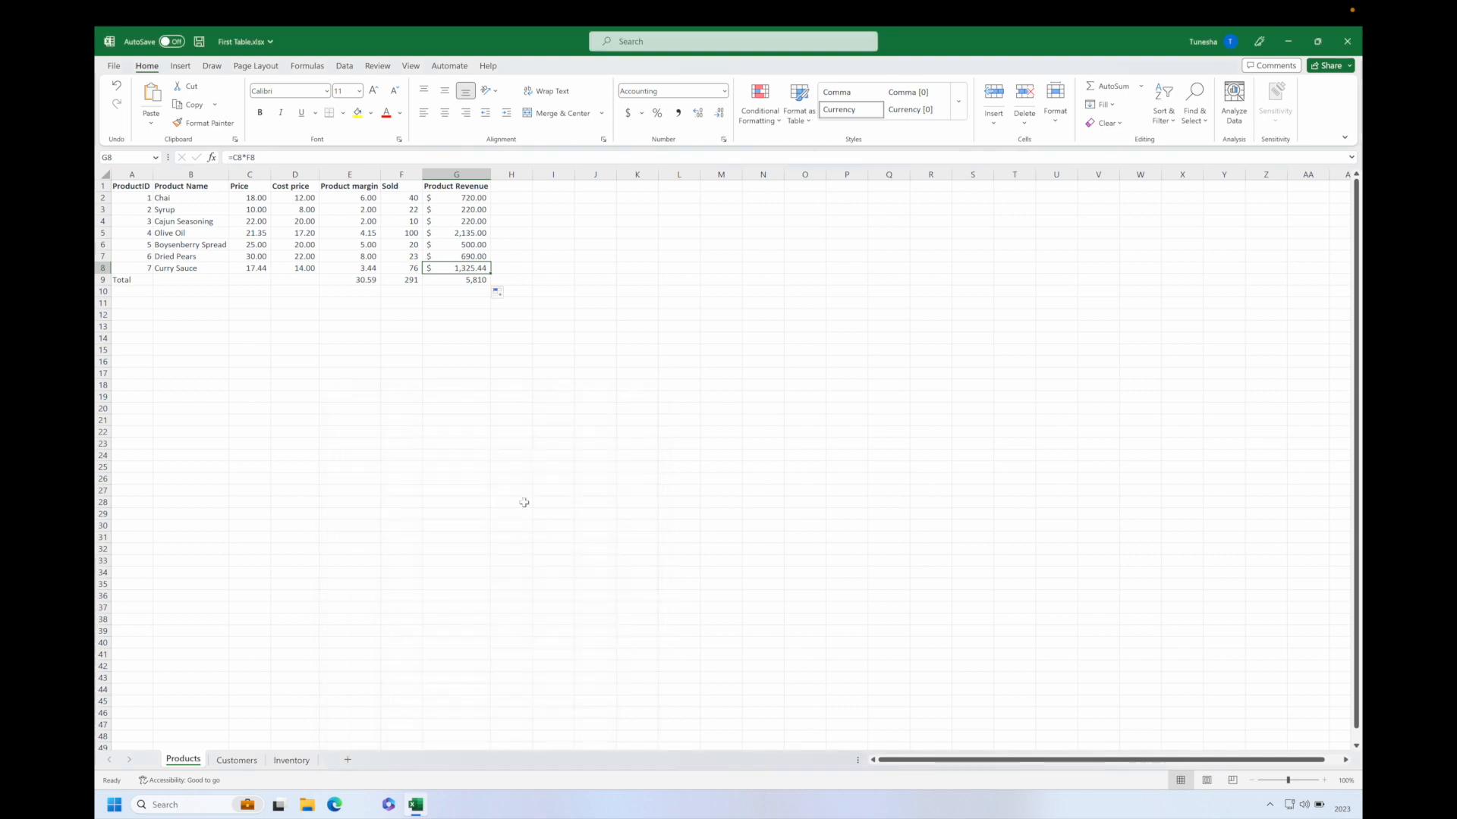
Try out the Accounting number format with the $ symbol and 2 decimal places on the revenue total in G9
{"action": "left_click", "coordinate": [463, 279]}
{"action": "right_click", "coordinate": [464, 281]}
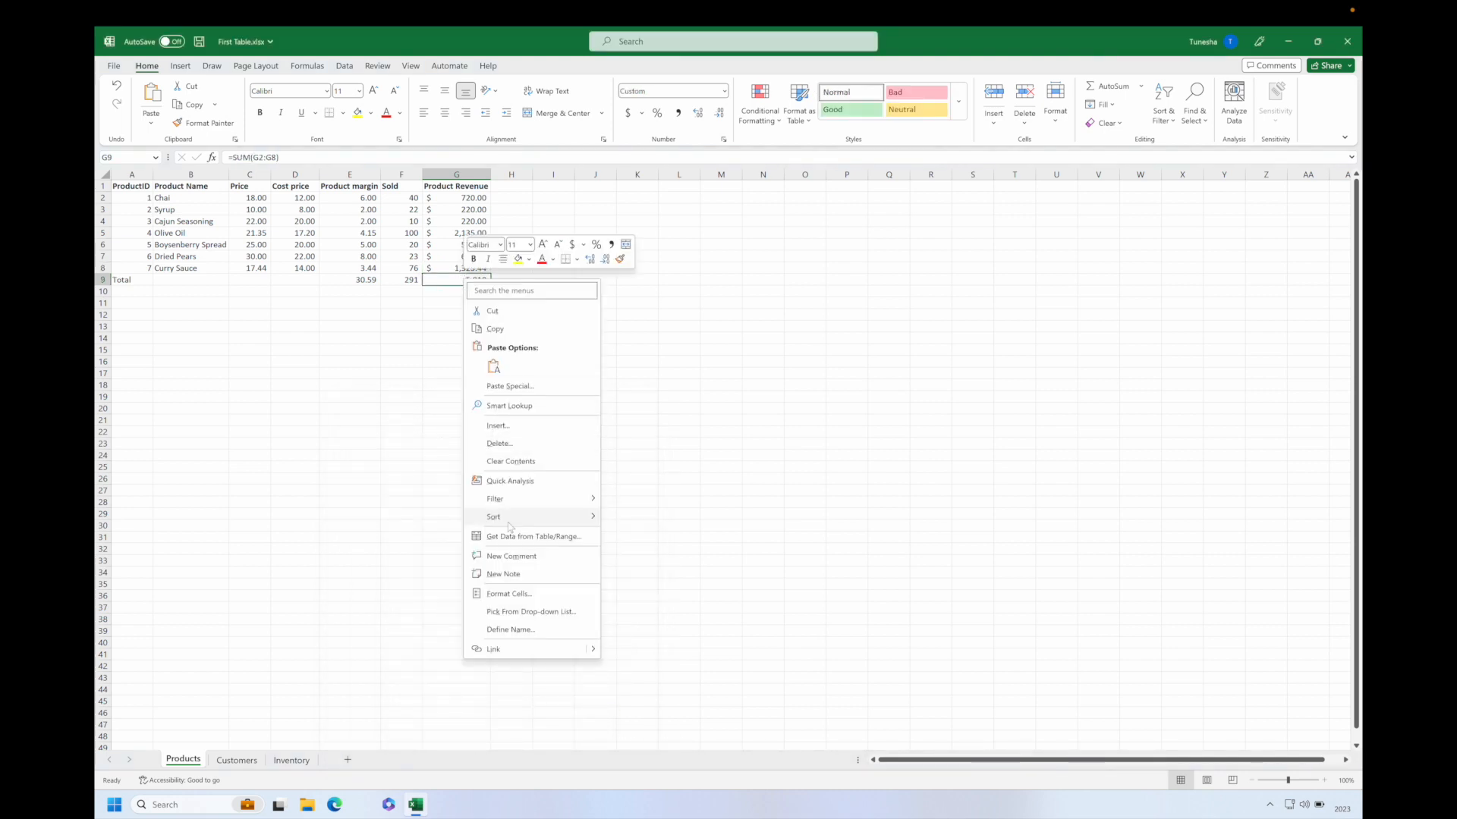
{"action": "left_click", "coordinate": [510, 594]}
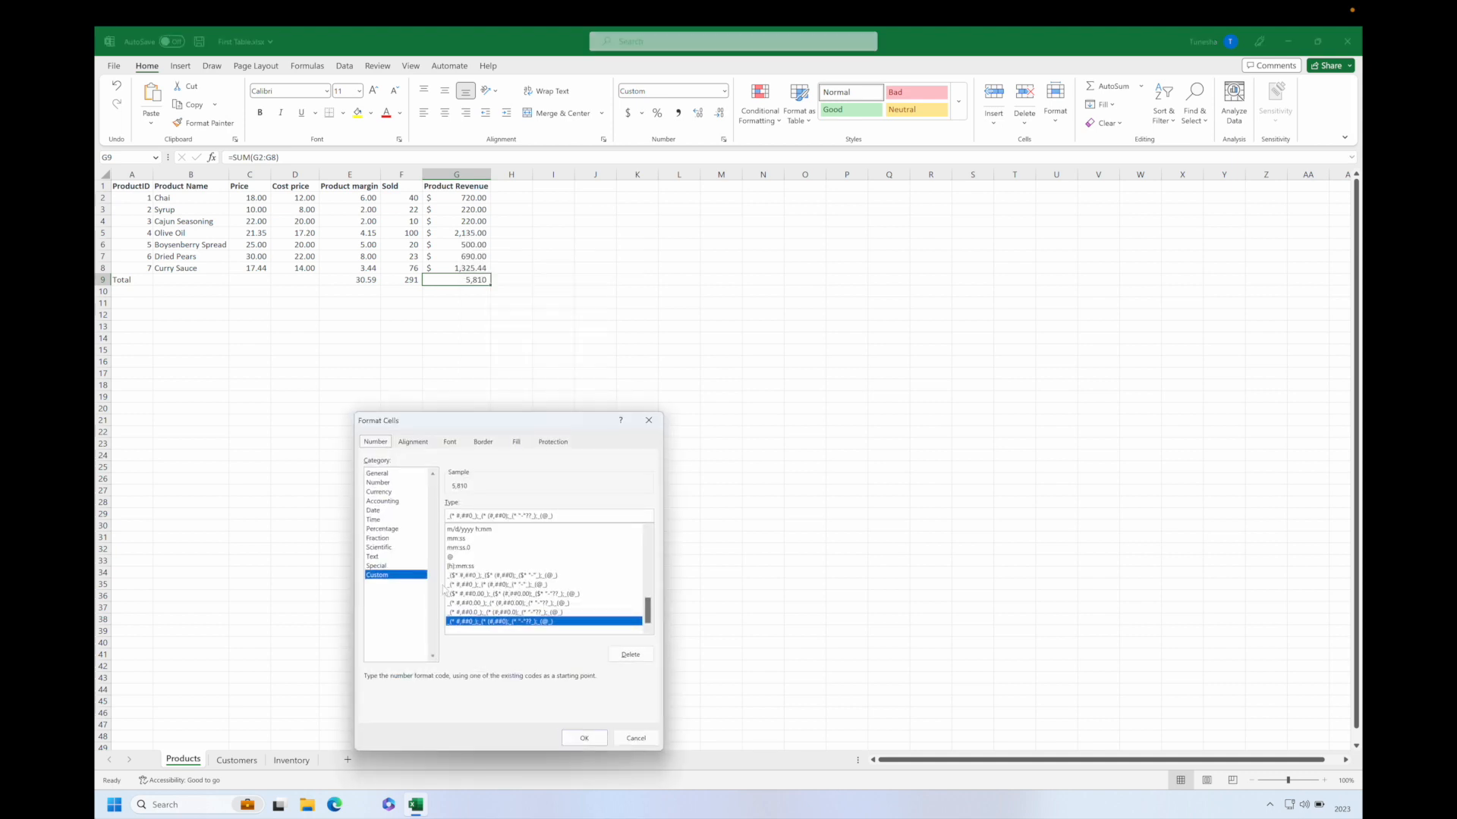
{"action": "left_click", "coordinate": [397, 501]}
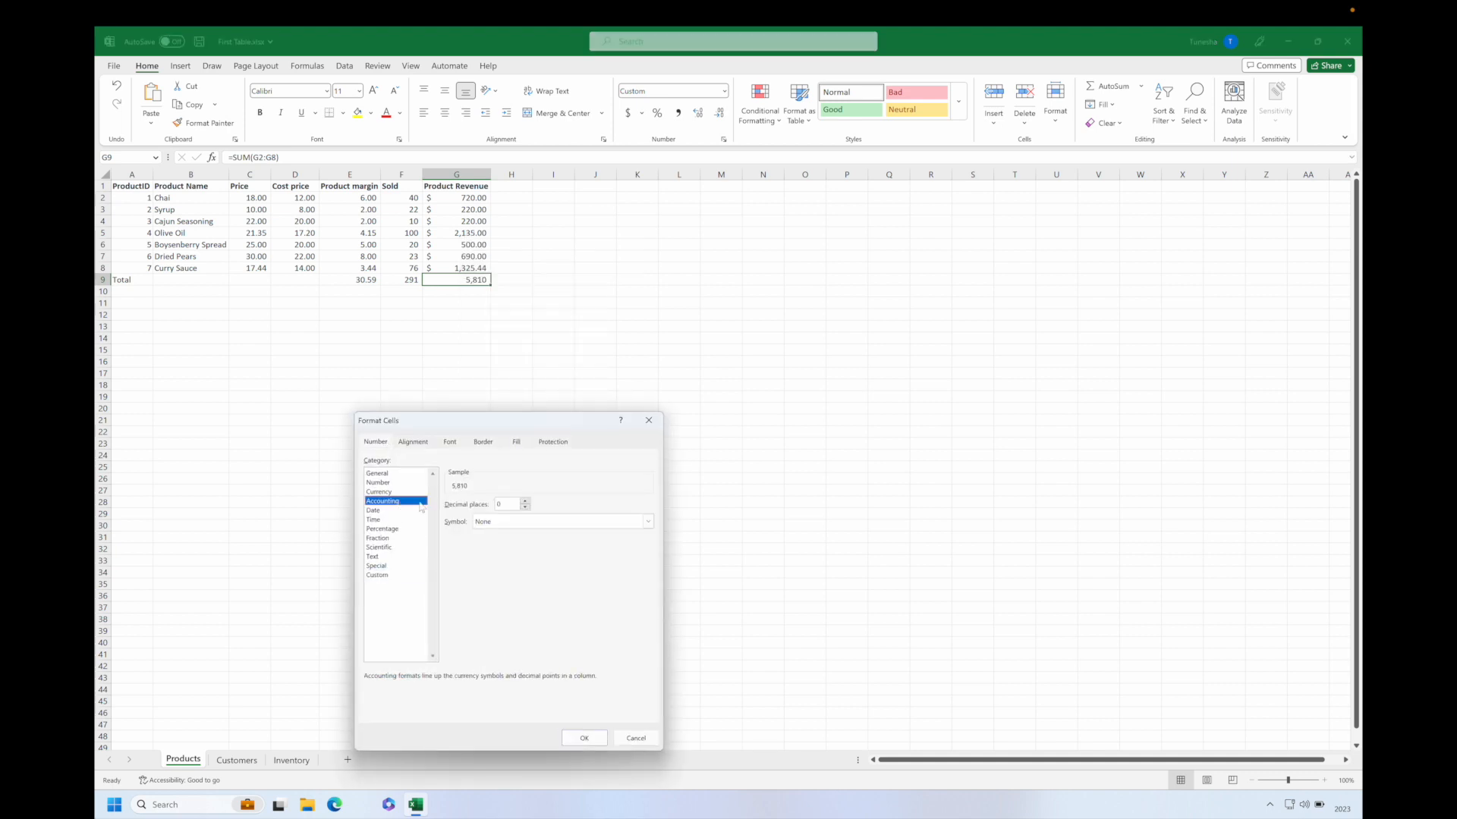
{"action": "left_click", "coordinate": [647, 522]}
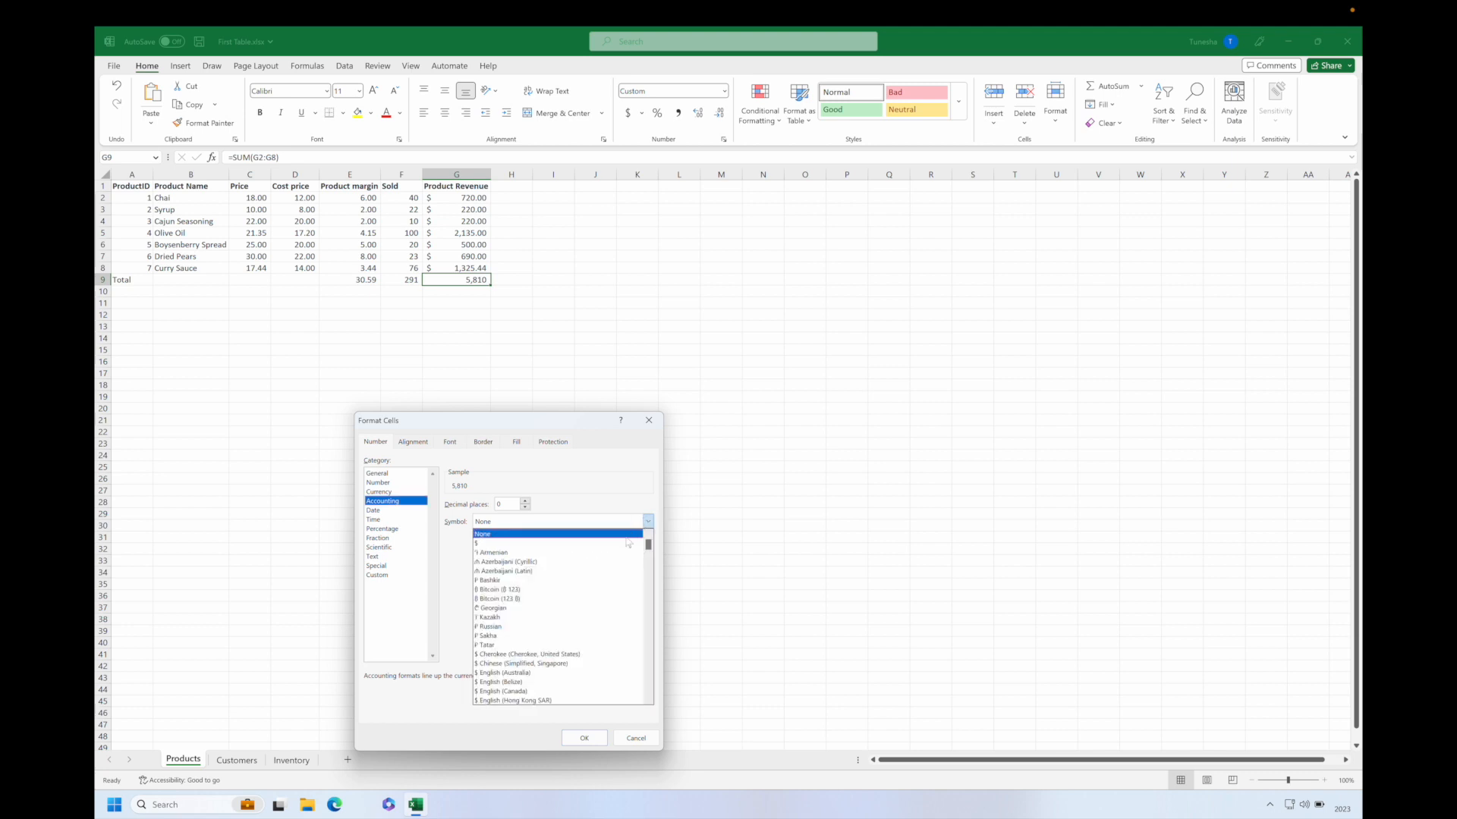
{"action": "left_click", "coordinate": [629, 543]}
{"action": "left_click", "coordinate": [526, 501]}
{"action": "left_click", "coordinate": [526, 501]}
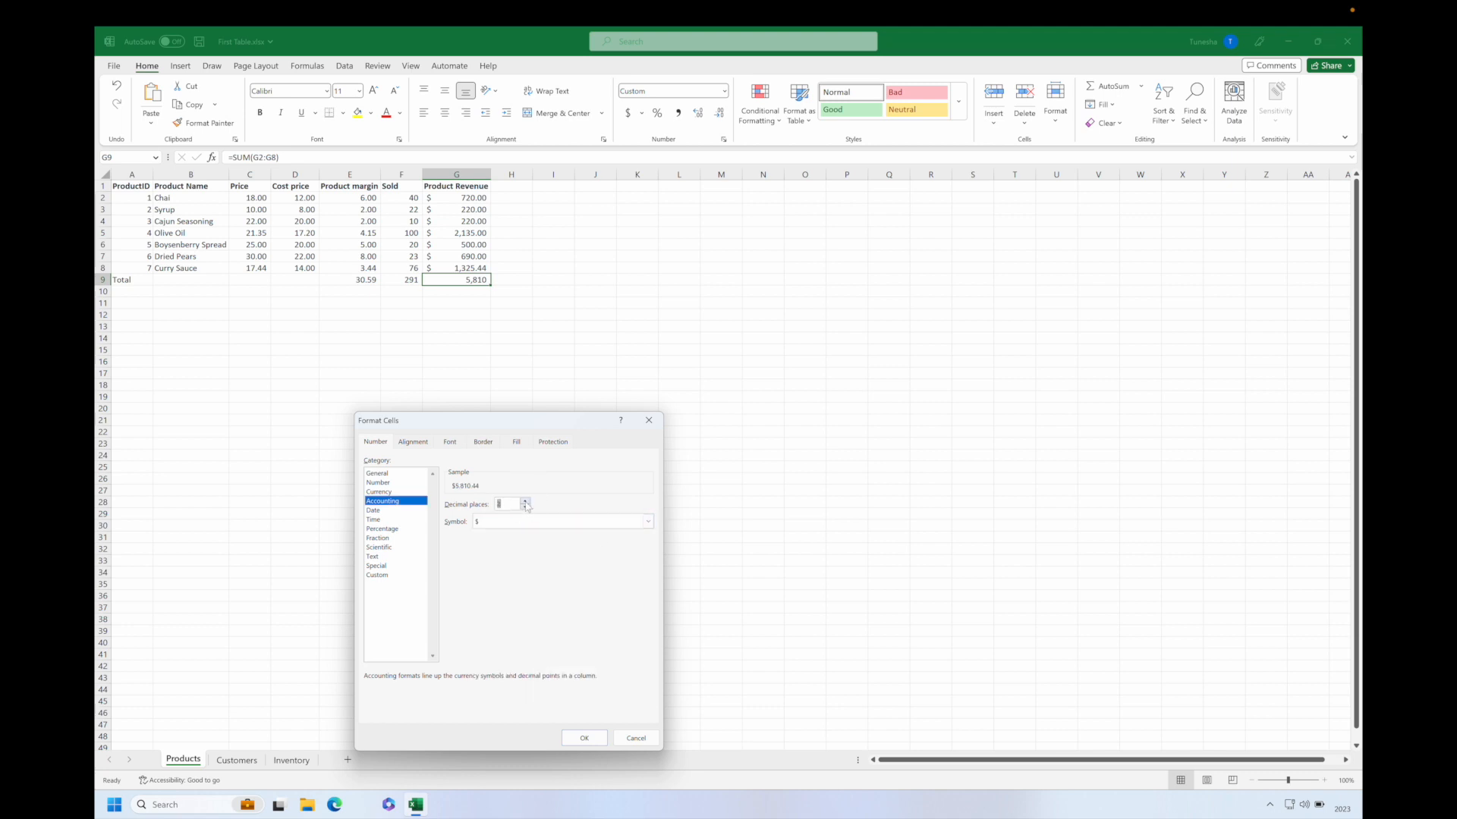
{"action": "left_click", "coordinate": [634, 737]}
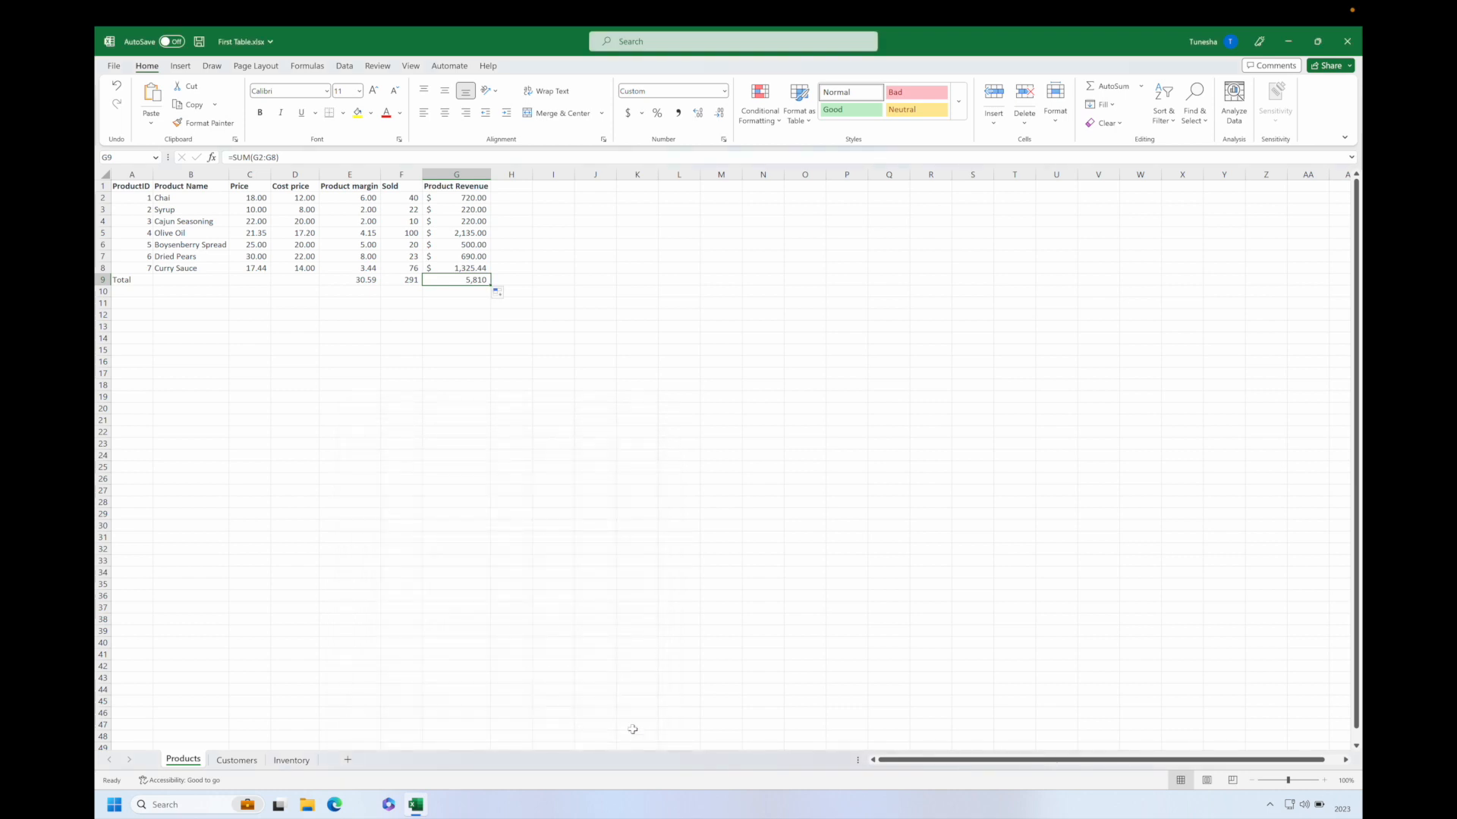
Copy the number format of G8 onto the revenue total in G9 with Format Painter
{"action": "left_click", "coordinate": [467, 268]}
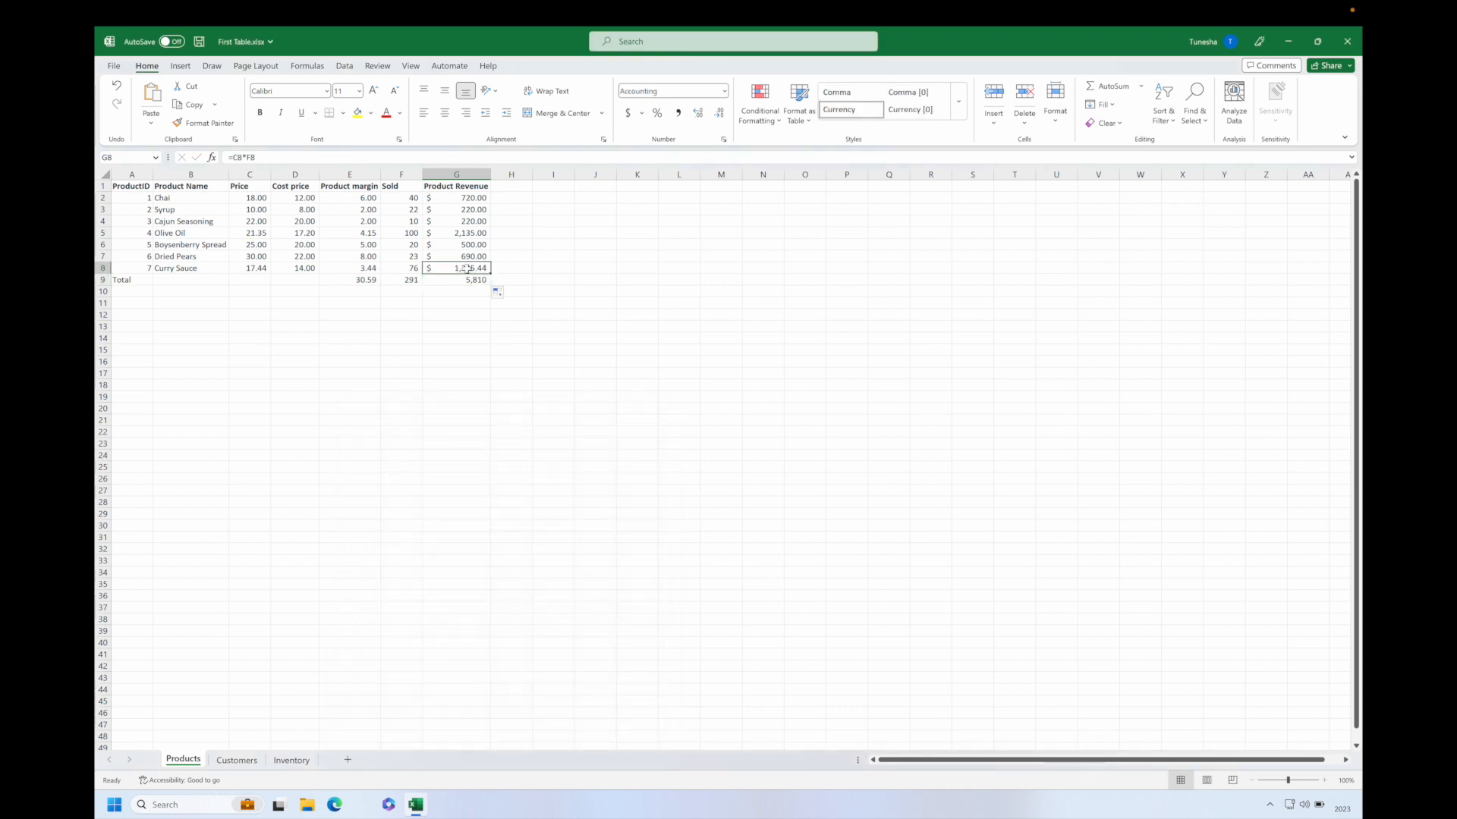
{"action": "left_click", "coordinate": [208, 124]}
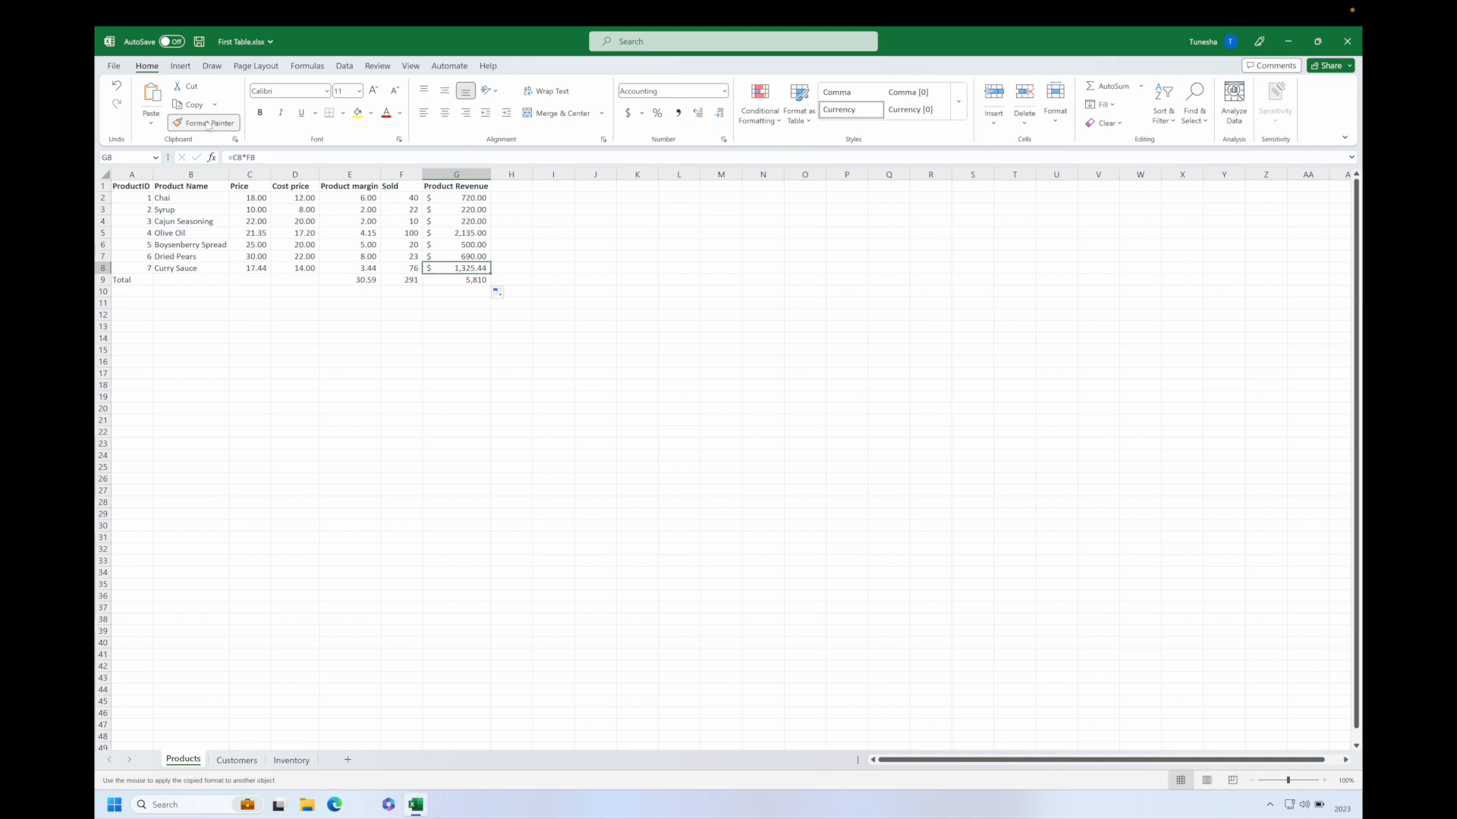
{"action": "left_click", "coordinate": [453, 281]}
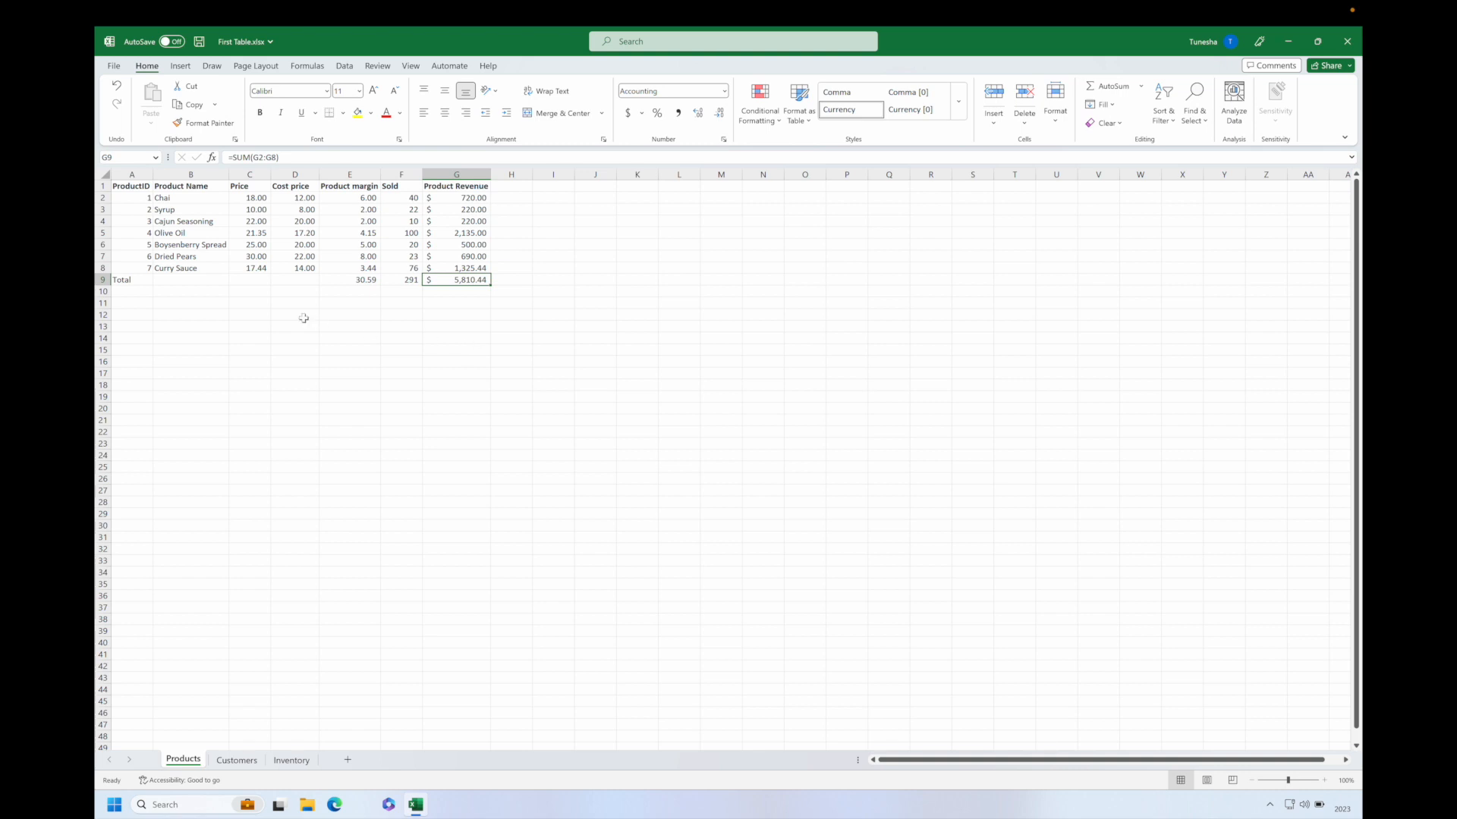
Make the Total row A9:G9 bold and add a border above and below it
{"action": "left_click", "coordinate": [121, 279]}
{"action": "left_click_drag", "start_coordinate": [122, 279], "coordinate": [453, 281]}
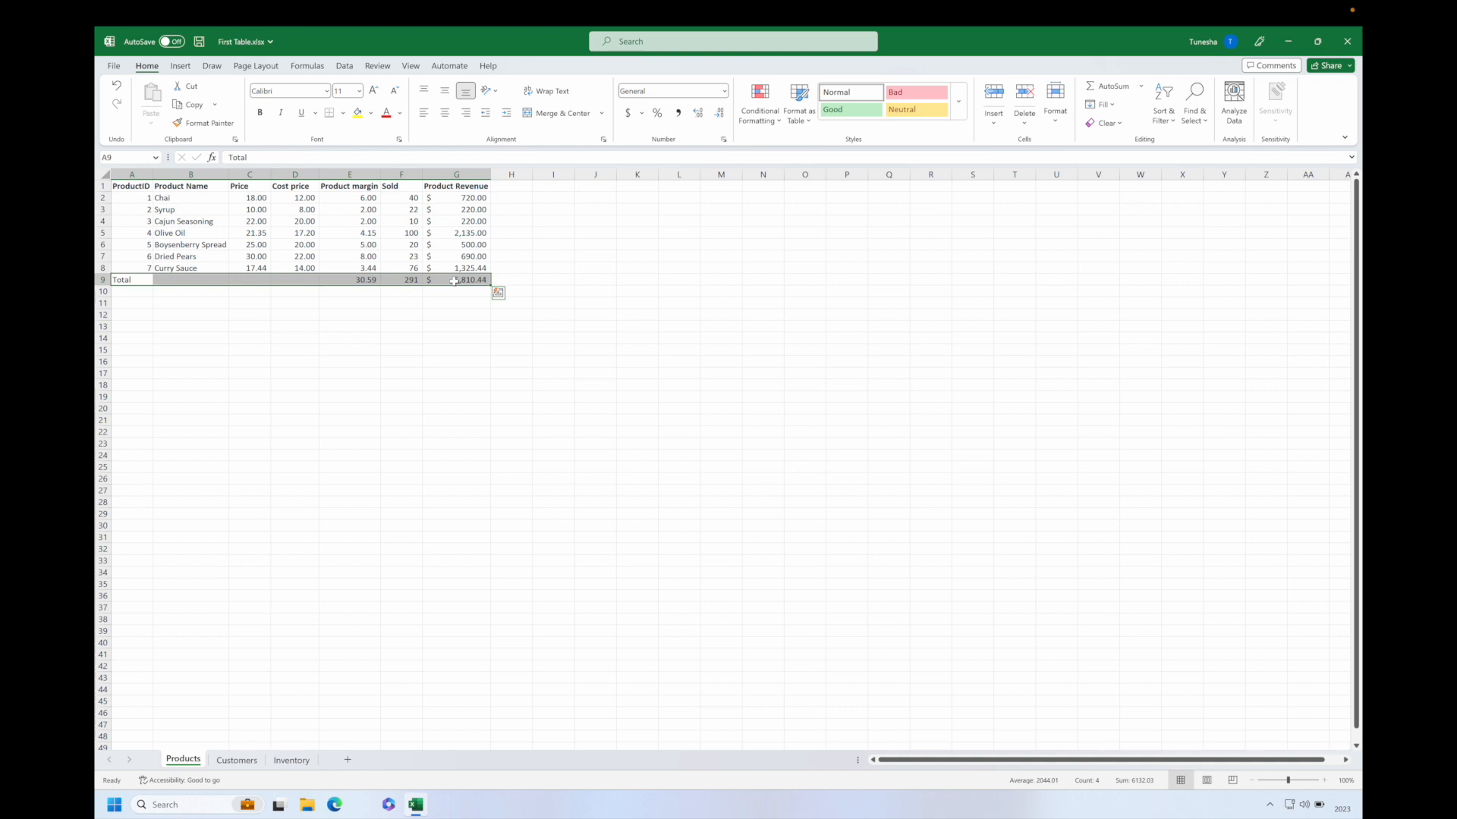
{"action": "left_click", "coordinate": [260, 113]}
{"action": "left_click", "coordinate": [343, 114]}
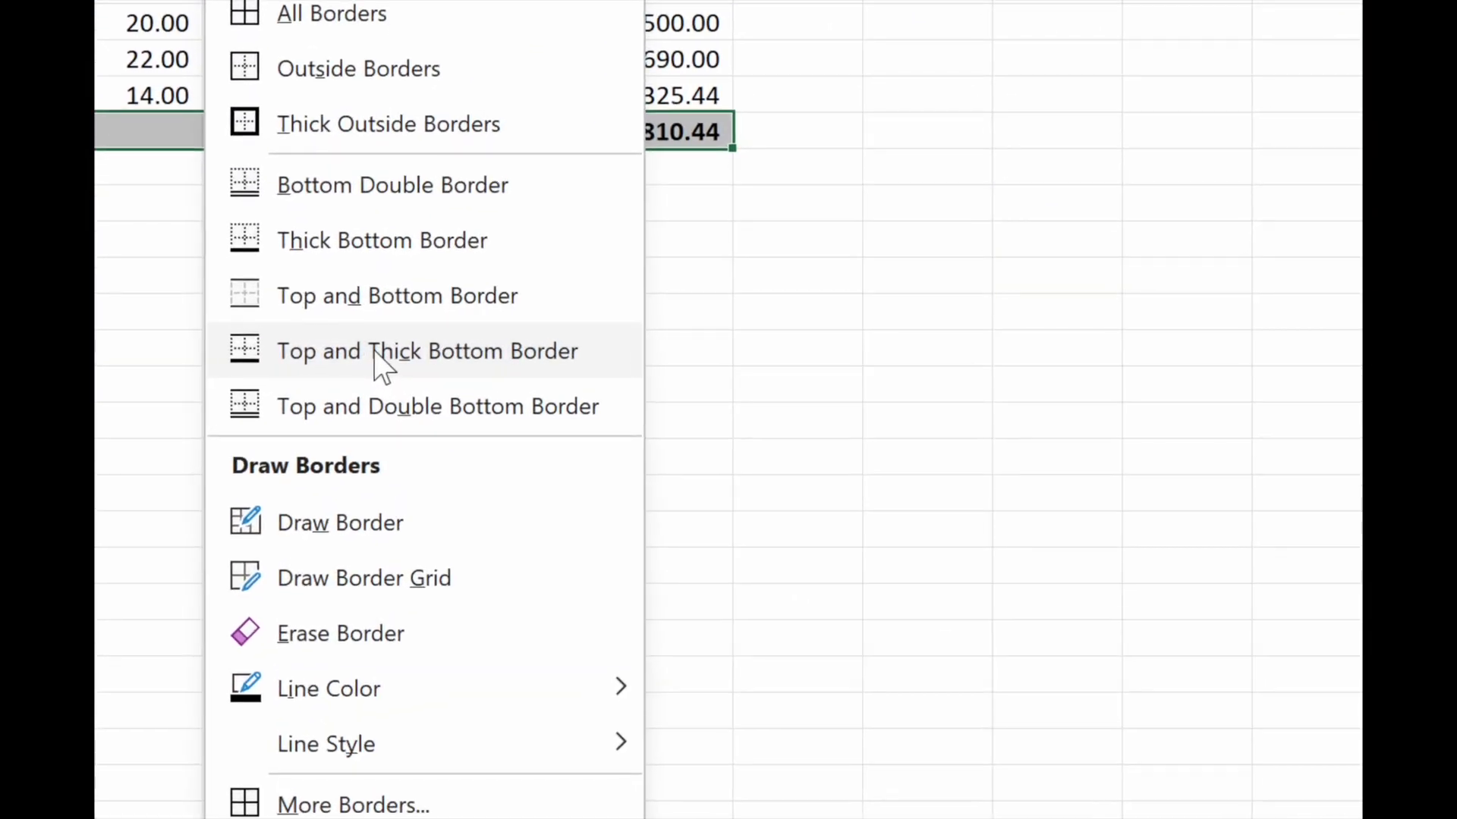
{"action": "left_click", "coordinate": [363, 407]}
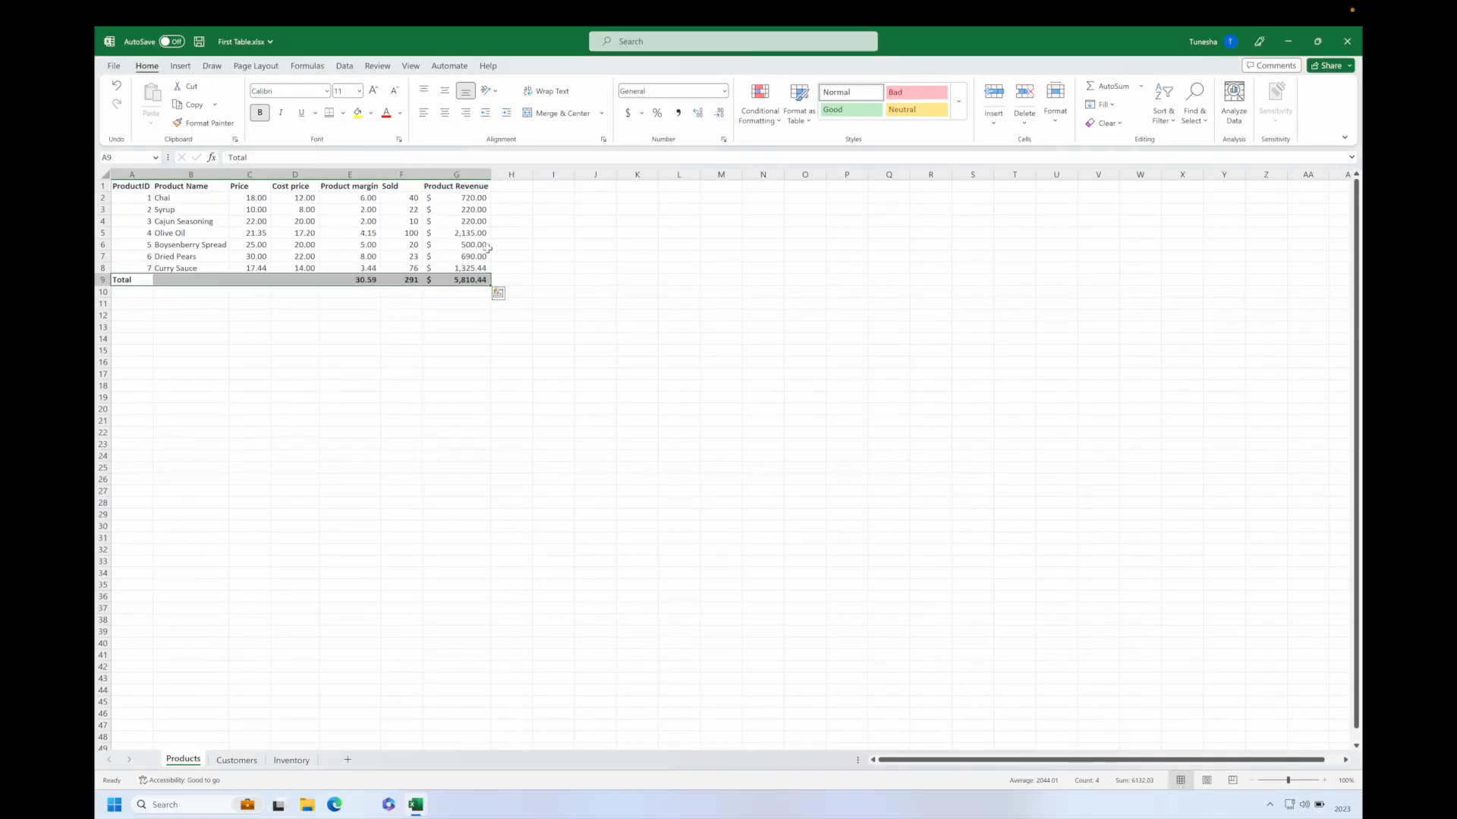
{"action": "left_click", "coordinate": [509, 223]}
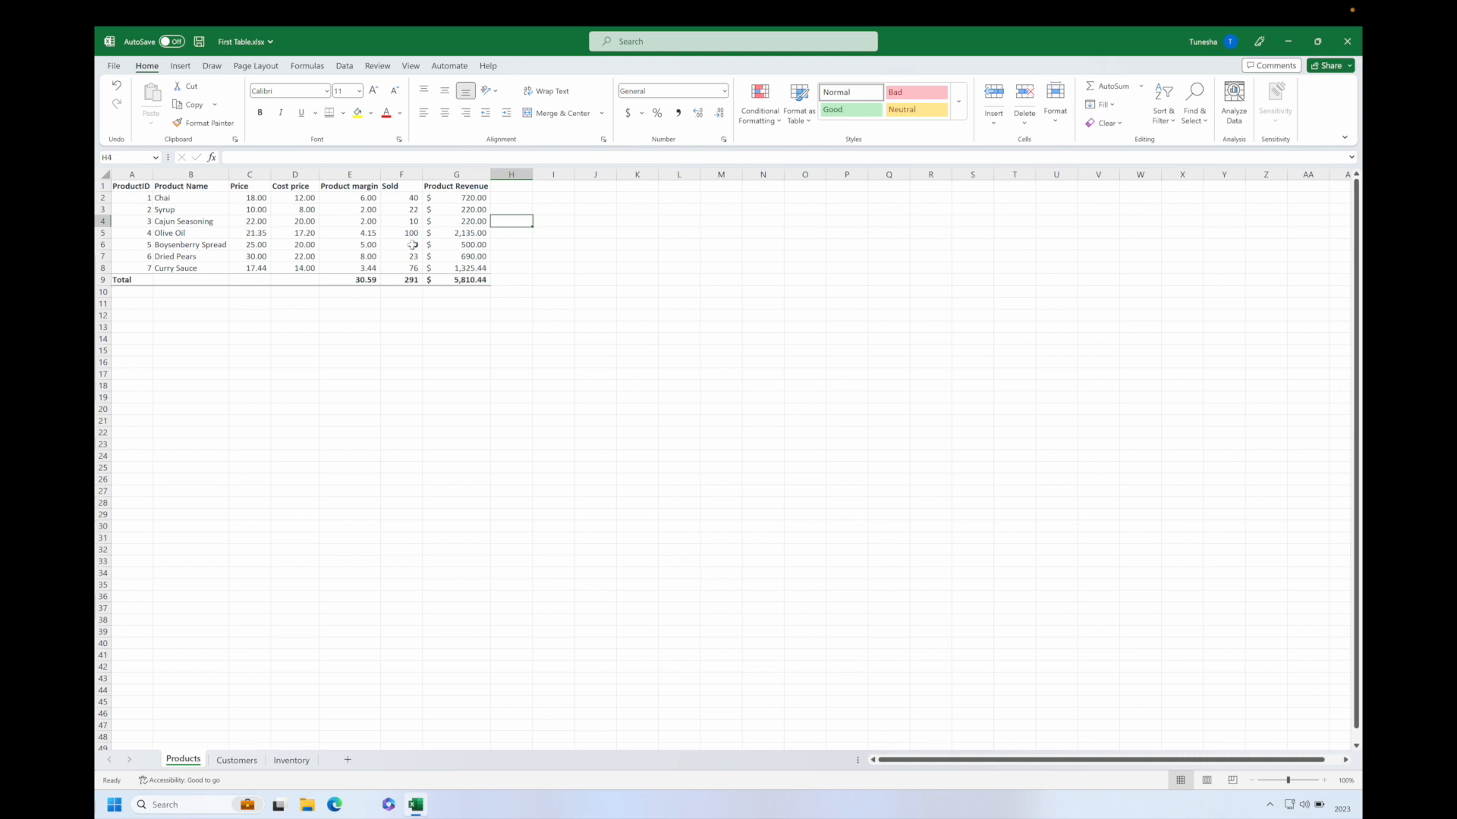
{"action": "left_click", "coordinate": [301, 223]}
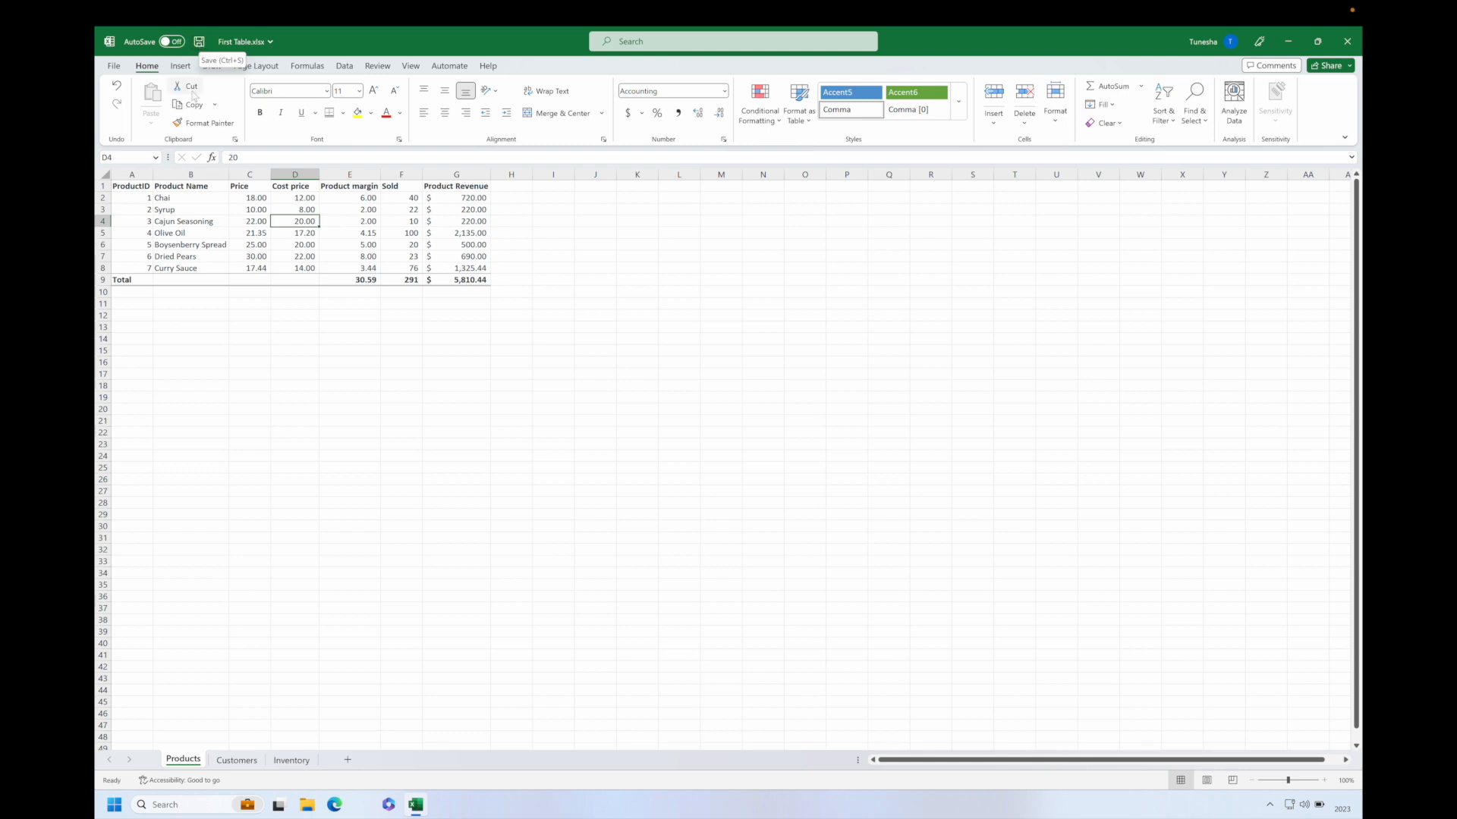
Save a copy of the workbook on this PC as an Excel Workbook named Second Table
{"action": "left_click", "coordinate": [114, 67]}
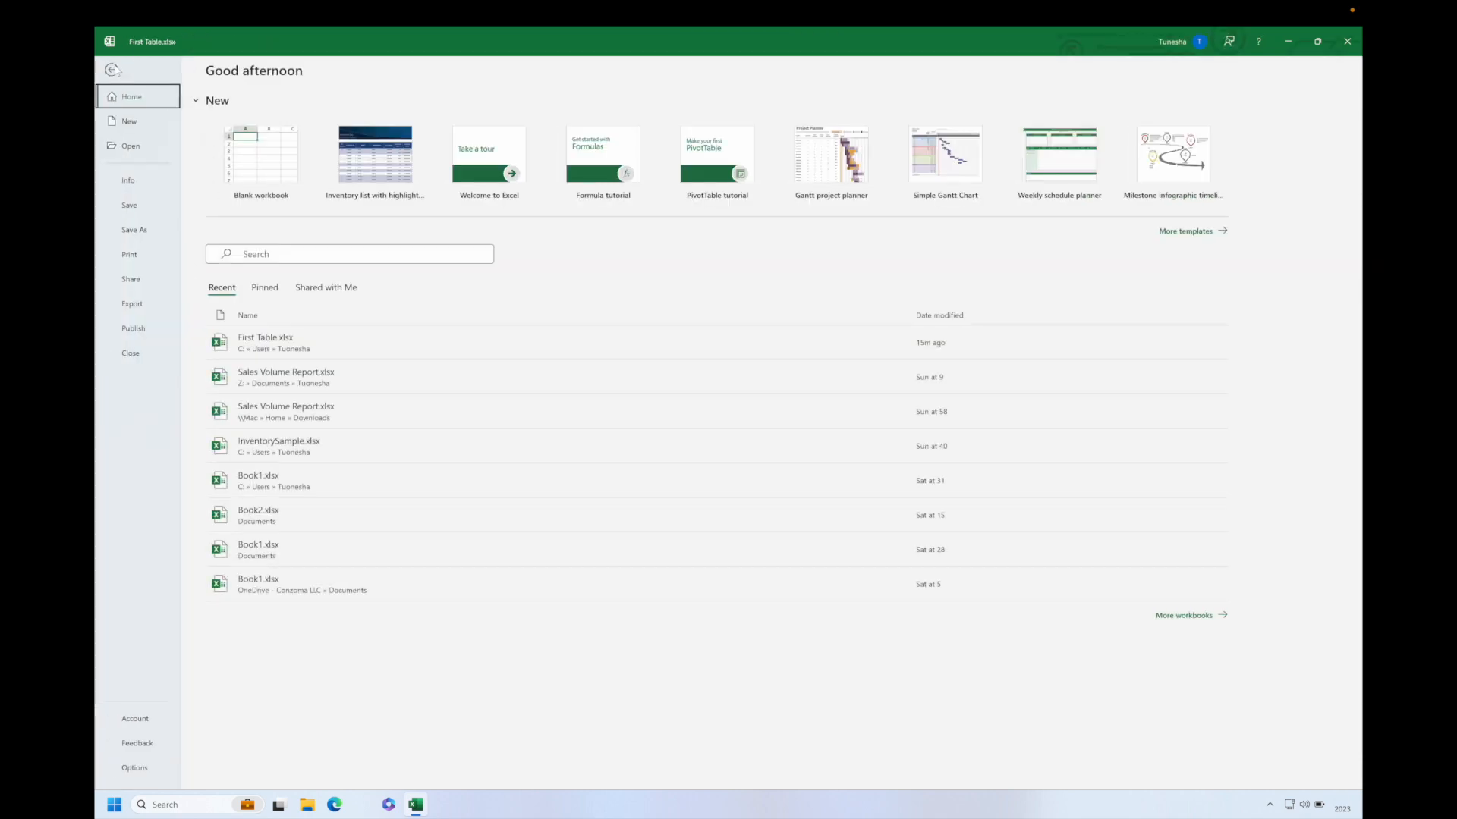
{"action": "left_click", "coordinate": [148, 233]}
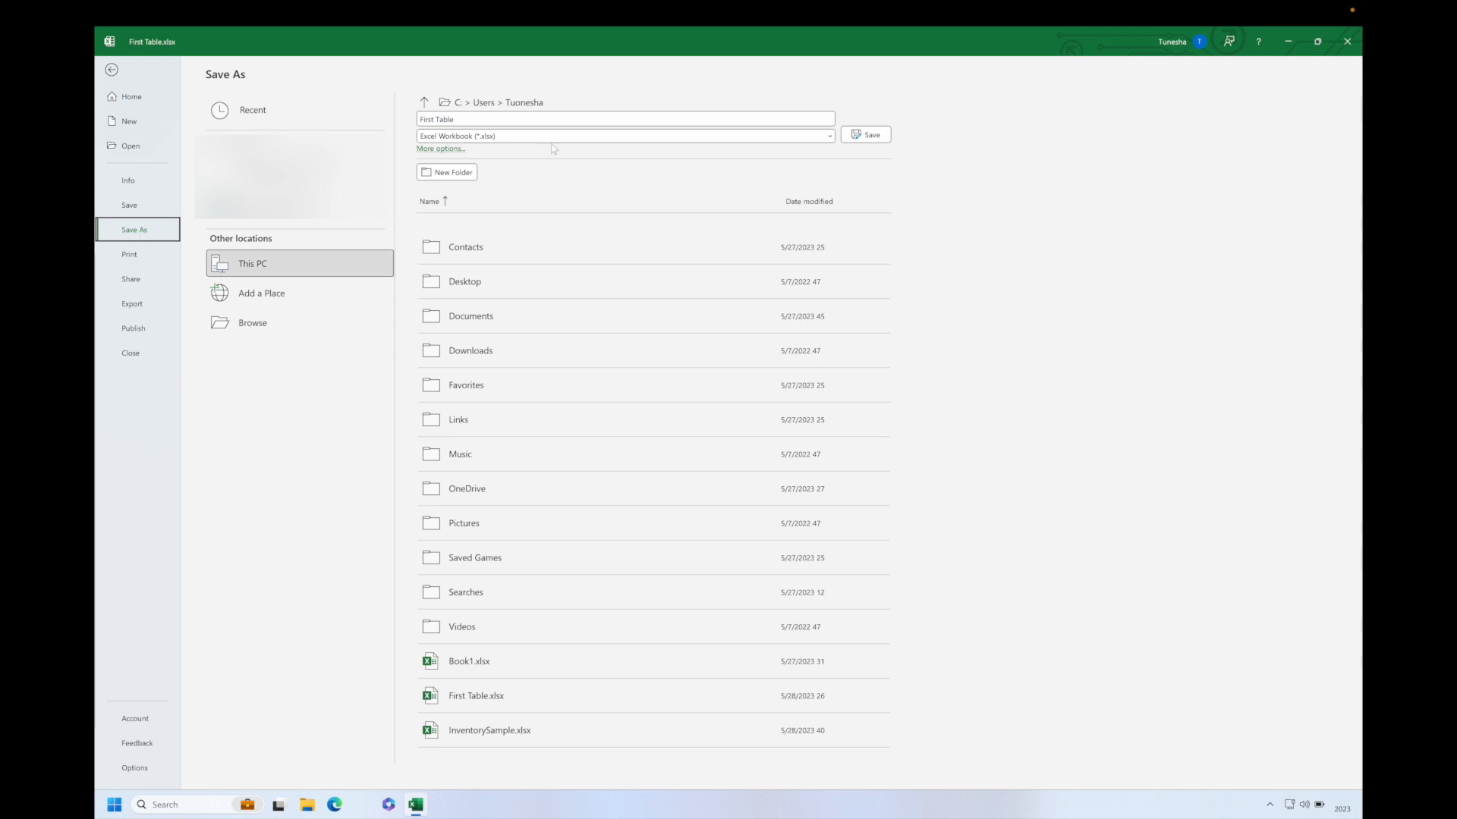
{"action": "left_click", "coordinate": [524, 118]}
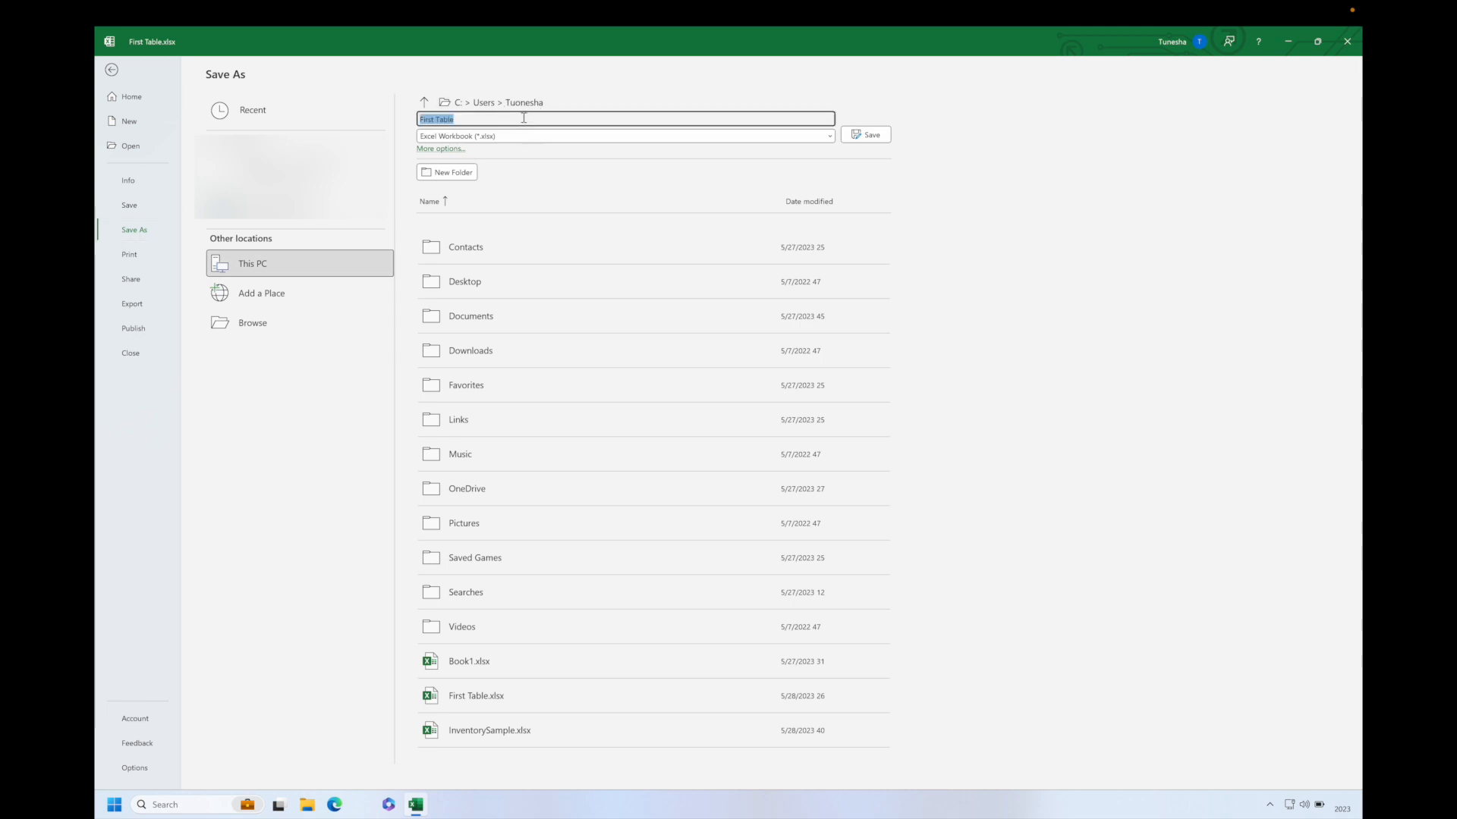
{"action": "left_click", "coordinate": [523, 117]}
{"action": "key", "text": "BackSpace"}
{"action": "key", "text": "BackSpace"}
{"action": "key", "text": "BackSpace"}
{"action": "key", "text": "BackSpace"}
{"action": "key", "text": "BackSpace"}
{"action": "type", "text": "Second"}
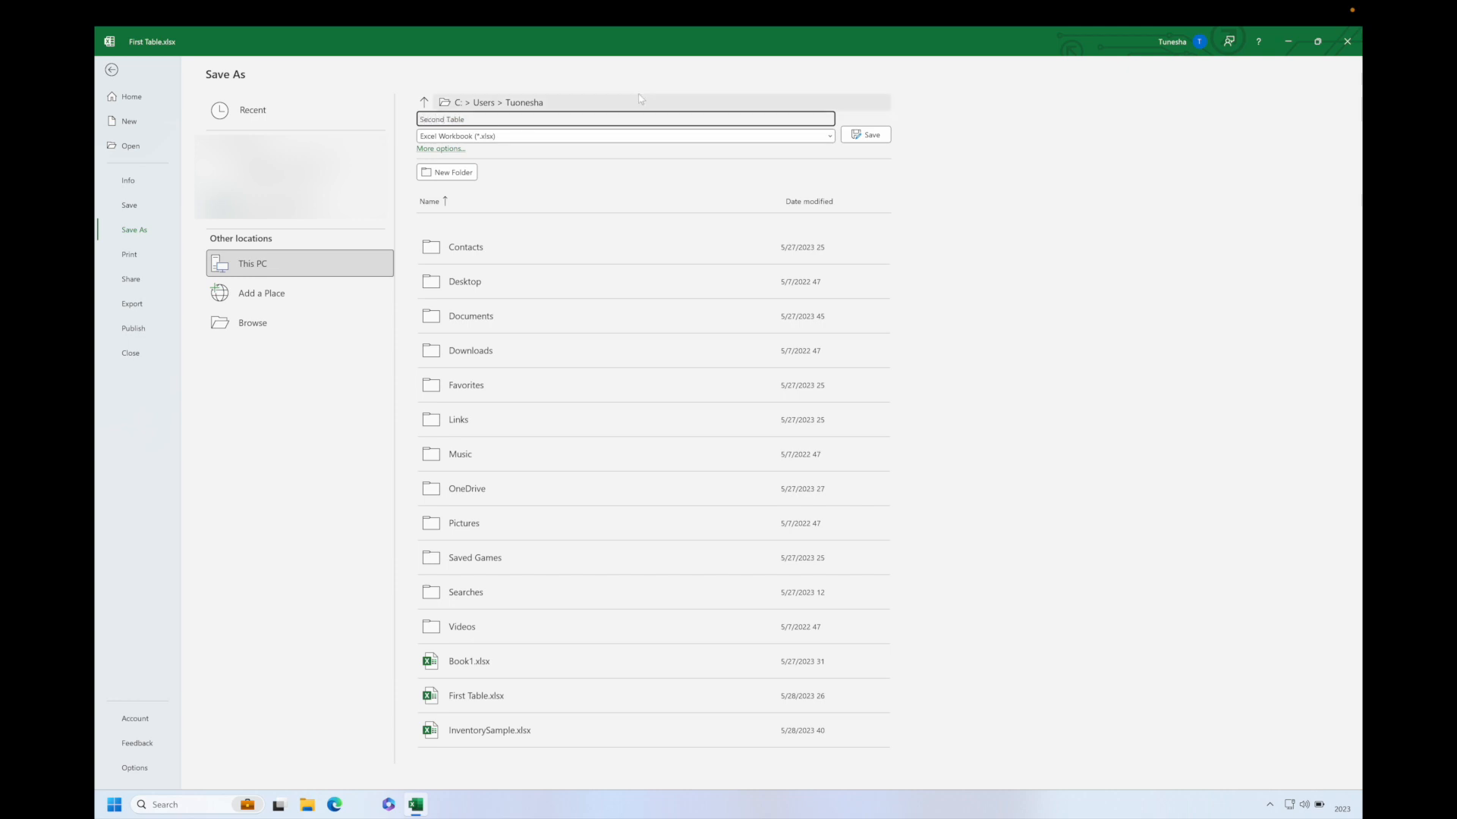
{"action": "left_click", "coordinate": [878, 137]}
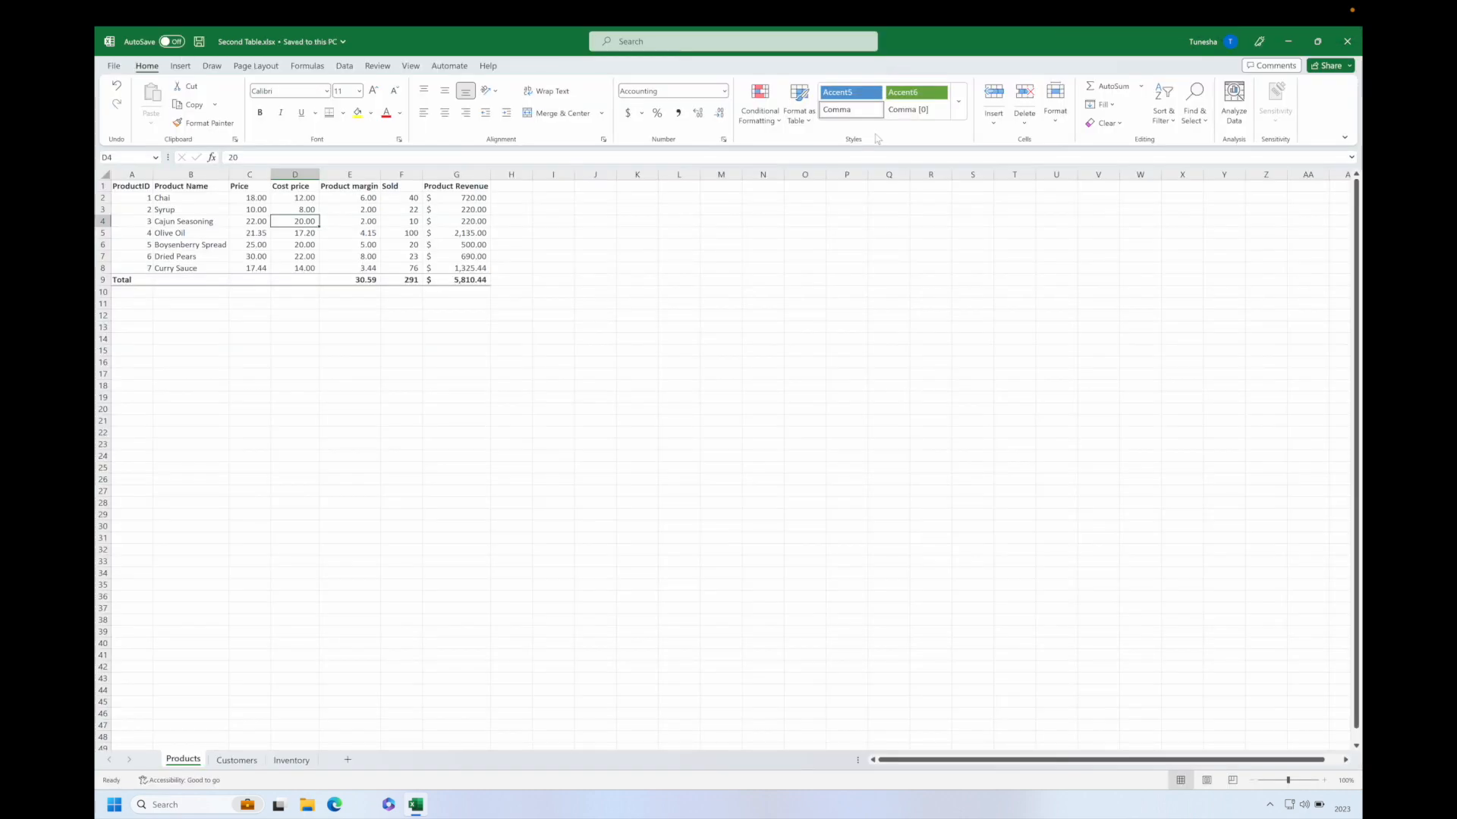